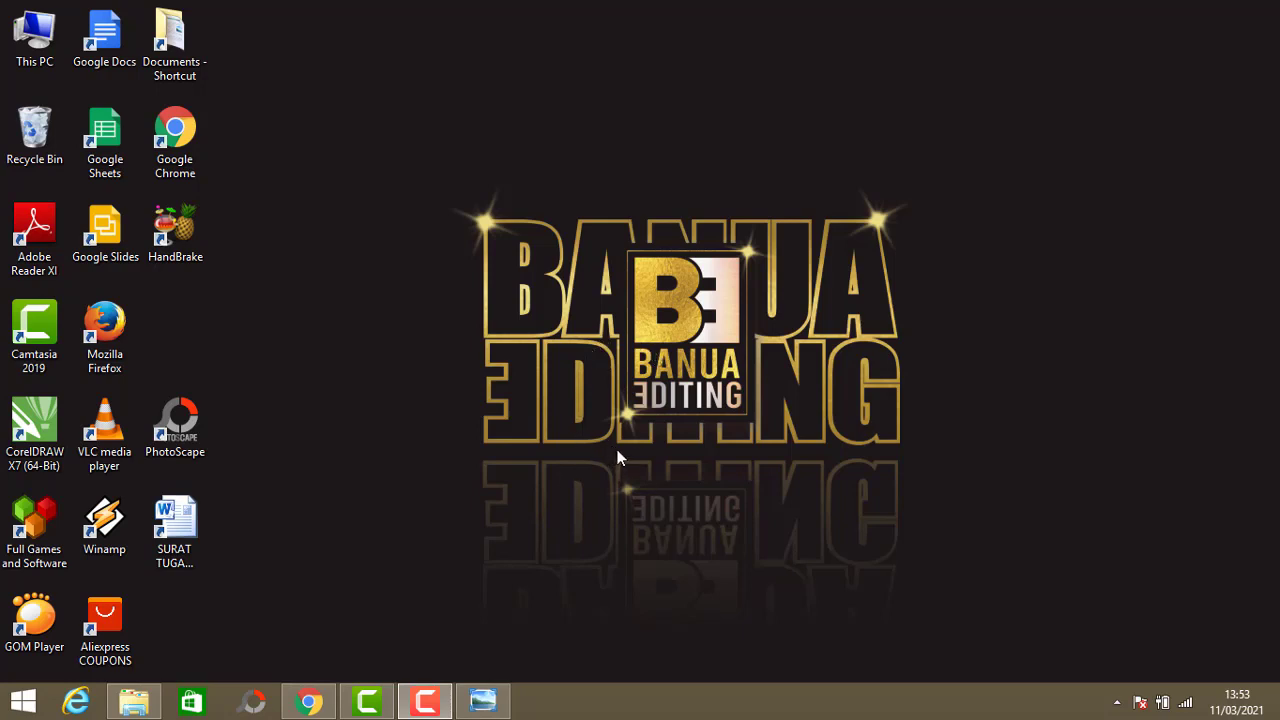
Step: Examine the finished Isra Mi'raj poster image ILUZ 3 in the photo viewer, especially its title lettering and arch
click(483, 705)
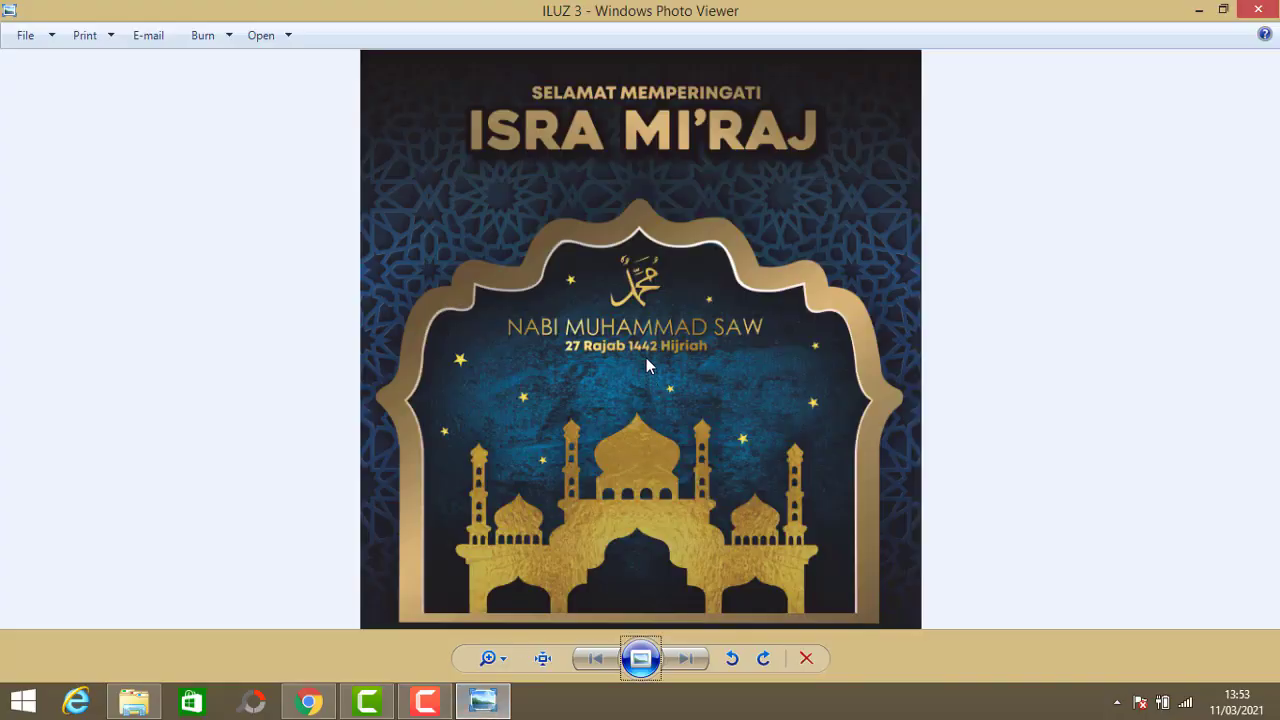
scroll(685, 264, up, 1)
drag(686, 195, 676, 247)
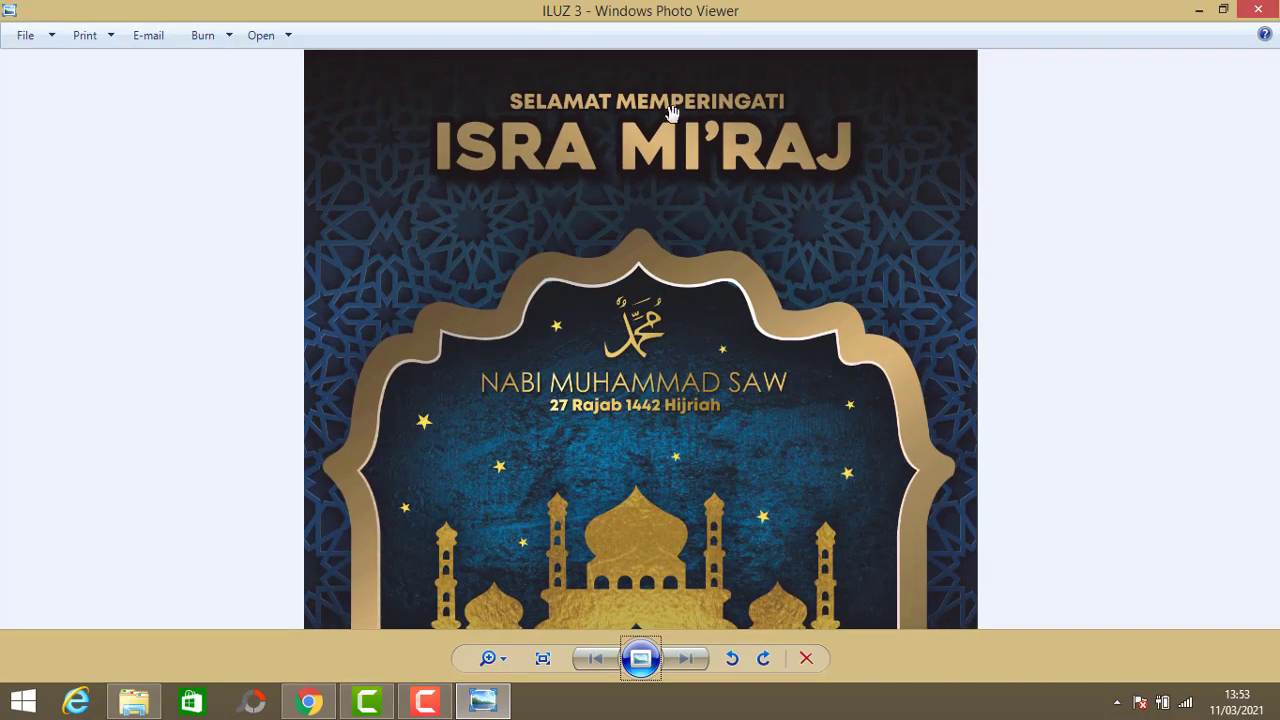
scroll(660, 130, up, 3)
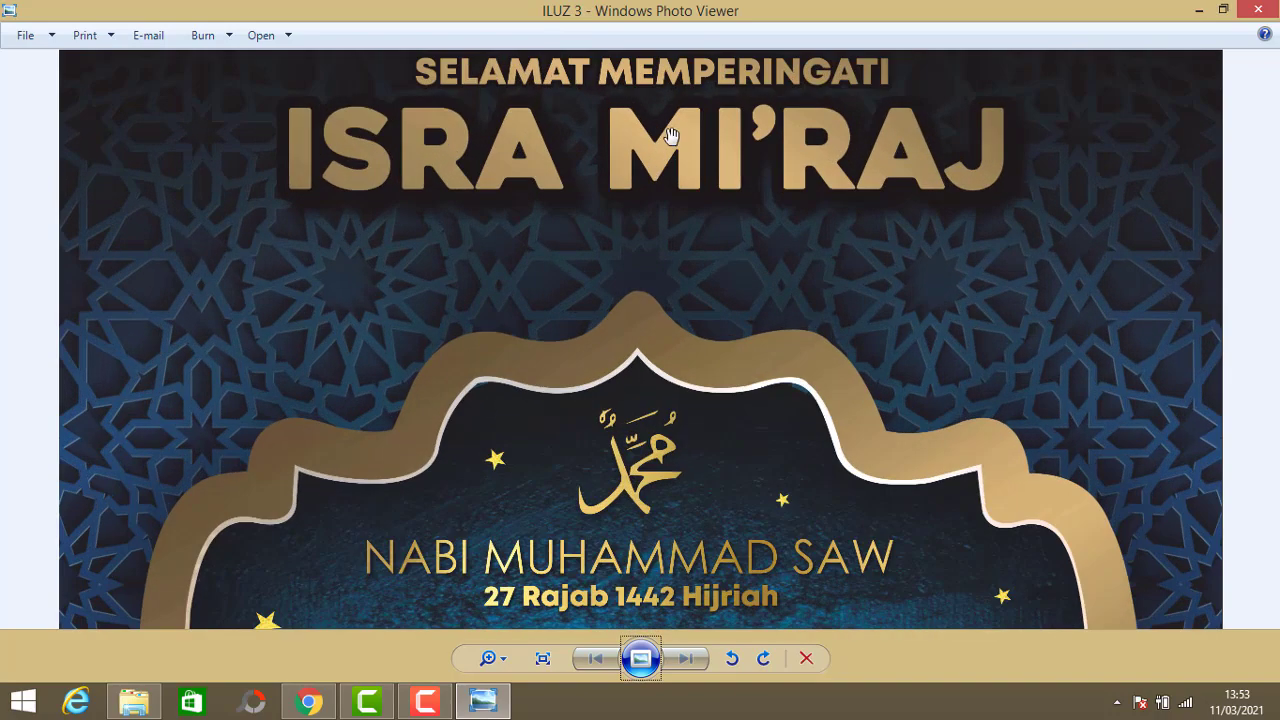
drag(660, 138, 669, 204)
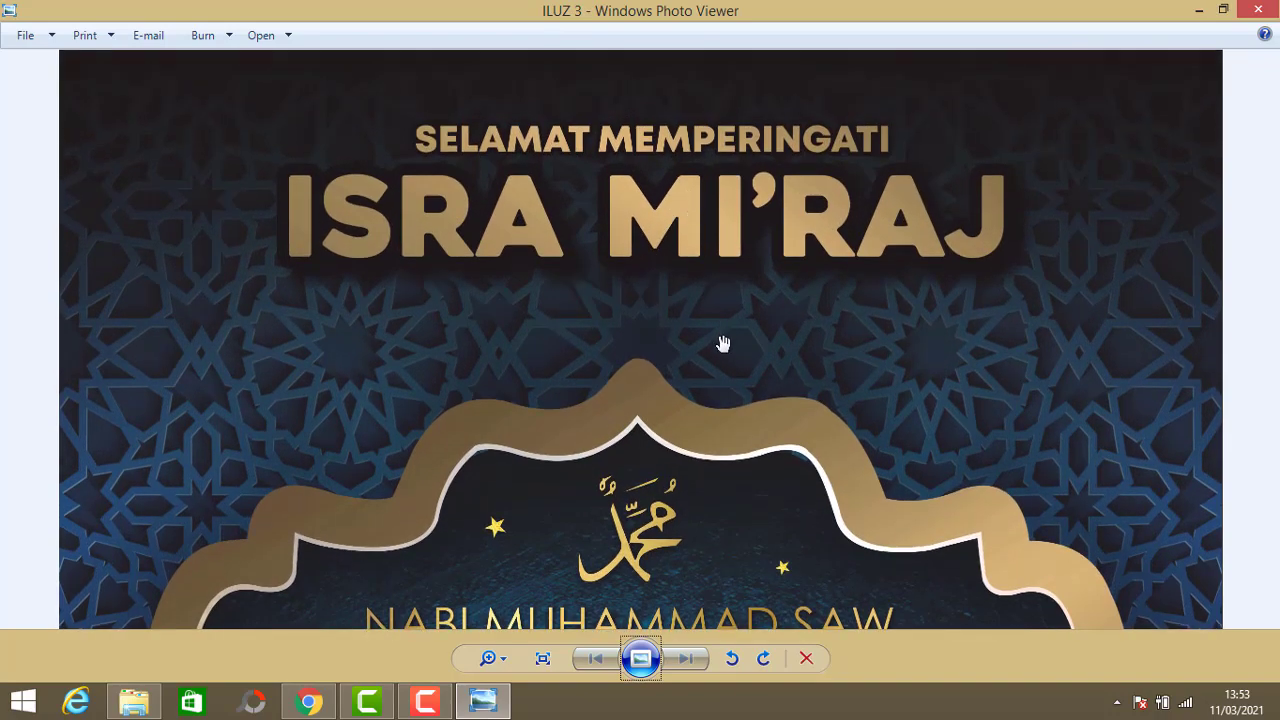
scroll(700, 300, down, 3)
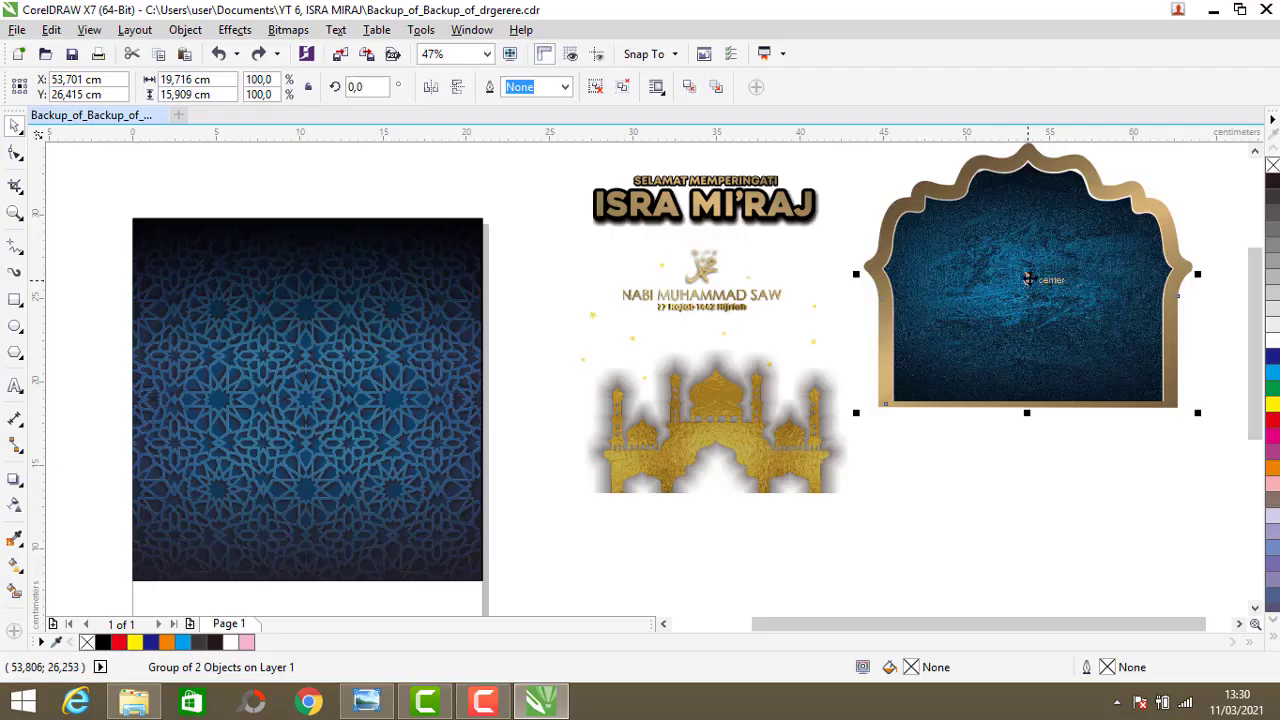
Step: Place the gold-framed arch and the golden mosque onto the lower part of the blue patterned background
mouse_move(1030, 280)
mouse_down()
mouse_move(340, 418)
mouse_move(314, 440)
mouse_up()
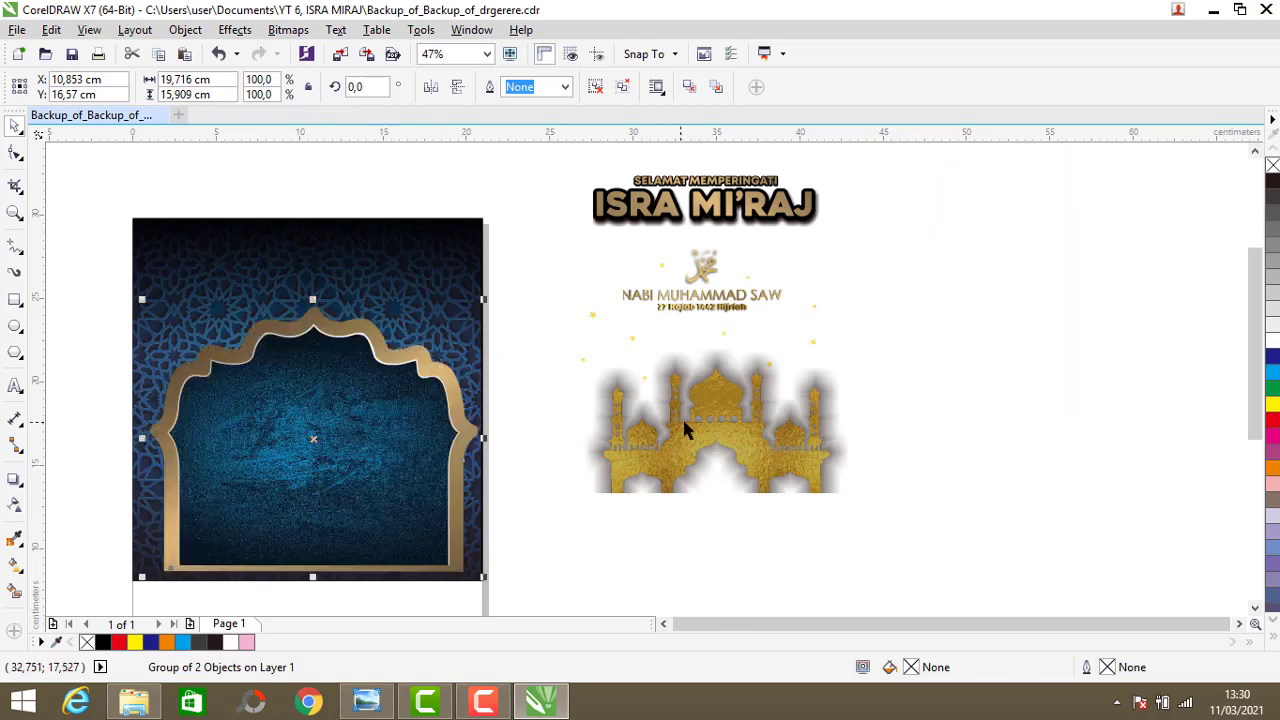
click(717, 425)
drag(722, 423, 320, 498)
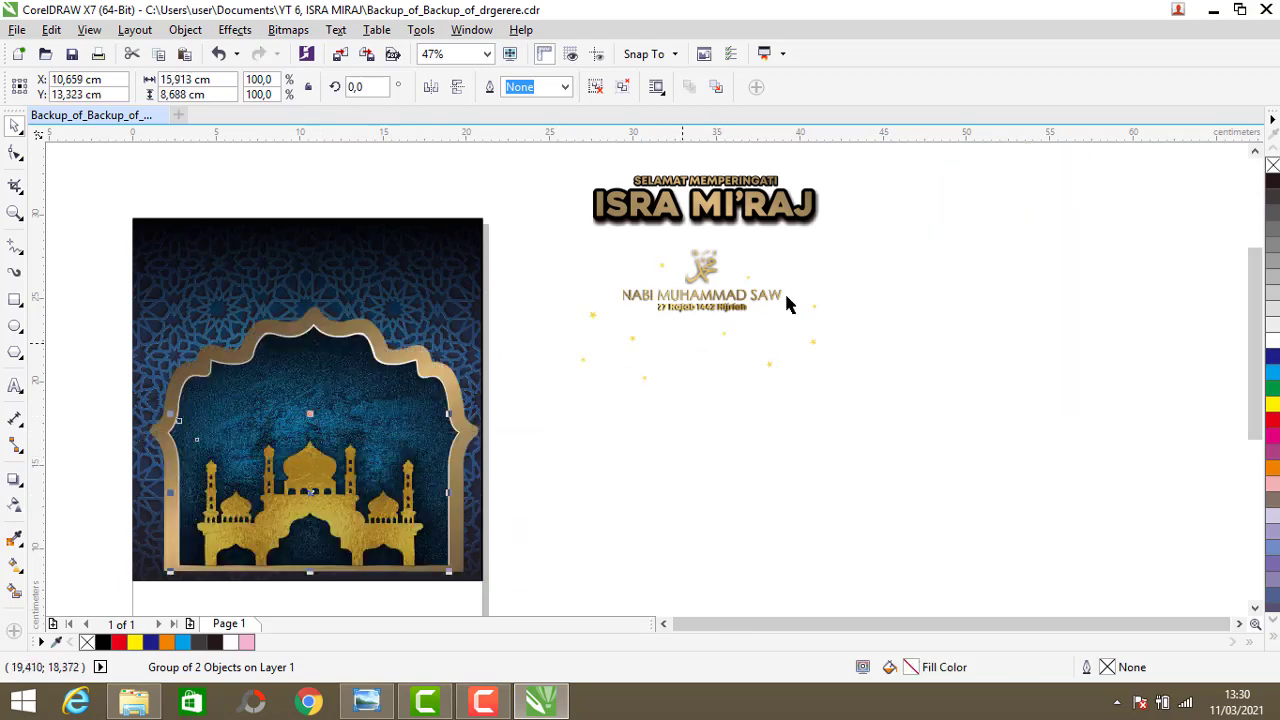
Step: Place the NABI MUHAMMAD SAW text with stars inside the arch and the ISRA MI'RAJ title above the arch
click(703, 292)
drag(703, 292, 314, 398)
click(675, 207)
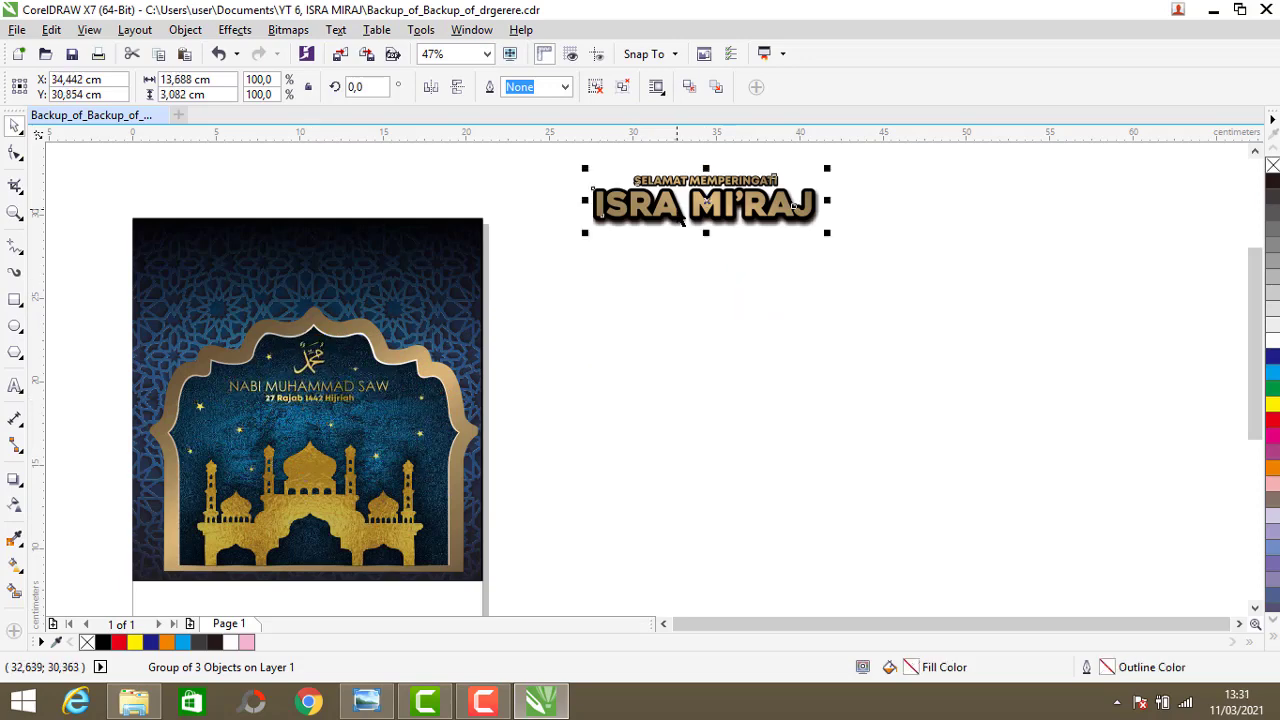
drag(675, 207, 286, 268)
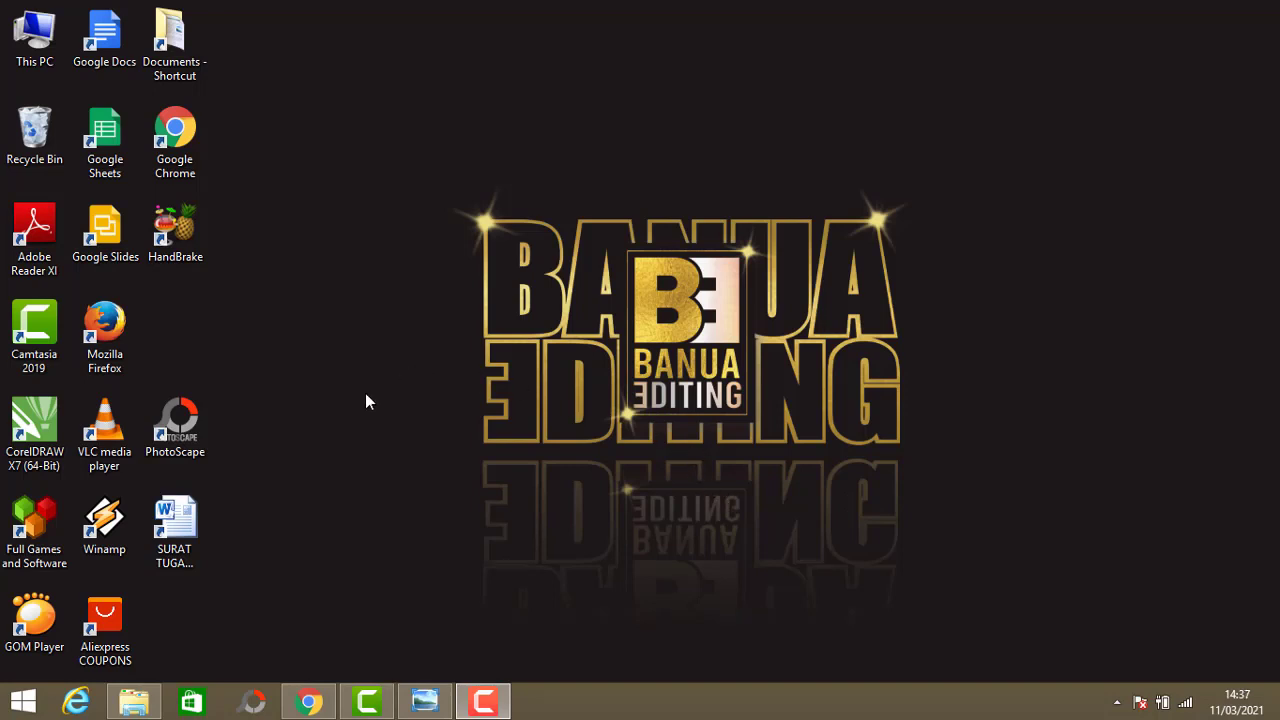
Step: Launch CorelDRAW X7 and create a new A4 portrait document in centimeters with CMYK color and 300 dpi
click(33, 420)
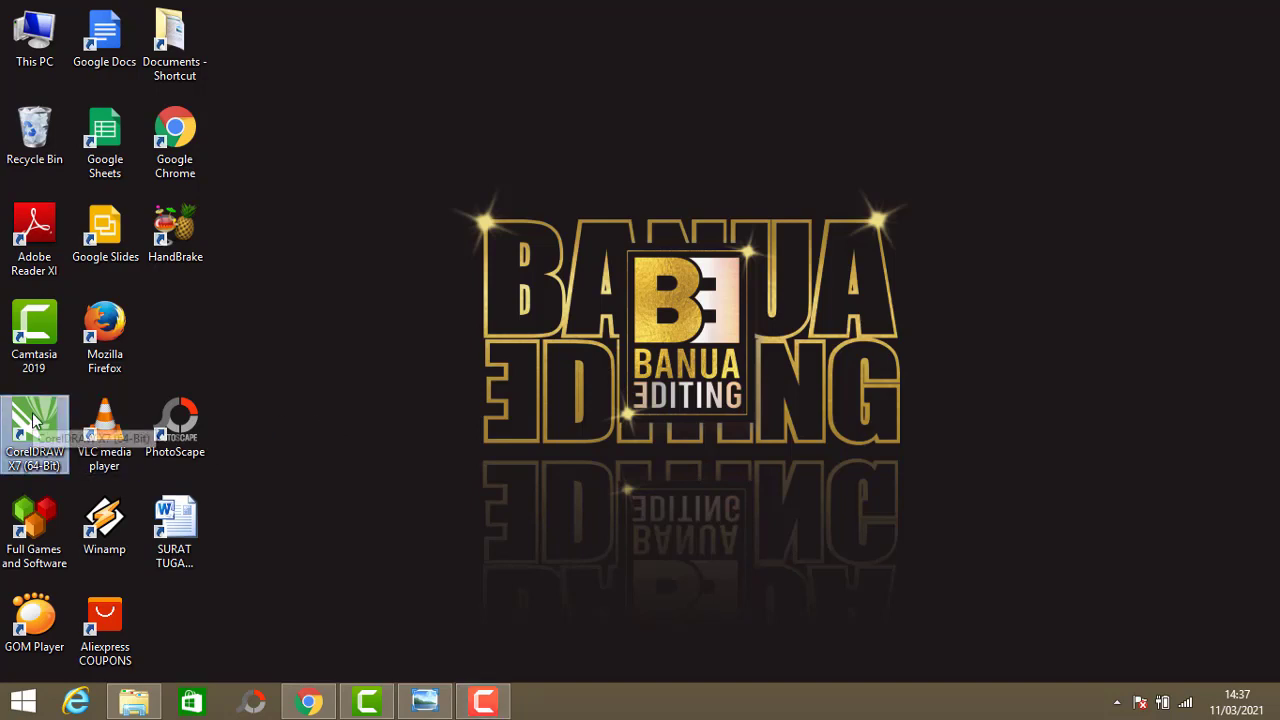
double_click(33, 420)
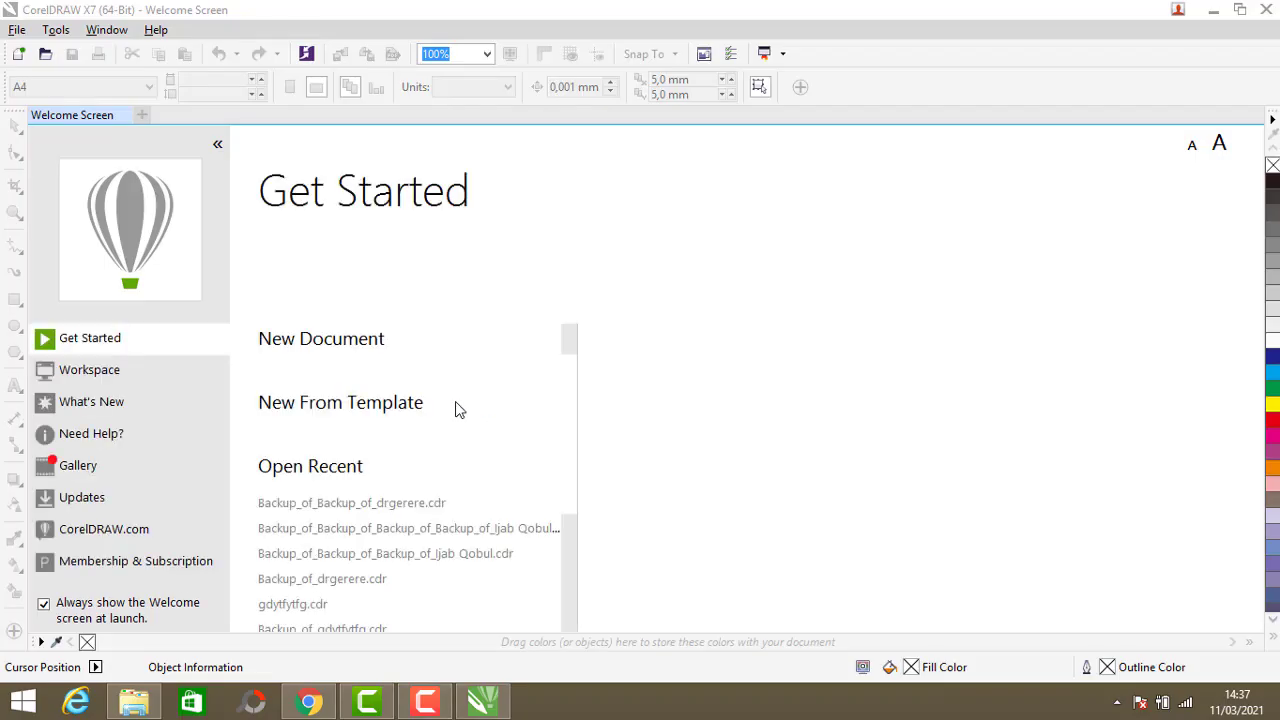
click(333, 340)
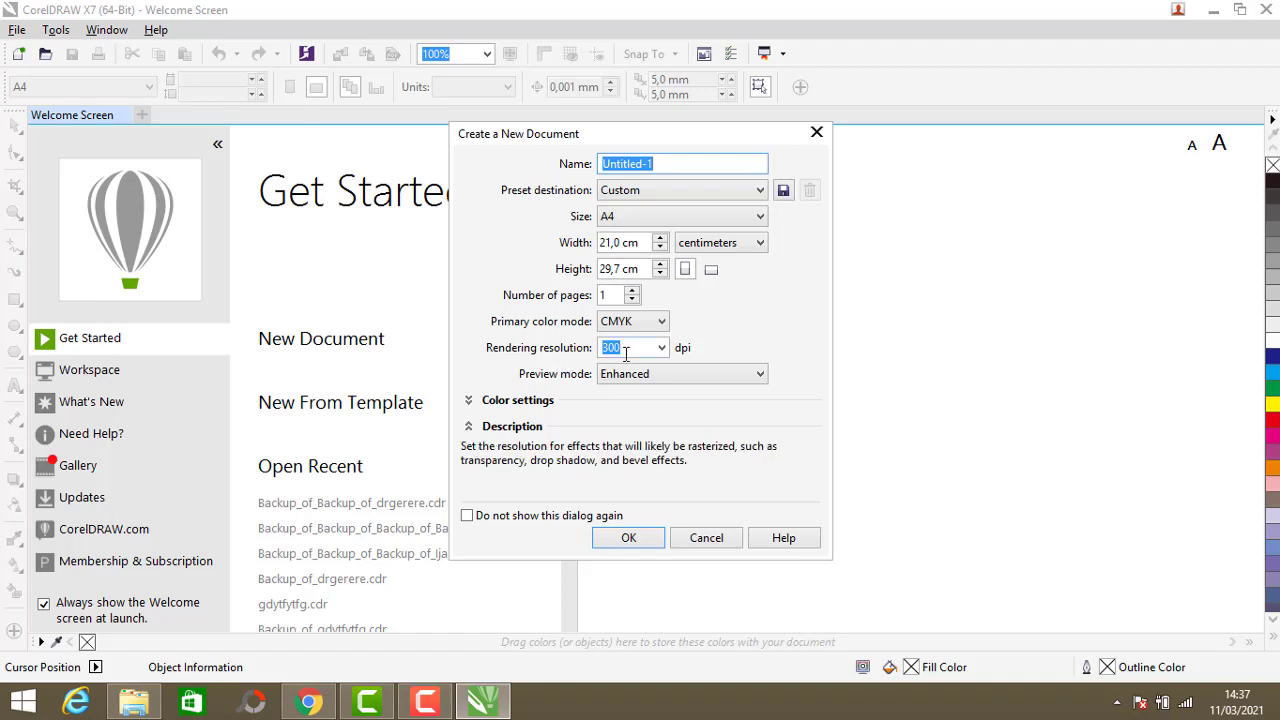
click(630, 538)
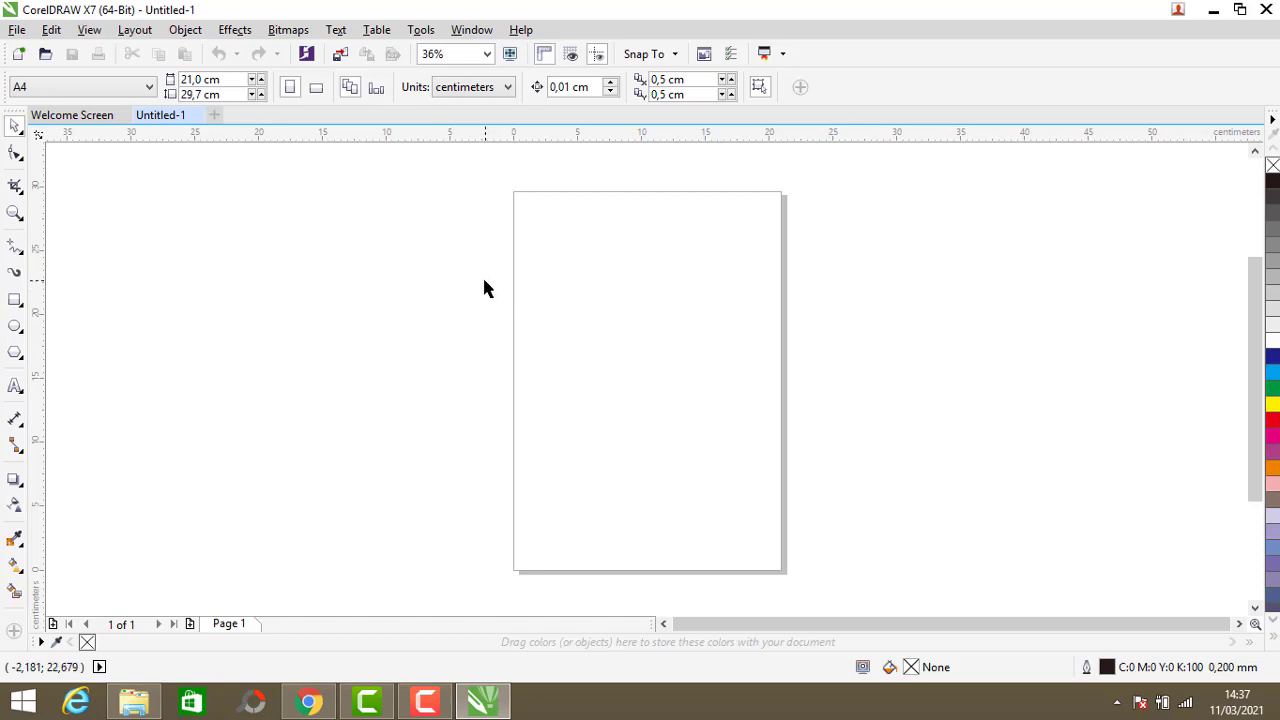
Step: Switch to File Explorer and copy the eight image files in the Music folder, leaving out the MP3 files and the subfolder
click(136, 704)
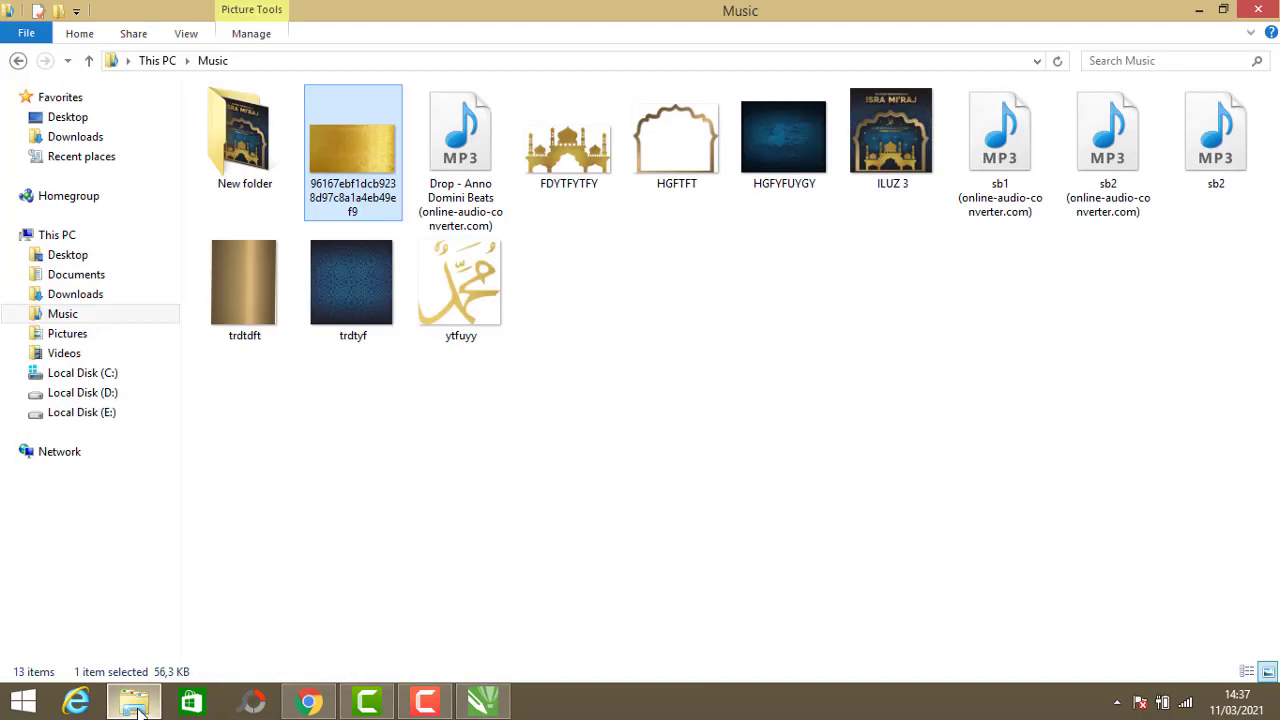
click(89, 314)
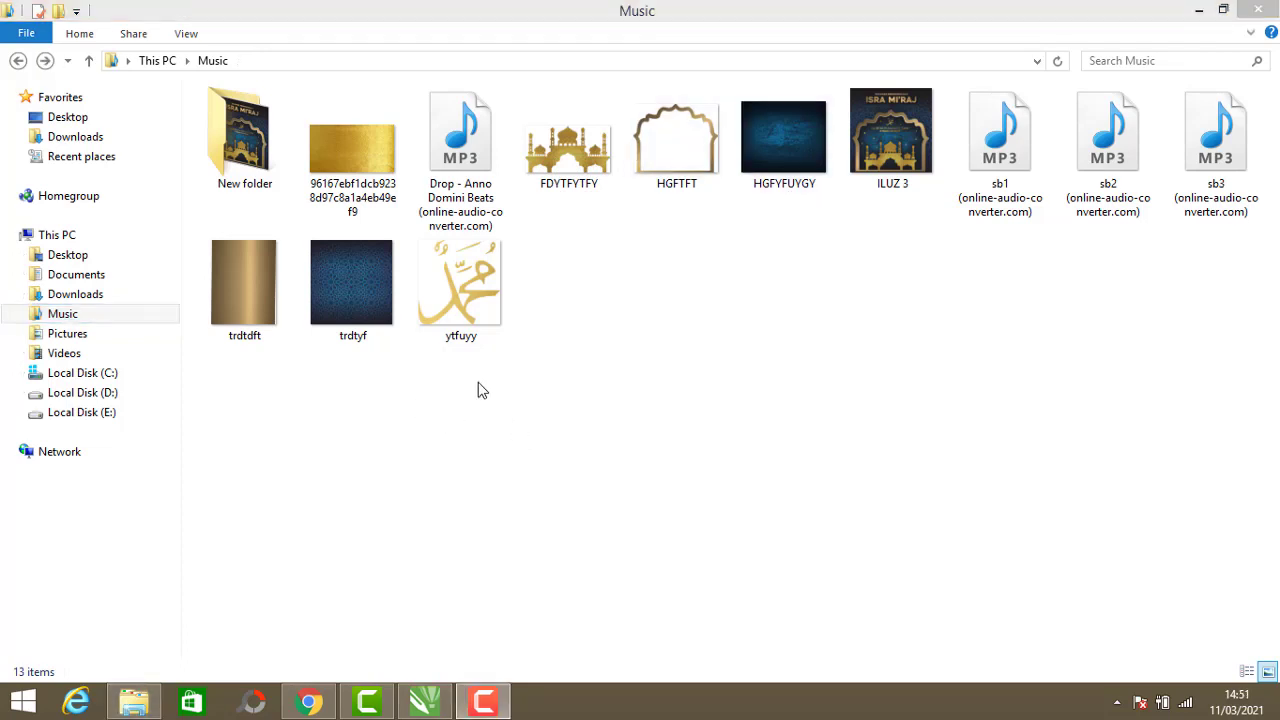
click(363, 155)
ctrl+click(568, 150)
ctrl+click(676, 150)
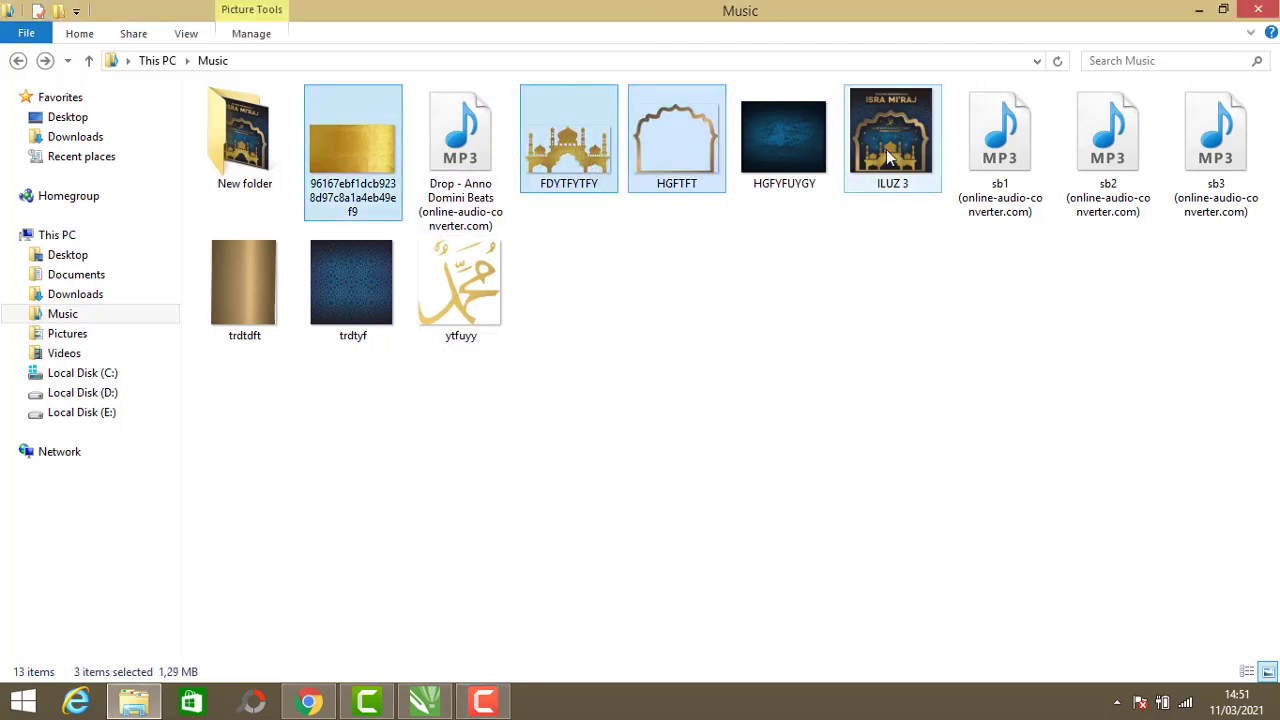
ctrl+click(890, 155)
ctrl+click(795, 148)
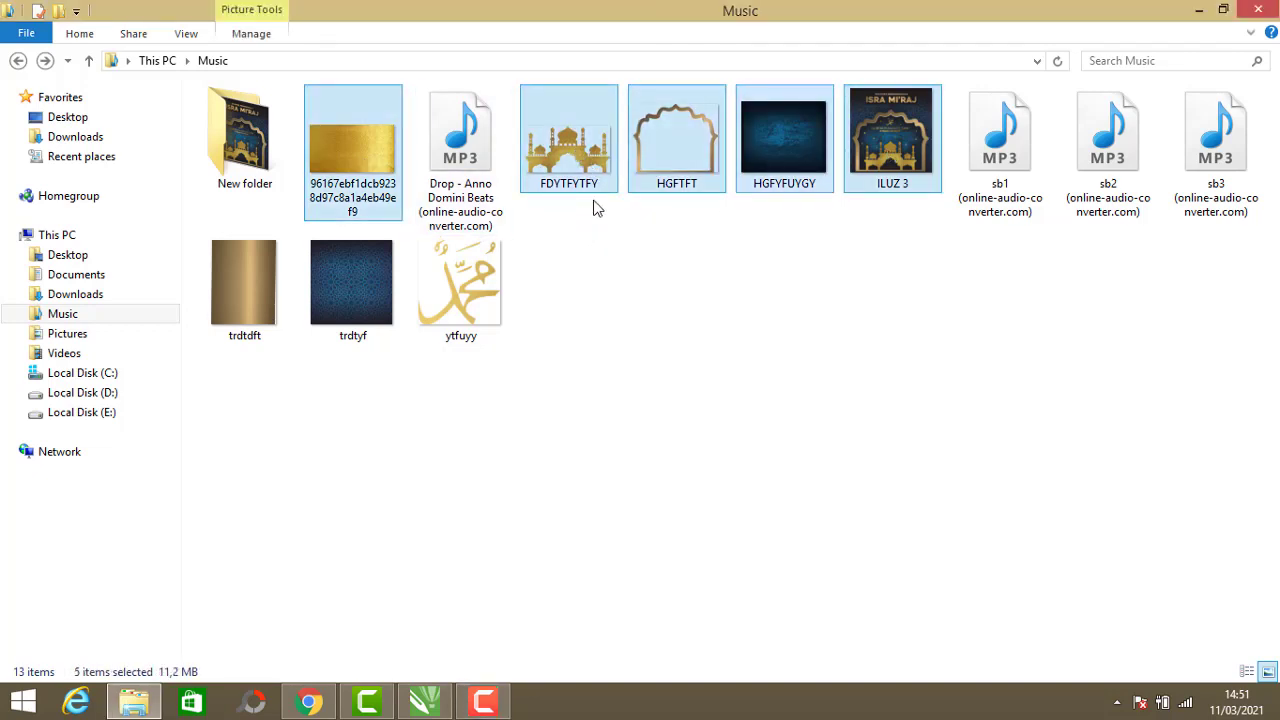
ctrl+click(247, 286)
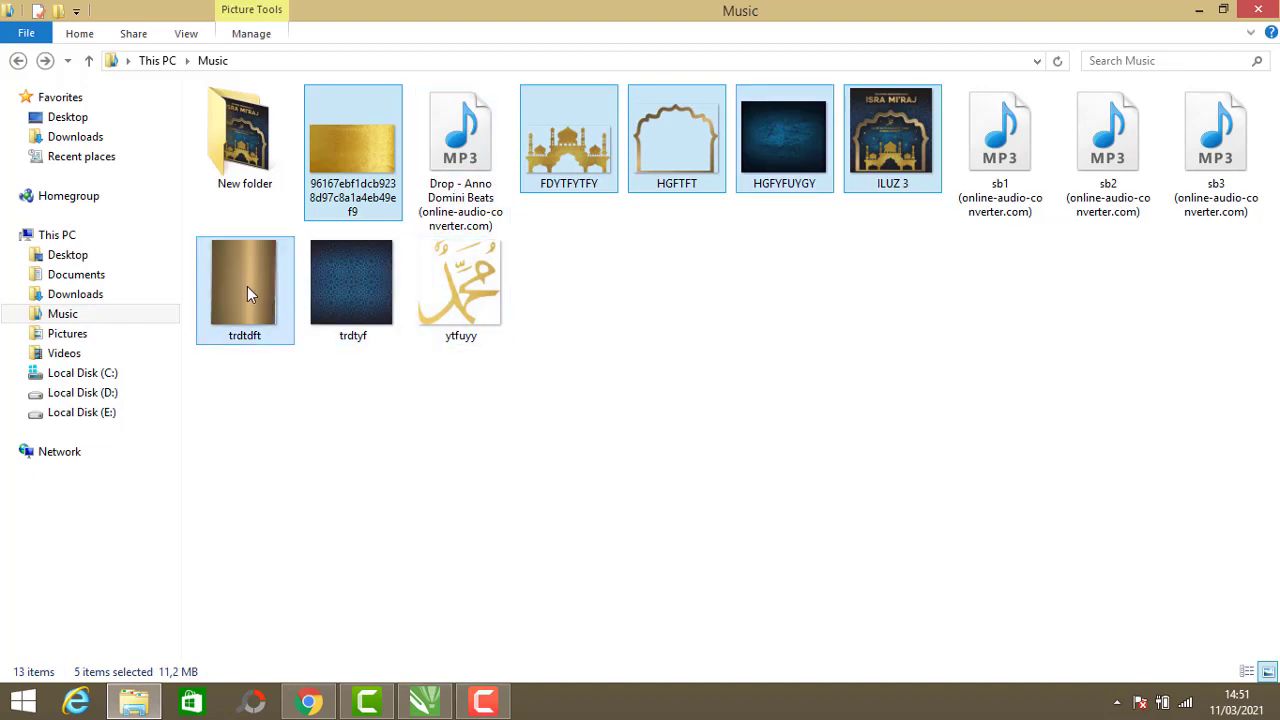
ctrl+click(437, 290)
ctrl+click(352, 292)
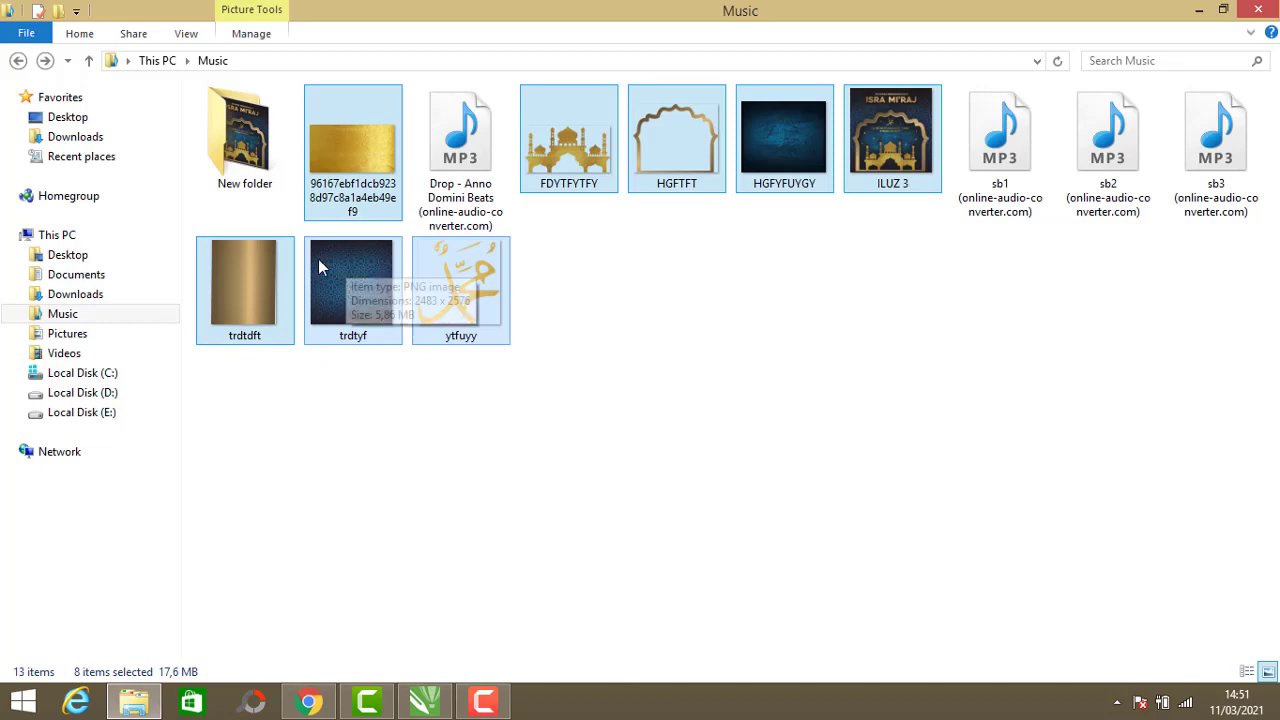
right_click(363, 287)
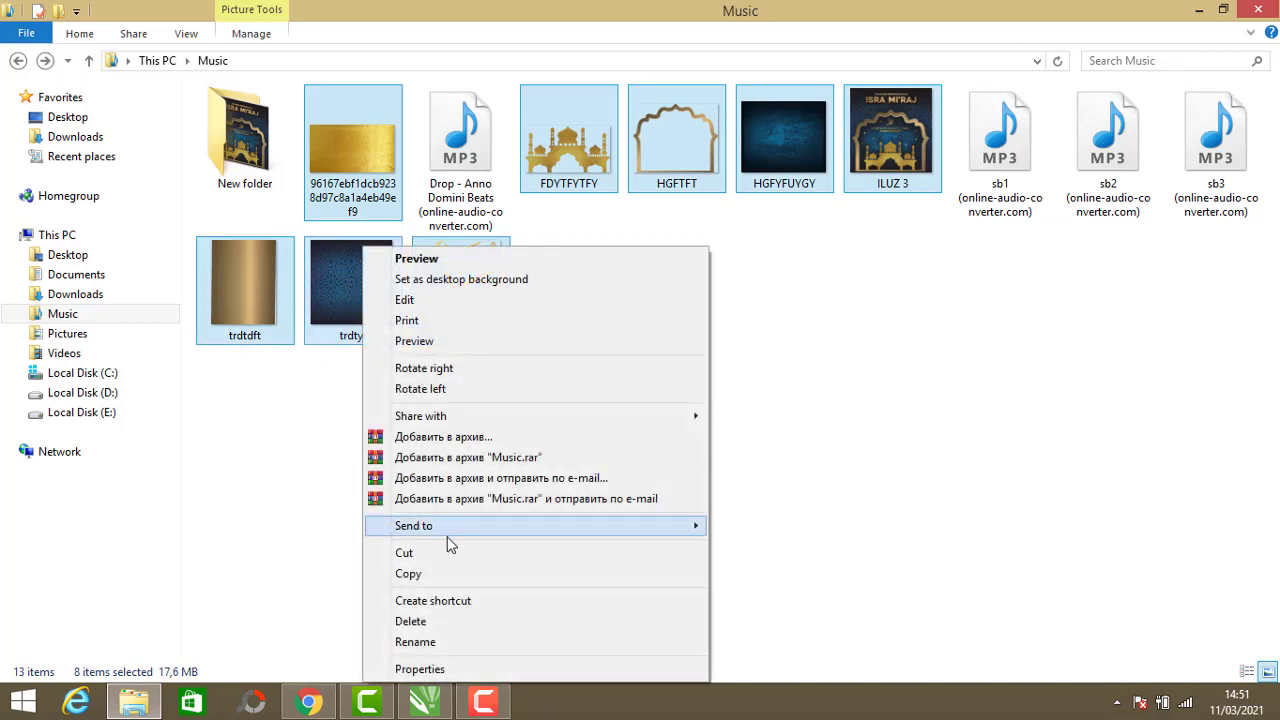
click(437, 574)
Step: Switch back to CorelDRAW and paste the copied images into the new document
click(432, 697)
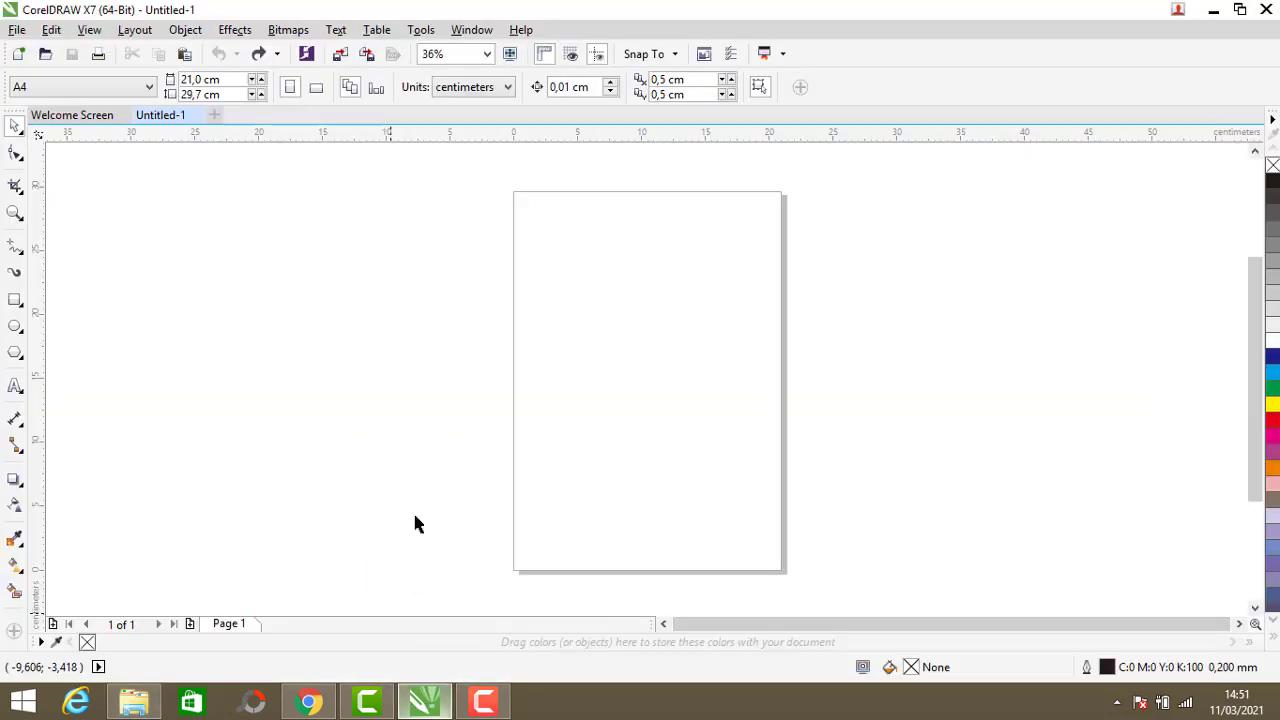
right_click(420, 248)
click(479, 370)
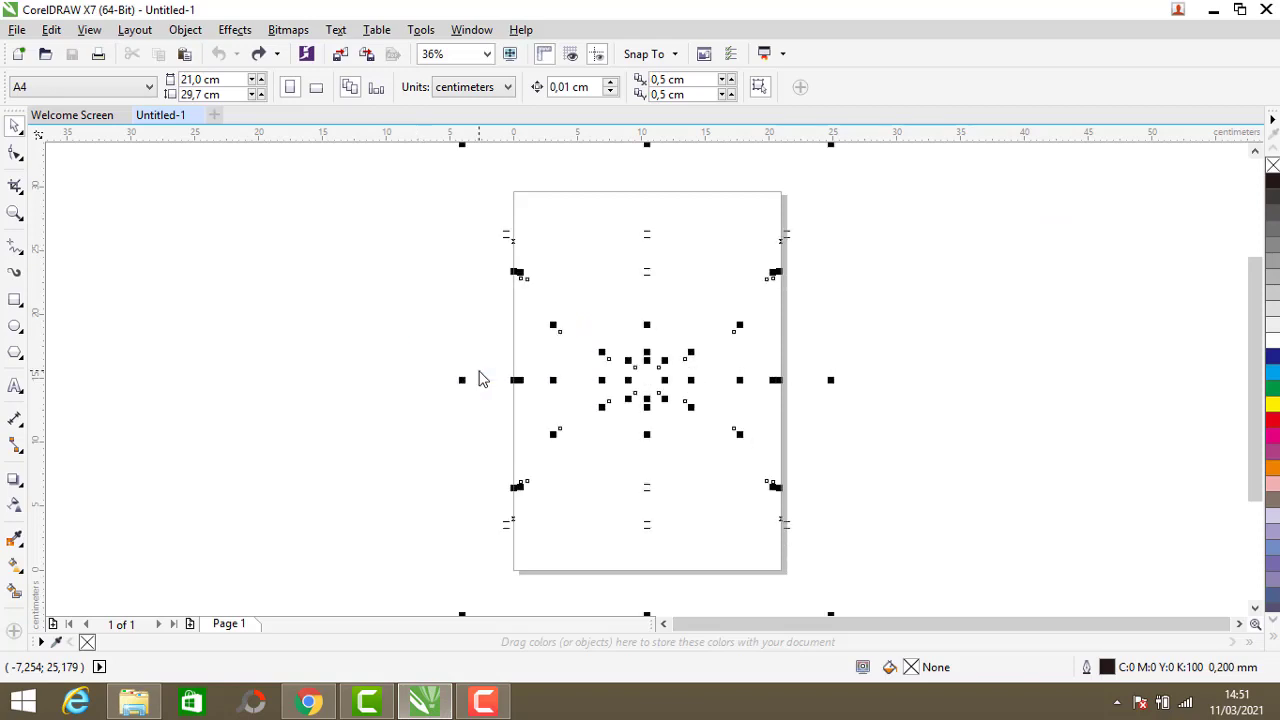
Step: Spread the pasted images out to the left of the page, leaving the blue patterned background and the calligraphy on it
scroll(654, 373, down, 3)
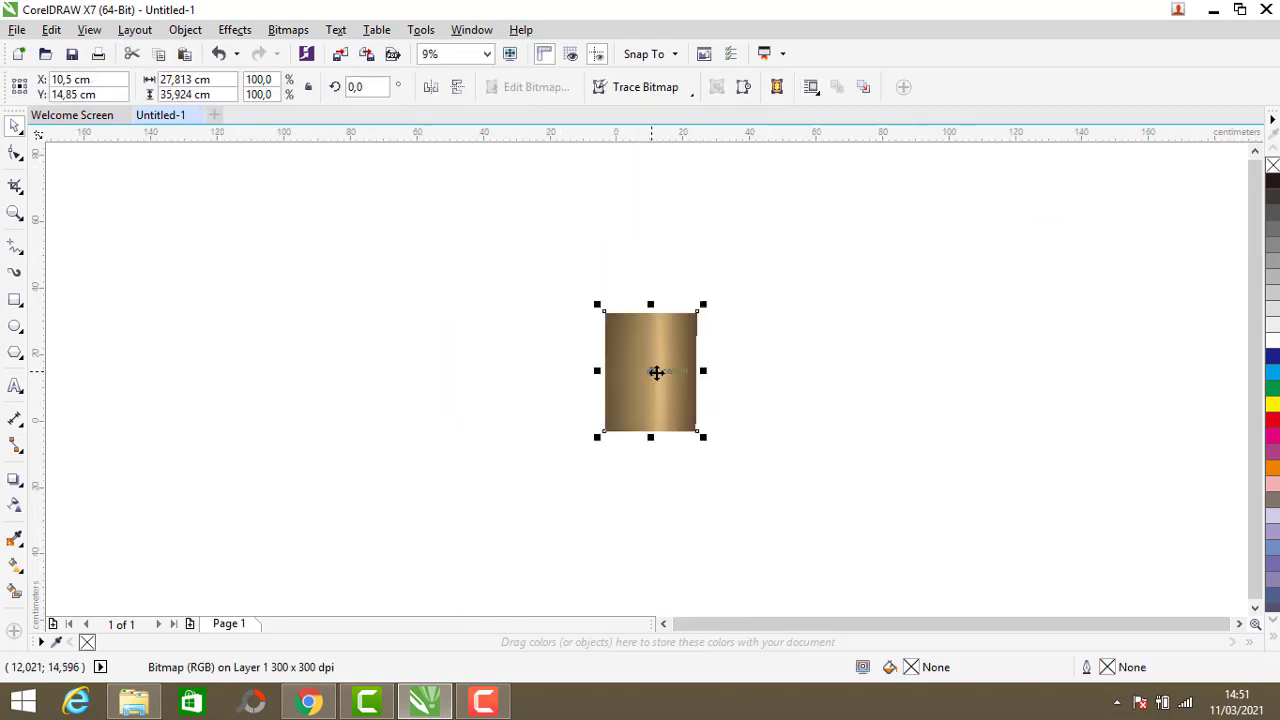
drag(525, 361, 527, 271)
click(648, 385)
drag(648, 385, 446, 344)
click(648, 378)
drag(648, 378, 366, 296)
drag(648, 380, 300, 294)
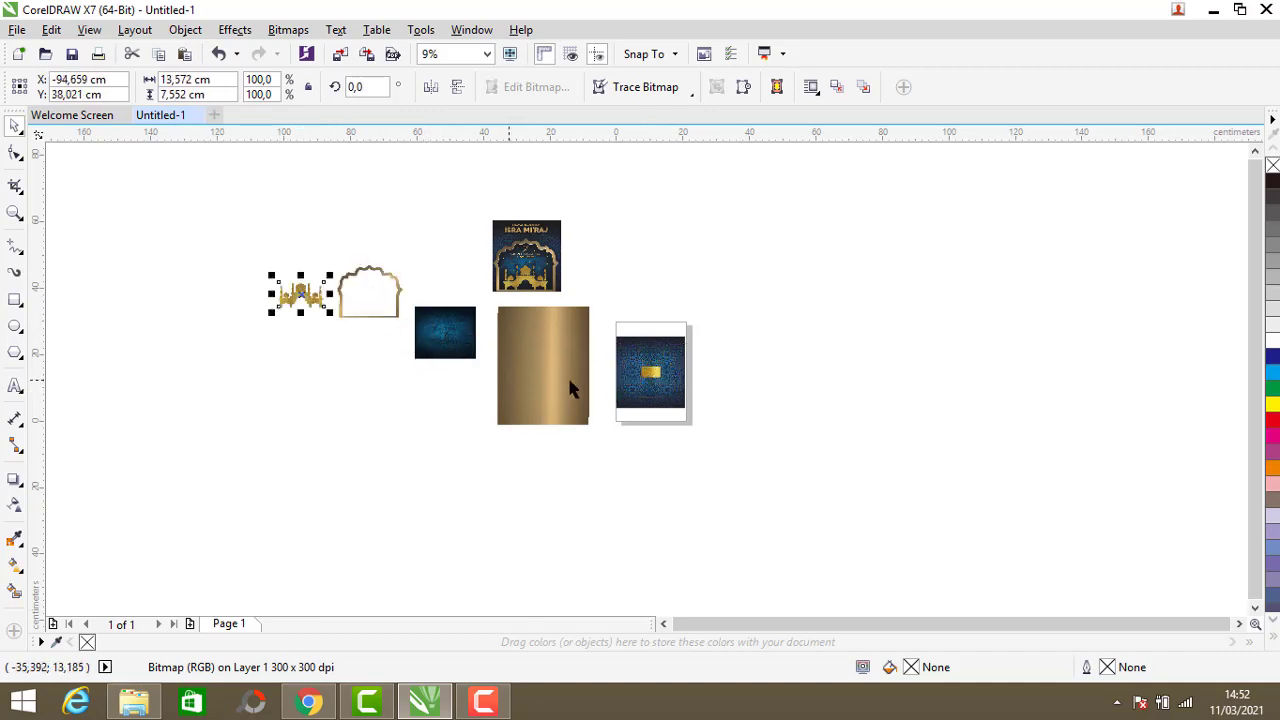
drag(651, 378, 384, 341)
Step: Move the blue patterned background up so it lines up with the top edge of the page
click(659, 376)
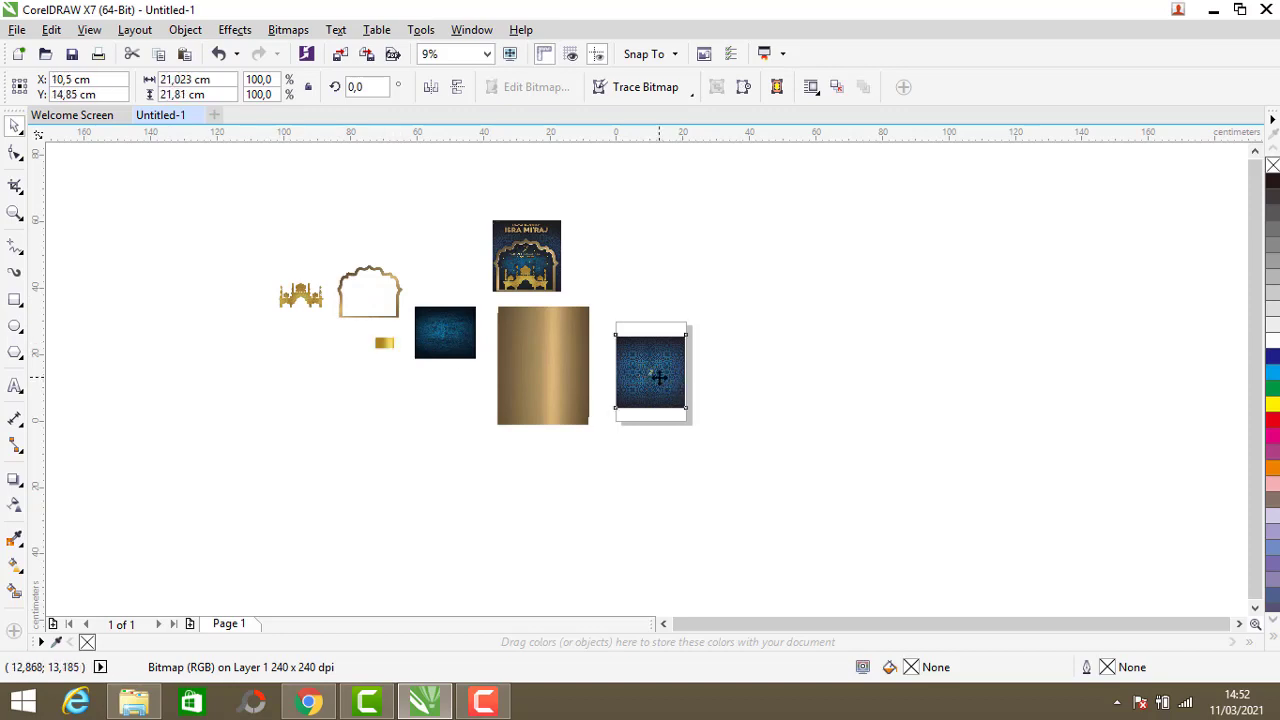
scroll(659, 376, up, 2)
scroll(659, 372, up, 2)
drag(659, 372, 660, 318)
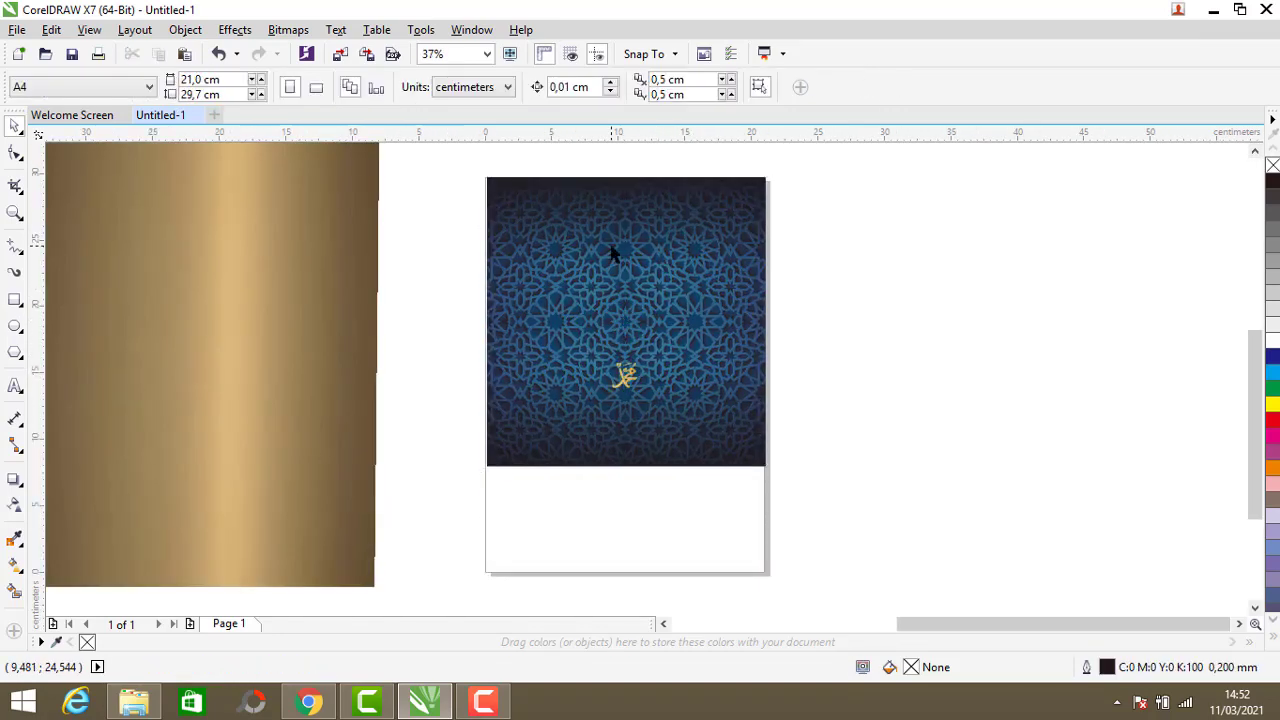
Step: Shrink the gold gradient image to about 16.9 by 21.9 cm and move the calligraphy off the page
scroll(518, 314, down, 2)
click(376, 333)
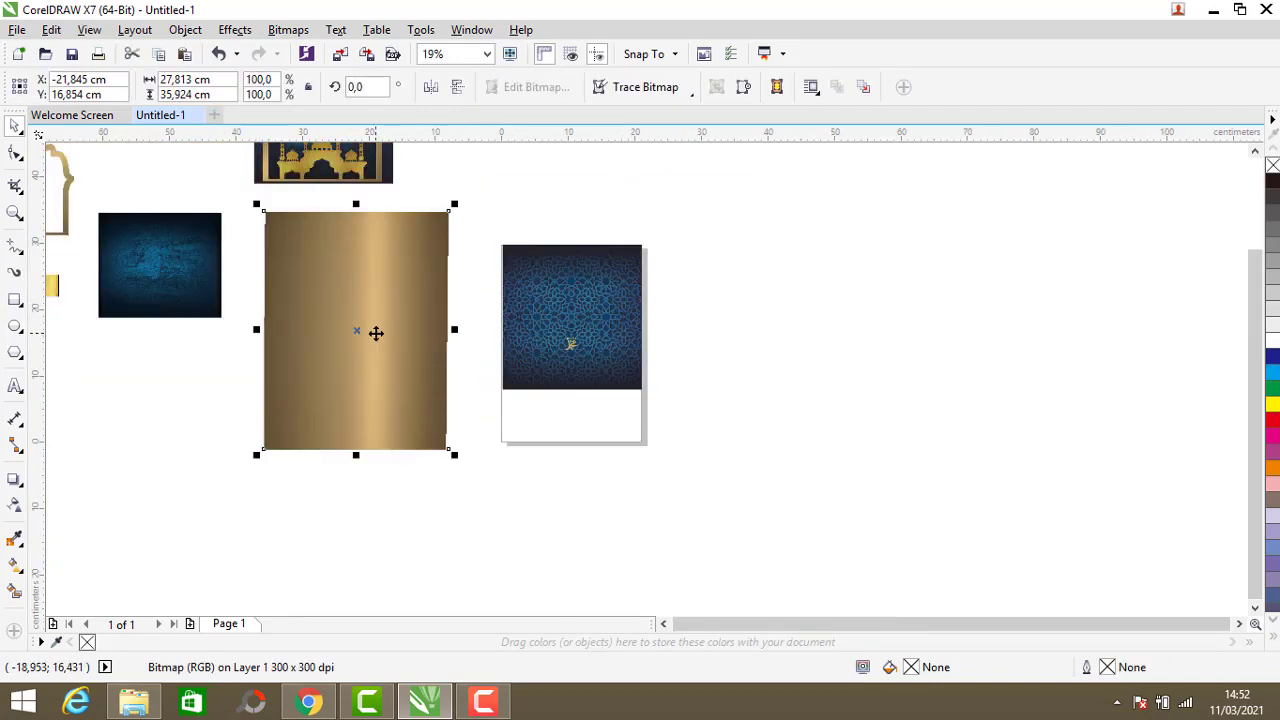
drag(456, 453, 383, 360)
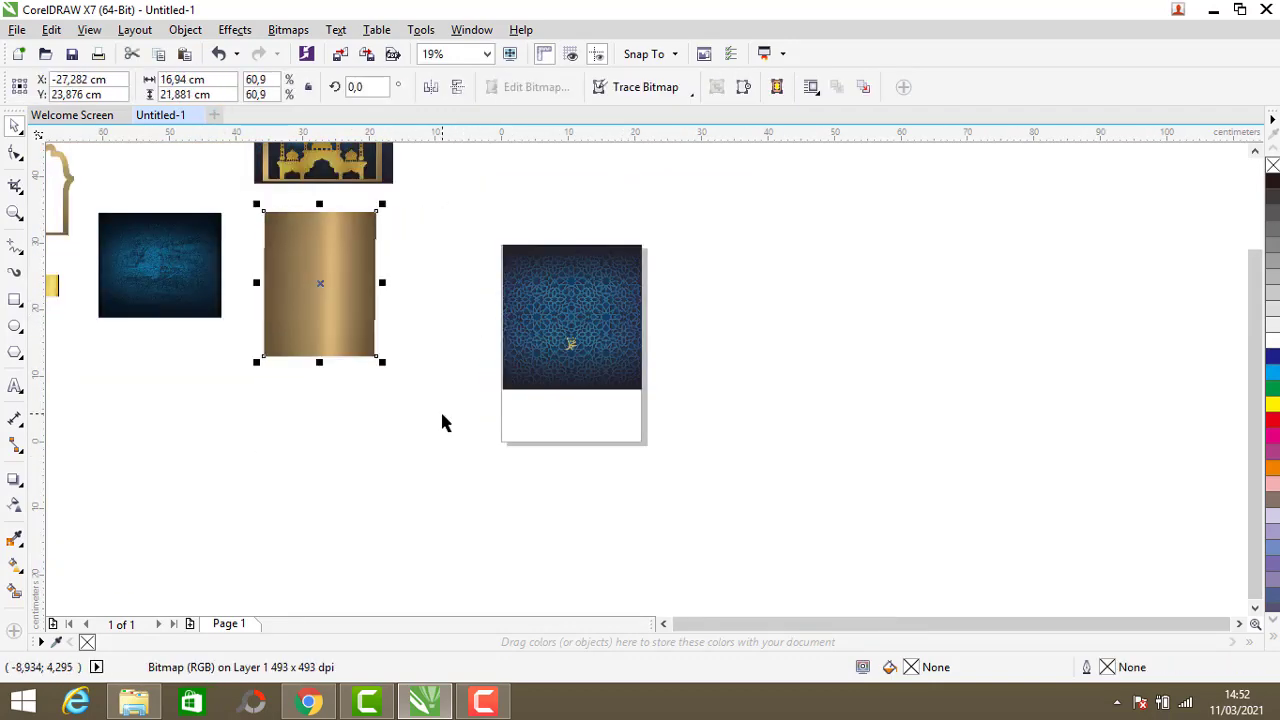
click(418, 397)
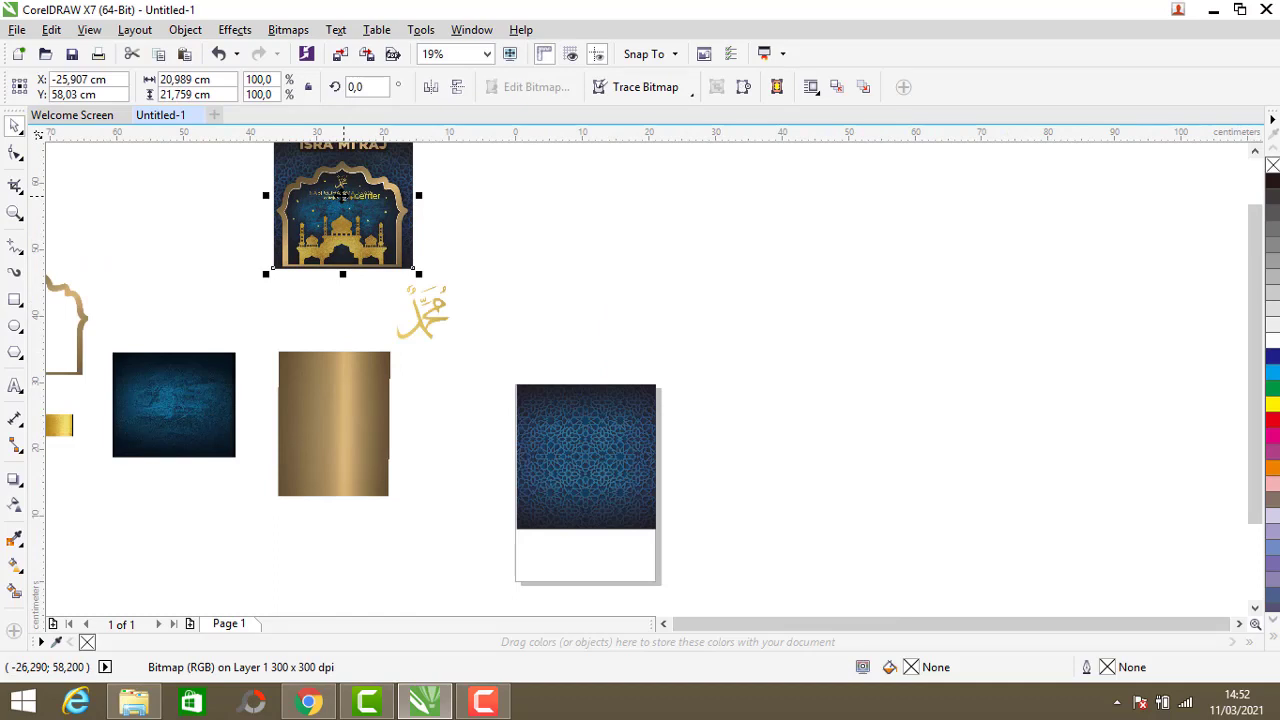
Step: Move the finished poster to the right of the page, level with the patterned background, and the other source images above the page
drag(351, 218, 755, 457)
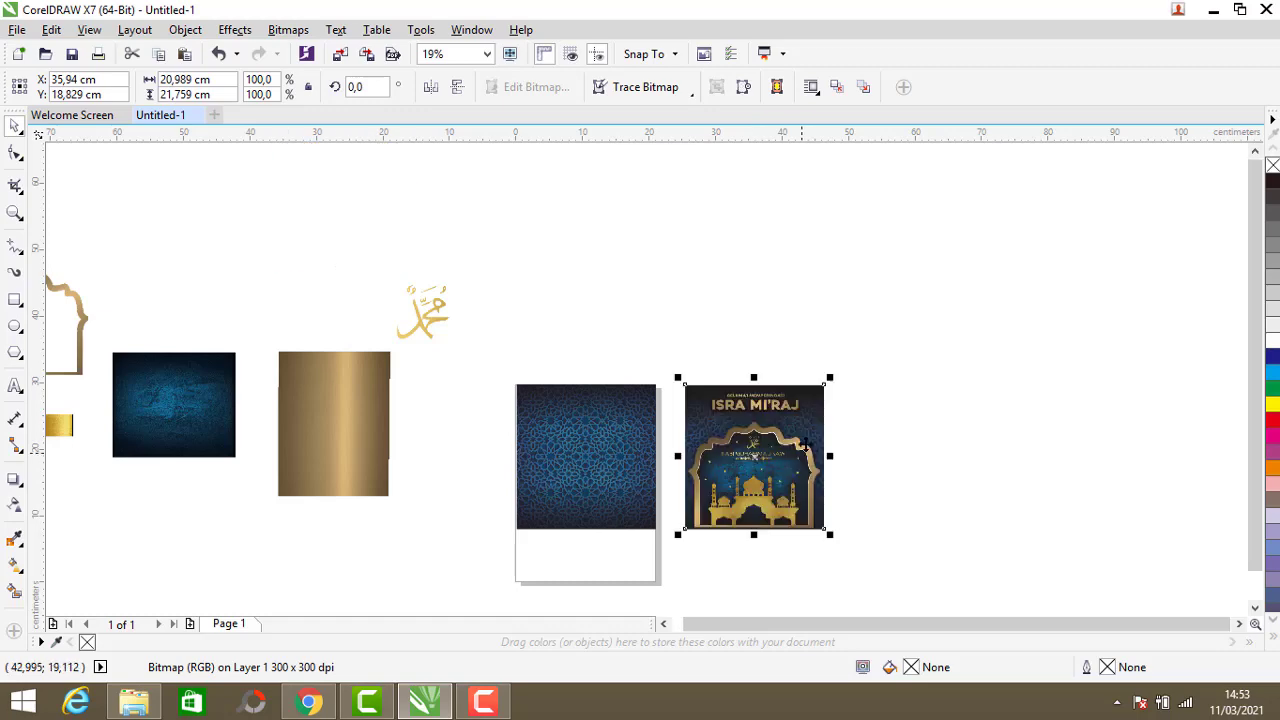
scroll(768, 428, up, 4)
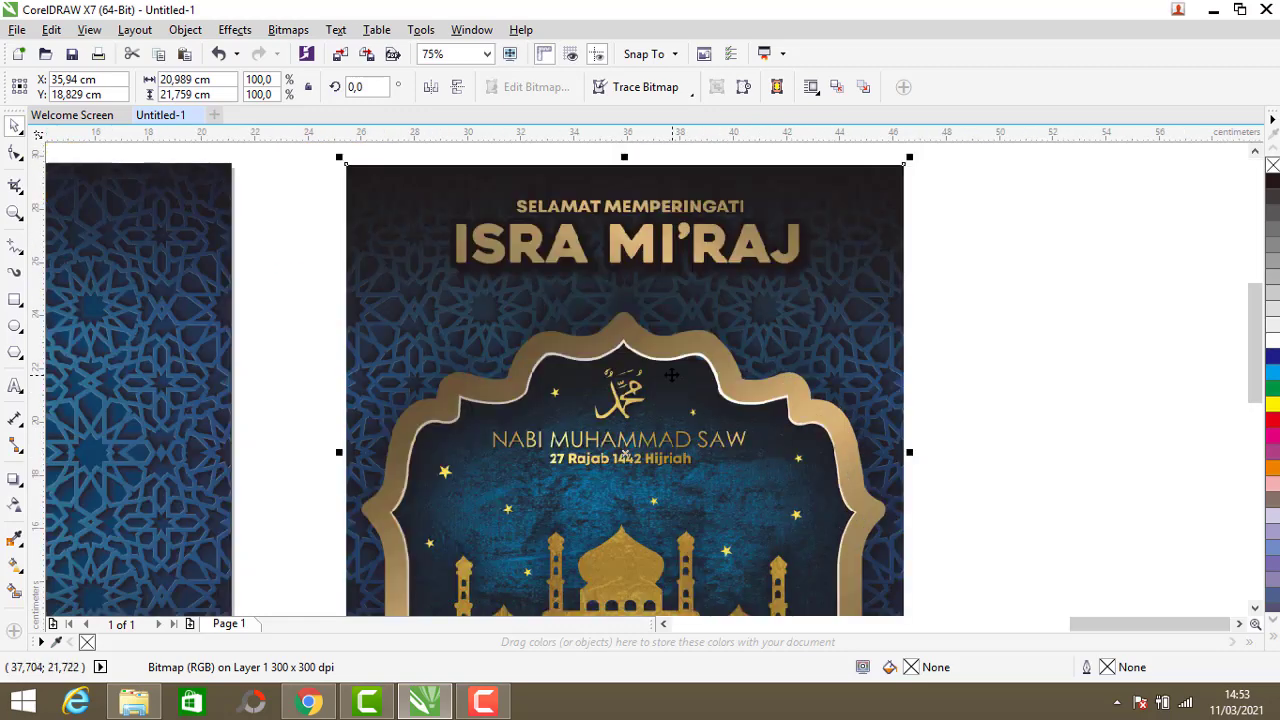
scroll(671, 374, down, 3)
key(Escape)
scroll(565, 393, up, 1)
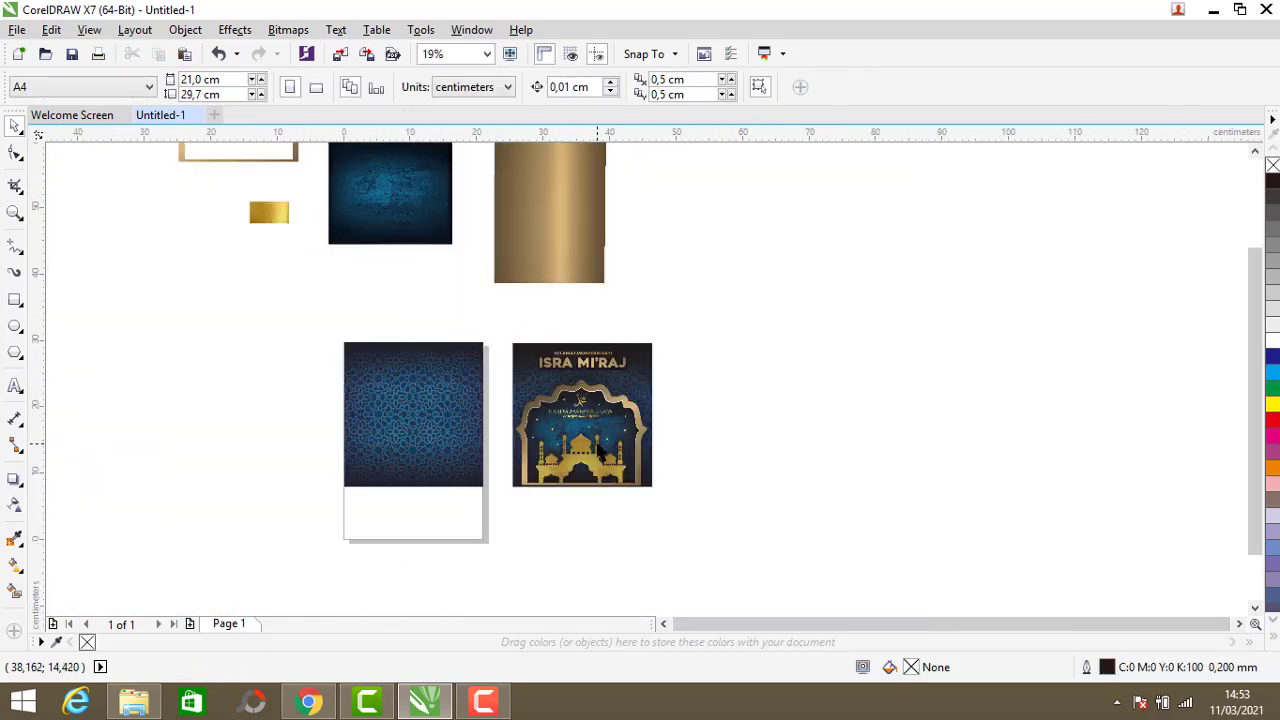
scroll(585, 422, down, 1)
scroll(584, 412, up, 1)
click(584, 410)
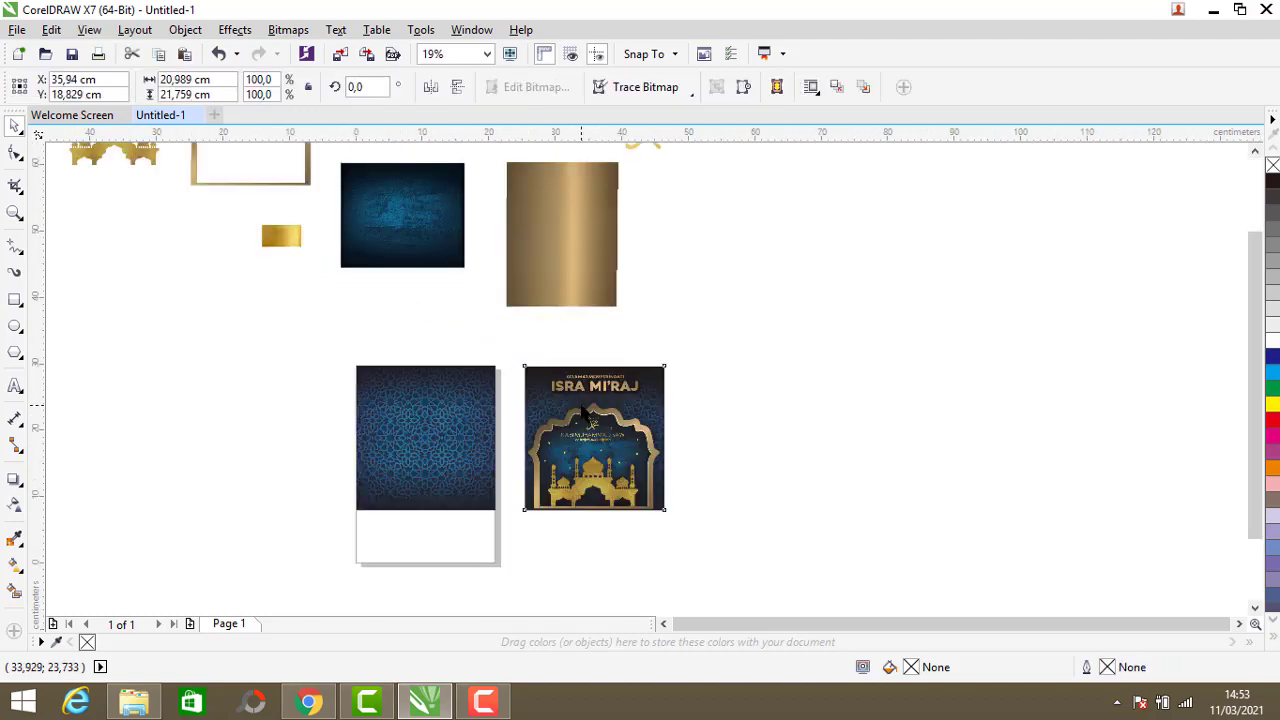
scroll(584, 410, up, 1)
scroll(584, 410, down, 1)
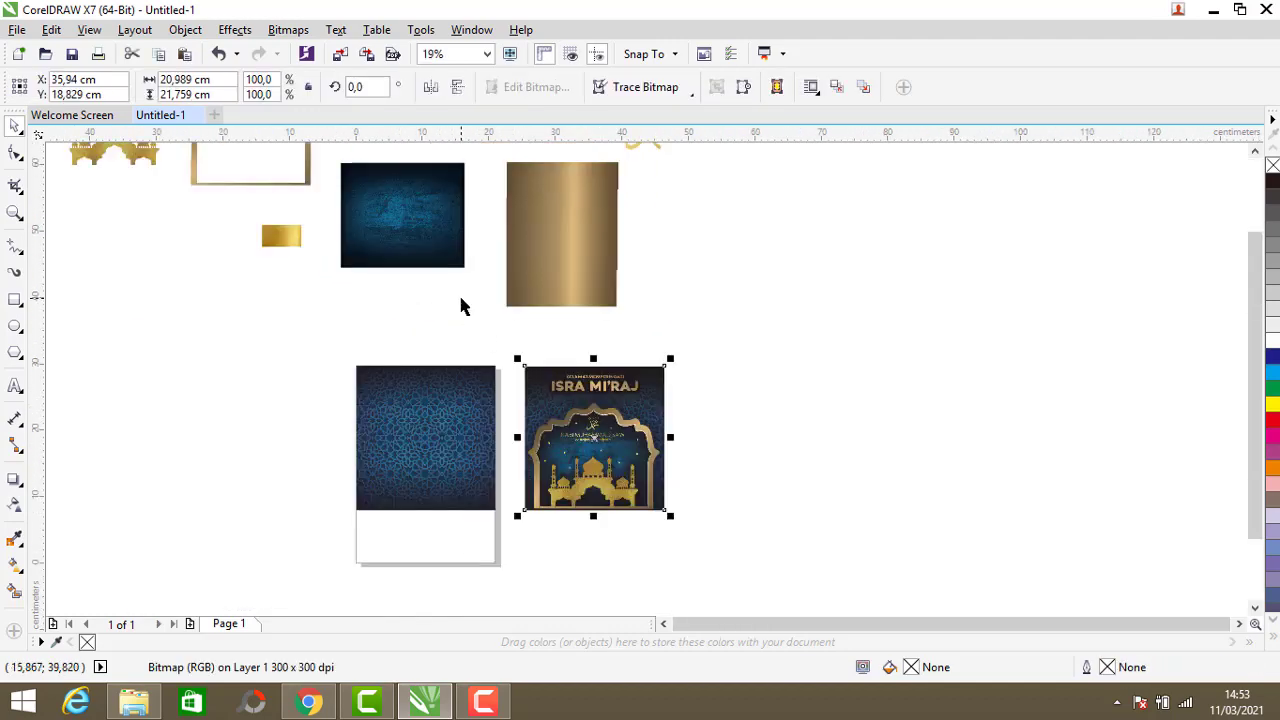
scroll(460, 298, down, 1)
scroll(481, 342, up, 1)
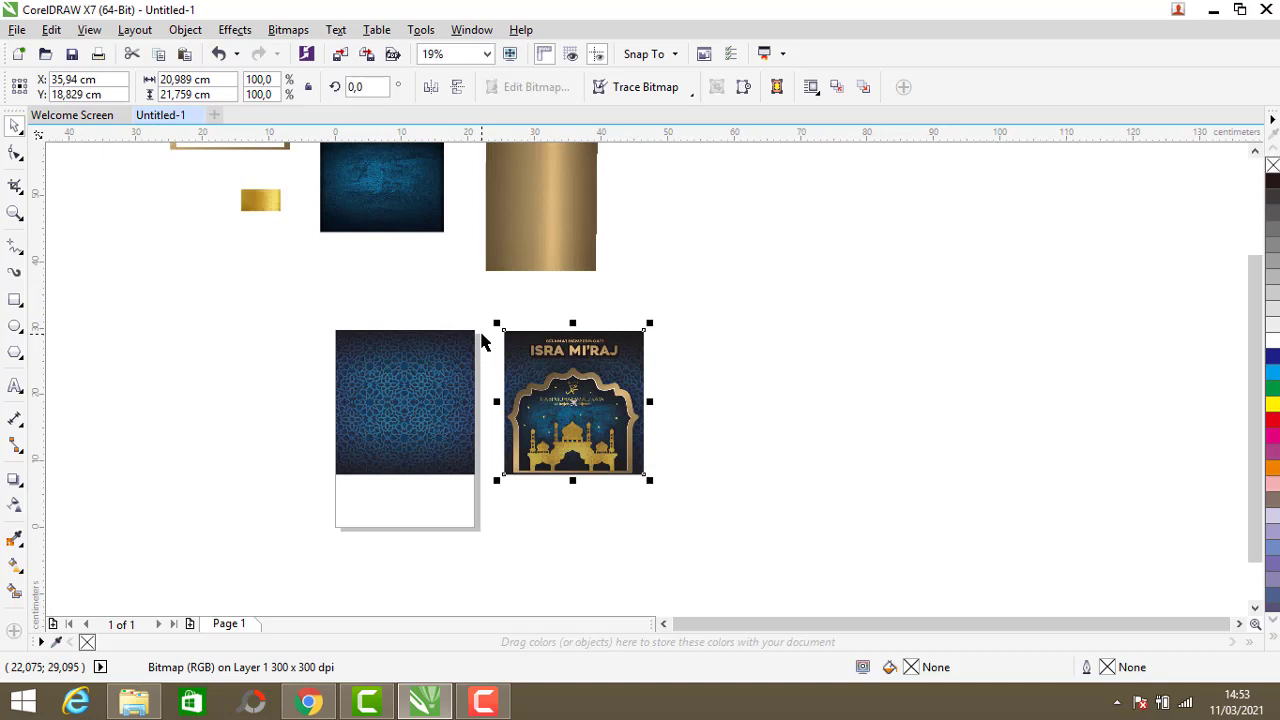
Step: Add the artistic text "SELAMAT MEMPERINGATI" in the empty area above the page
click(16, 388)
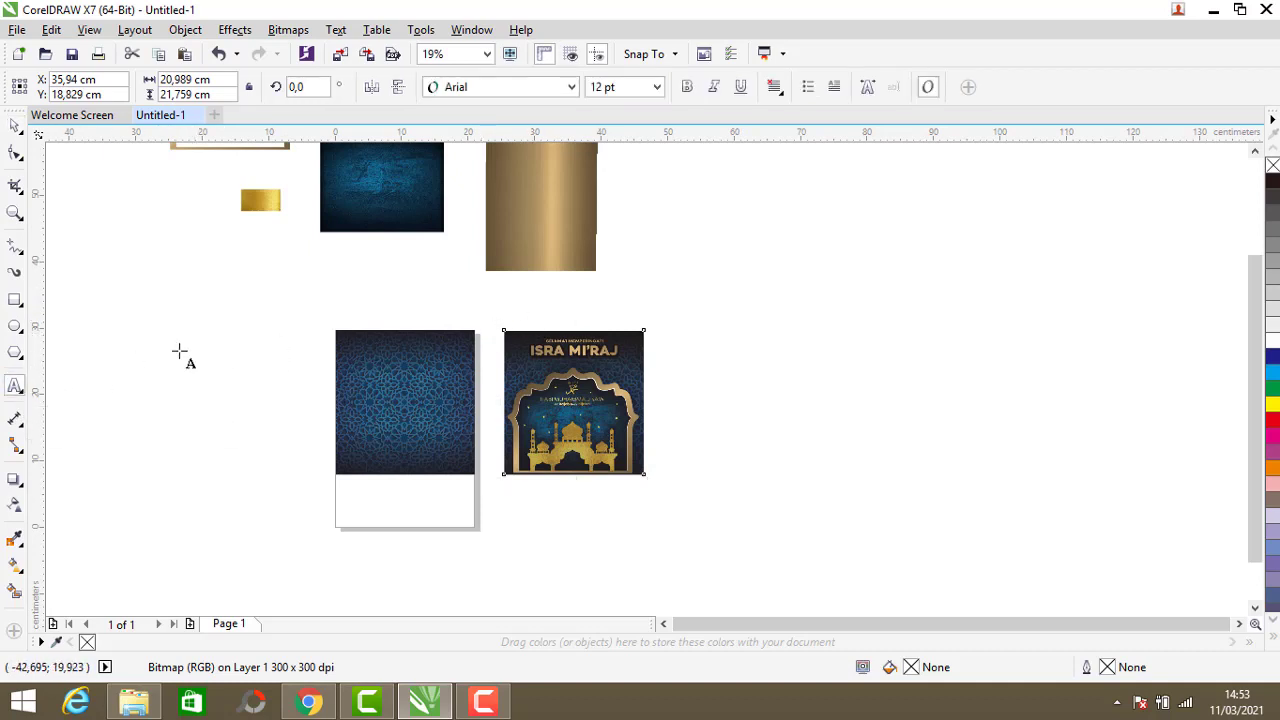
click(445, 301)
scroll(447, 300, up, 4)
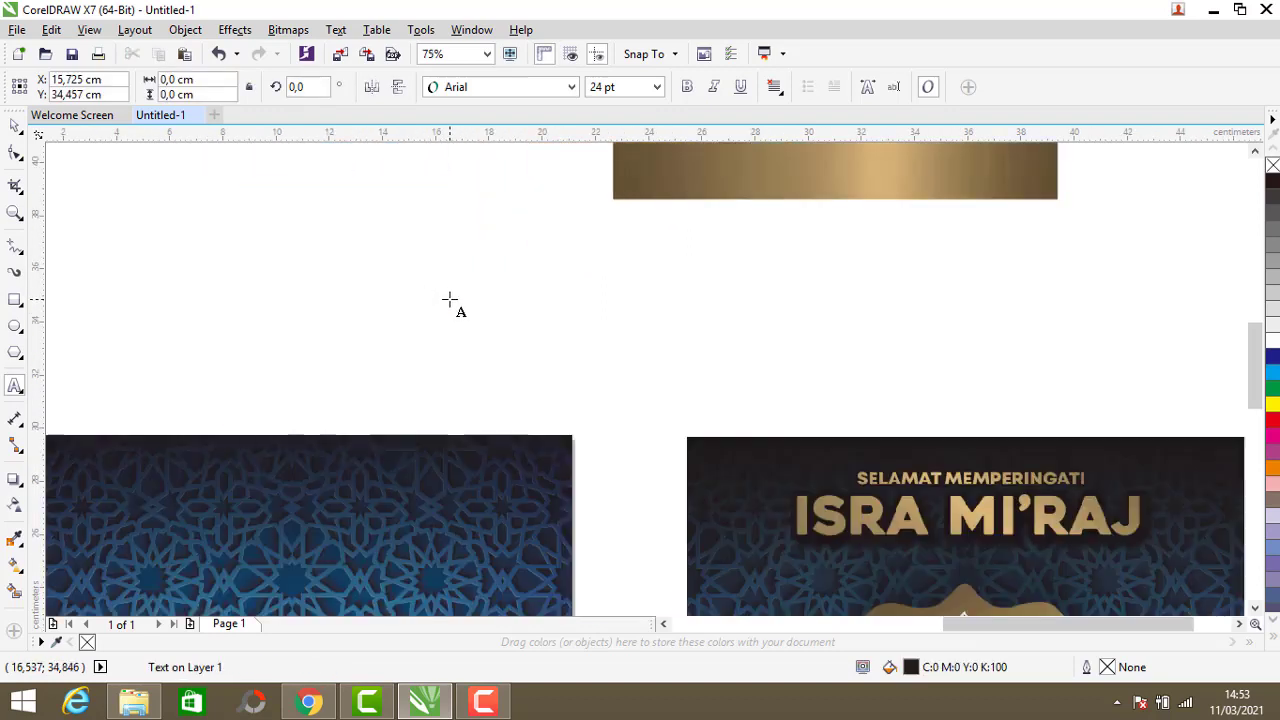
text(SELA)
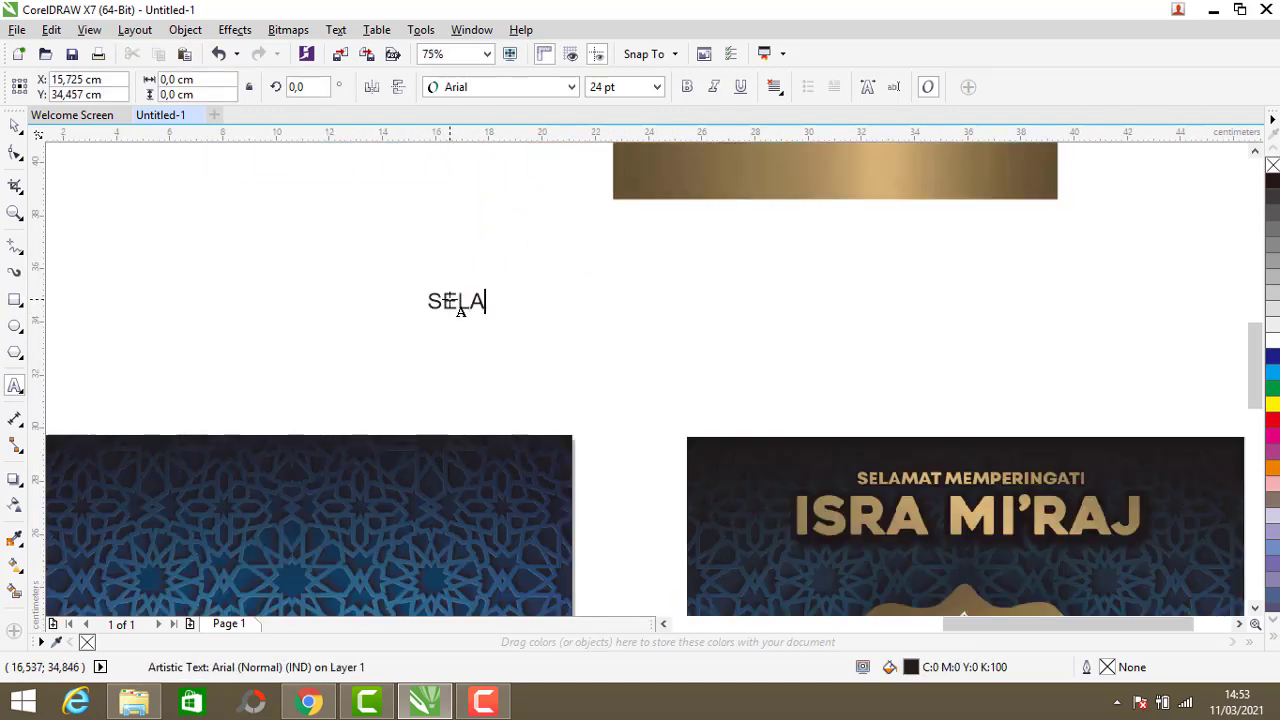
text(MAT M)
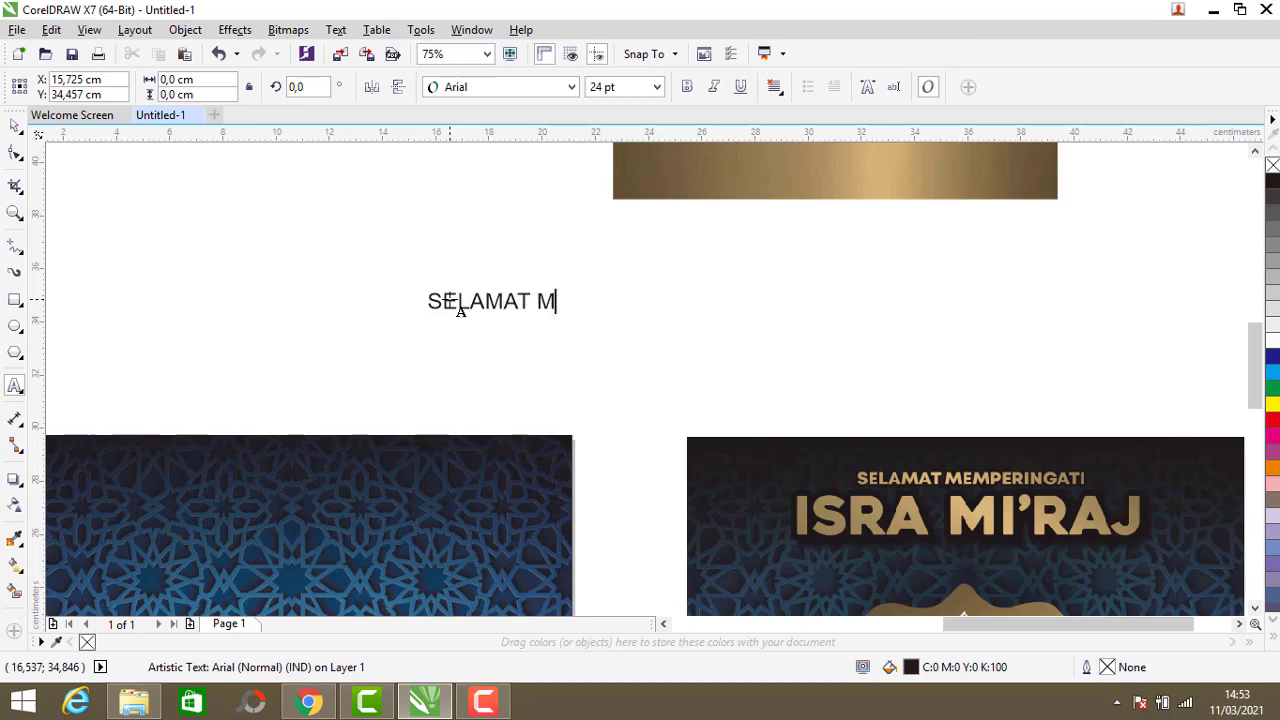
text(EMPERINGATI)
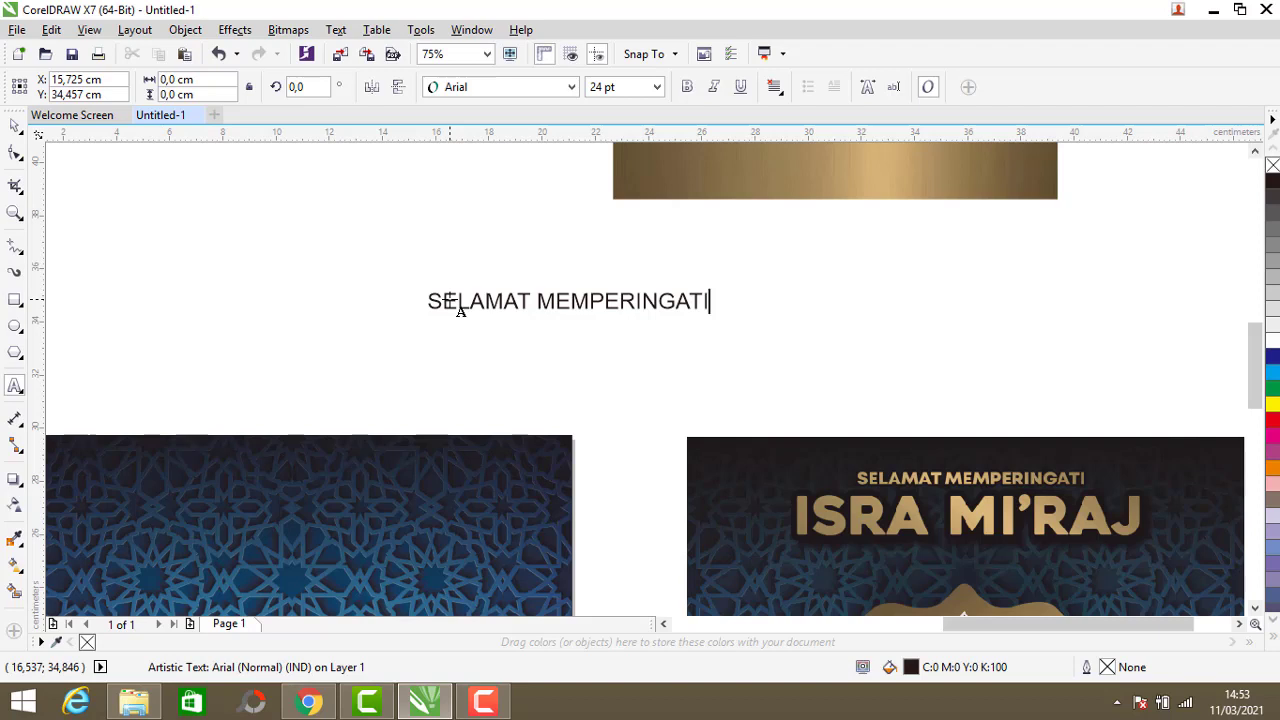
Step: Add "ISRA MI’RAJ" as a separate line of artistic text just below SELAMAT MEMPERINGATI
click(456, 338)
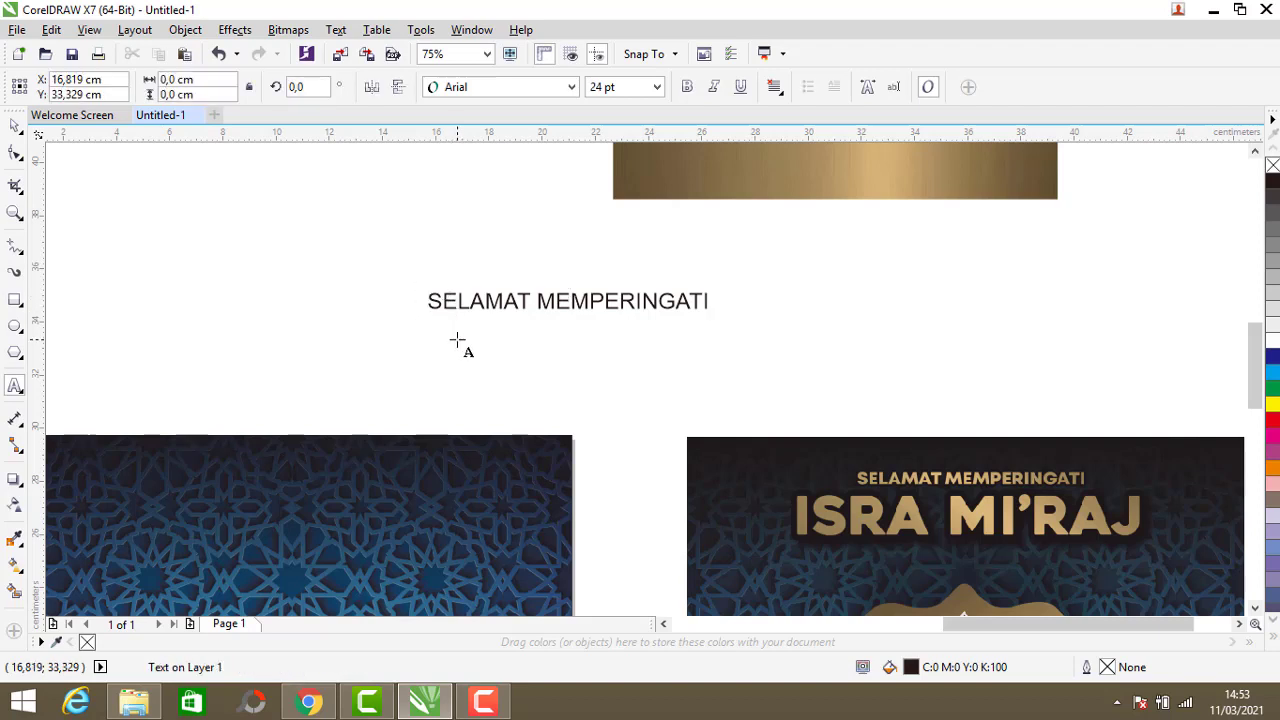
text(ISRA)
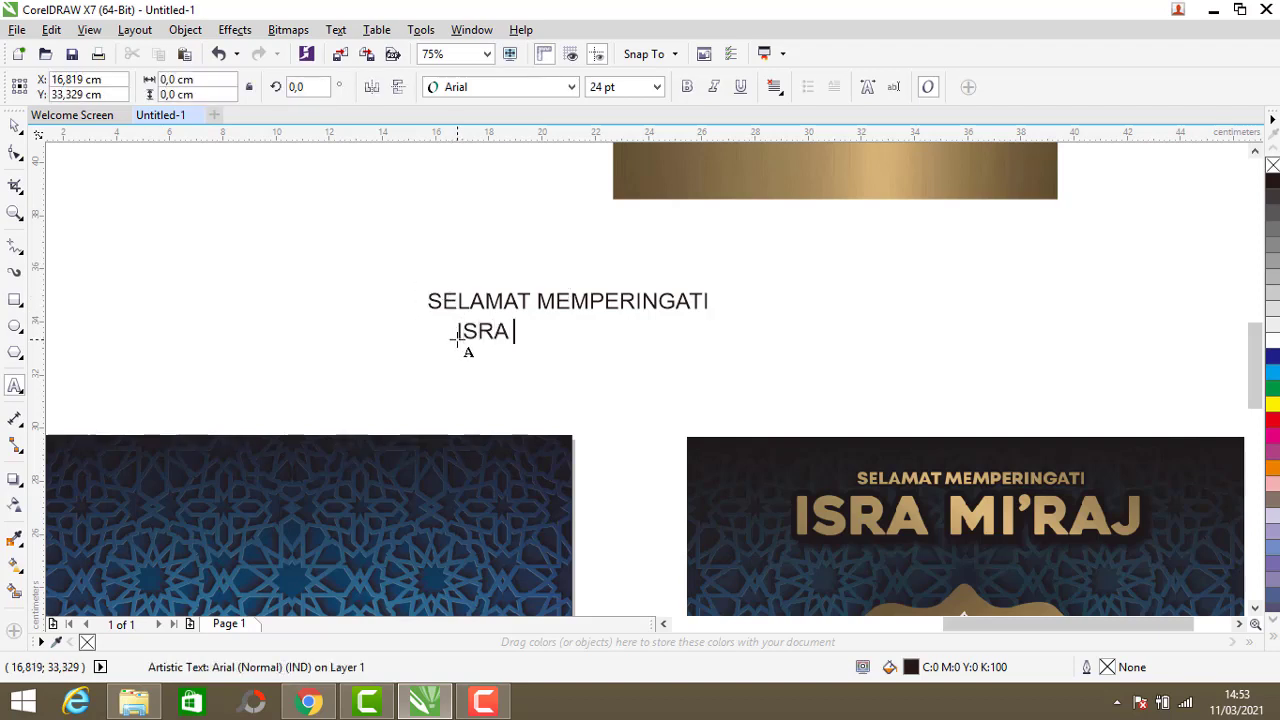
text( MI’RAJ)
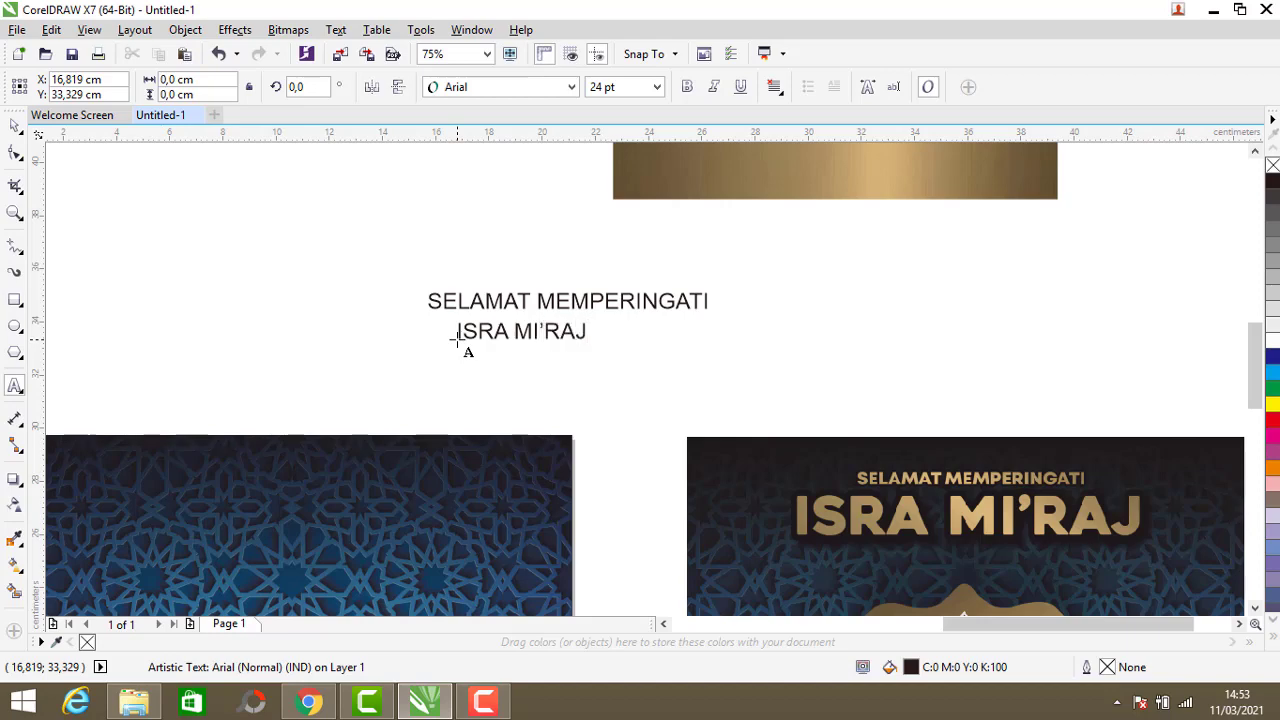
click(14, 127)
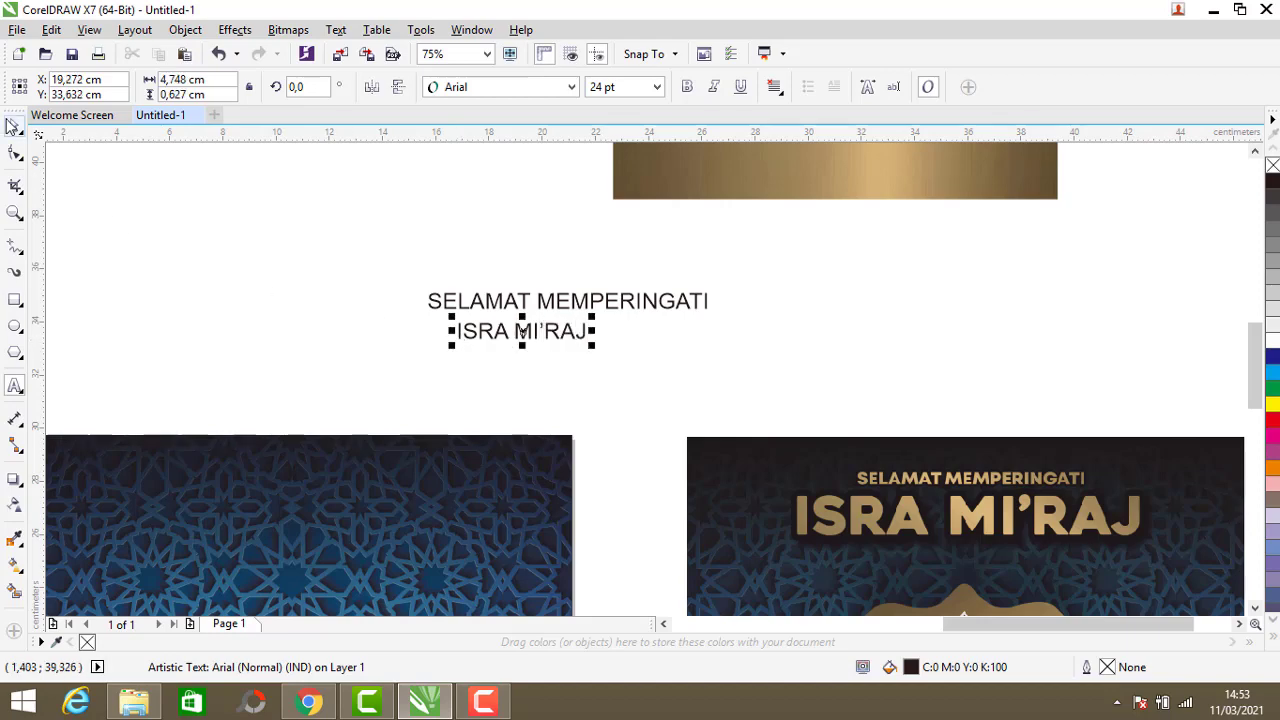
key(Escape)
Step: Set the font of the SELAMAT MEMPERINGATI text to Mont Heavy DEMO
click(582, 308)
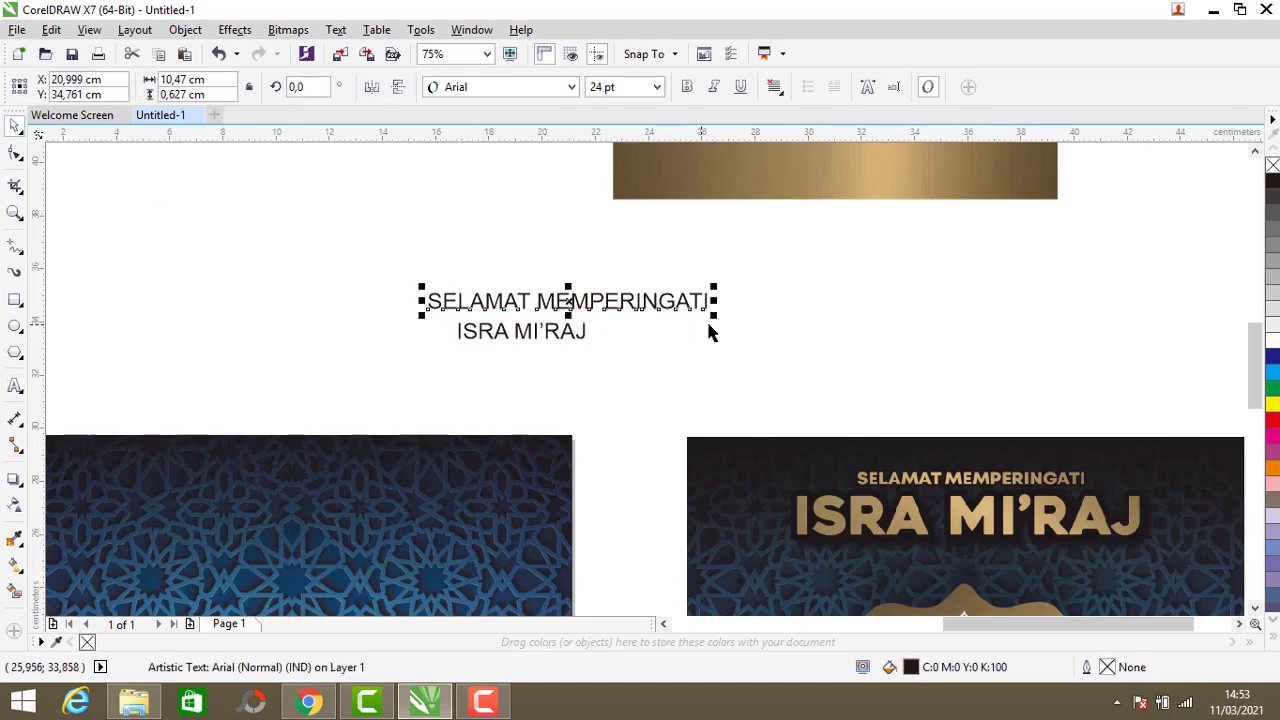
click(572, 87)
click(557, 160)
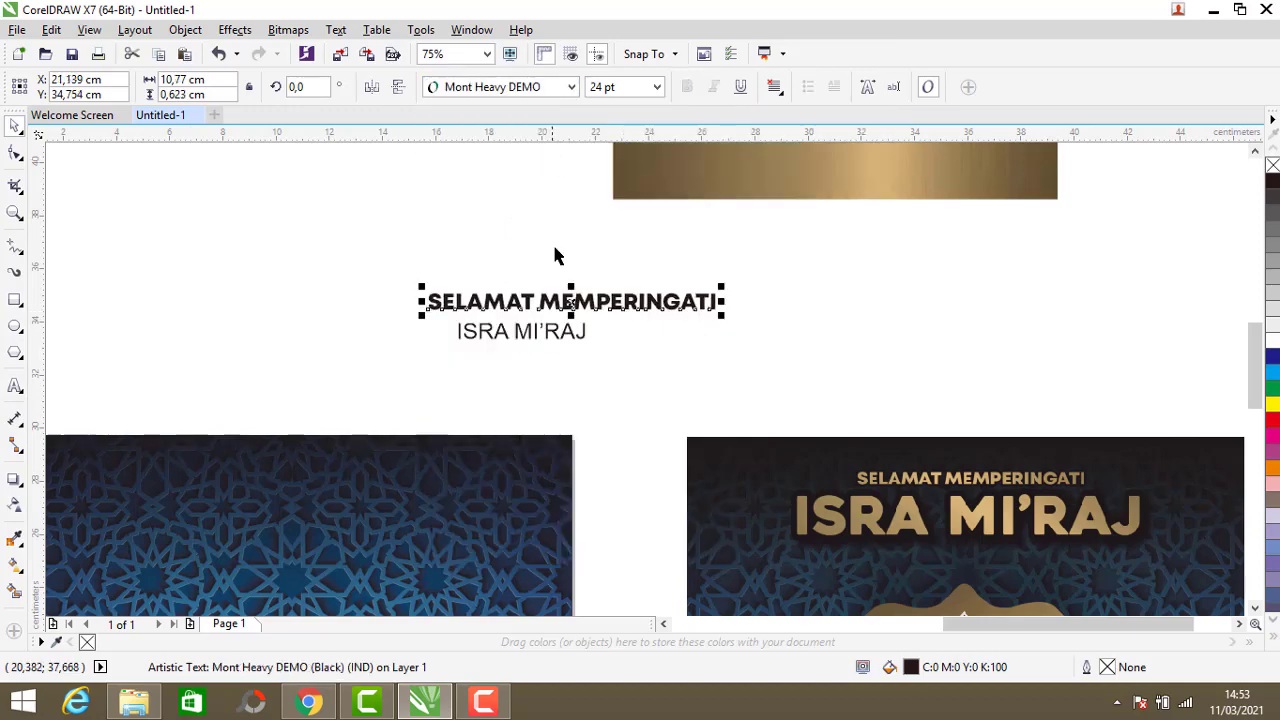
Step: Enlarge ISRA MI’RAJ to about 48.5 pt in the Heavitas font and line it up beneath SELAMAT MEMPERINGATI
click(575, 343)
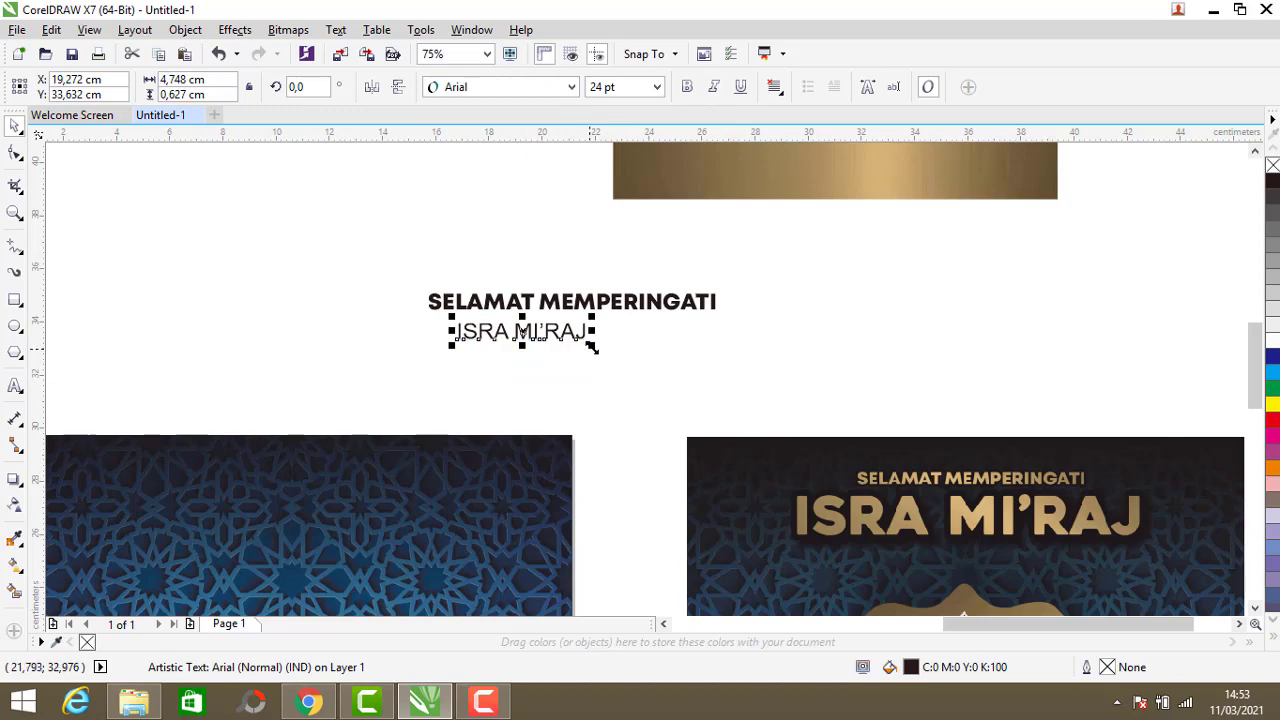
drag(588, 352, 690, 382)
click(572, 87)
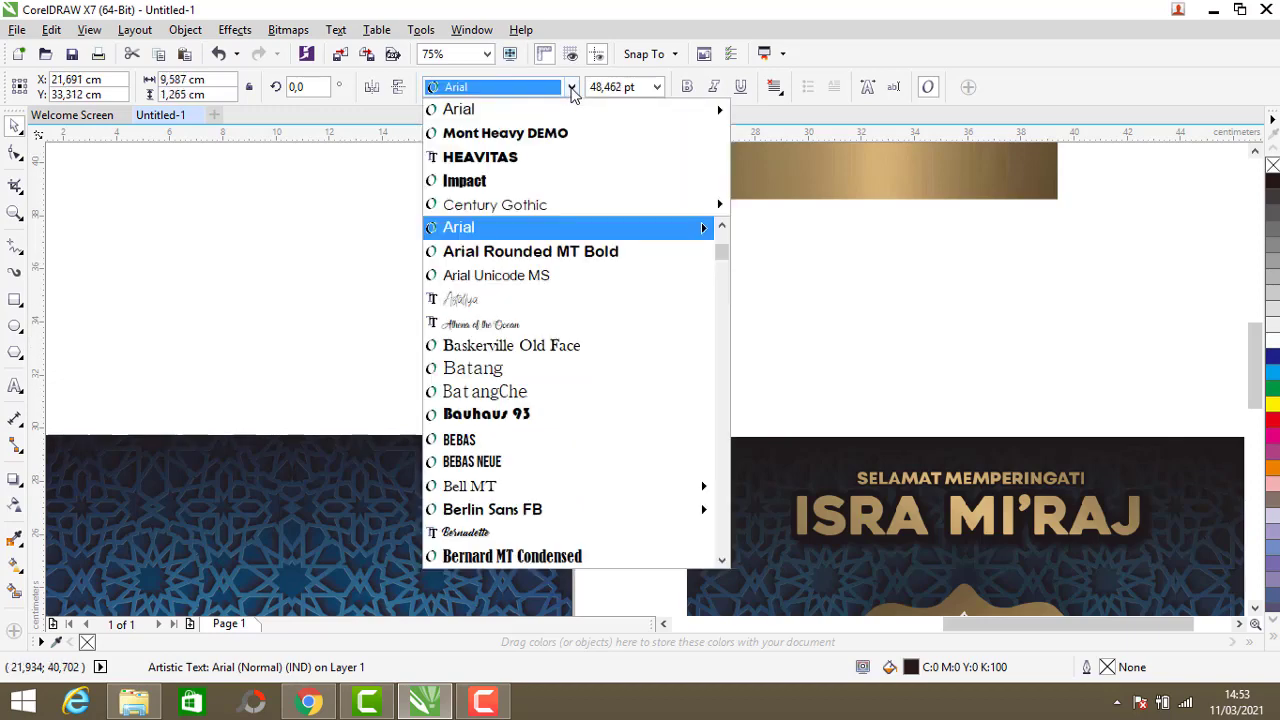
click(533, 168)
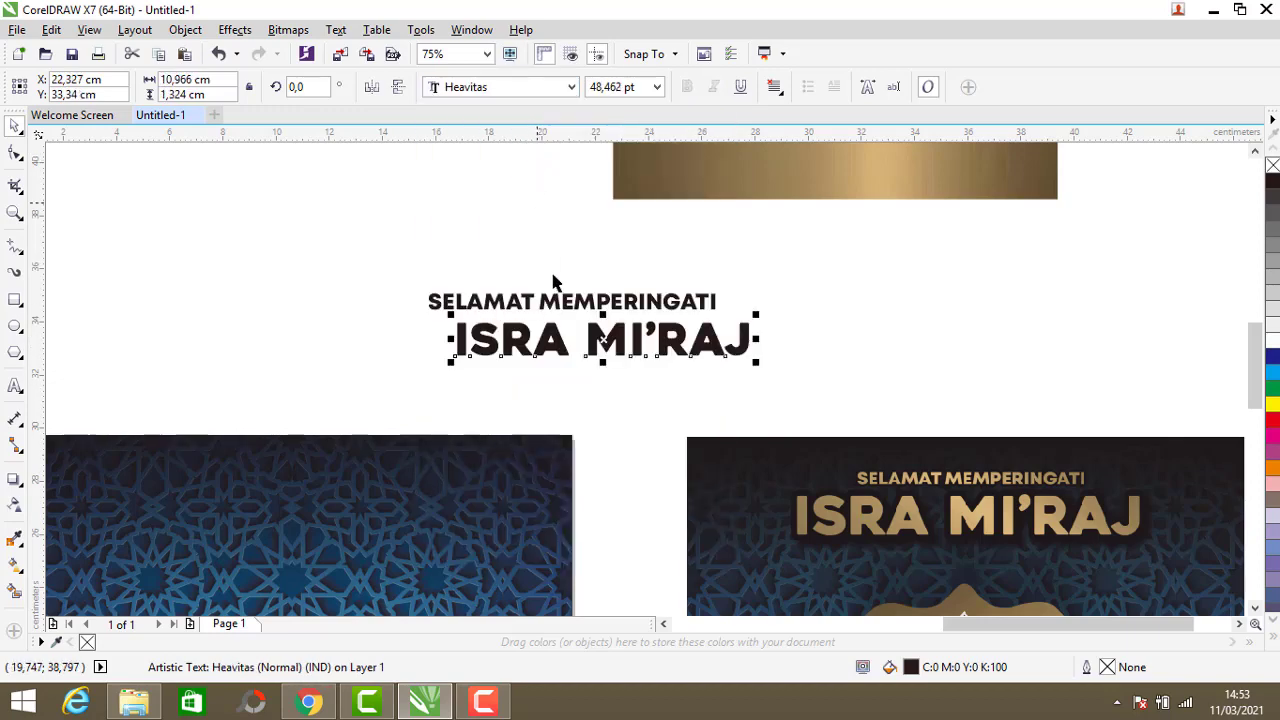
drag(600, 343, 569, 338)
Step: Shrink the SELAMAT MEMPERINGATI text and enlarge ISRA MI’RAJ to about 13.95 cm wide, with the small line centered above it
click(588, 311)
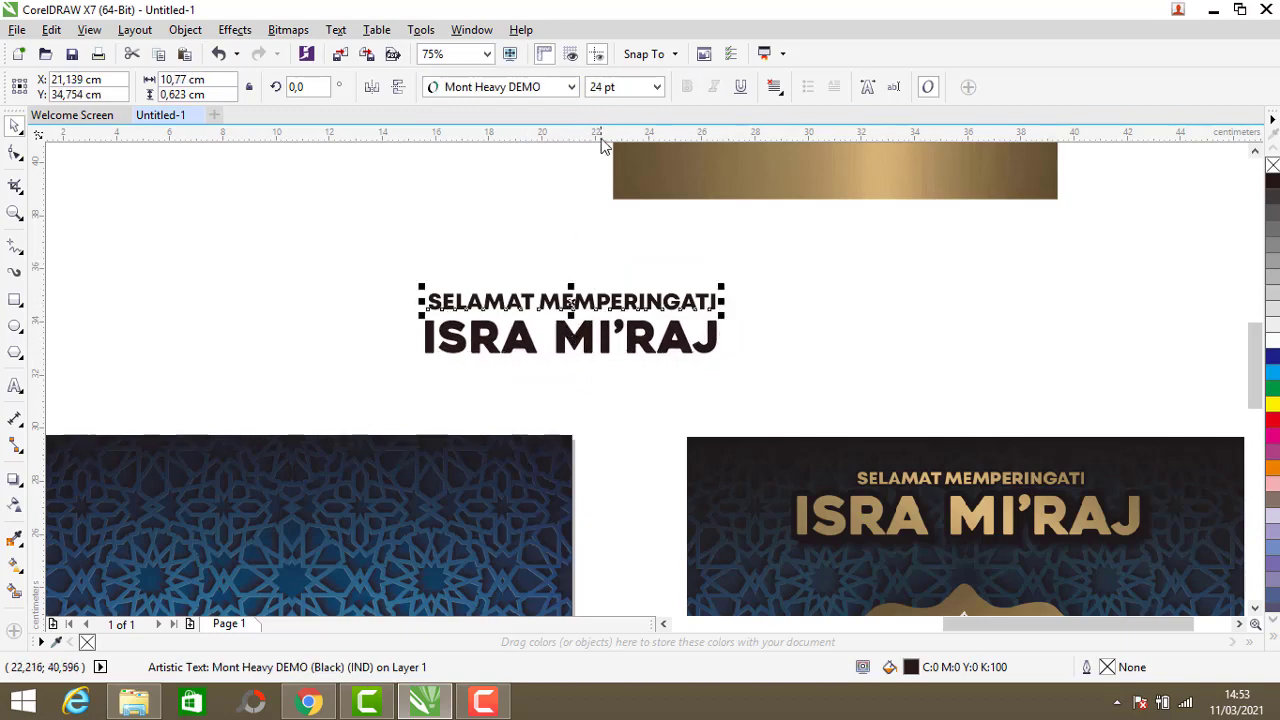
click(601, 87)
click(588, 348)
drag(421, 360, 337, 397)
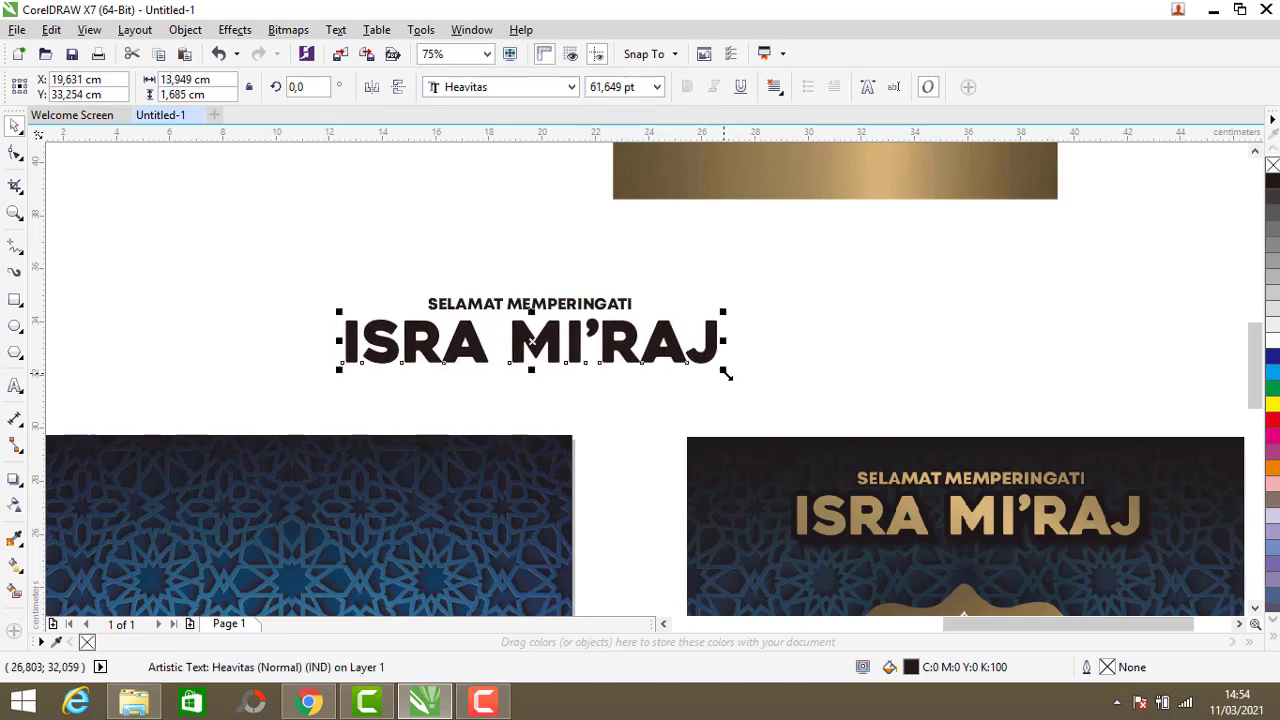
Step: Move ISRA MI’RAJ up slightly to tighten the gap below SELAMAT MEMPERINGATI
click(568, 405)
scroll(535, 350, up, 2)
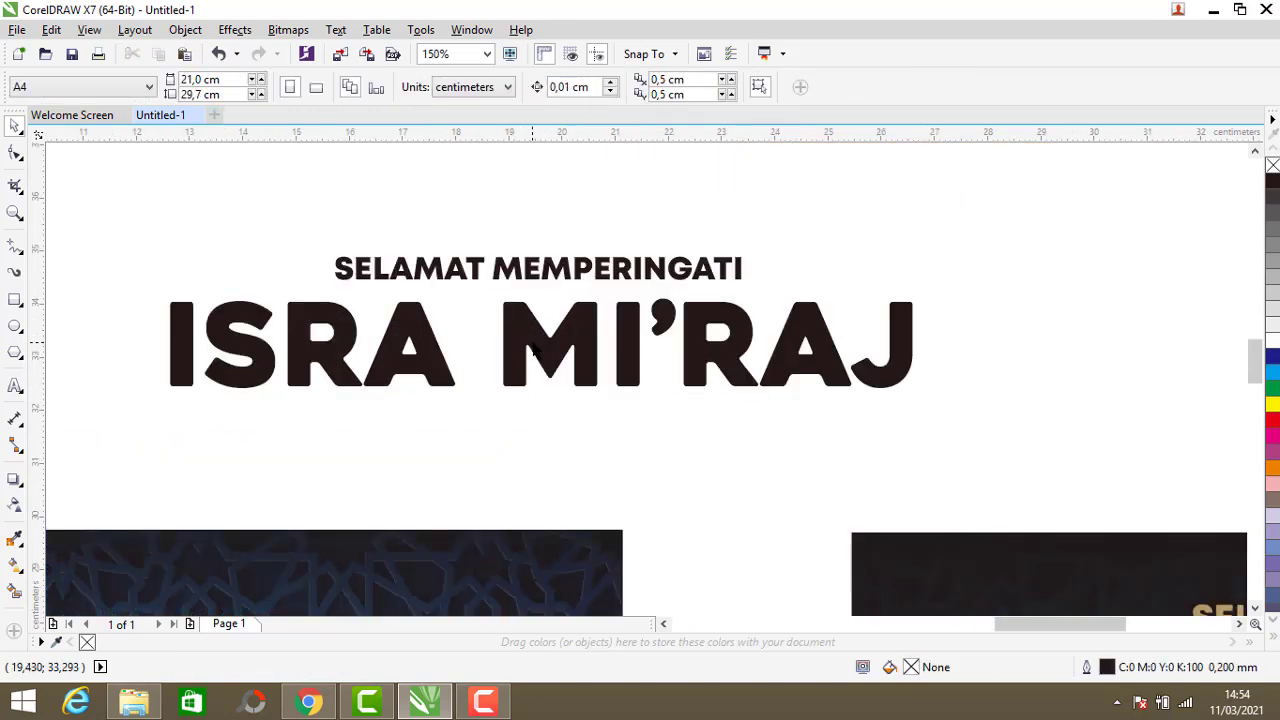
drag(533, 350, 540, 334)
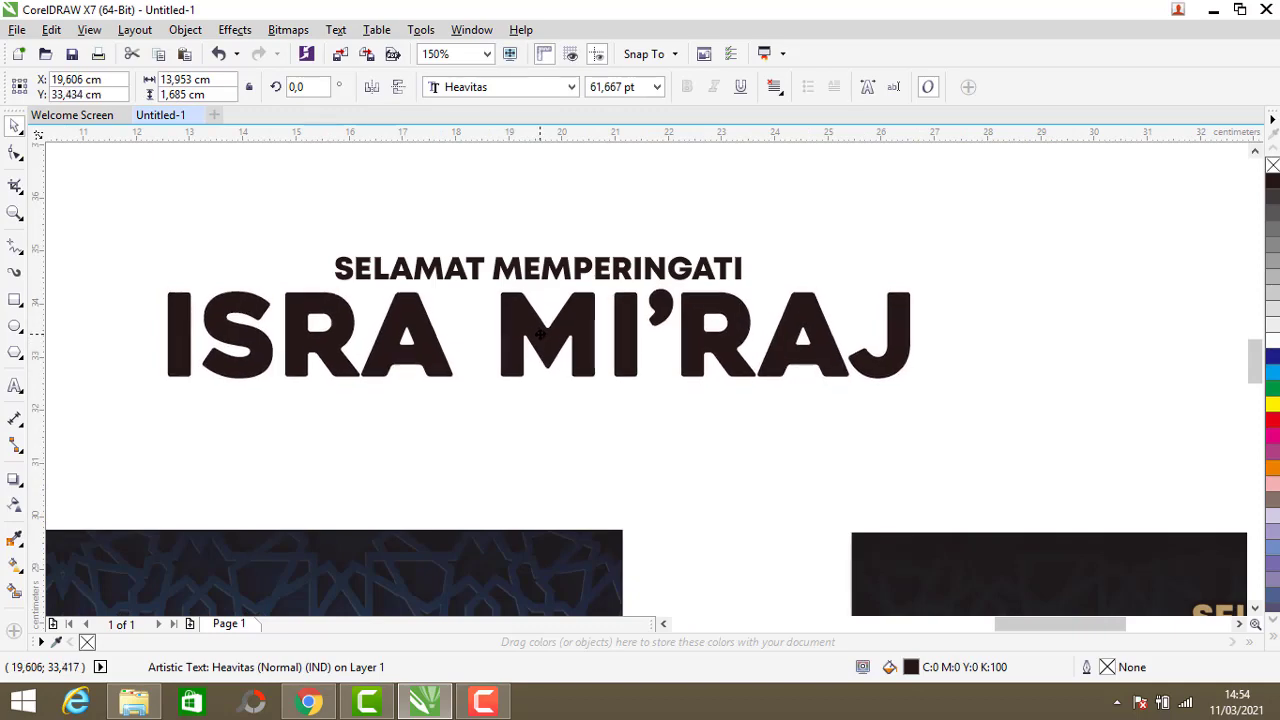
click(464, 312)
scroll(466, 316, down, 2)
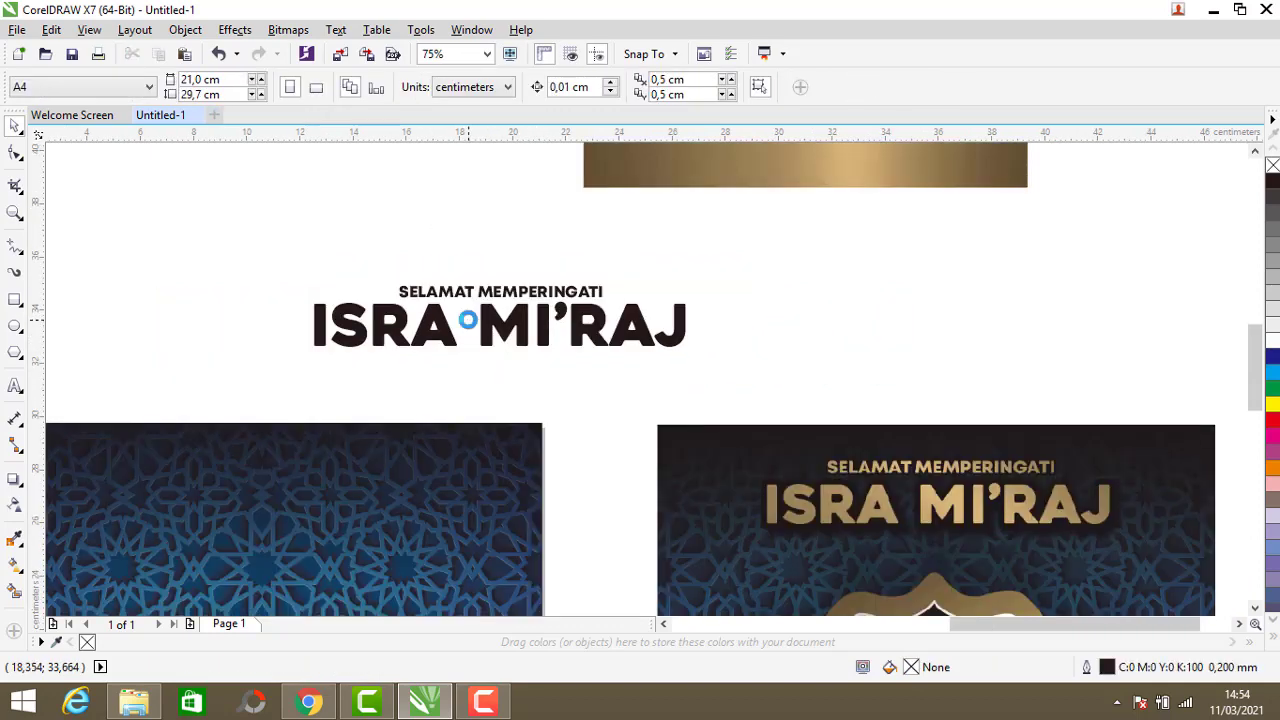
Step: Move the gold gradient image a little to the right and down, above the finished poster
scroll(466, 318, down, 4)
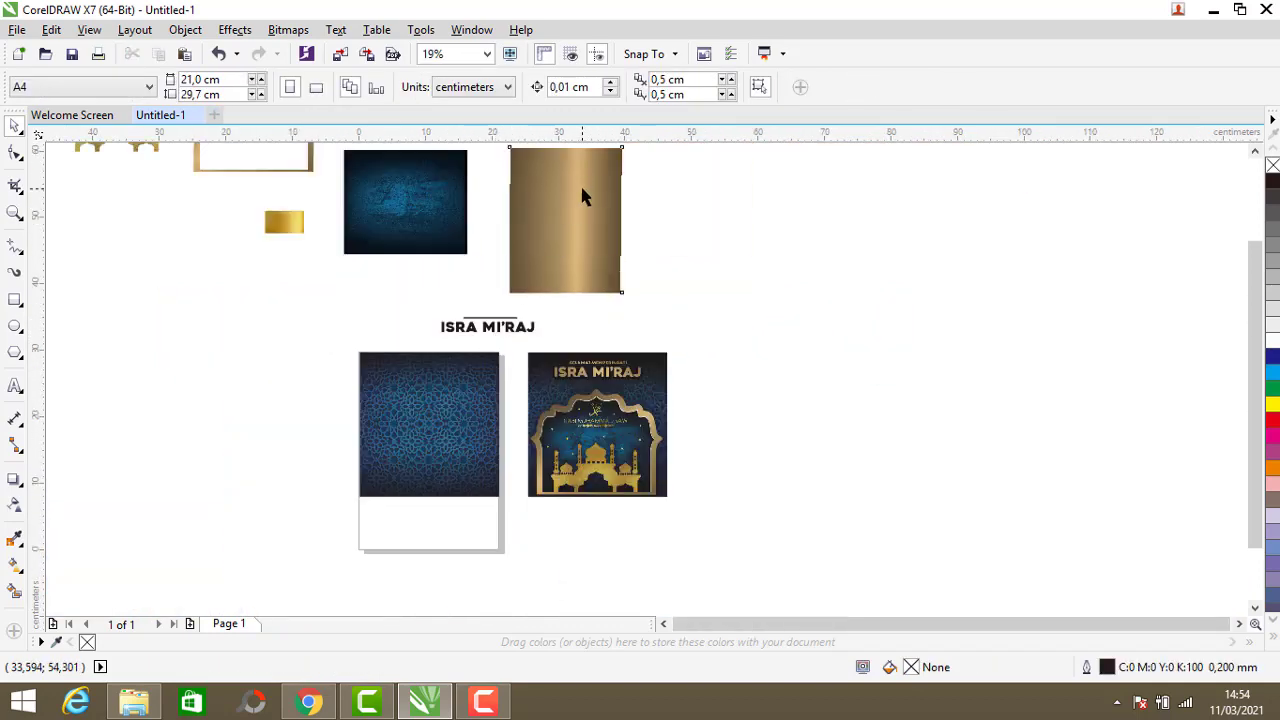
drag(580, 183, 614, 204)
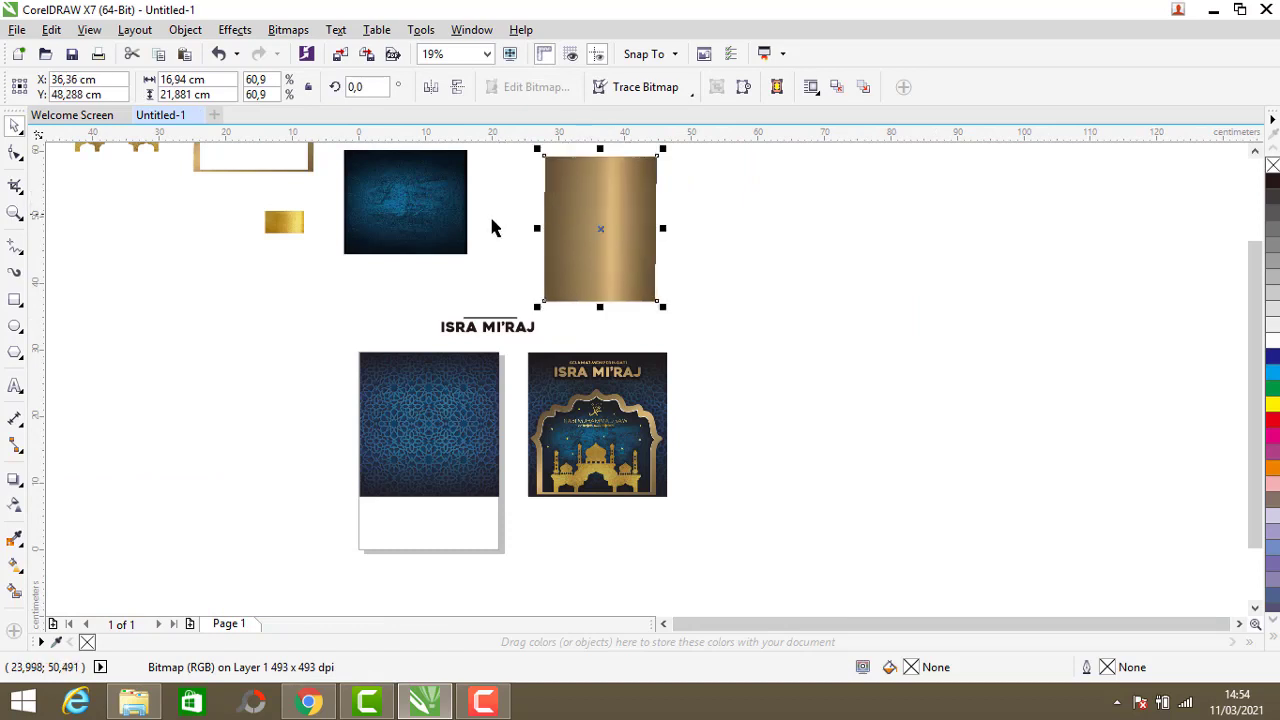
click(503, 314)
Step: Group the SELAMAT MEMPERINGATI and ISRA MI’RAJ texts into one title
scroll(503, 314, up, 2)
scroll(503, 314, up, 2)
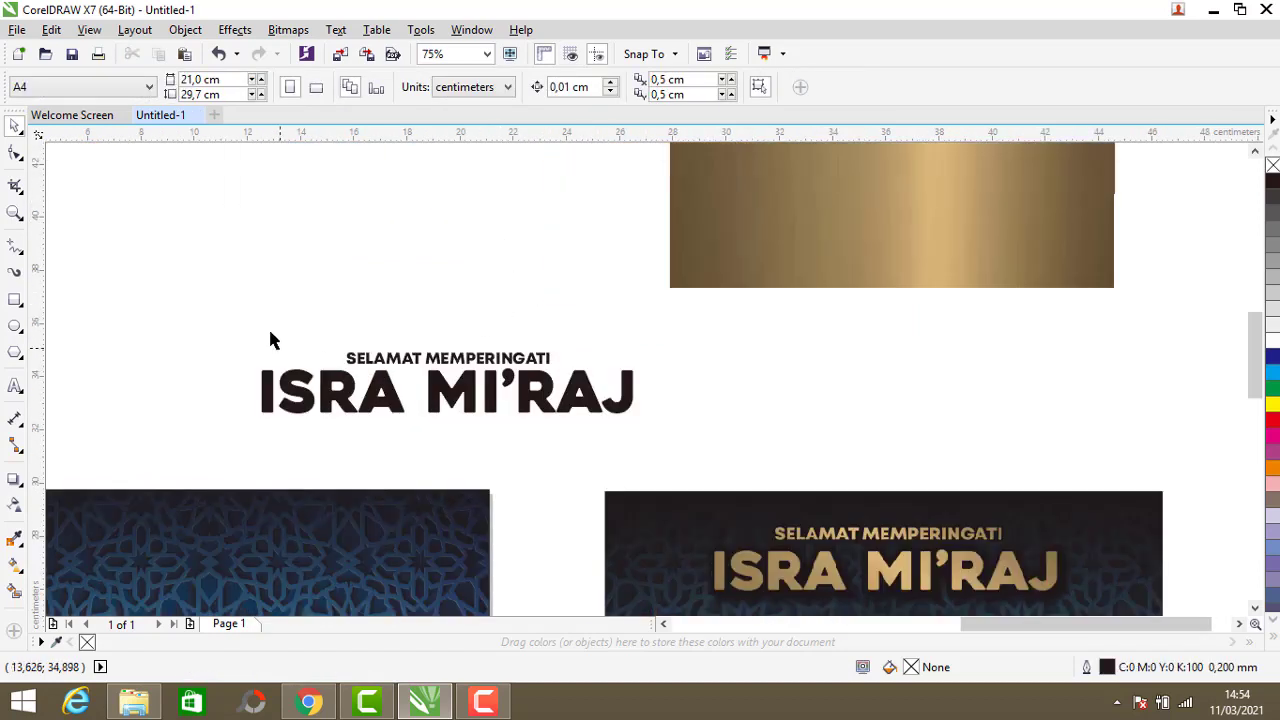
drag(188, 306, 556, 425)
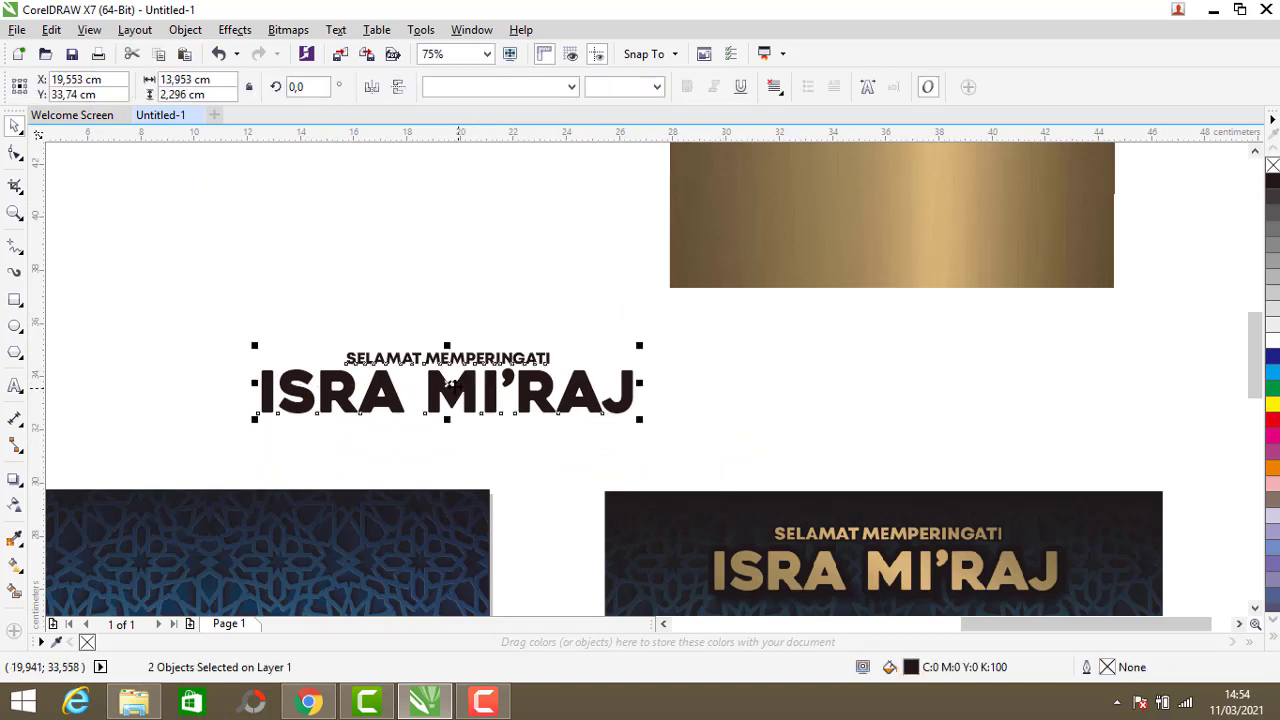
right_click(449, 389)
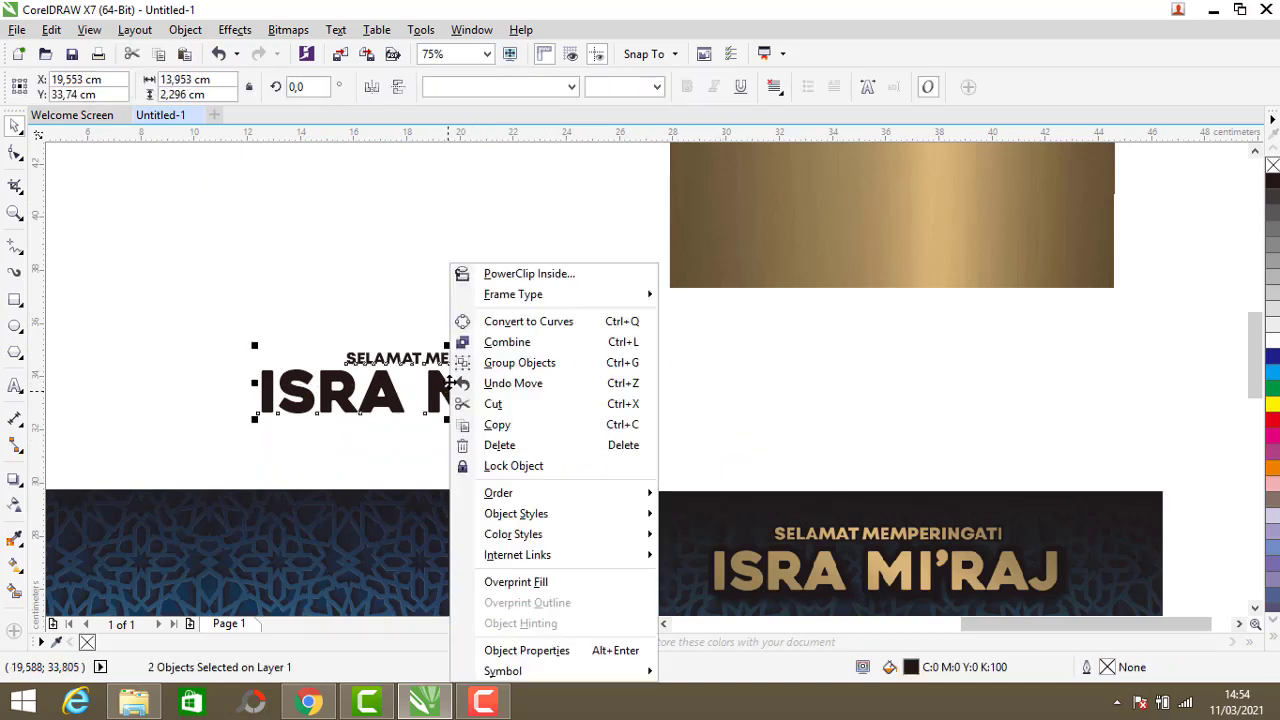
click(507, 372)
Step: Try placing the grouped title over the gold gradient image
scroll(440, 445, down, 2)
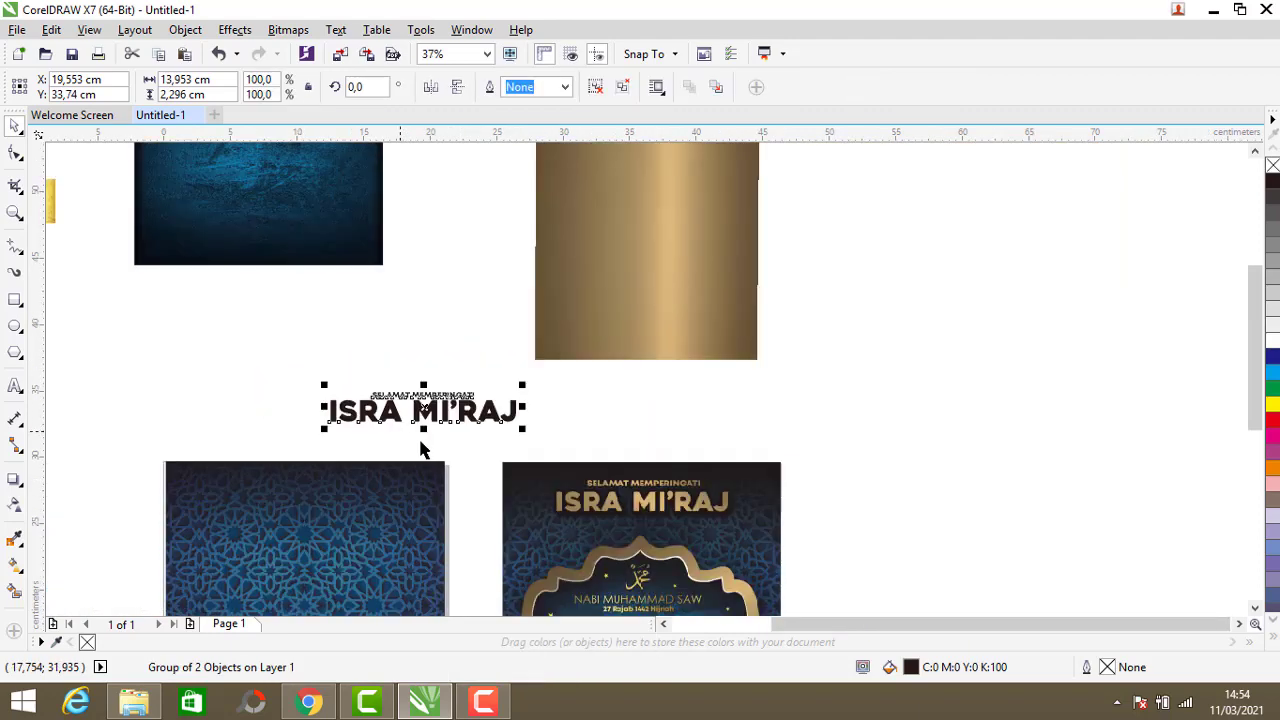
scroll(423, 449, down, 2)
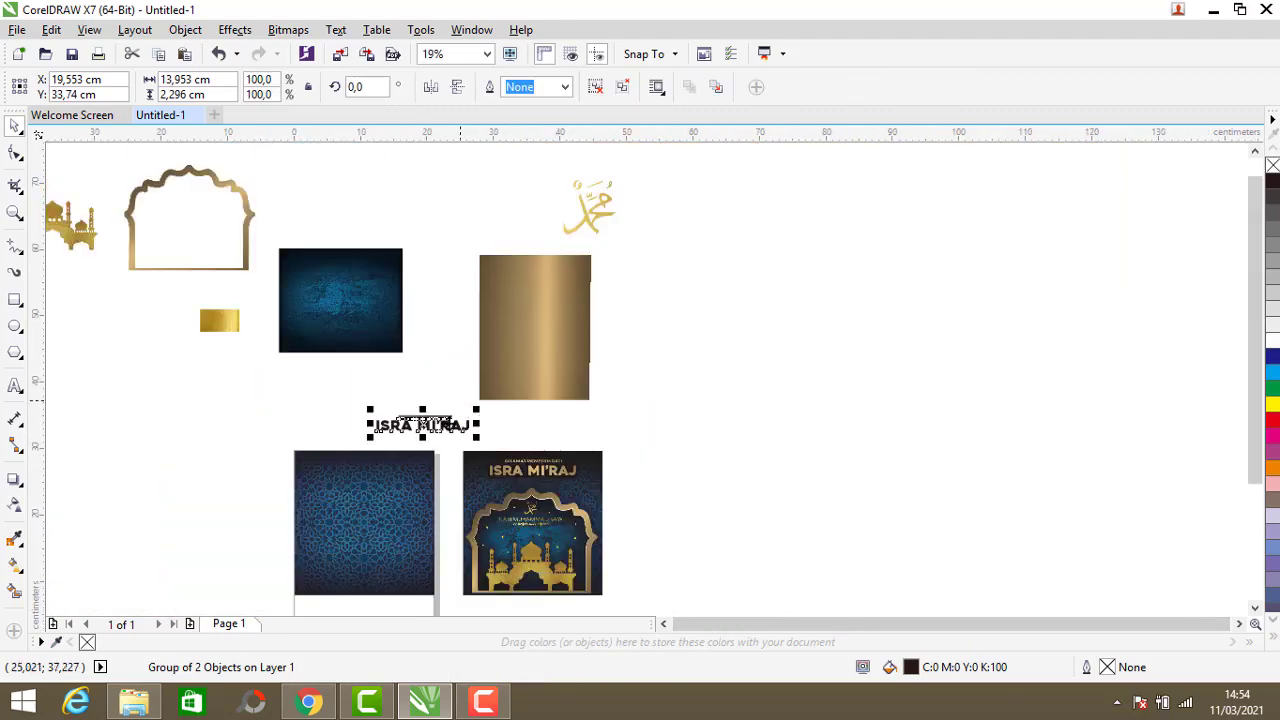
scroll(422, 424, up, 2)
drag(422, 424, 541, 283)
scroll(409, 370, down, 2)
scroll(476, 325, up, 2)
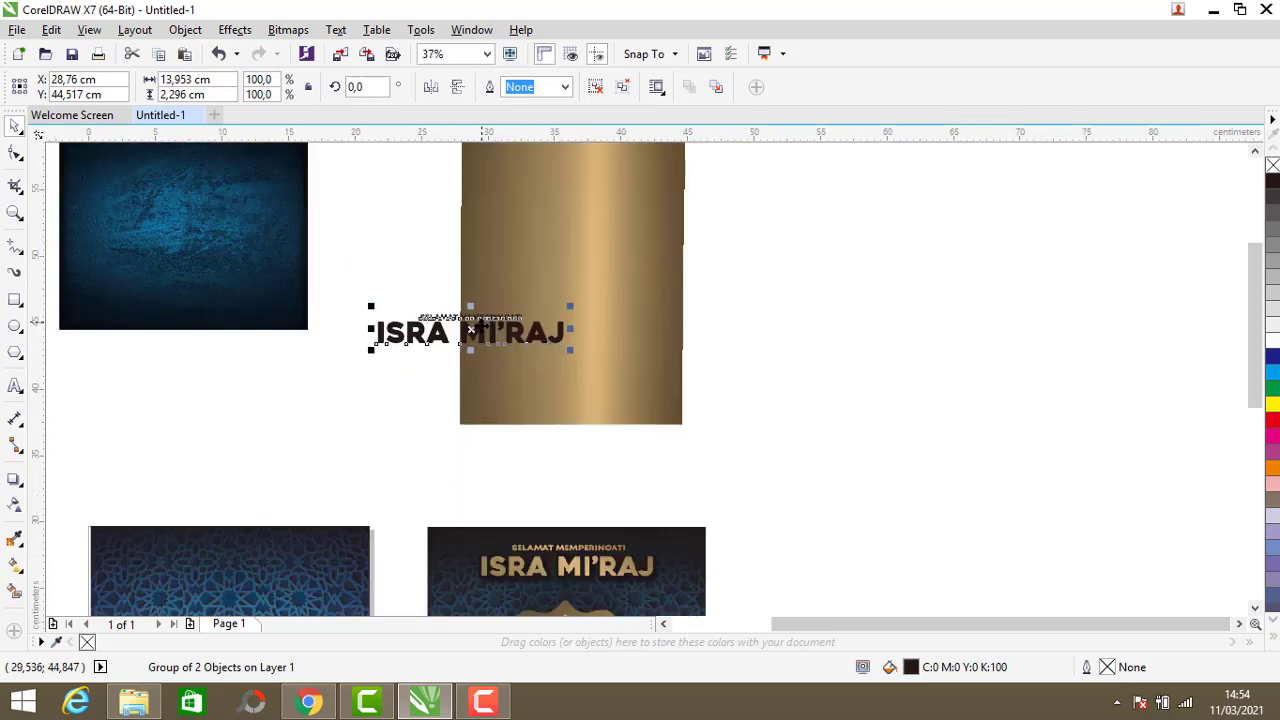
drag(472, 330, 349, 383)
Step: Rotate the gold gradient image about 51 degrees so its highlight runs diagonally
click(521, 354)
click(583, 355)
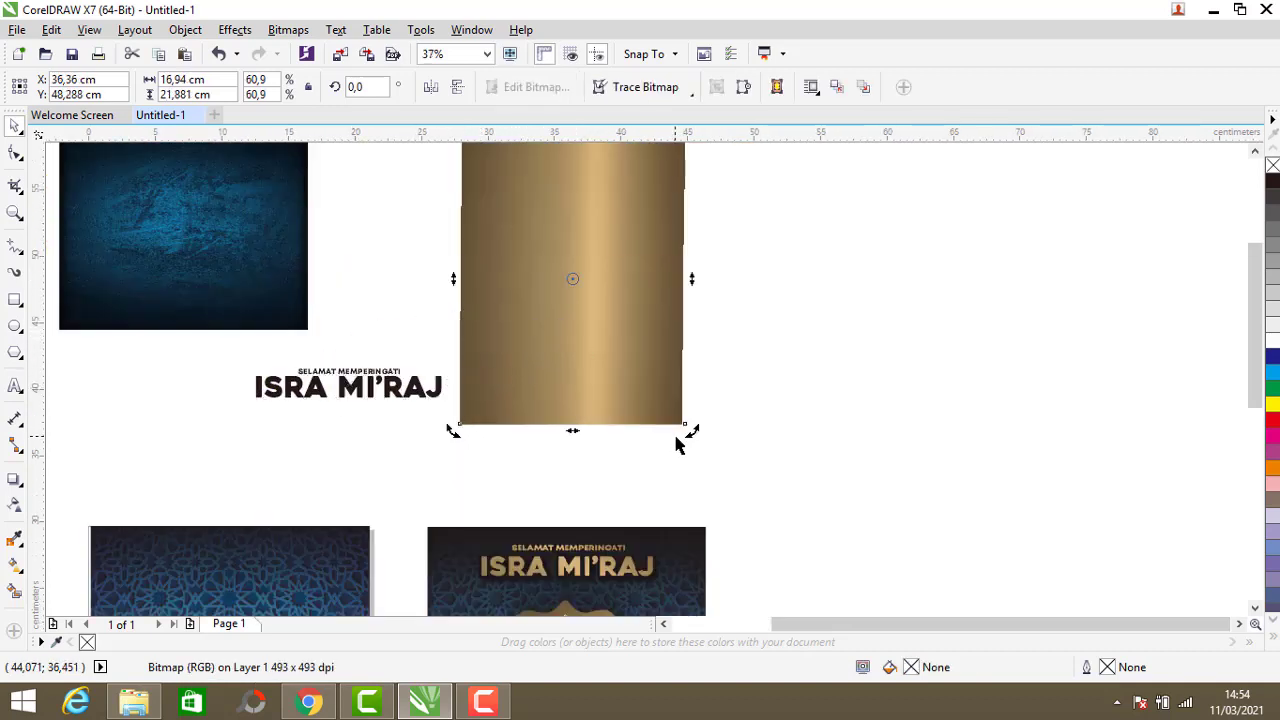
drag(694, 434, 755, 285)
click(770, 385)
Step: Place the grouped title over the upper part of the rotated gold gradient and move the calligraphy further away from it
drag(392, 393, 546, 218)
scroll(520, 295, down, 1)
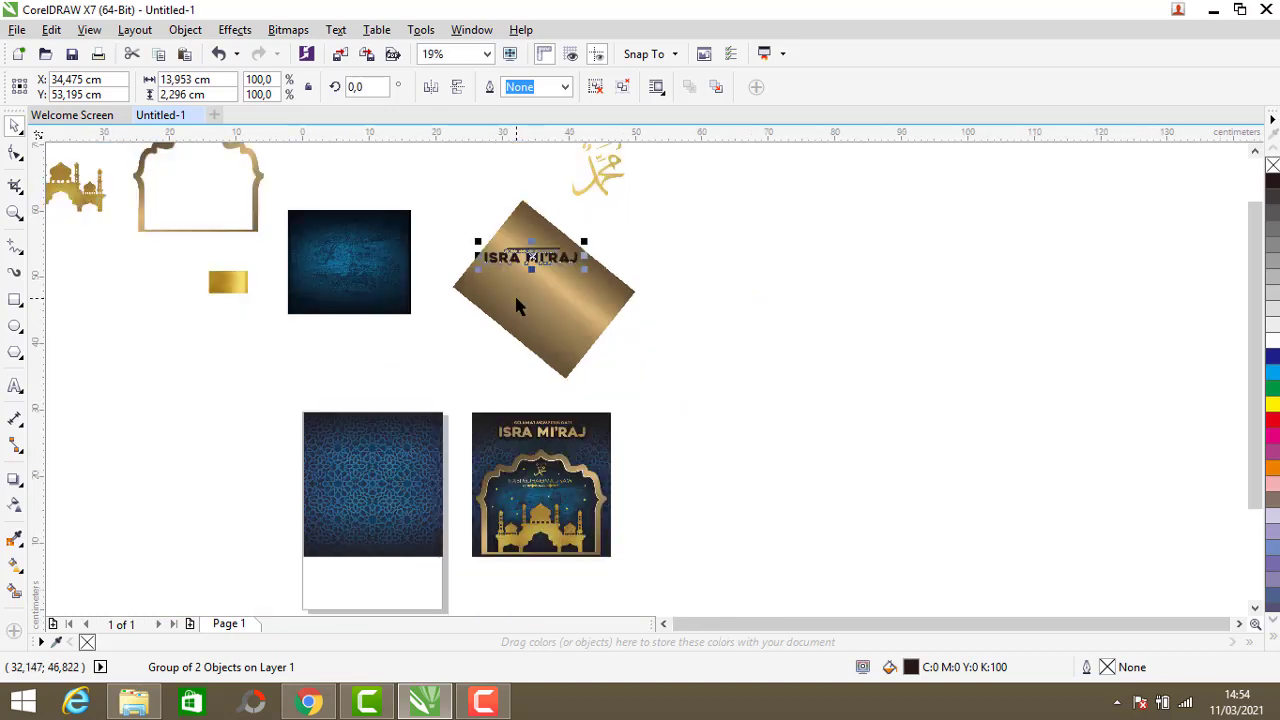
scroll(546, 226, up, 1)
scroll(555, 268, down, 1)
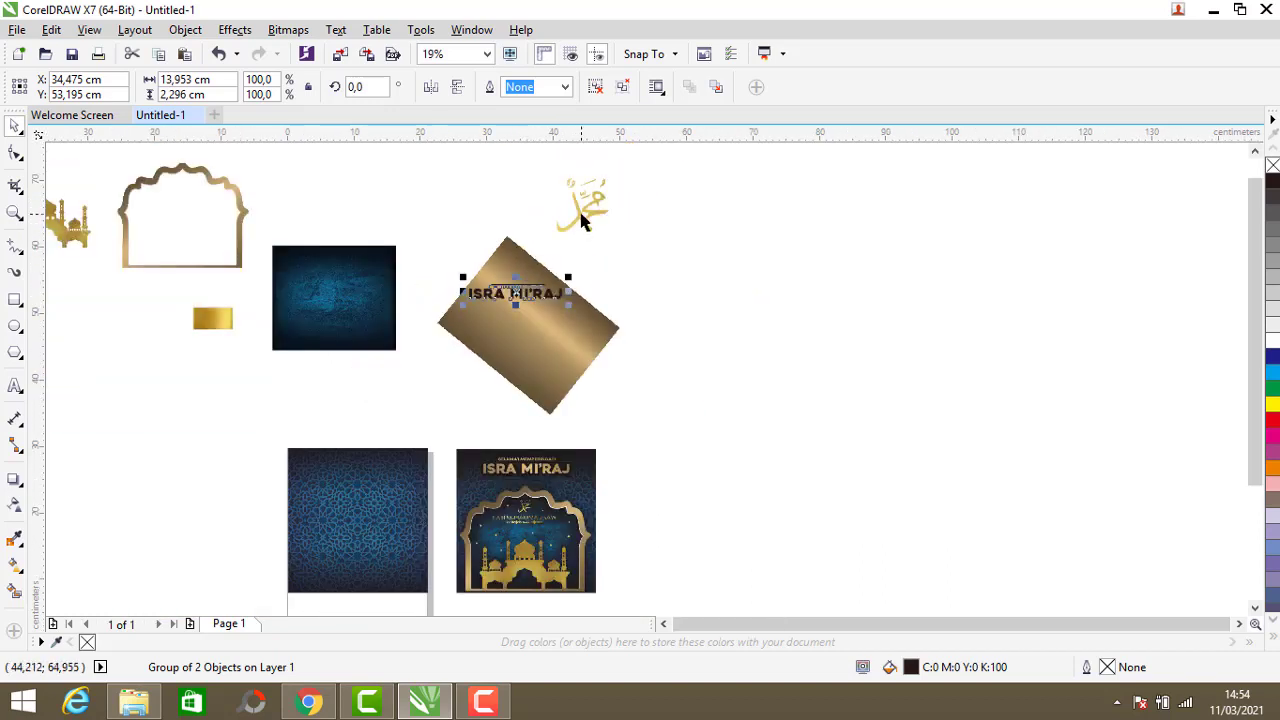
drag(583, 220, 552, 197)
Step: Intersect the title with the gold gradient and place the gold result on the patterned background's top, with the black original just above the page
drag(407, 222, 680, 446)
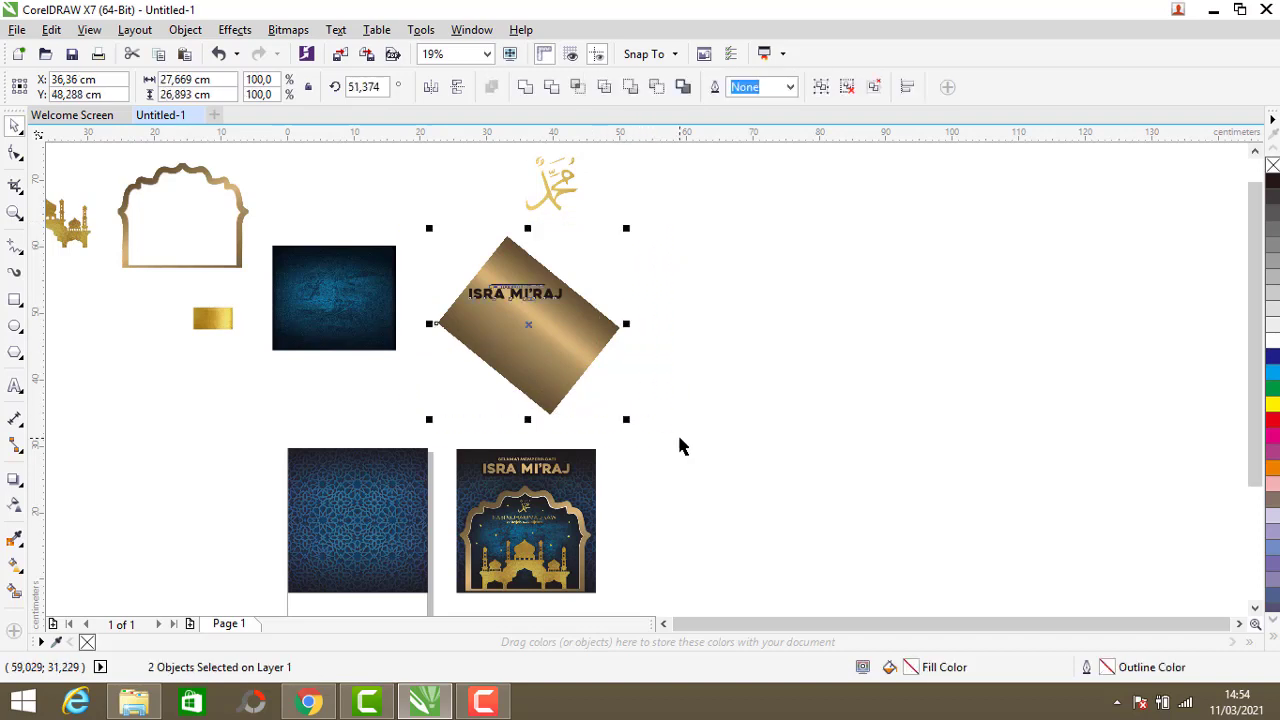
click(578, 88)
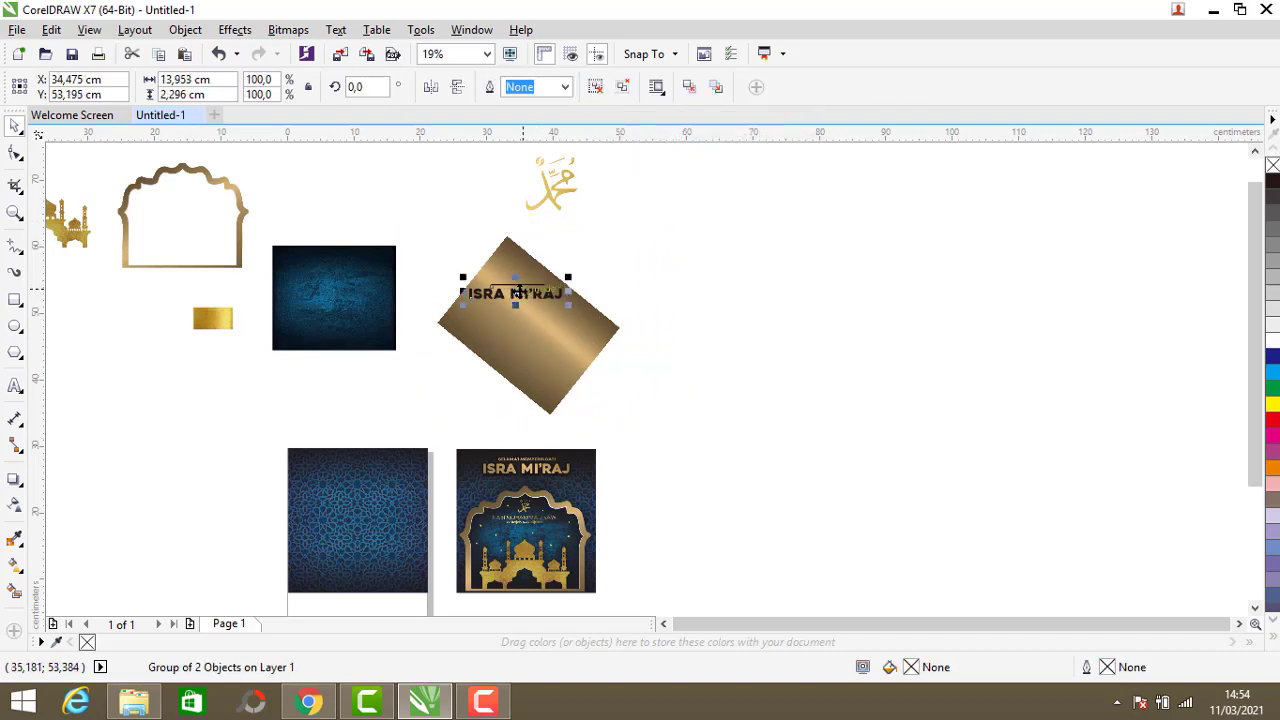
drag(519, 291, 502, 331)
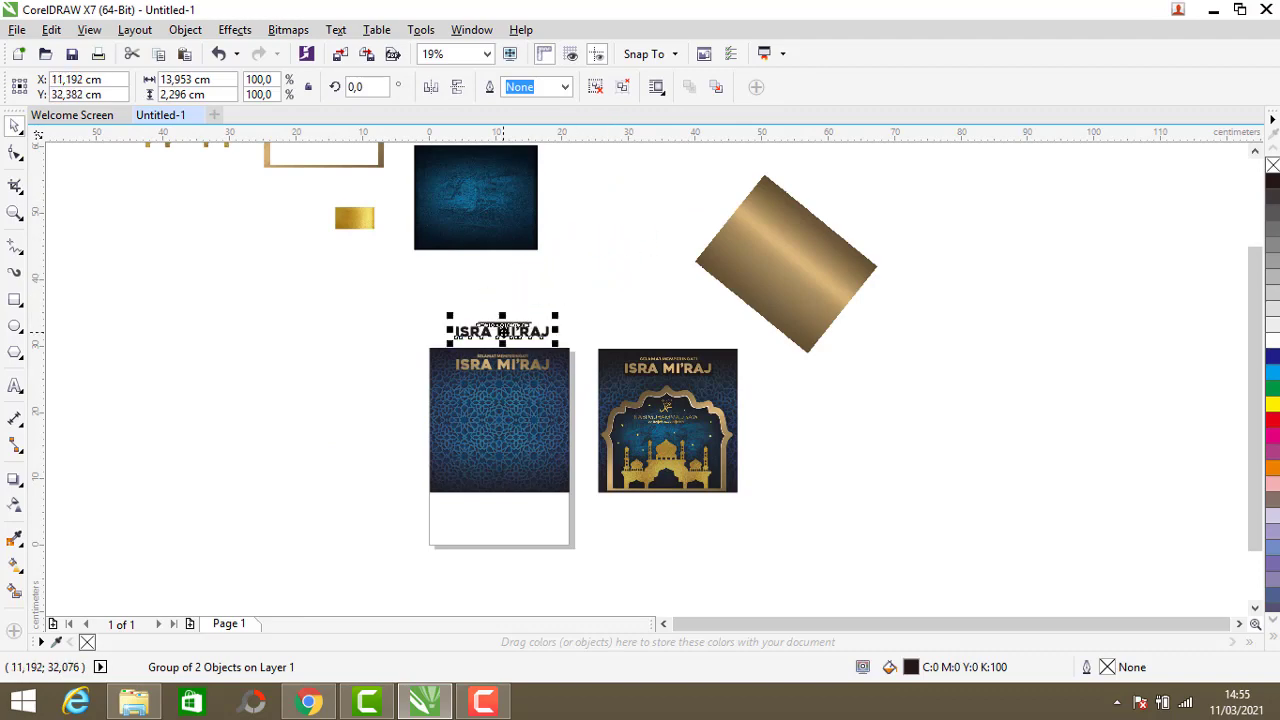
Step: Ungroup the black title above the page into its two separate text lines
scroll(502, 331, up, 4)
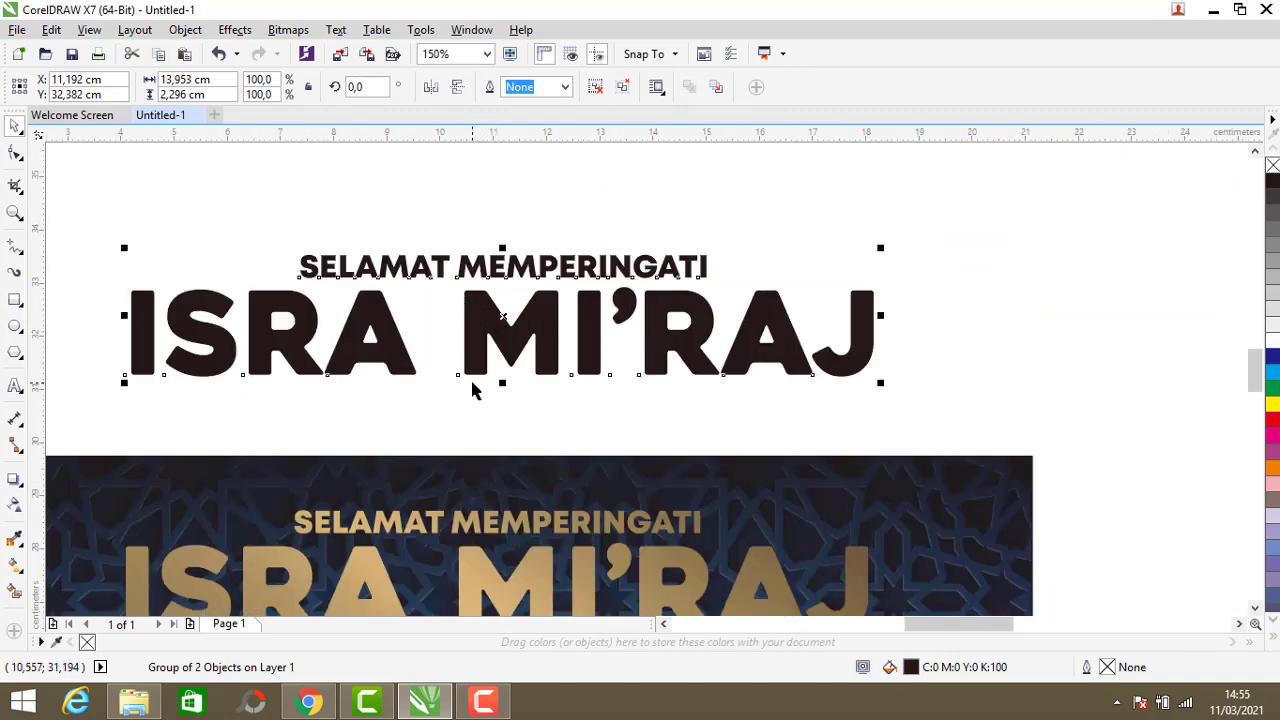
click(503, 400)
click(497, 322)
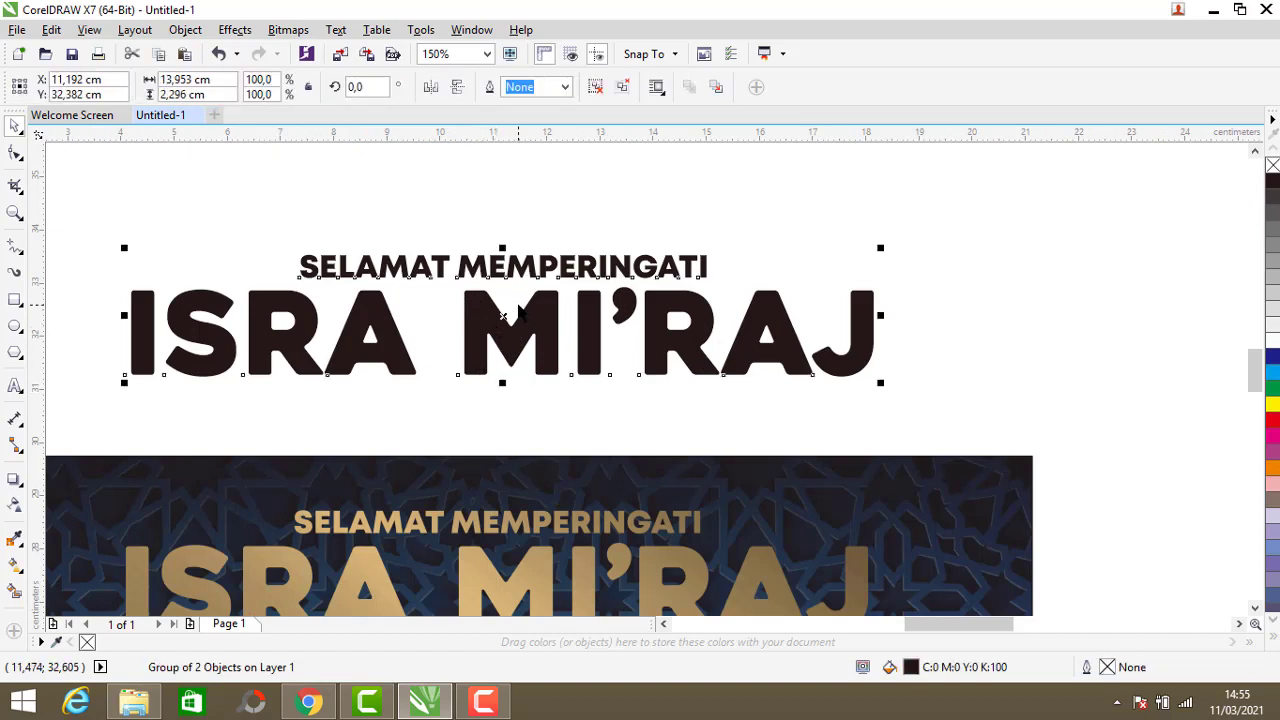
click(596, 90)
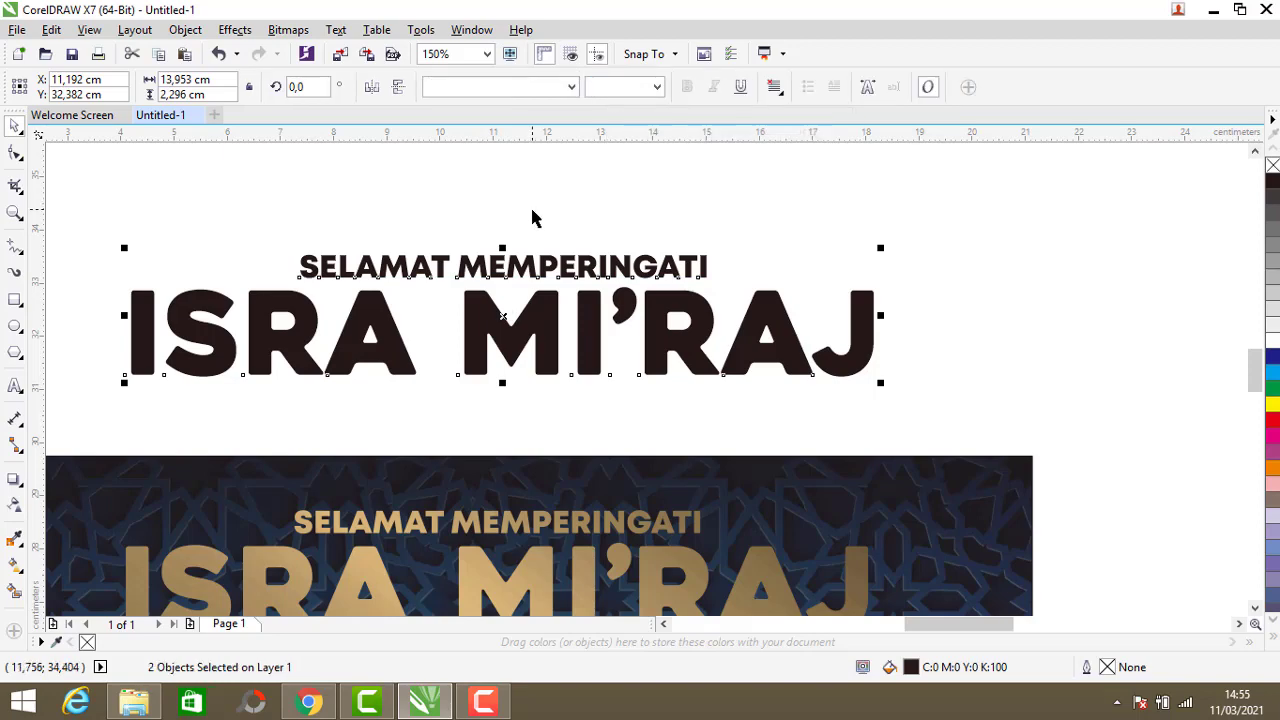
Step: Try moving the black SELAMAT MEMPERINGATI line upward away from ISRA MI'RAJ, and undo the move
click(531, 214)
drag(527, 270, 526, 187)
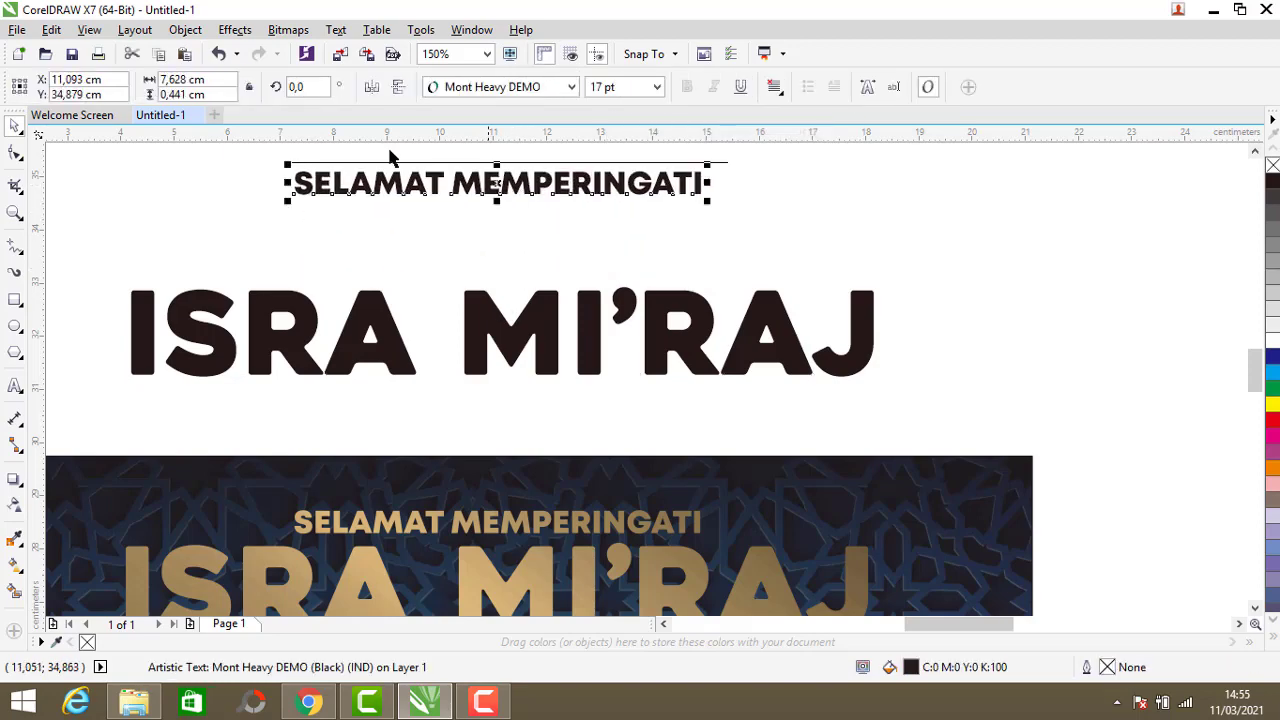
click(219, 55)
click(502, 224)
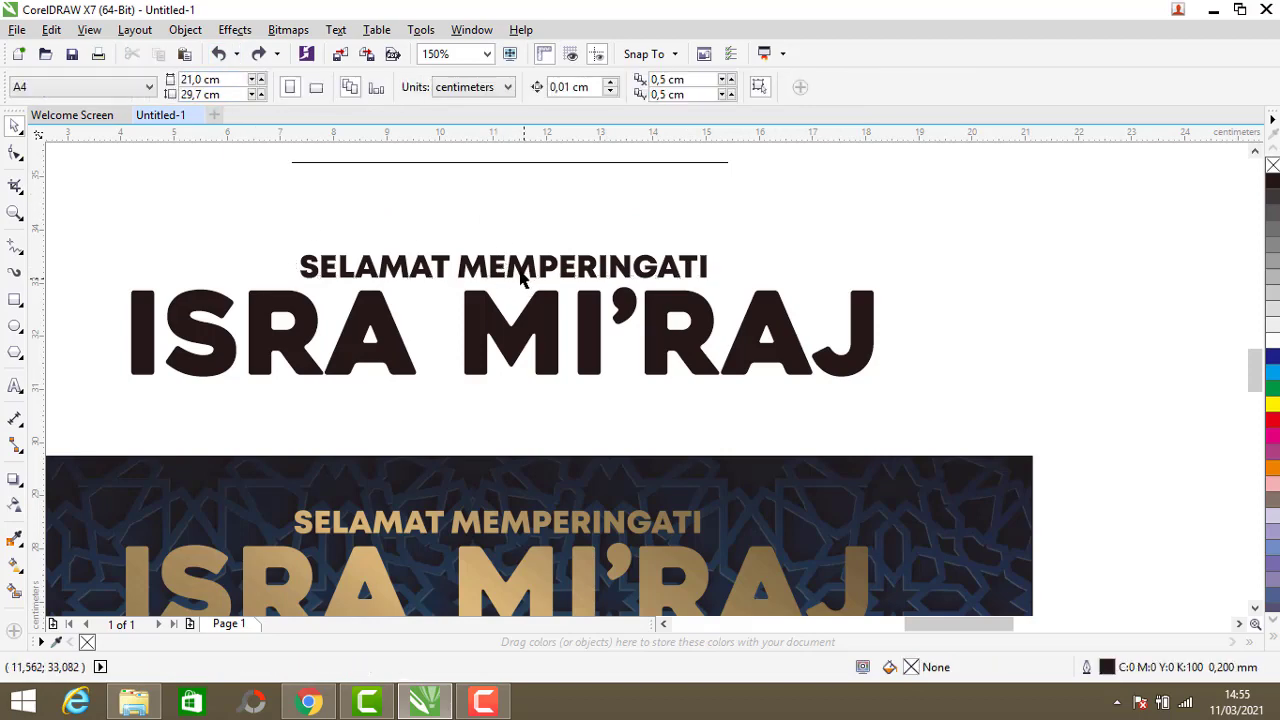
Step: Fill both lines of the black title copy above the page with red
click(432, 268)
drag(90, 217, 1026, 431)
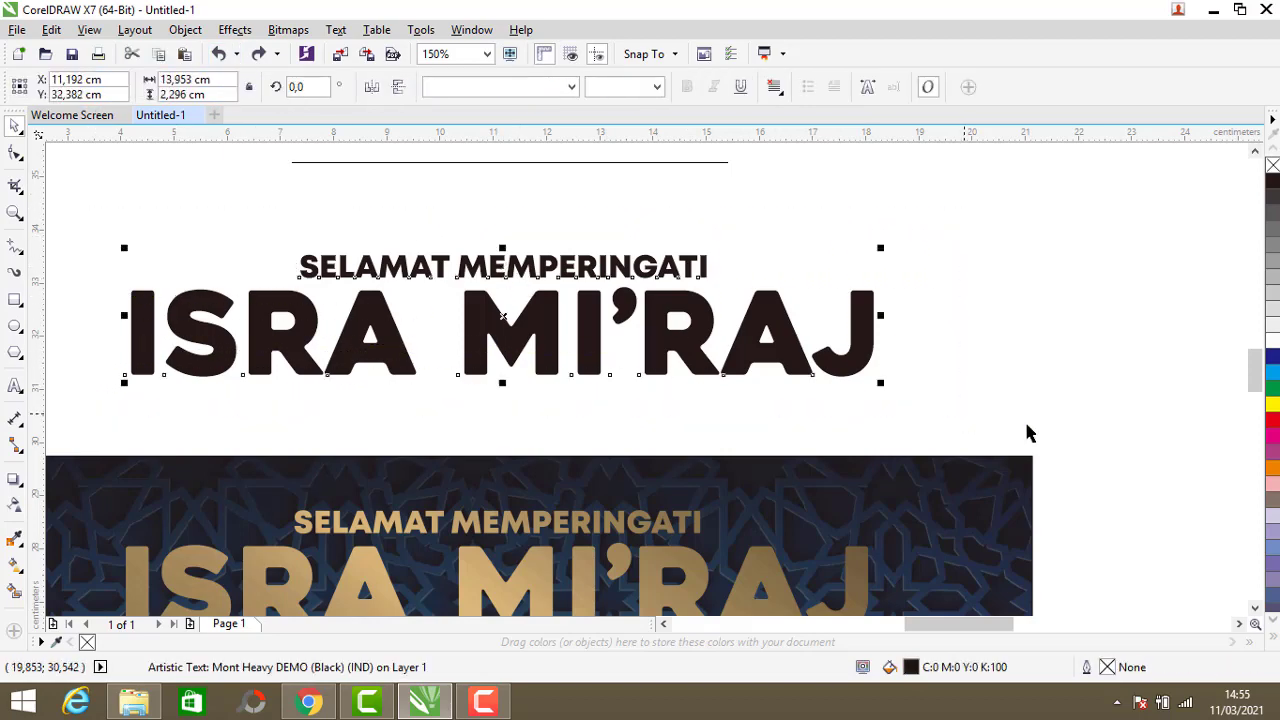
click(1274, 422)
click(602, 200)
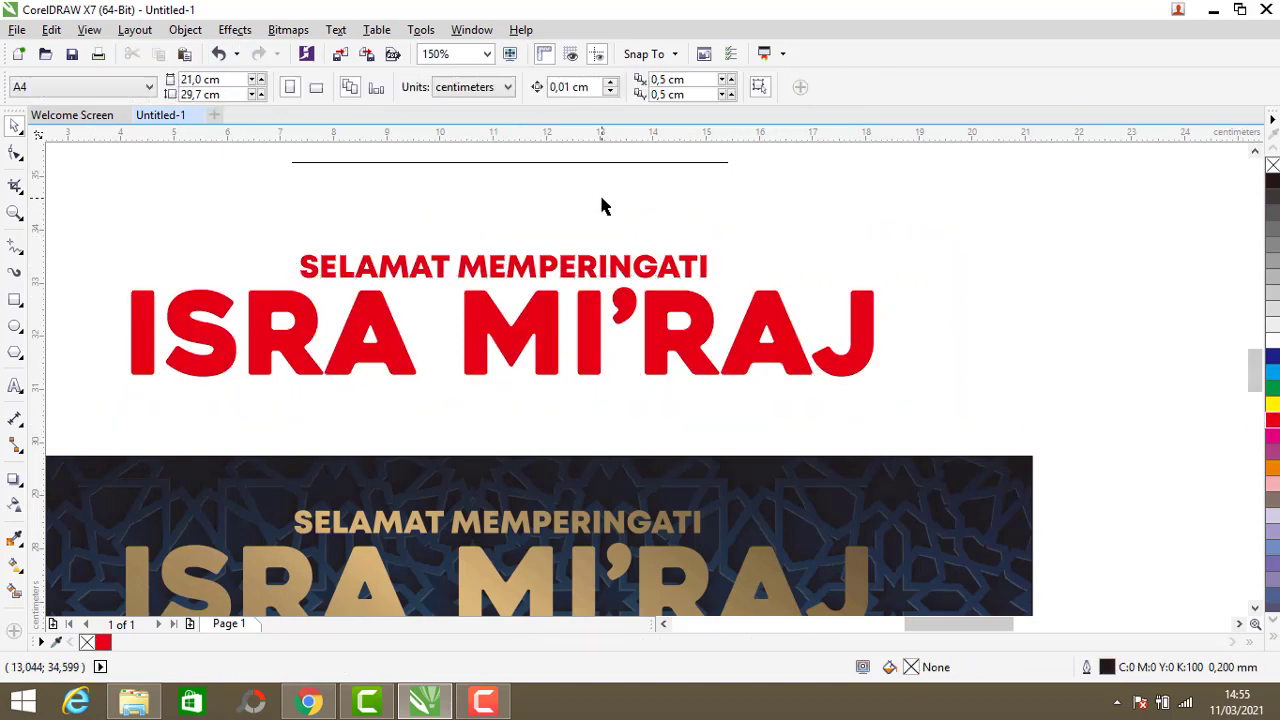
Step: Apply a one-step outside contour with a black fill to the red SELAMAT MEMPERINGATI line
click(585, 277)
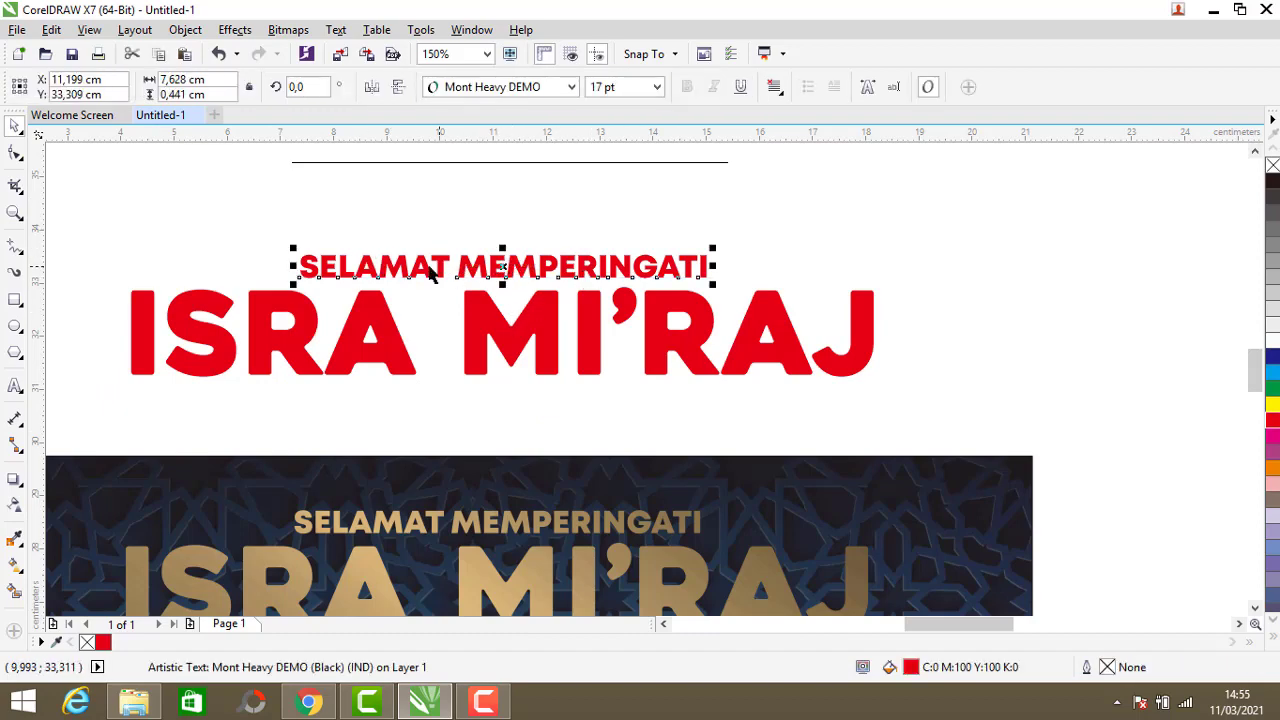
click(25, 491)
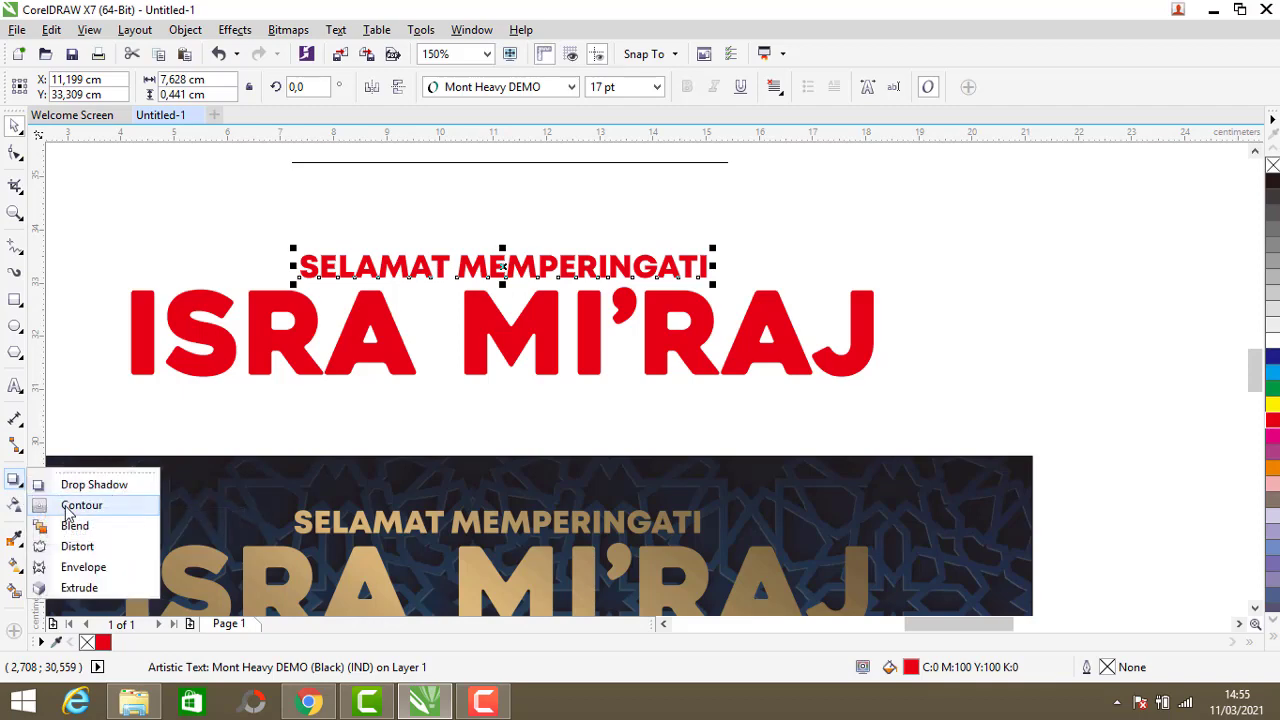
click(71, 503)
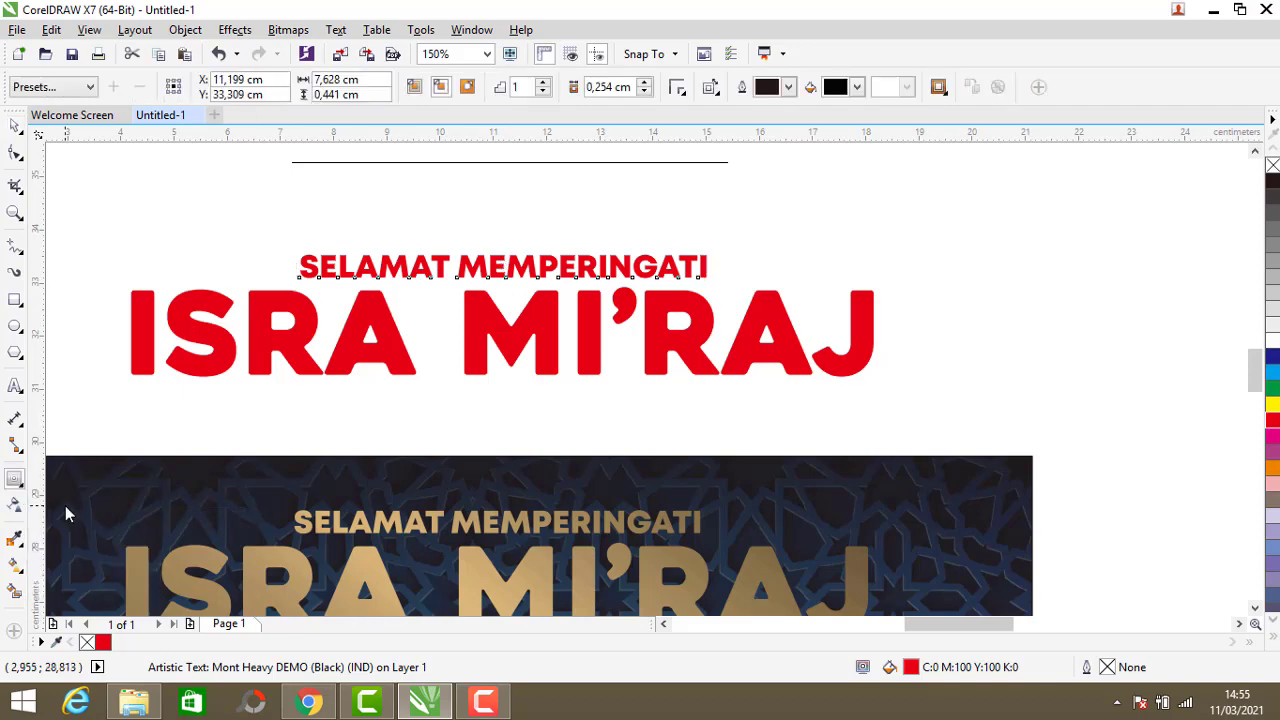
click(467, 87)
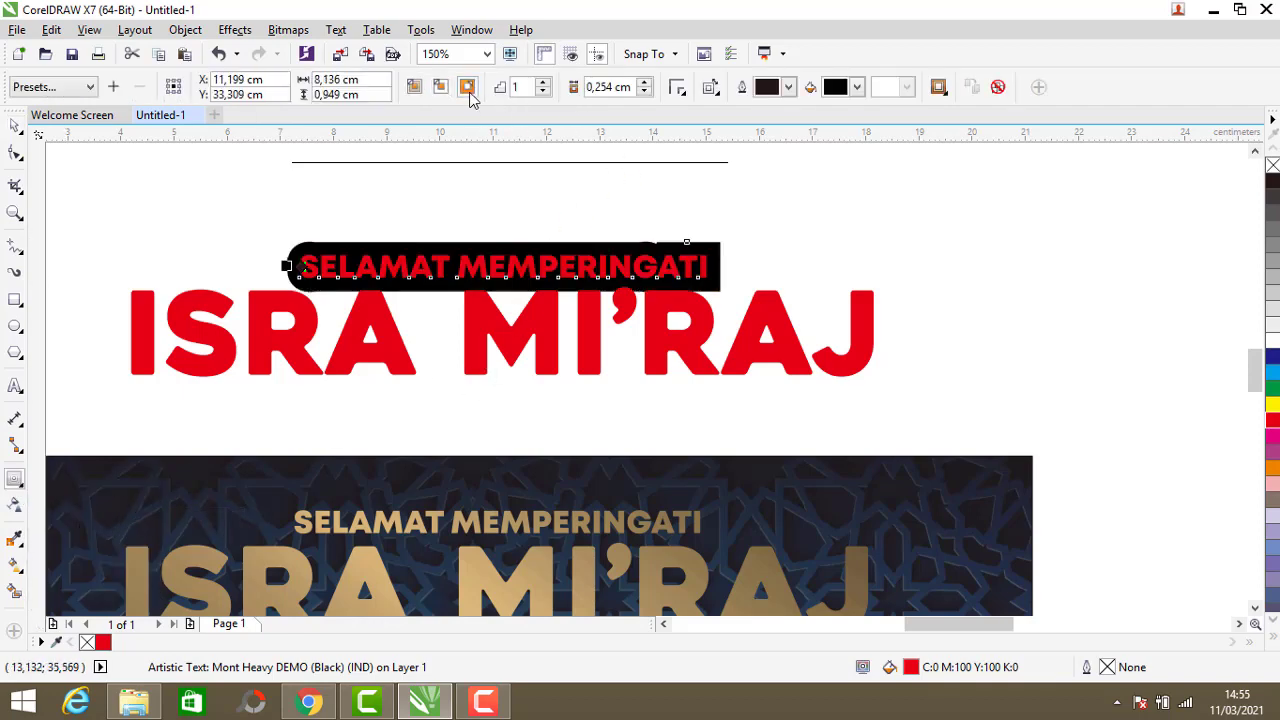
click(857, 88)
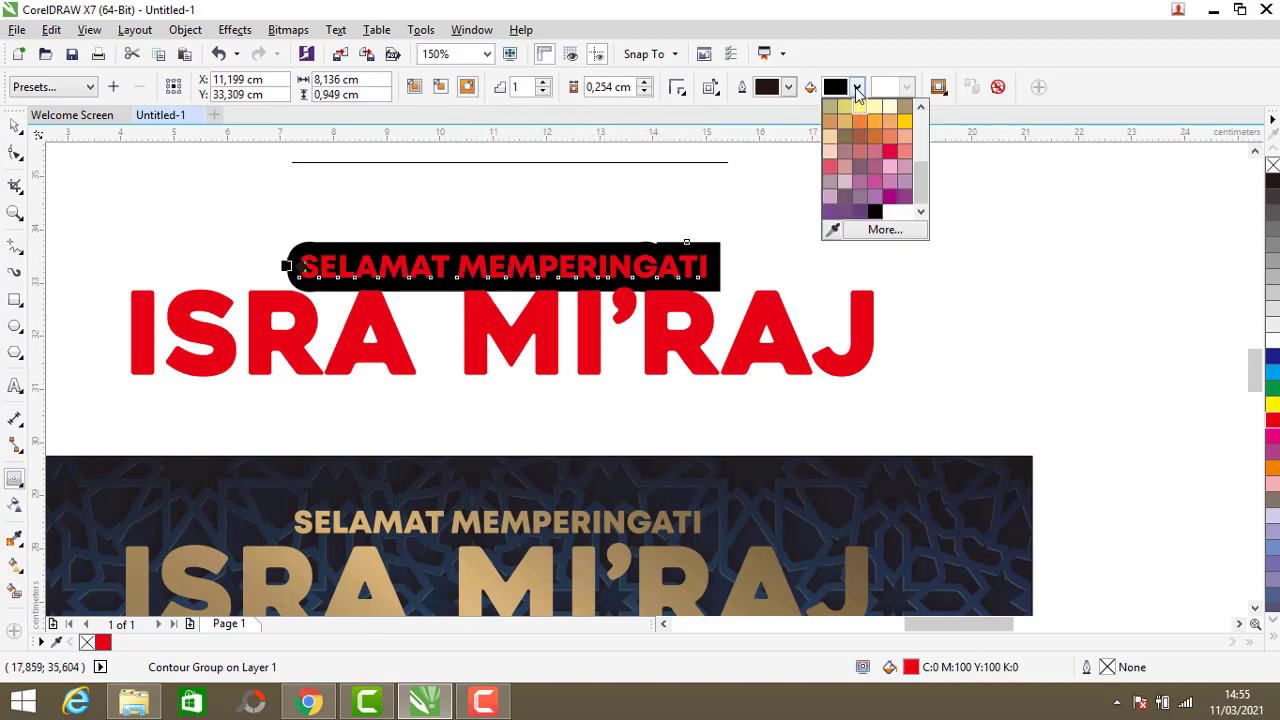
click(857, 89)
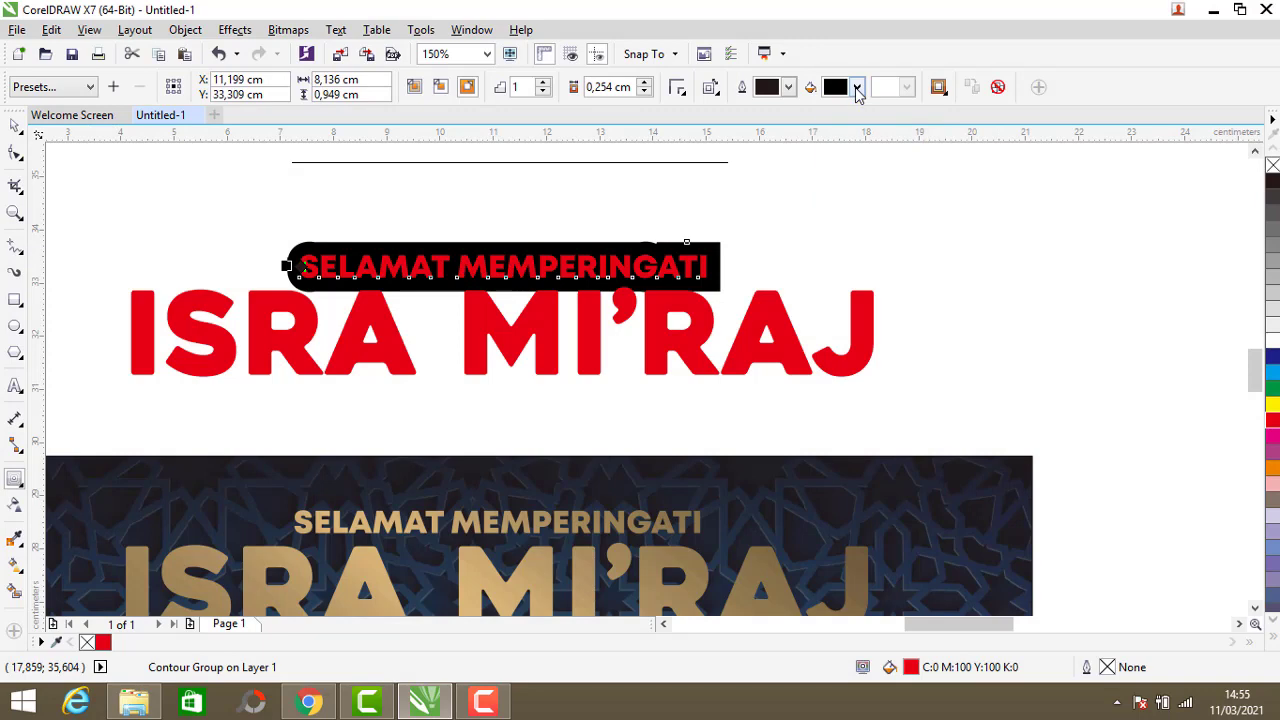
Step: Give the SELAMAT MEMPERINGATI contour round corners and an offset of 0,07 cm
click(642, 91)
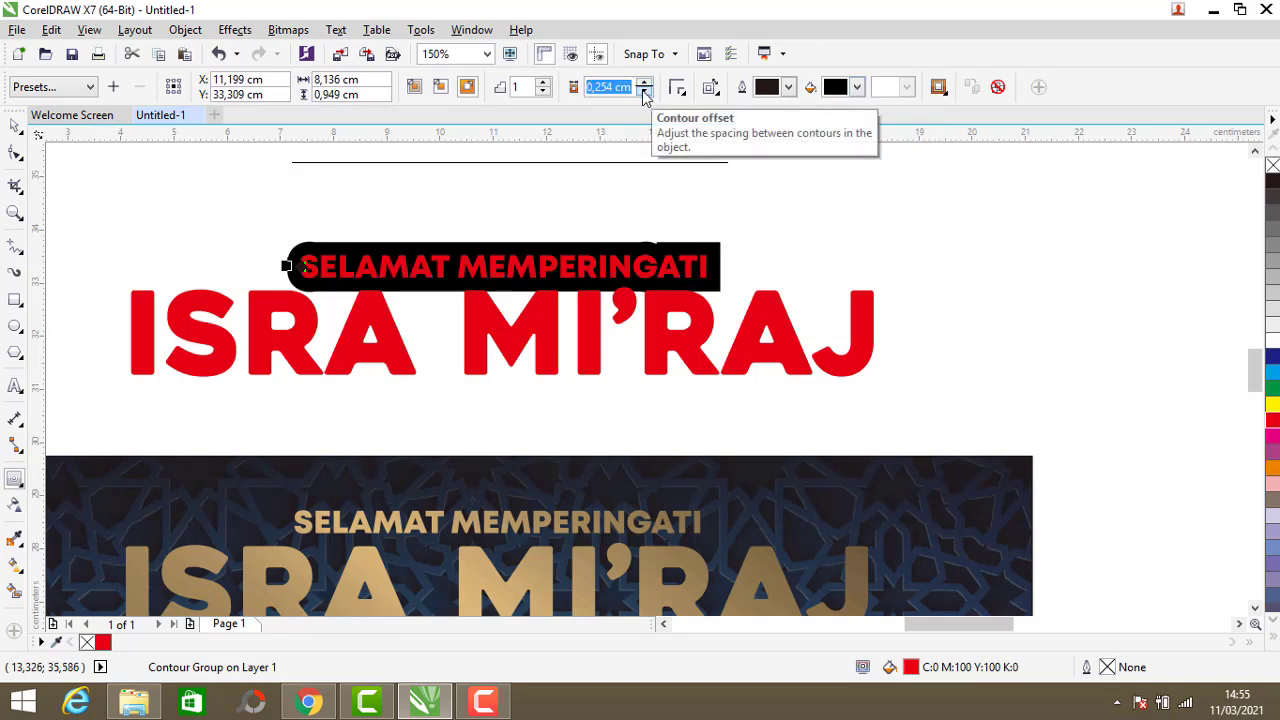
scroll(543, 240, up, 2)
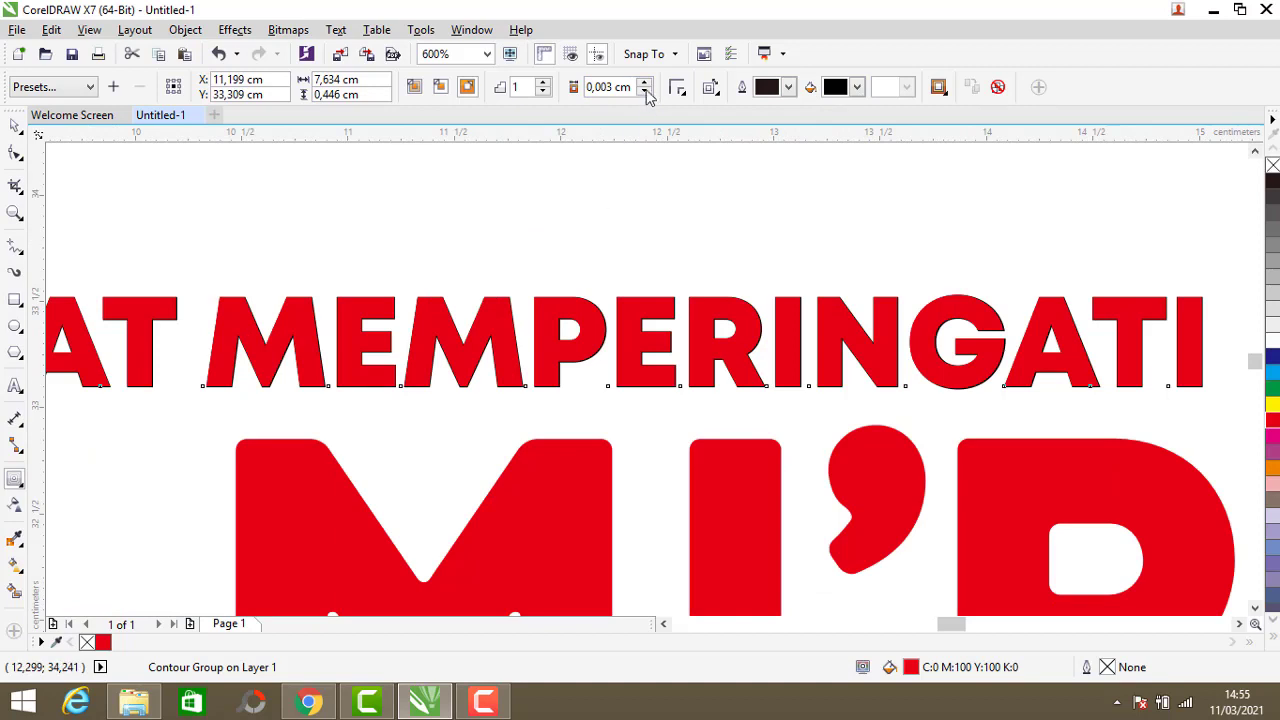
click(677, 87)
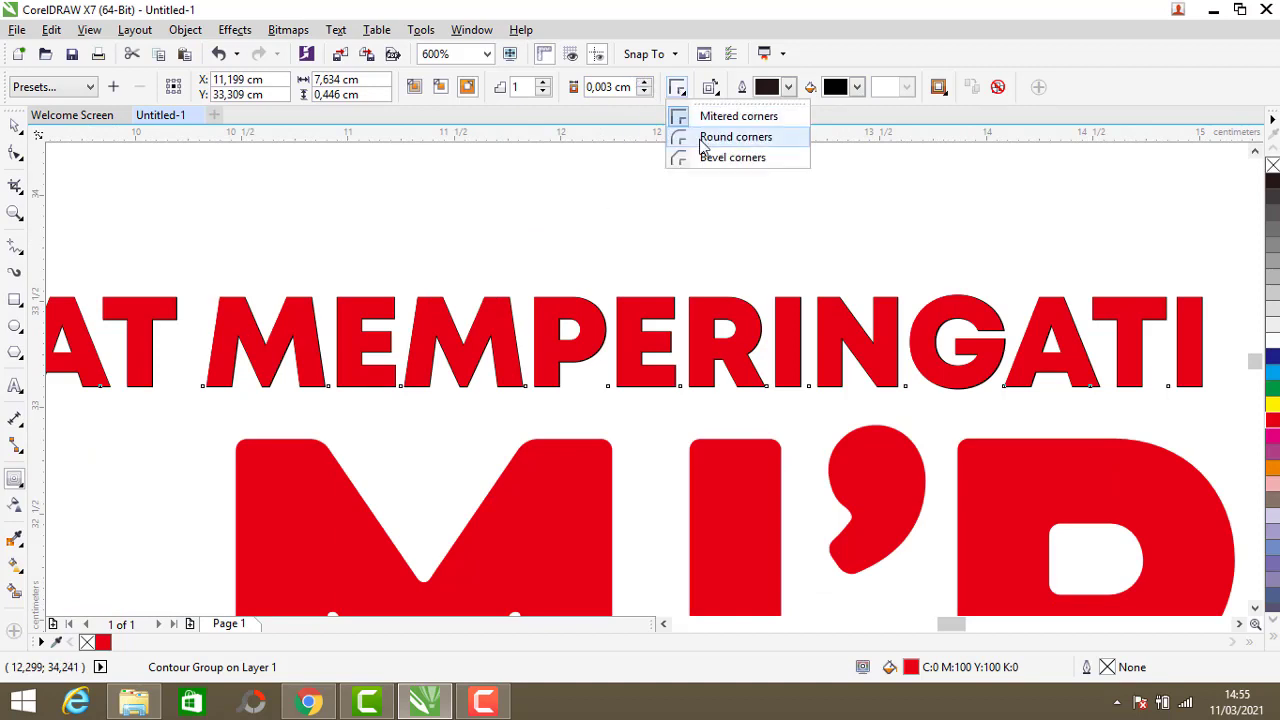
click(702, 140)
double_click(607, 88)
text(0,07)
key(Return)
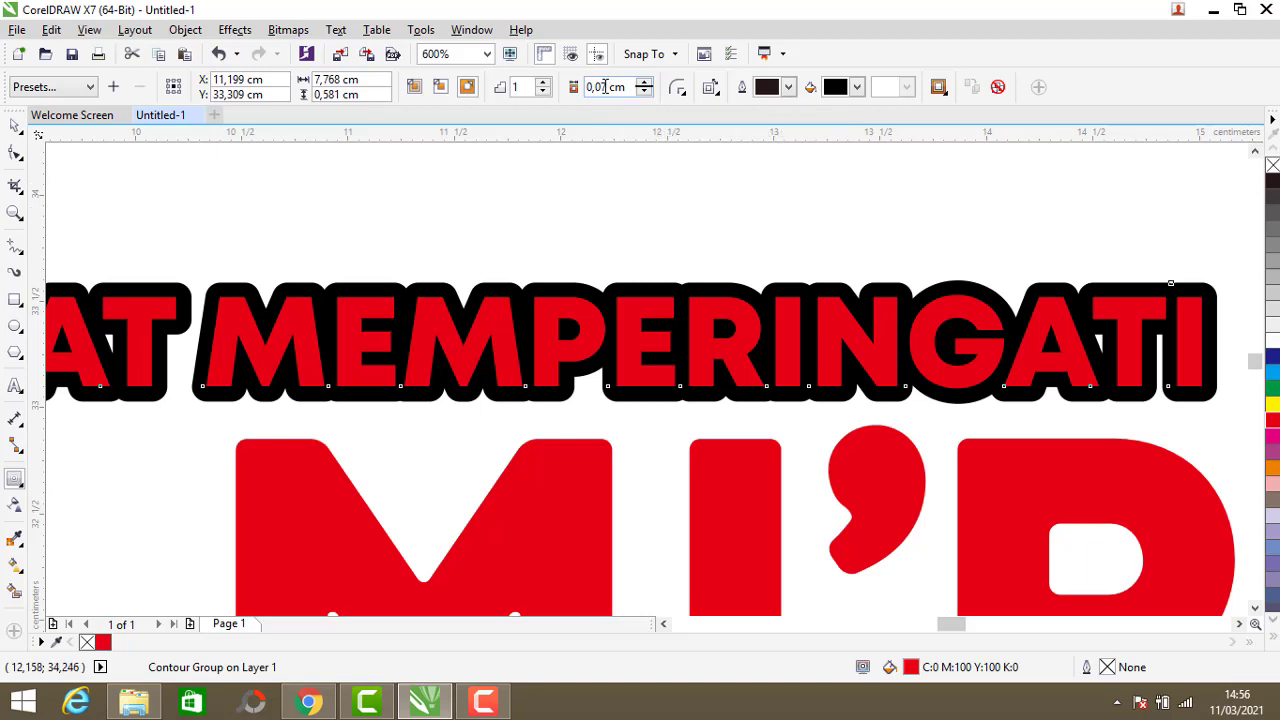
scroll(563, 215, down, 2)
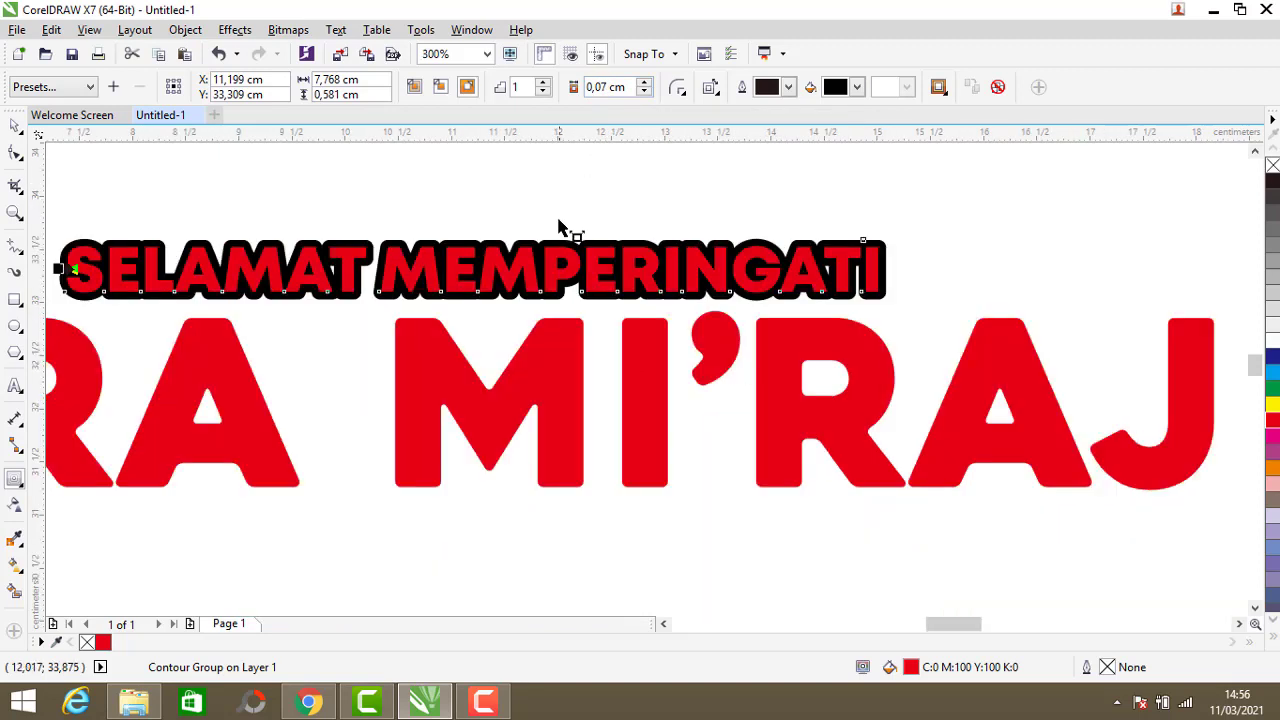
Step: Add an outside contour with a 0,2 cm offset to the red ISRA MI'RAJ text
click(567, 355)
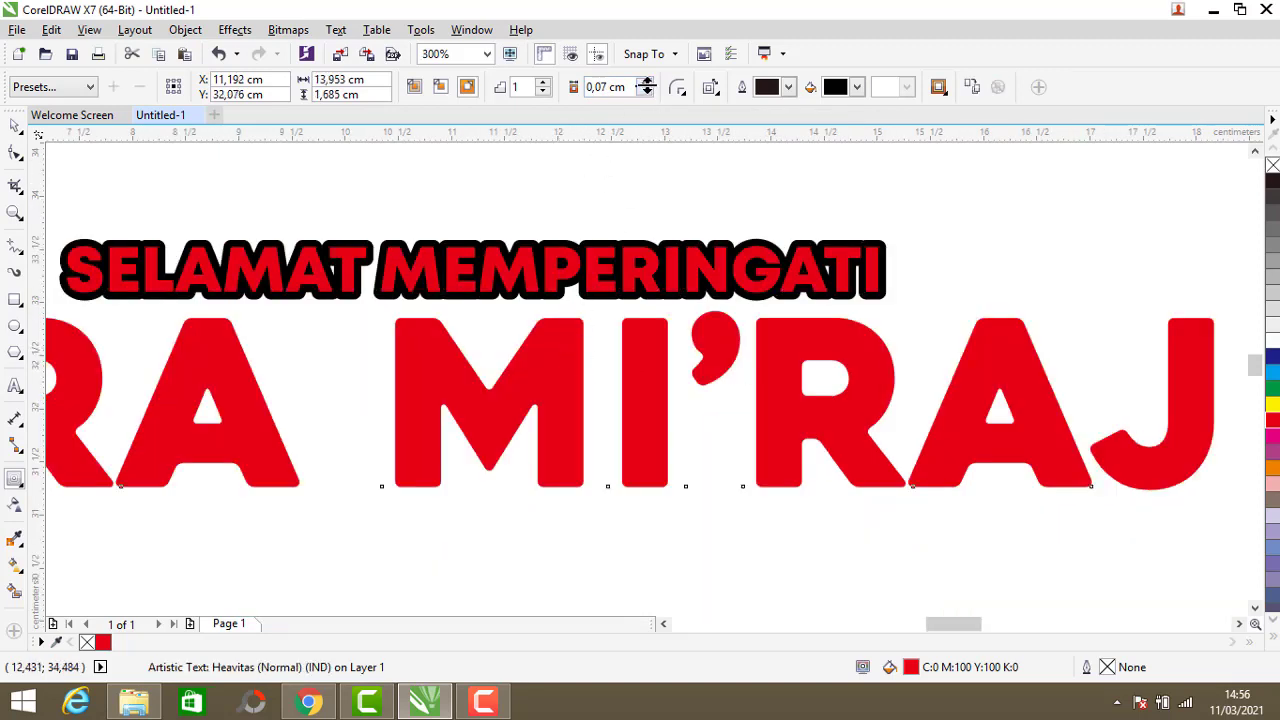
double_click(611, 88)
text(0,2)
key(Return)
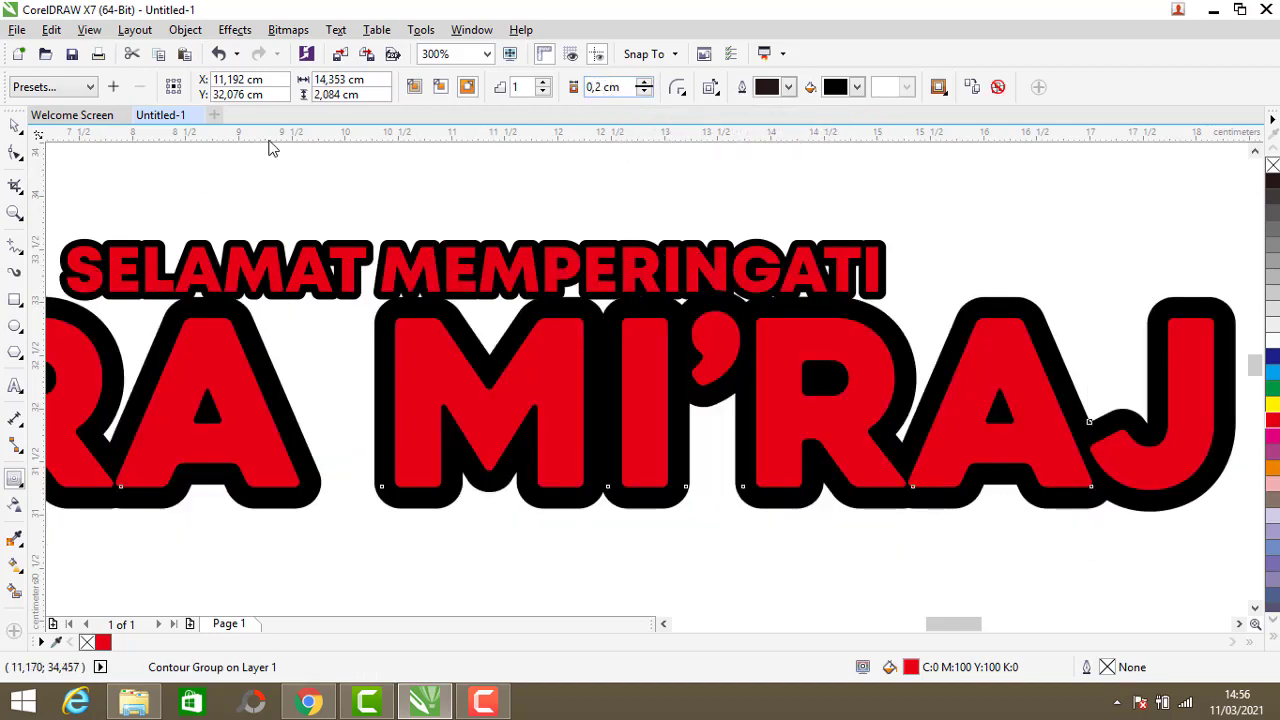
click(286, 171)
scroll(465, 370, down, 1)
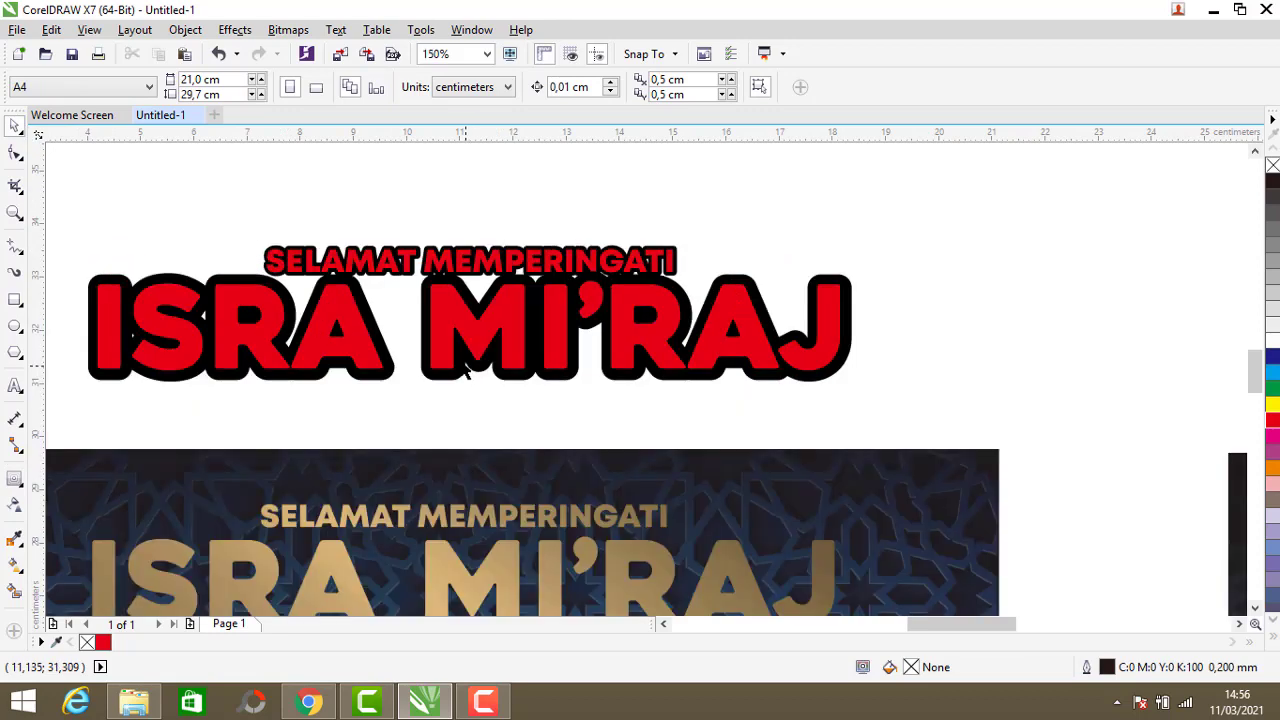
Step: Move the contoured ISRA MI'RAJ text slightly down, clear of the contoured line above it
click(465, 370)
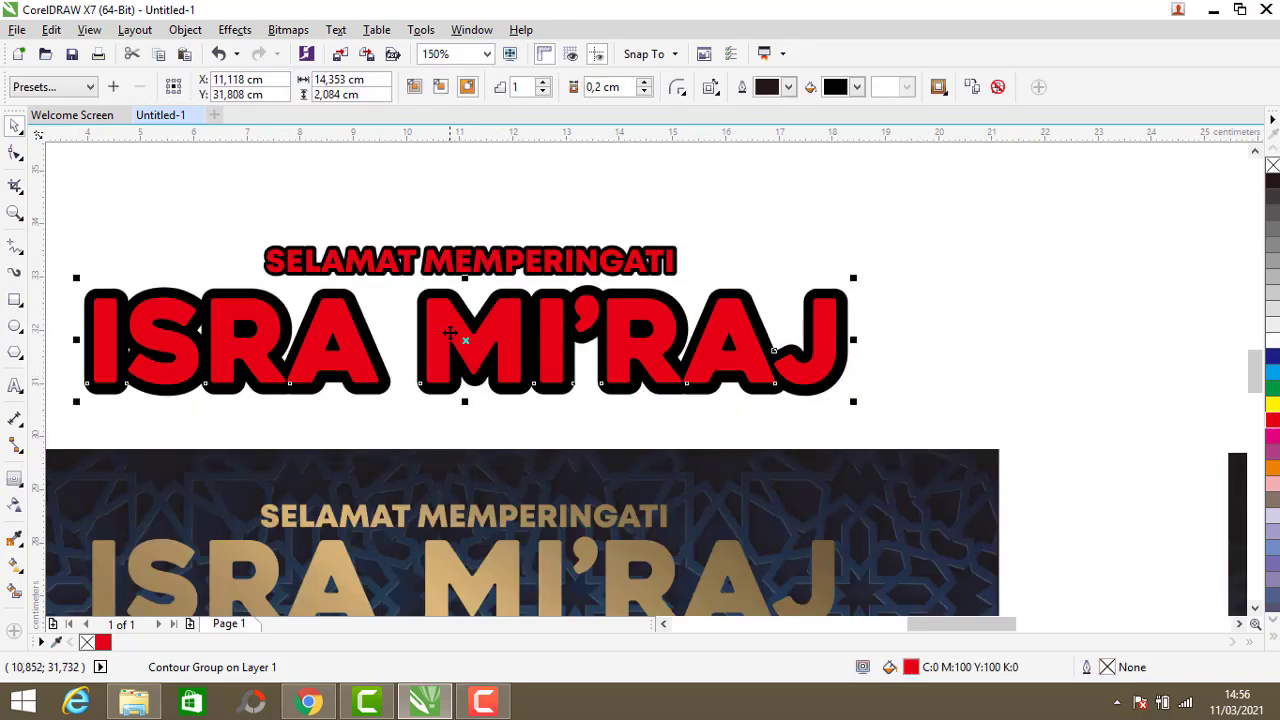
scroll(449, 335, up, 1)
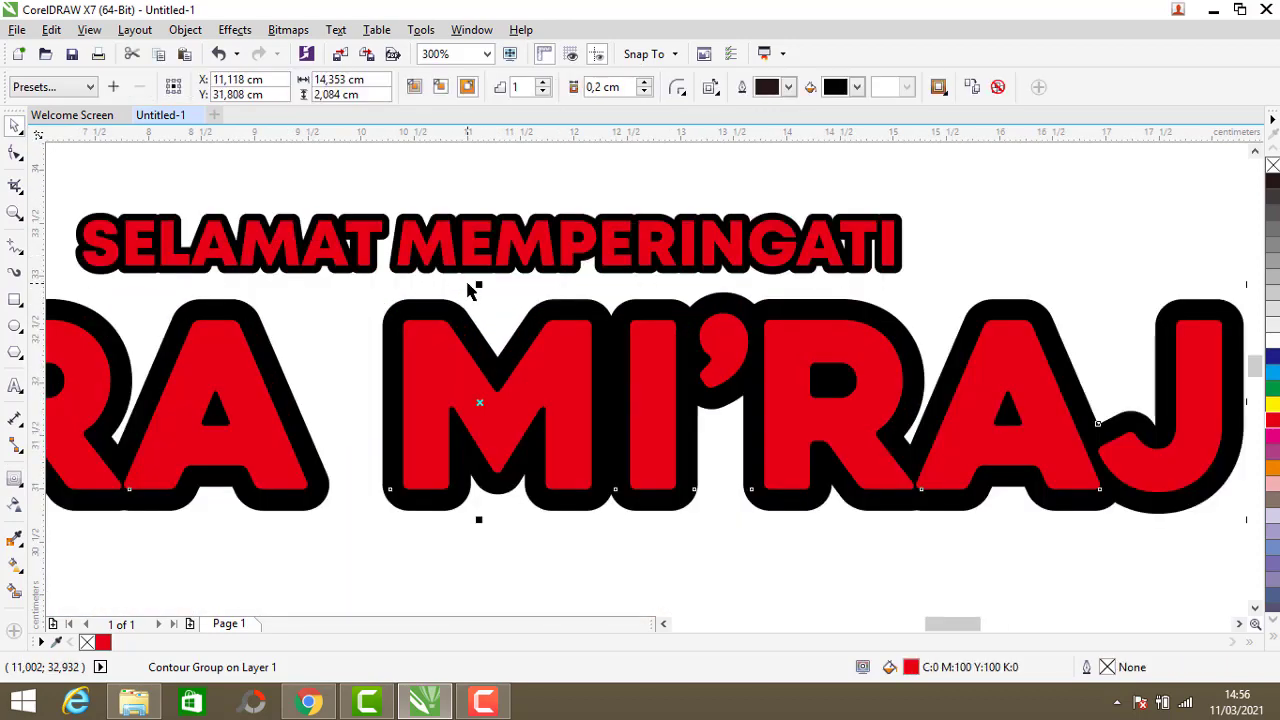
click(457, 181)
scroll(472, 280, down, 1)
scroll(437, 235, up, 1)
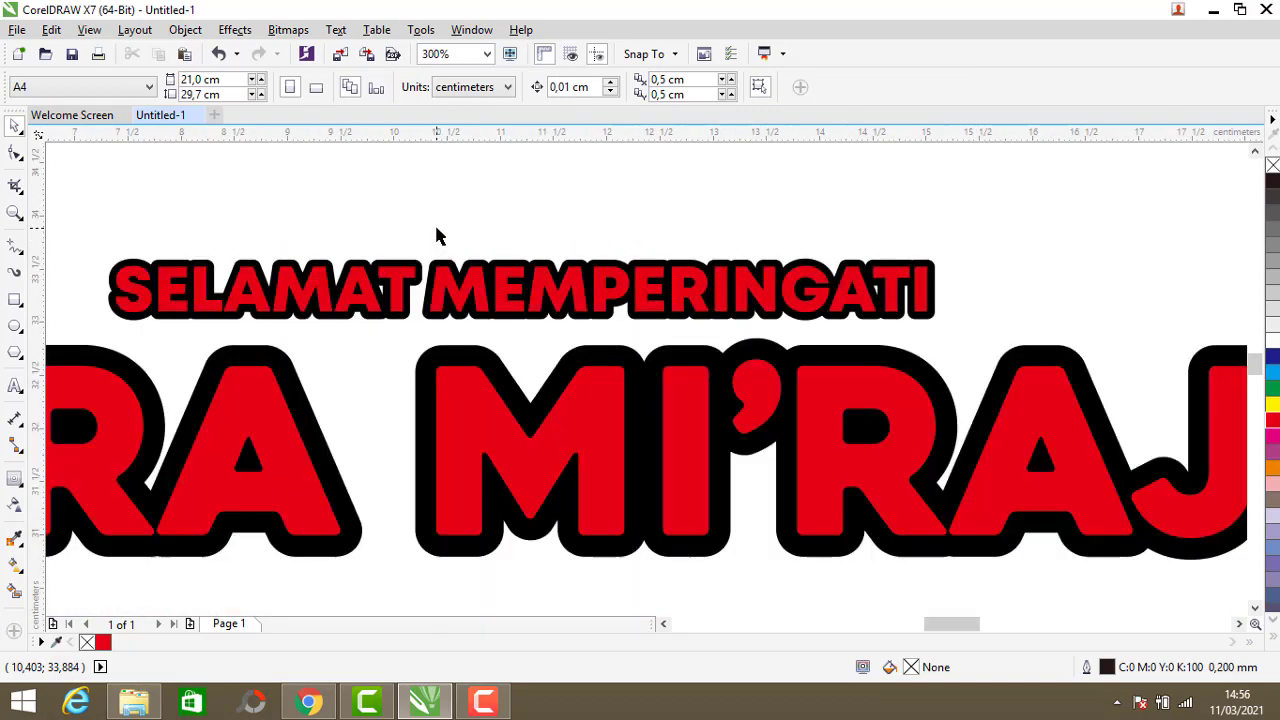
Step: Break the SELAMAT MEMPERINGATI contour group apart and move the red text up off its black contour
click(475, 280)
scroll(475, 270, up, 1)
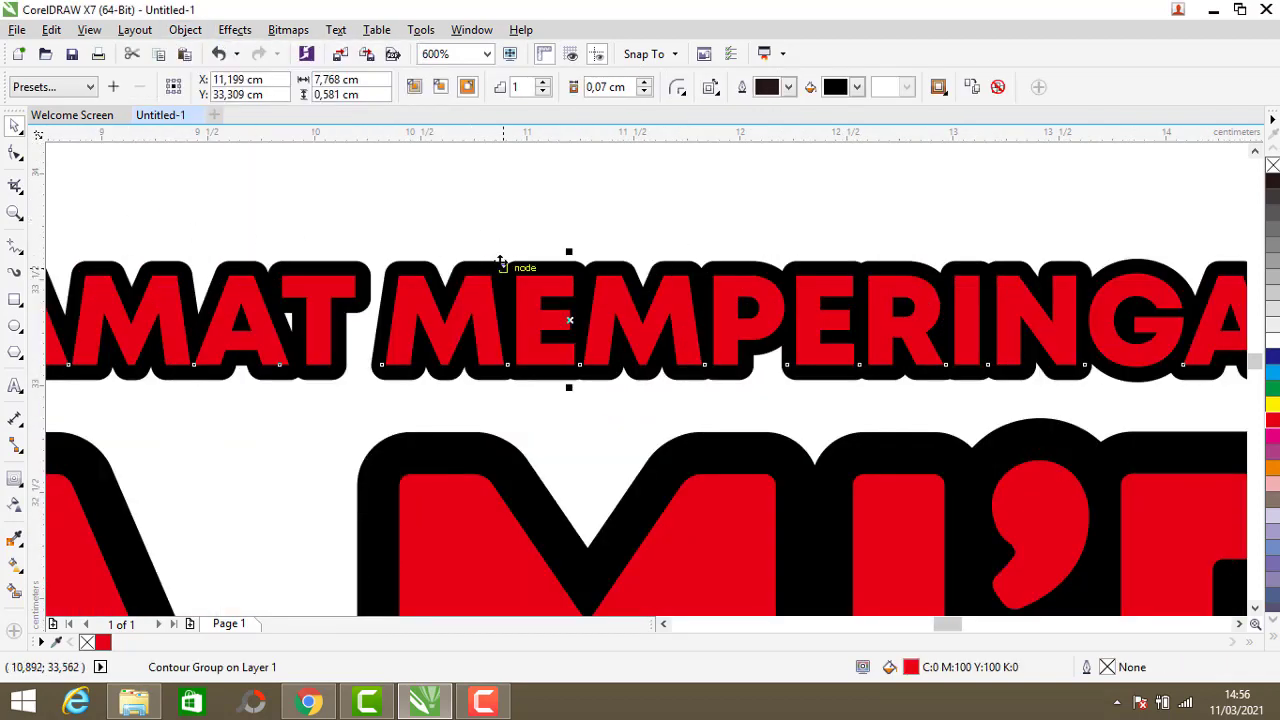
click(444, 212)
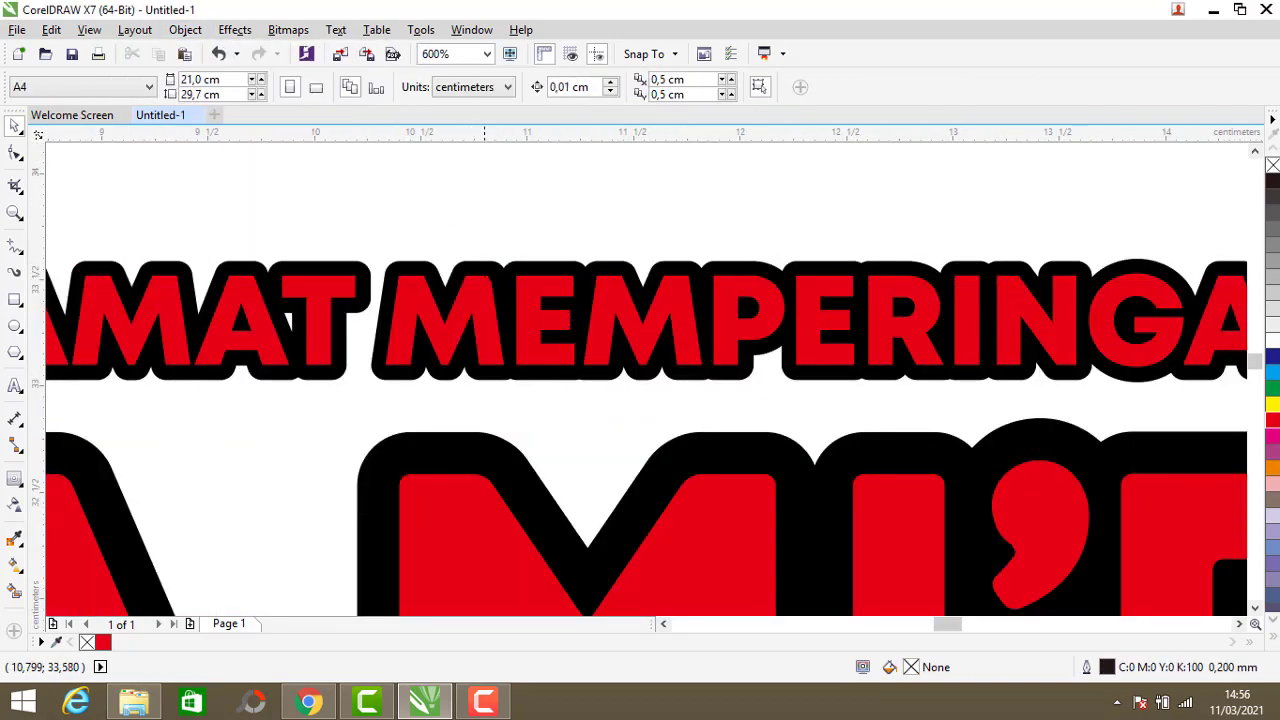
click(479, 259)
click(186, 30)
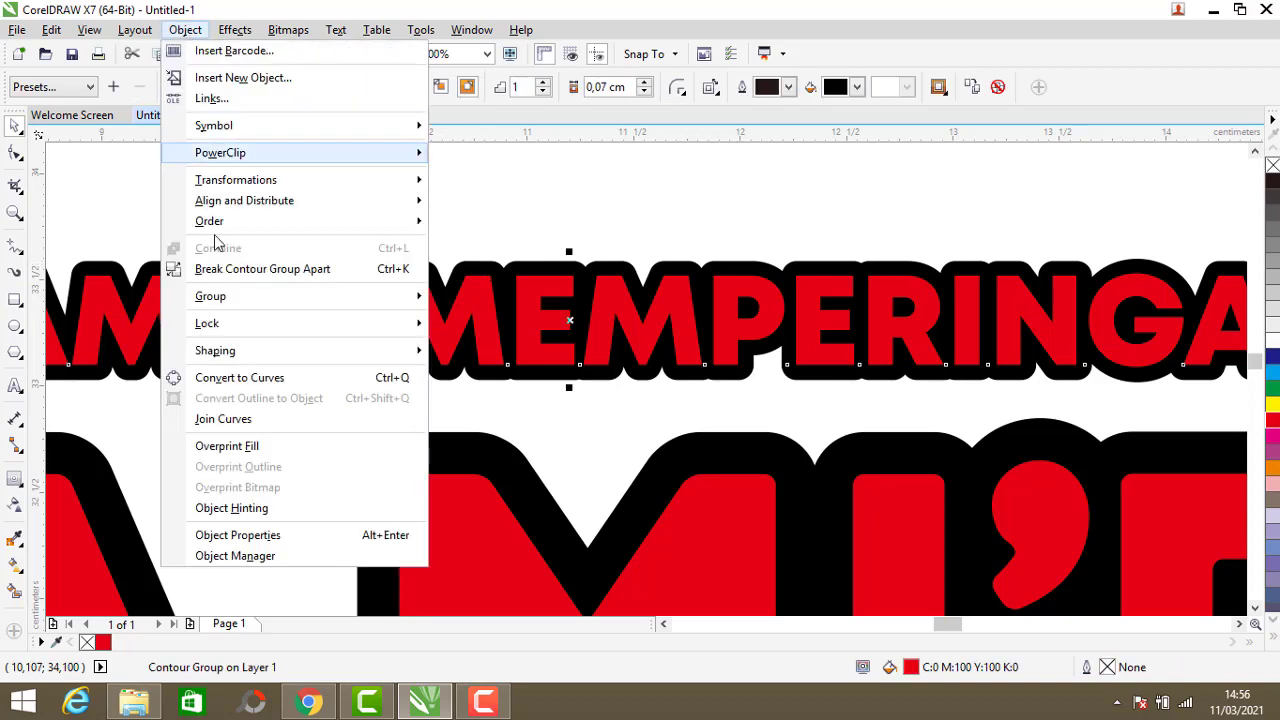
click(250, 270)
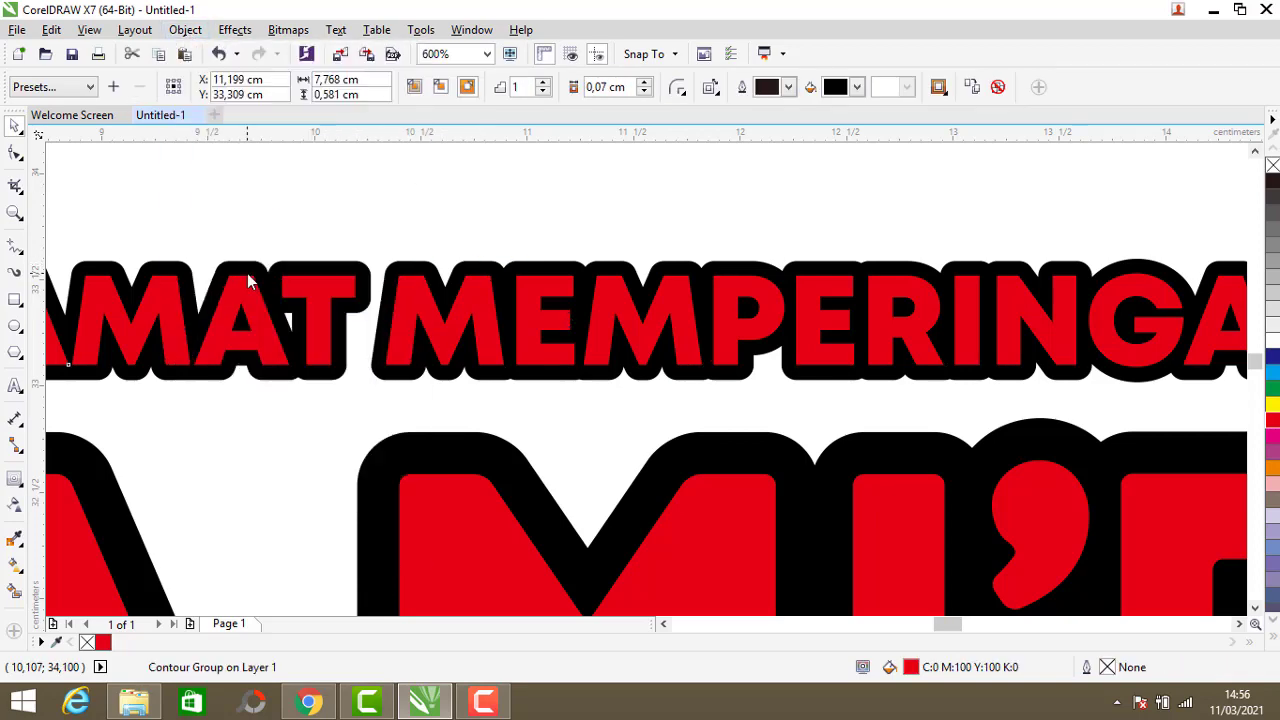
click(340, 218)
drag(328, 286, 327, 175)
scroll(327, 175, down, 1)
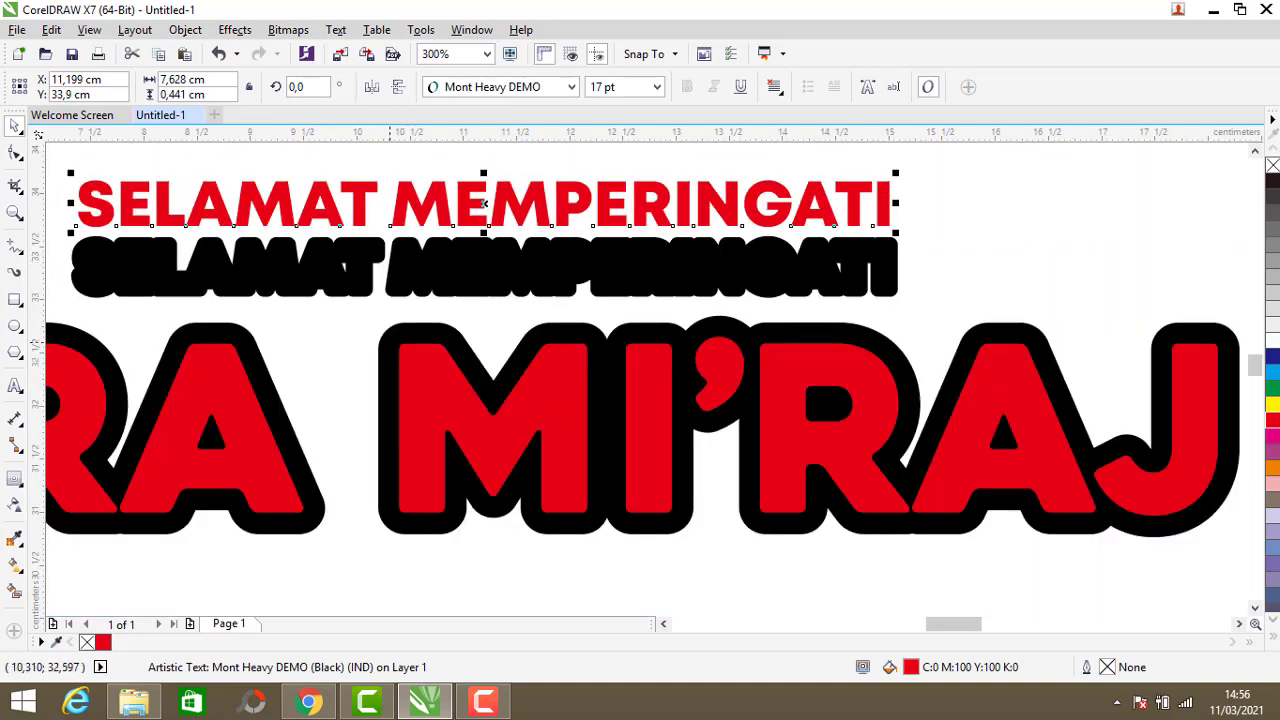
Step: Break the ISRA MI'RAJ contour group apart and move the red text above the SELAMAT MEMPERINGATI line
click(470, 420)
click(186, 30)
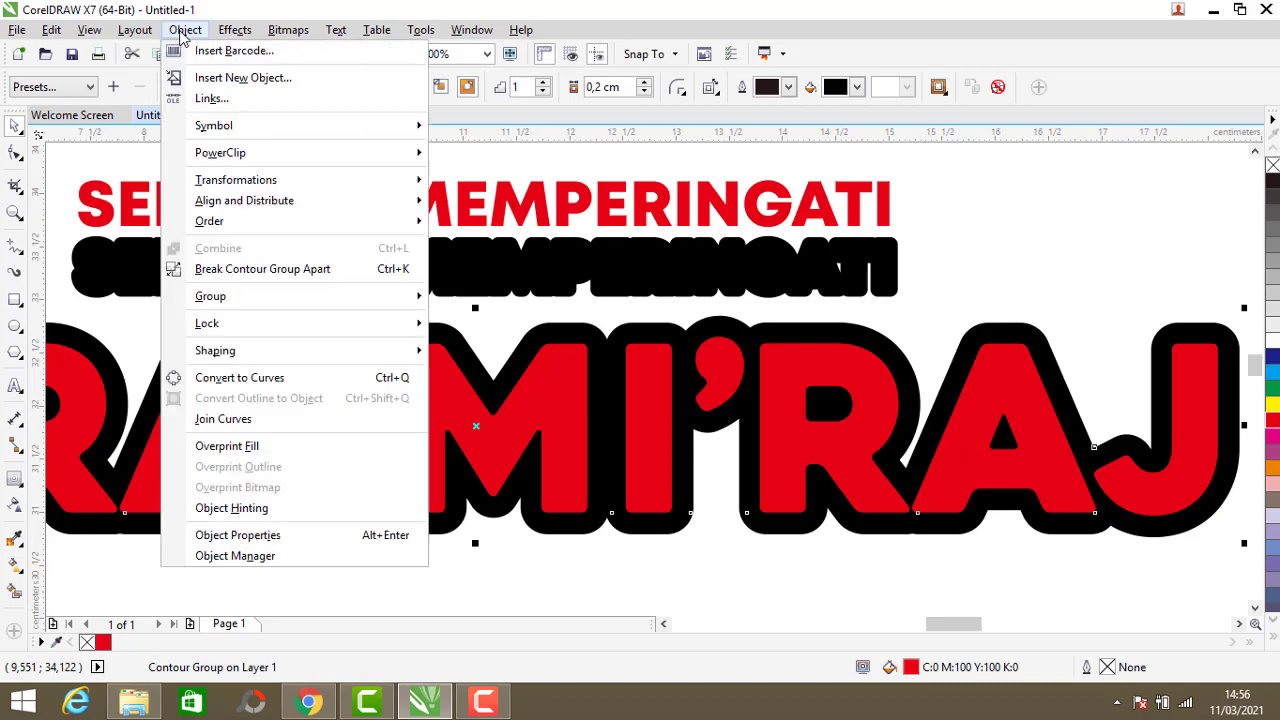
click(258, 268)
click(306, 316)
scroll(391, 394, down, 1)
drag(391, 394, 423, 190)
Step: Place the black ISRA MI'RAJ contour shape over the gold ISRA MI'RAJ on the patterned background
scroll(417, 300, down, 1)
click(346, 400)
click(408, 466)
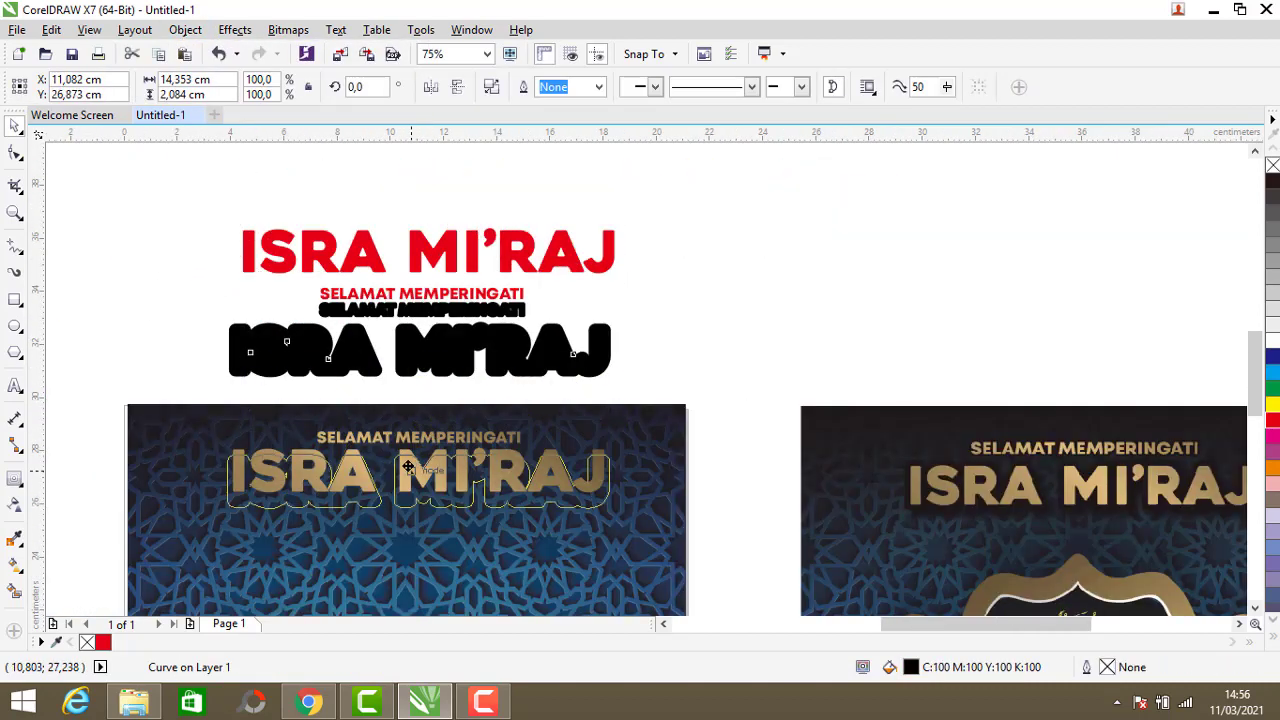
drag(408, 466, 404, 460)
scroll(405, 460, up, 1)
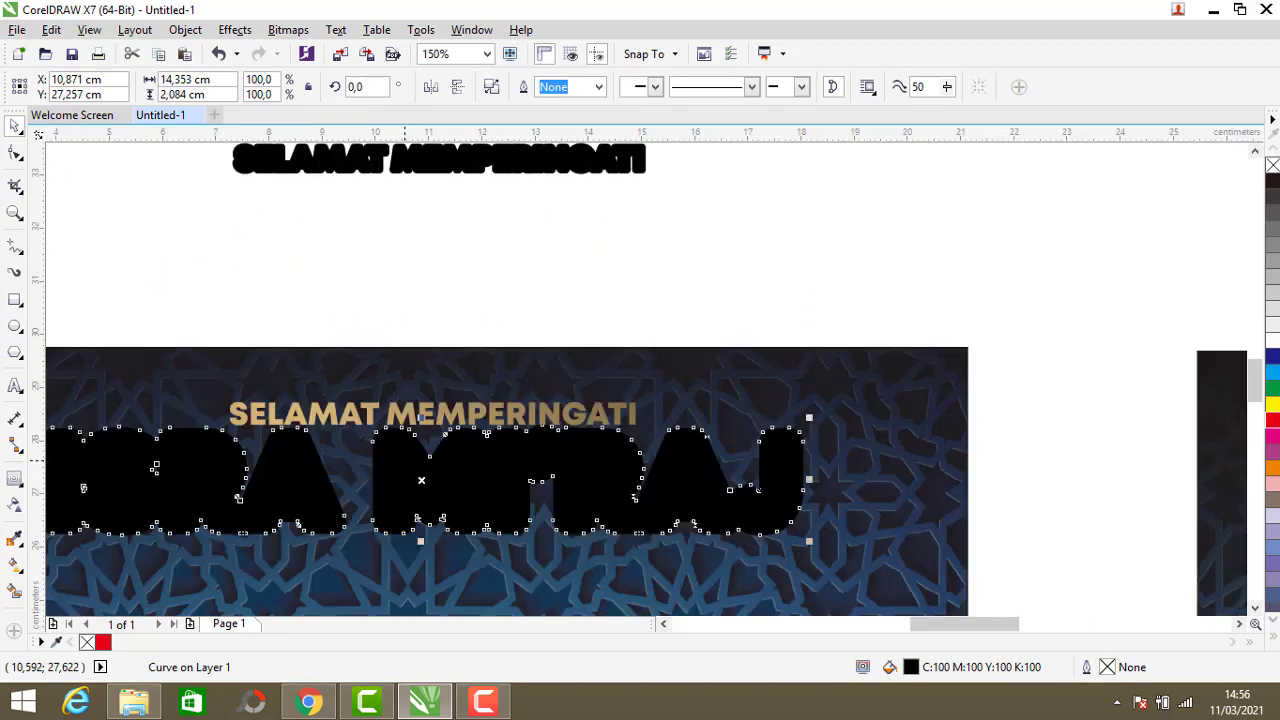
scroll(410, 465, down, 2)
scroll(378, 497, up, 2)
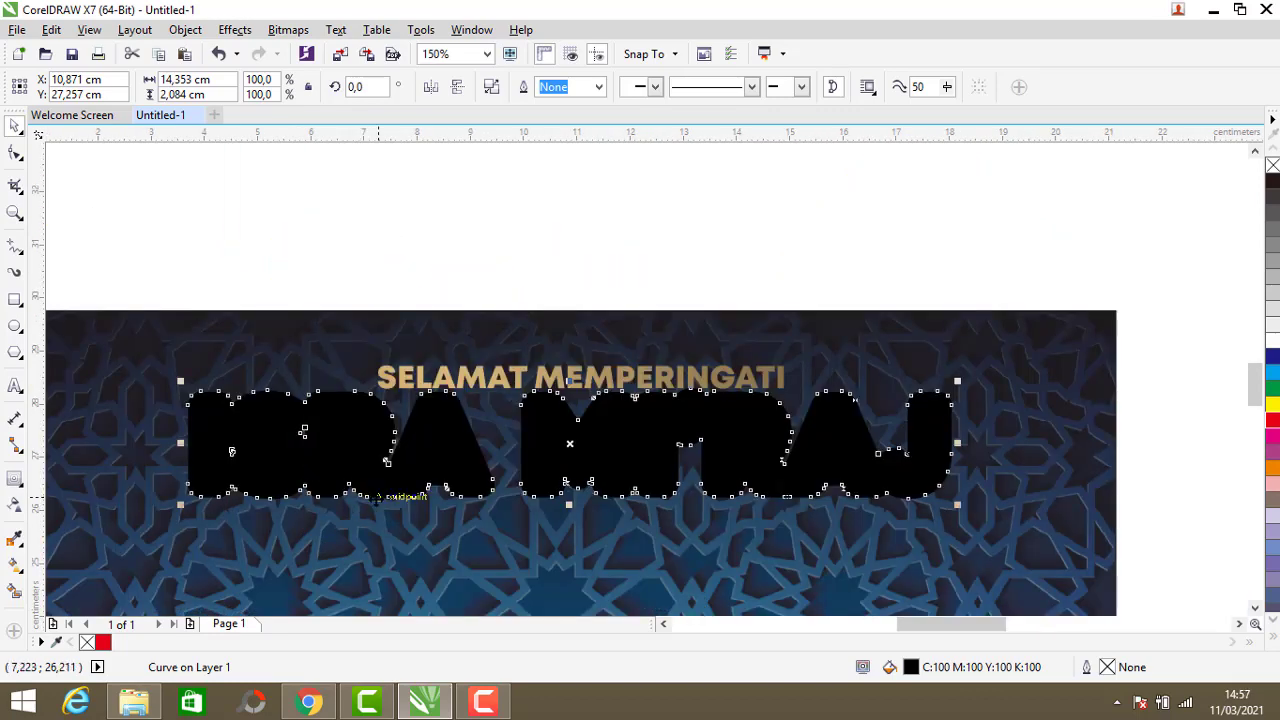
Step: Send the black ISRA MI'RAJ contour behind the gold text and nudge it right and slightly down so it borders the letters evenly
key(ctrl+Page_Down)
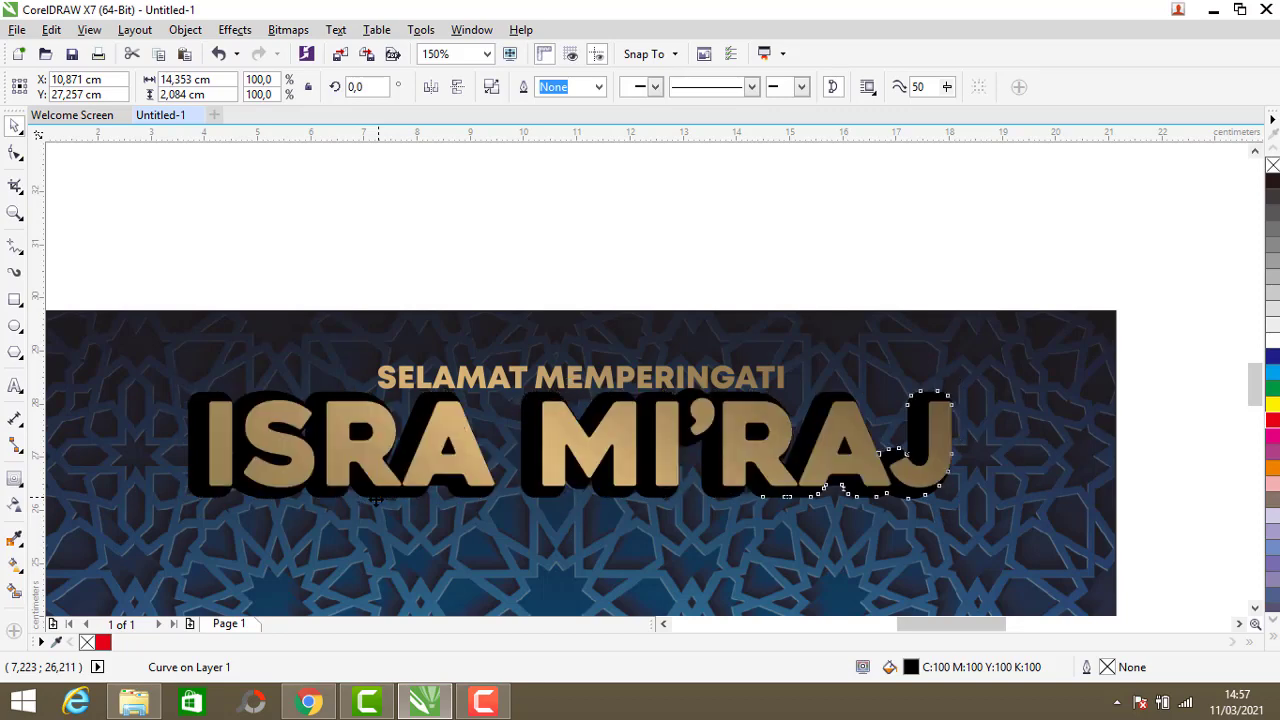
key(Right)
key(Right)
key(Right)
key(Right)
key(Right)
key(Right)
key(Right)
key(Right)
key(Right)
key(Right)
key(Right)
key(Right)
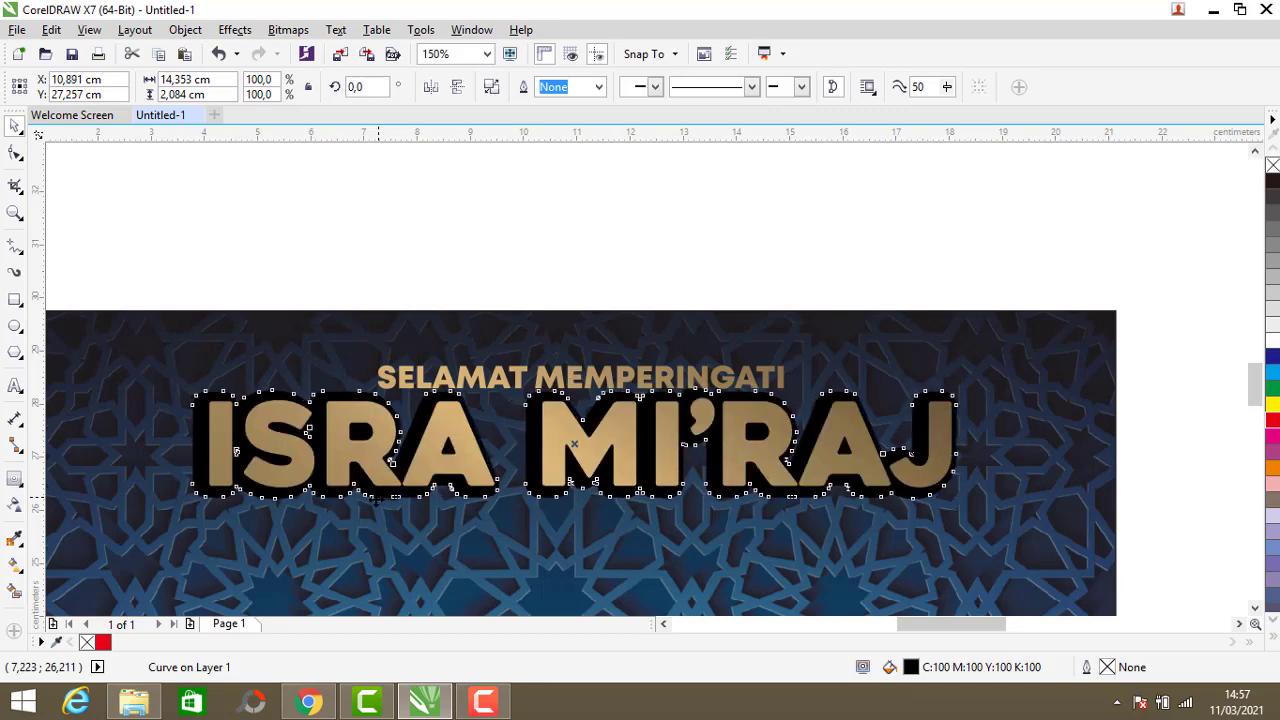
key(Right)
key(Right)
key(Right)
key(Right)
key(Right)
key(Right)
key(Right)
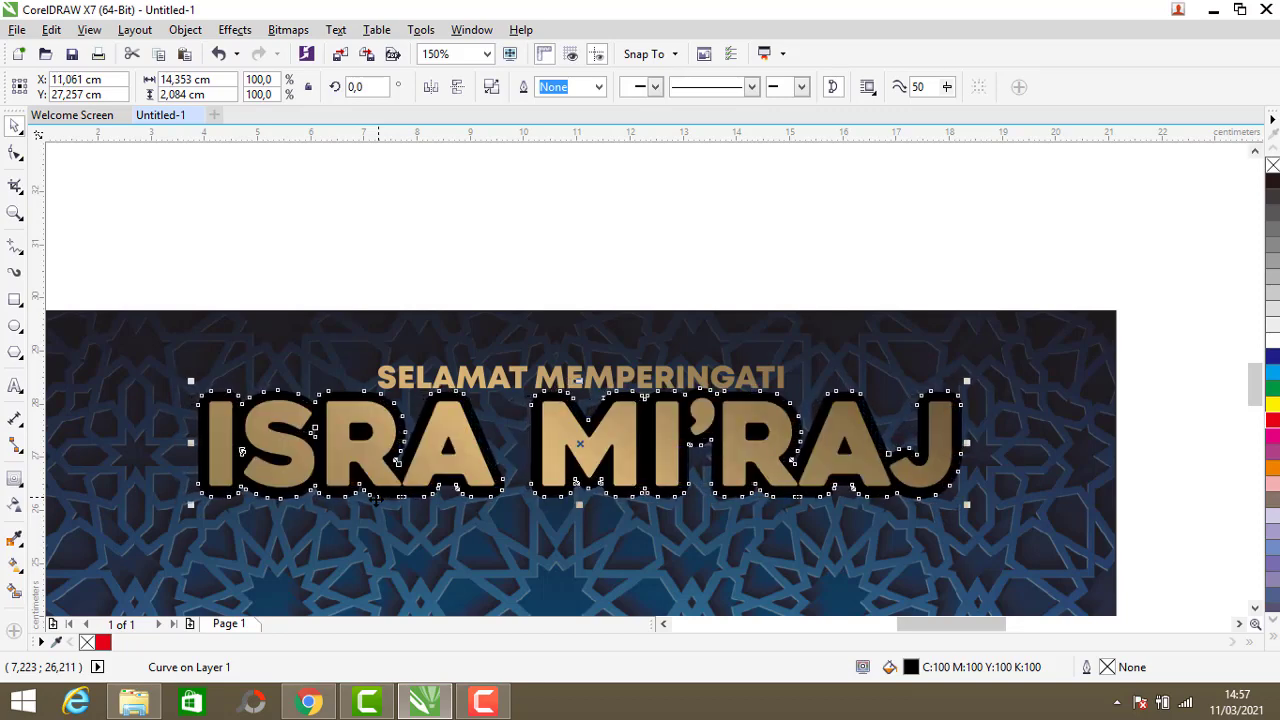
key(Down)
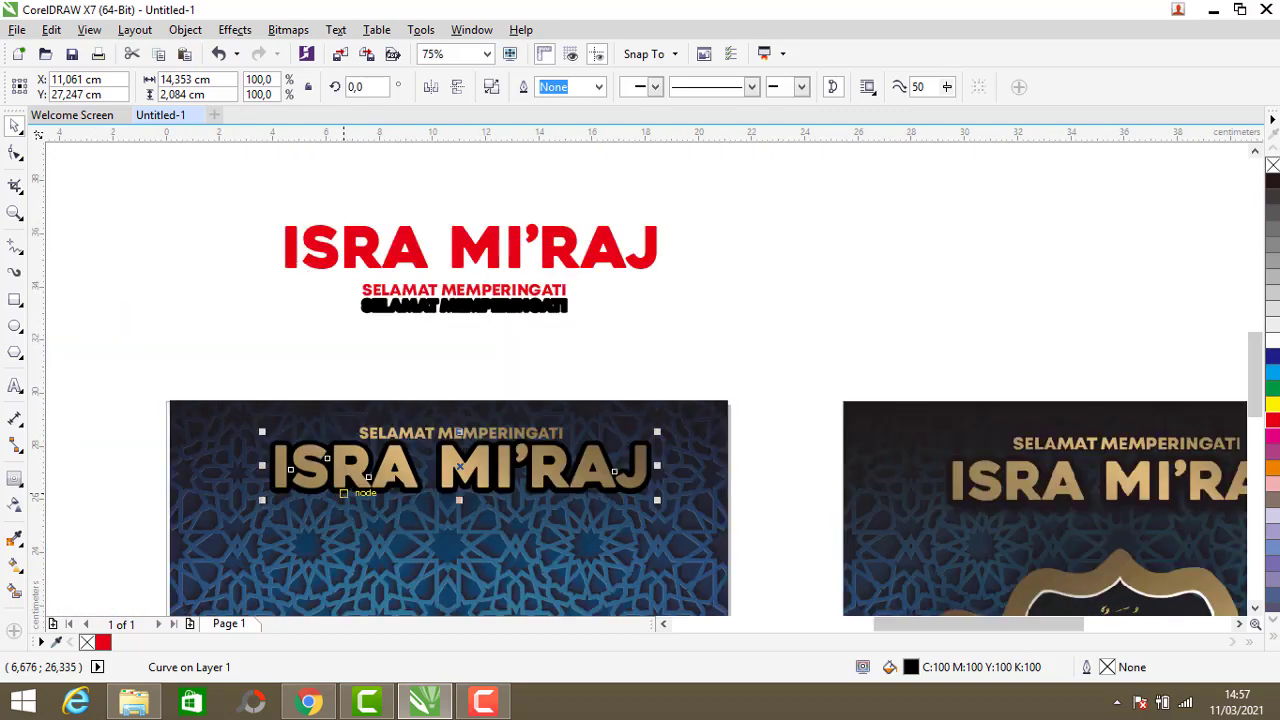
Step: Move the black SELAMAT MEMPERINGATI contour onto the gold line, send it behind the text and align it with the letters
scroll(375, 497, down, 2)
drag(479, 303, 481, 432)
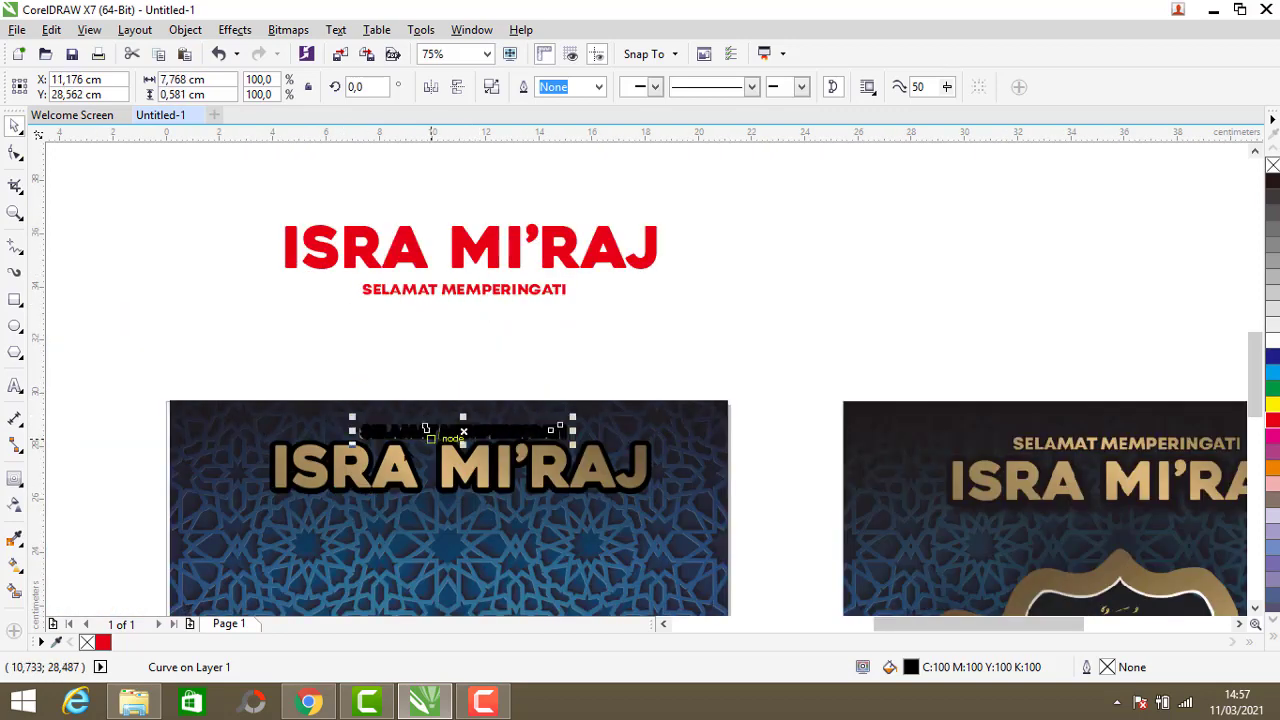
scroll(402, 447, up, 2)
key(ctrl+Page_Down)
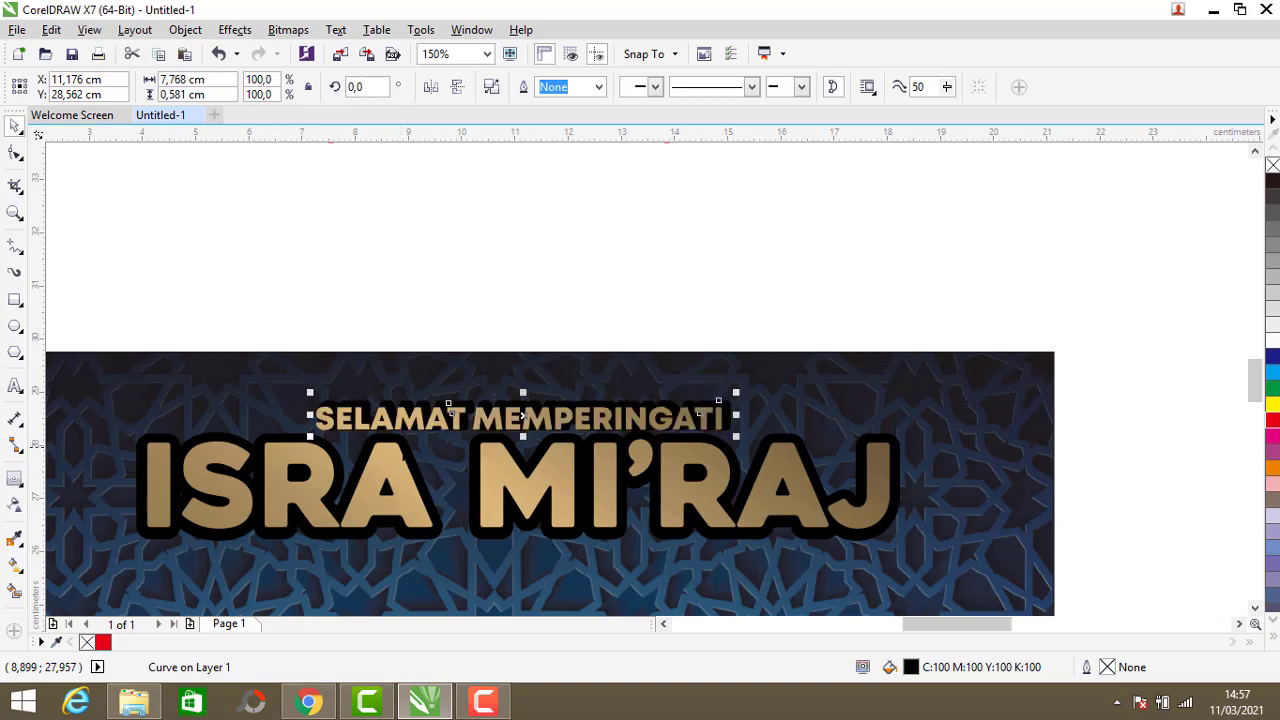
drag(522, 414, 519, 416)
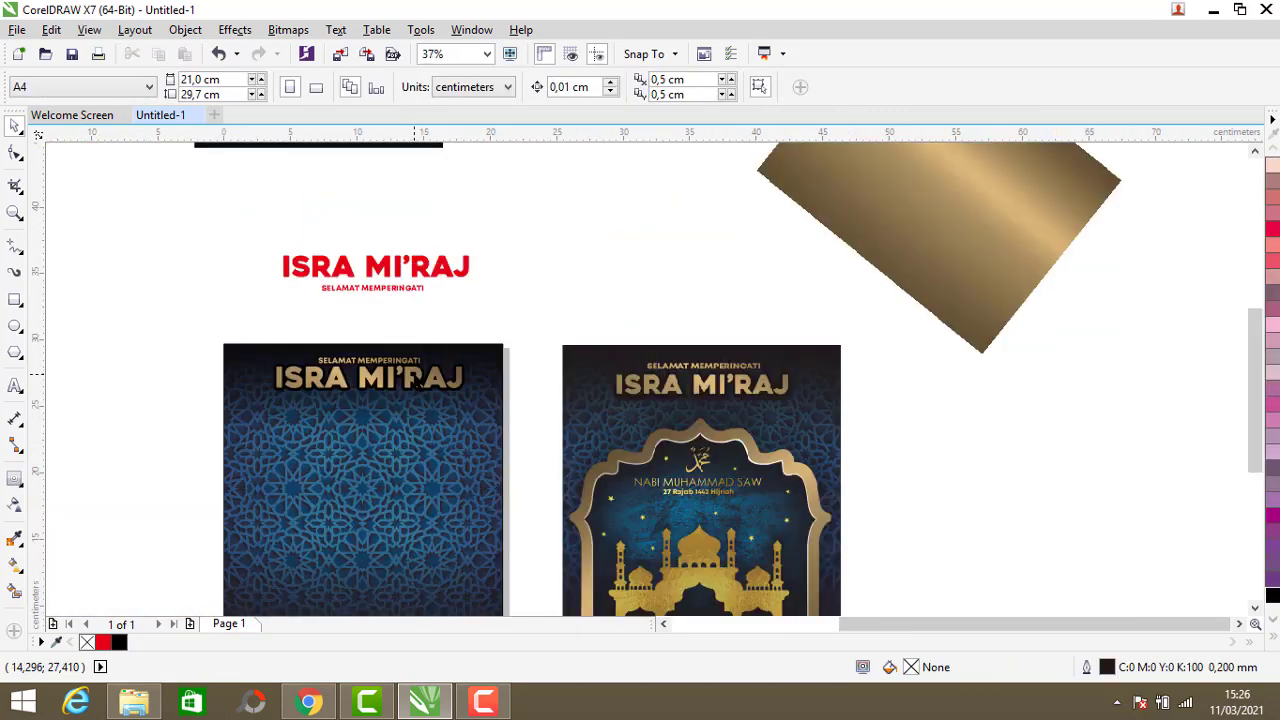
Step: Place the gold arch frame on the poster below the title and bring the gold mosque down beside the page
scroll(416, 380, down, 2)
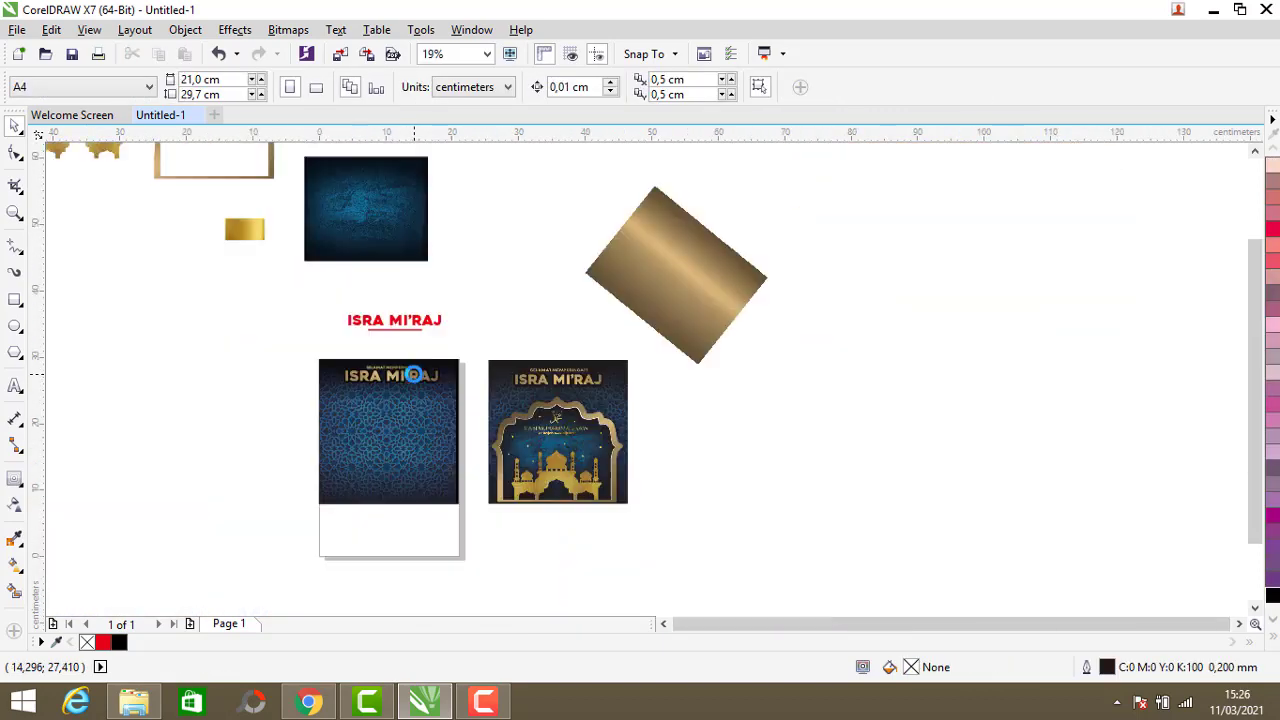
drag(272, 180, 297, 491)
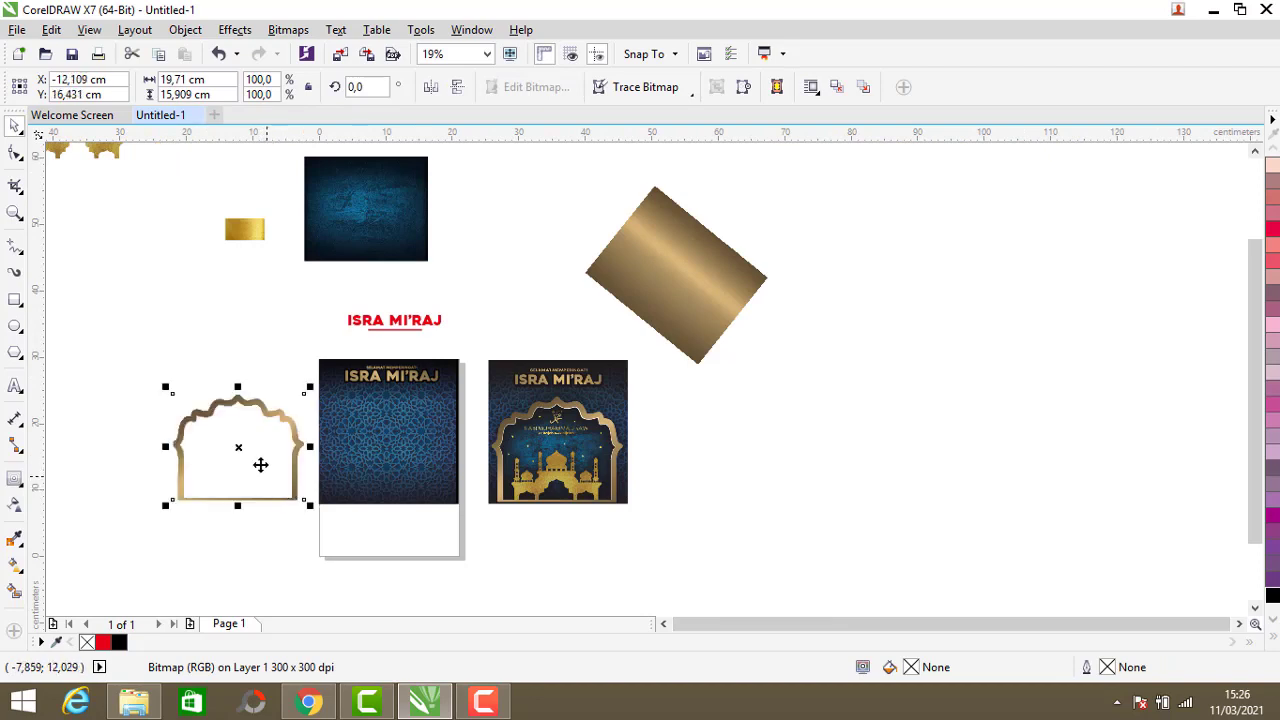
drag(110, 160, 180, 372)
key(Escape)
drag(265, 413, 414, 400)
scroll(391, 506, up, 4)
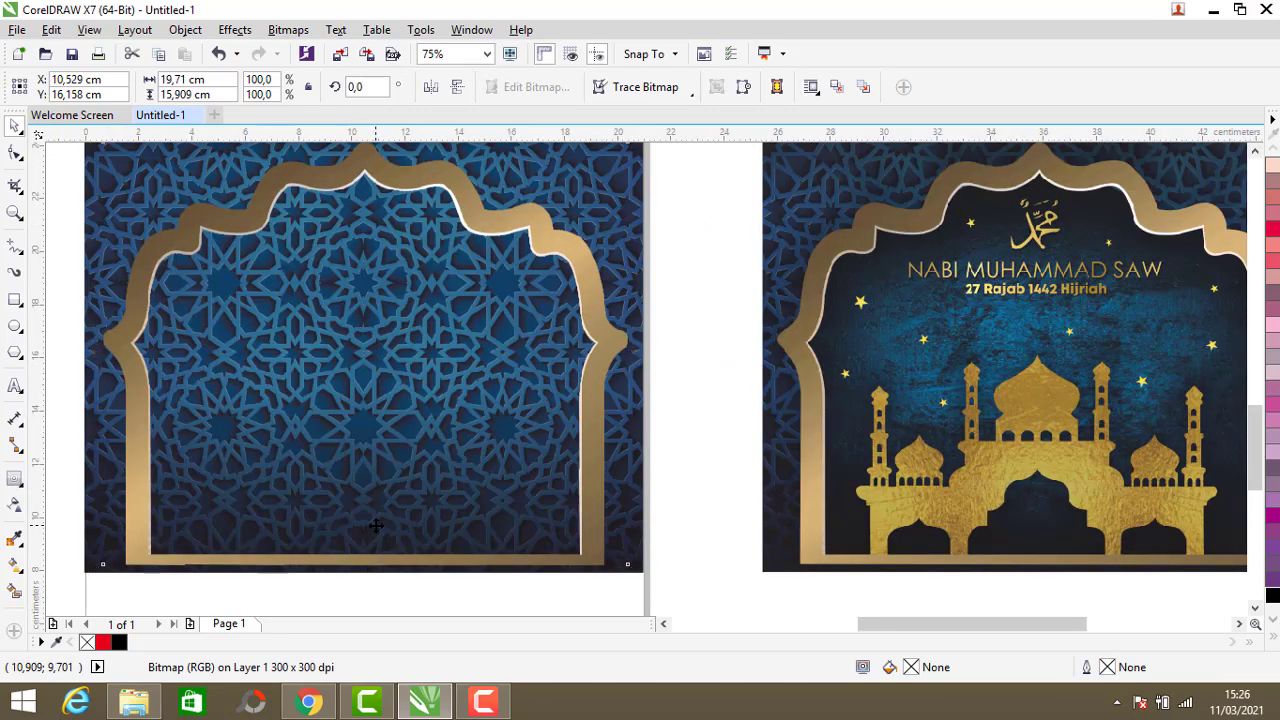
click(376, 525)
click(682, 430)
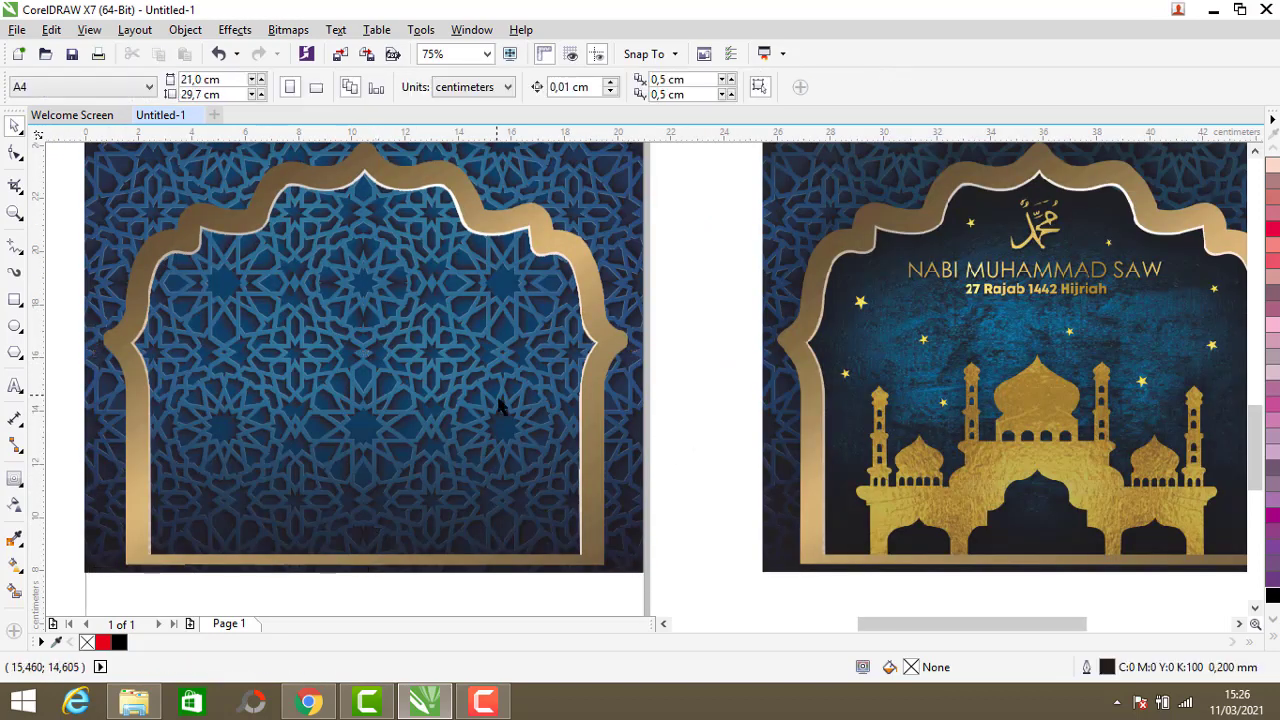
Step: Place the gold mosque centred inside the arch with its base resting on the frame's lower bar
scroll(527, 440, down, 2)
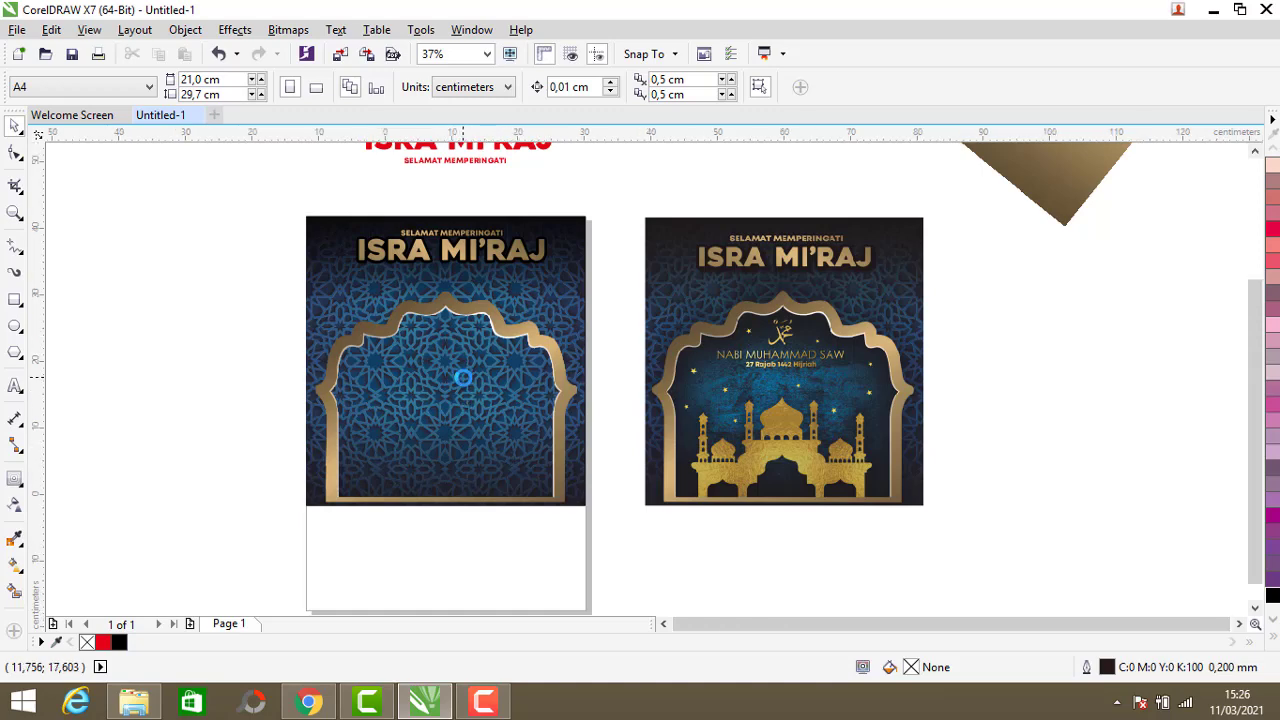
scroll(462, 385, down, 1)
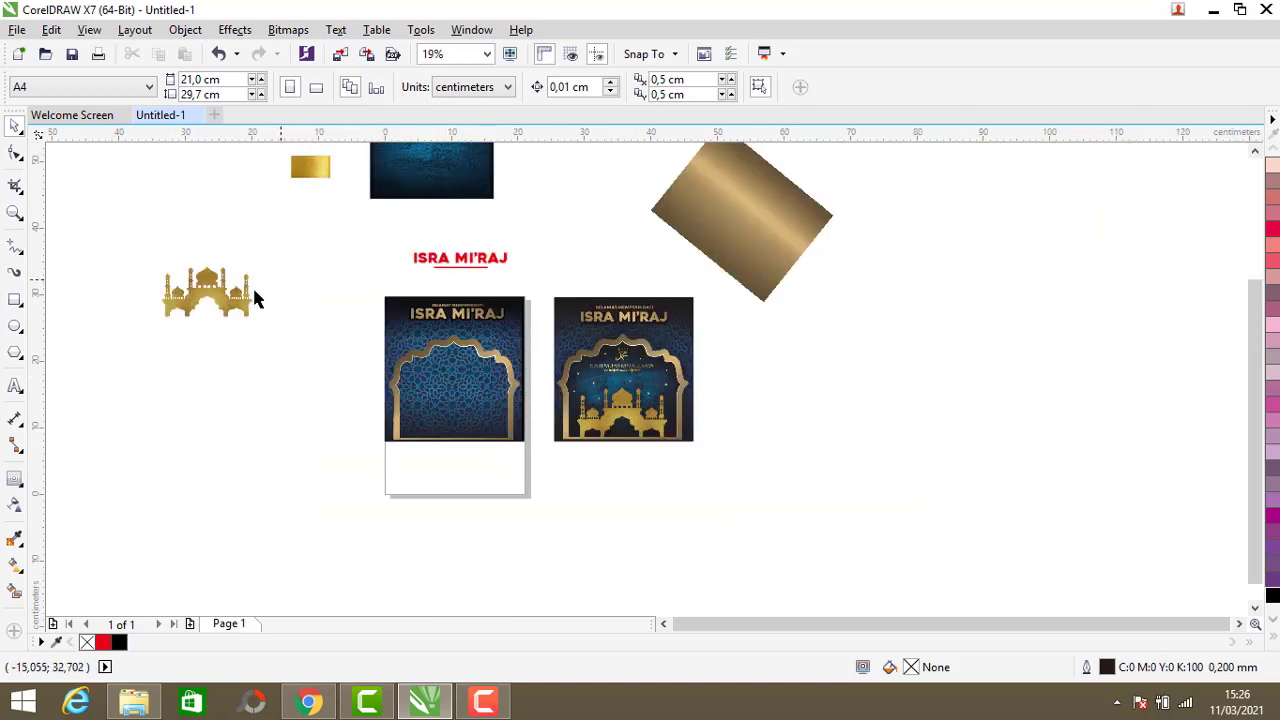
drag(225, 303, 455, 440)
scroll(455, 440, up, 5)
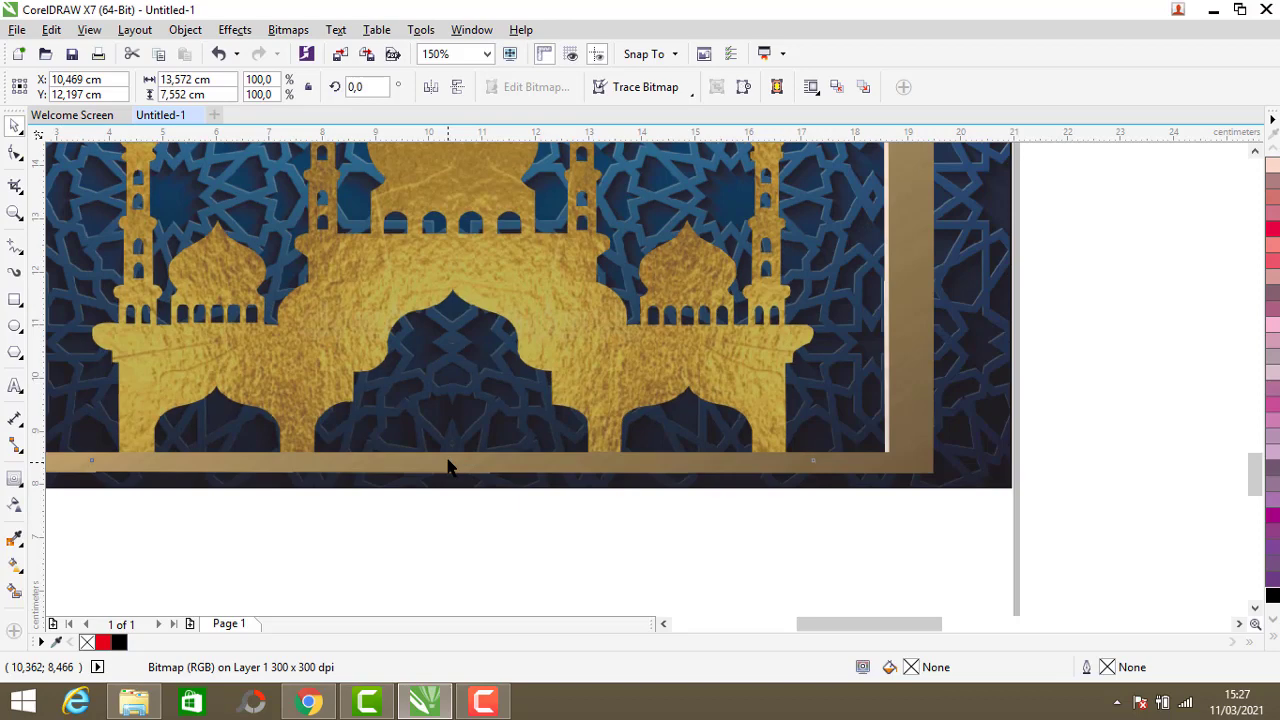
click(449, 463)
Step: Move the gold Arabic calligraphy into the arch, scale it to about 2.5 cm wide and position it just below the arch's peak
scroll(537, 357, down, 7)
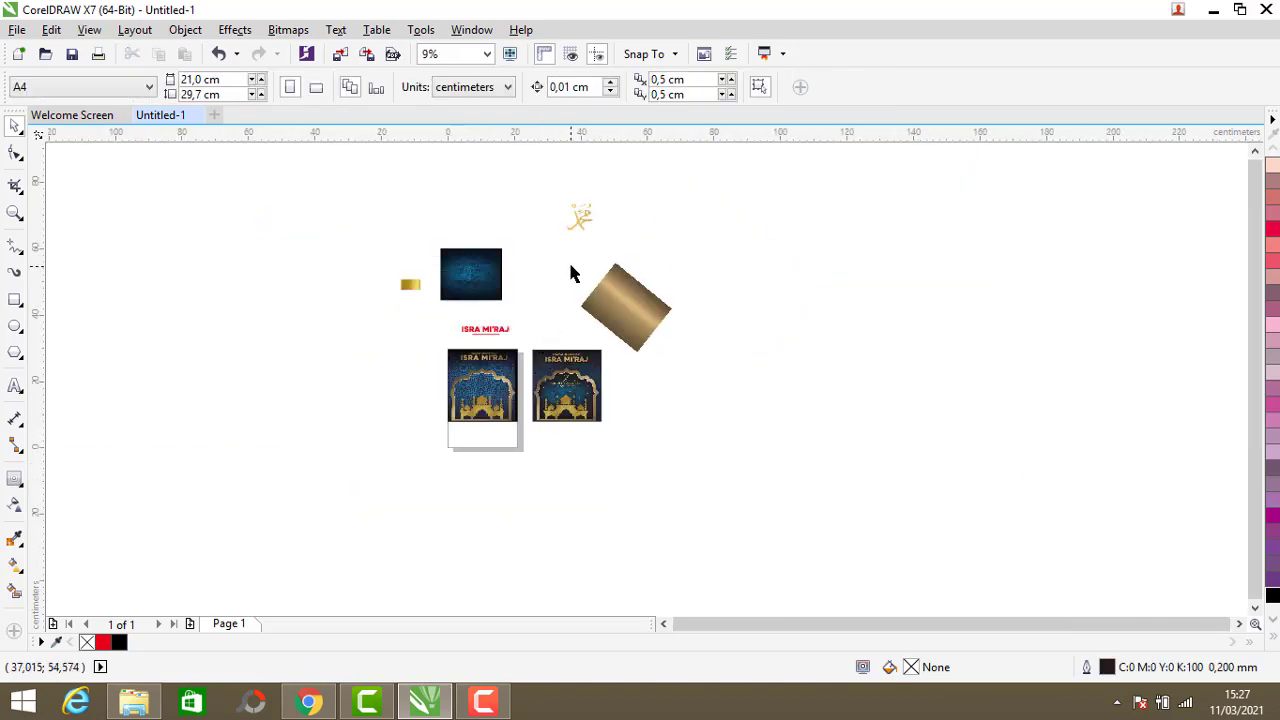
scroll(571, 266, up, 2)
click(590, 188)
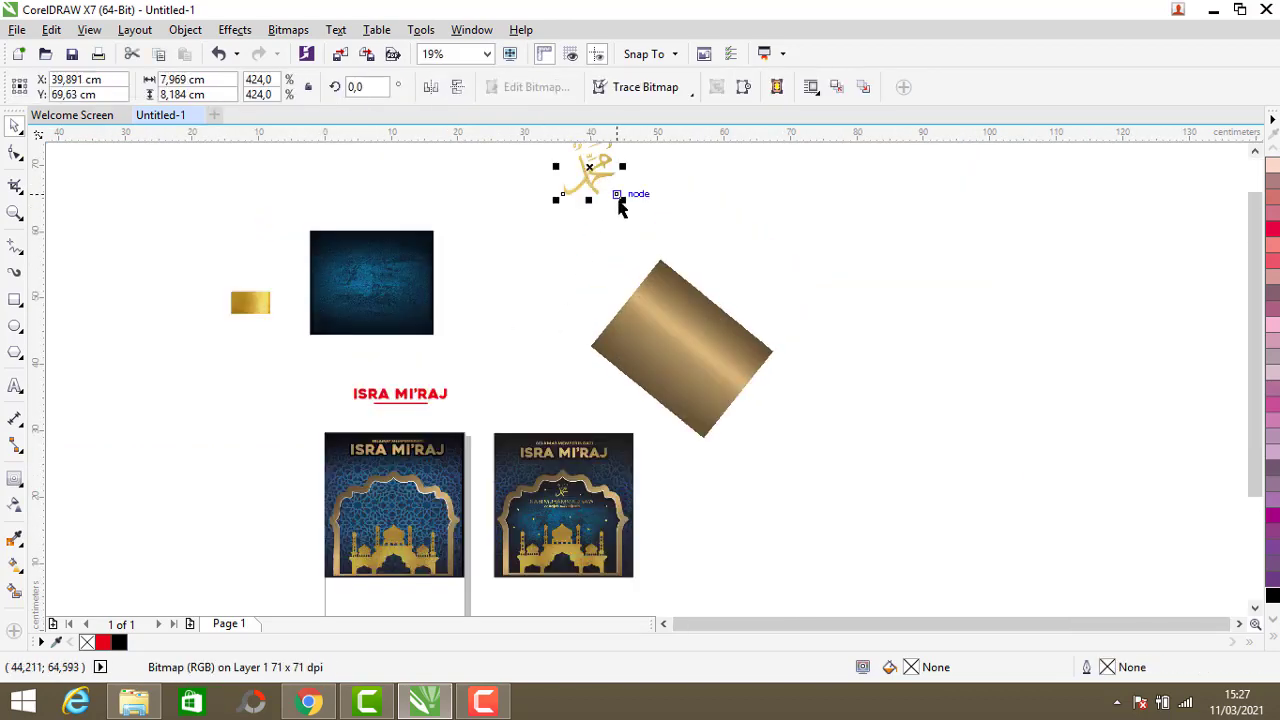
drag(617, 194, 396, 504)
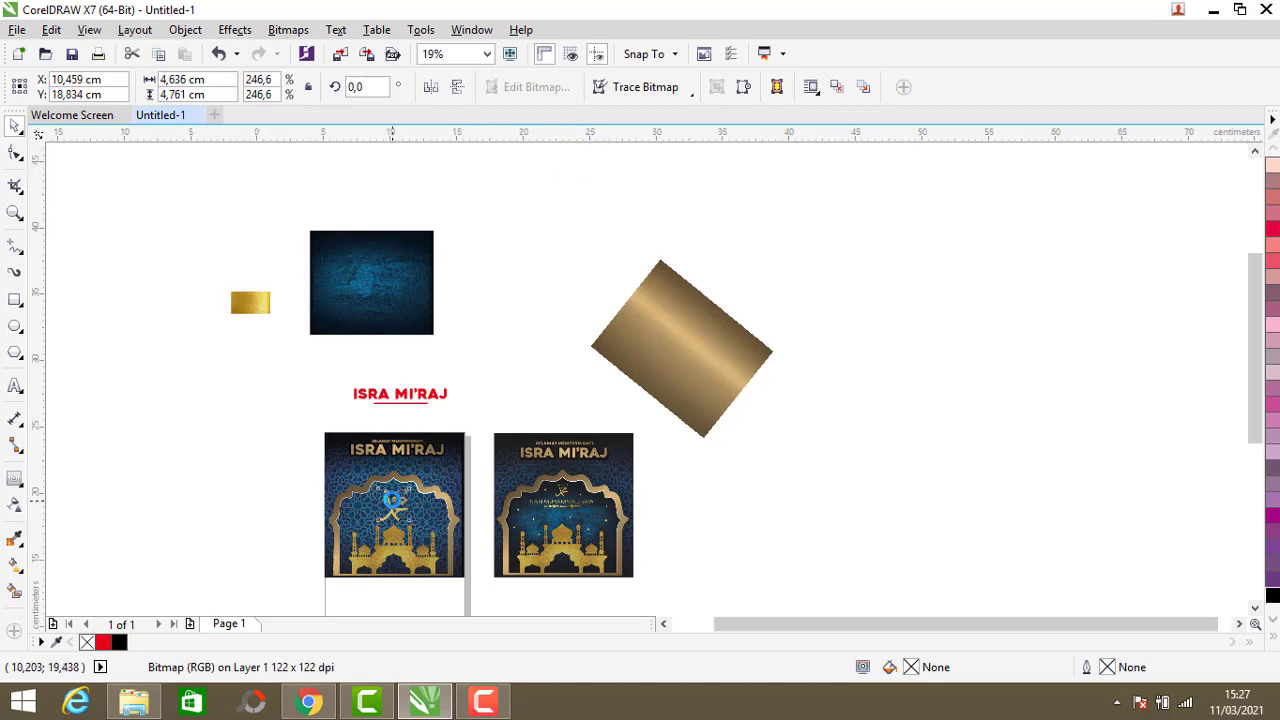
scroll(397, 506, up, 3)
drag(465, 585, 420, 540)
drag(379, 494, 401, 478)
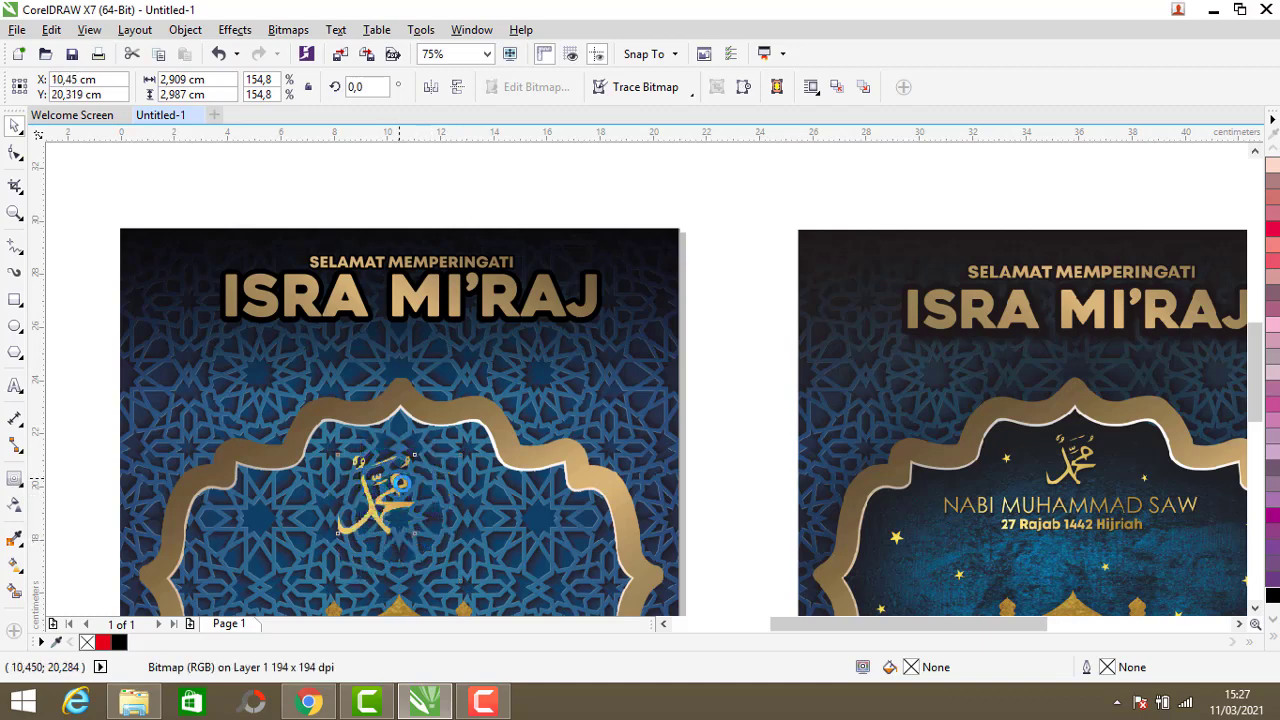
drag(439, 520, 425, 506)
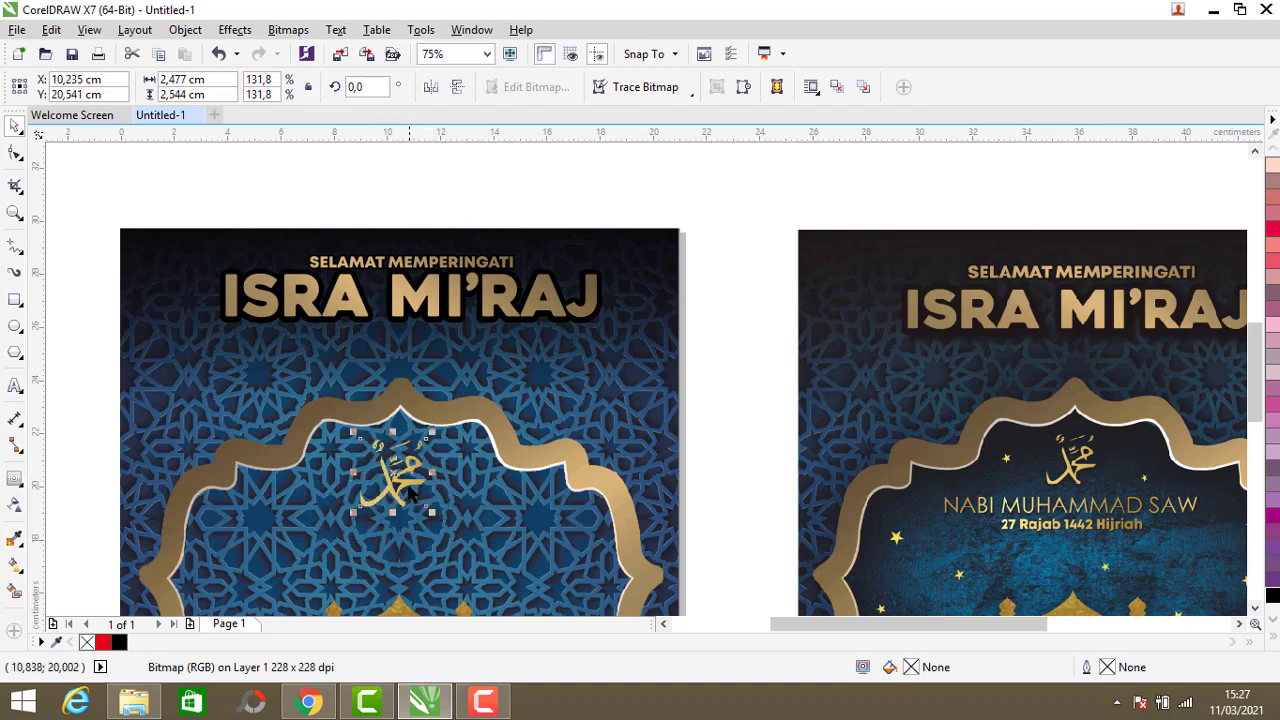
Step: Add the text lines NABI MUHAMMAD SAW and 27 Rajaba 1442 Hijriah in the empty space above the reference poster
scroll(392, 468, down, 3)
scroll(494, 478, up, 2)
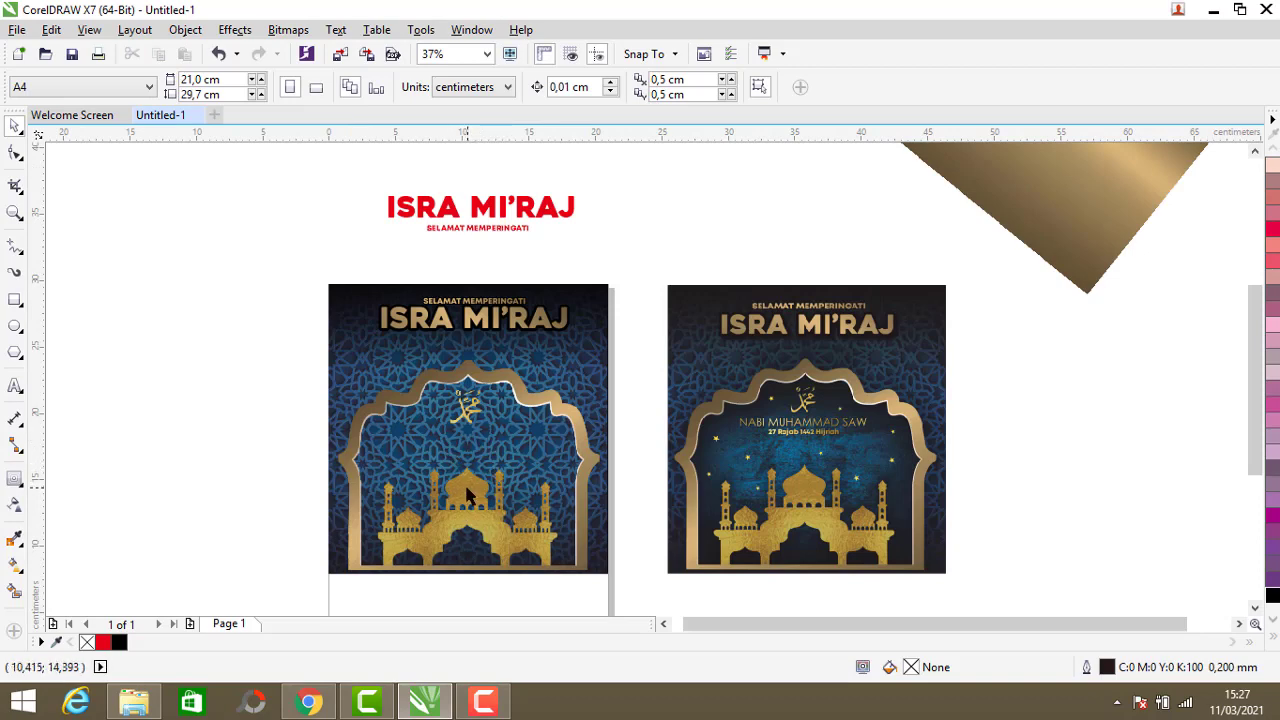
scroll(466, 495, down, 1)
scroll(629, 485, up, 1)
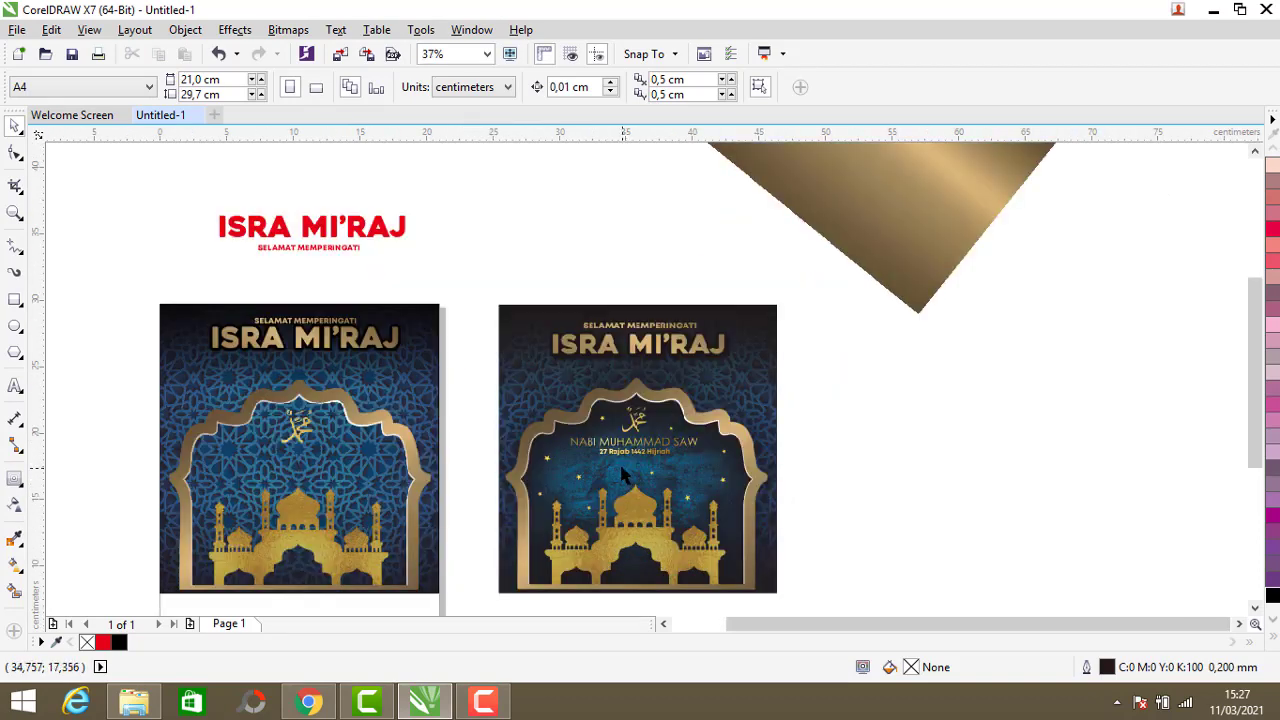
click(16, 386)
click(510, 246)
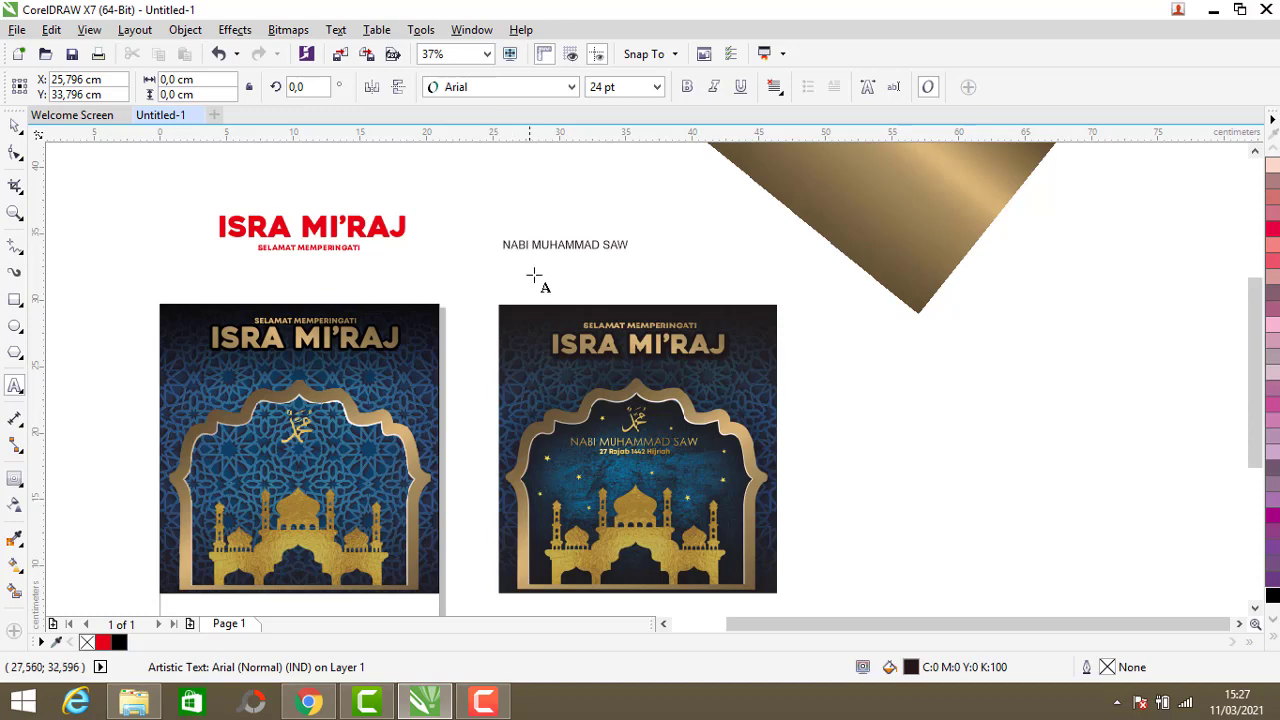
click(537, 270)
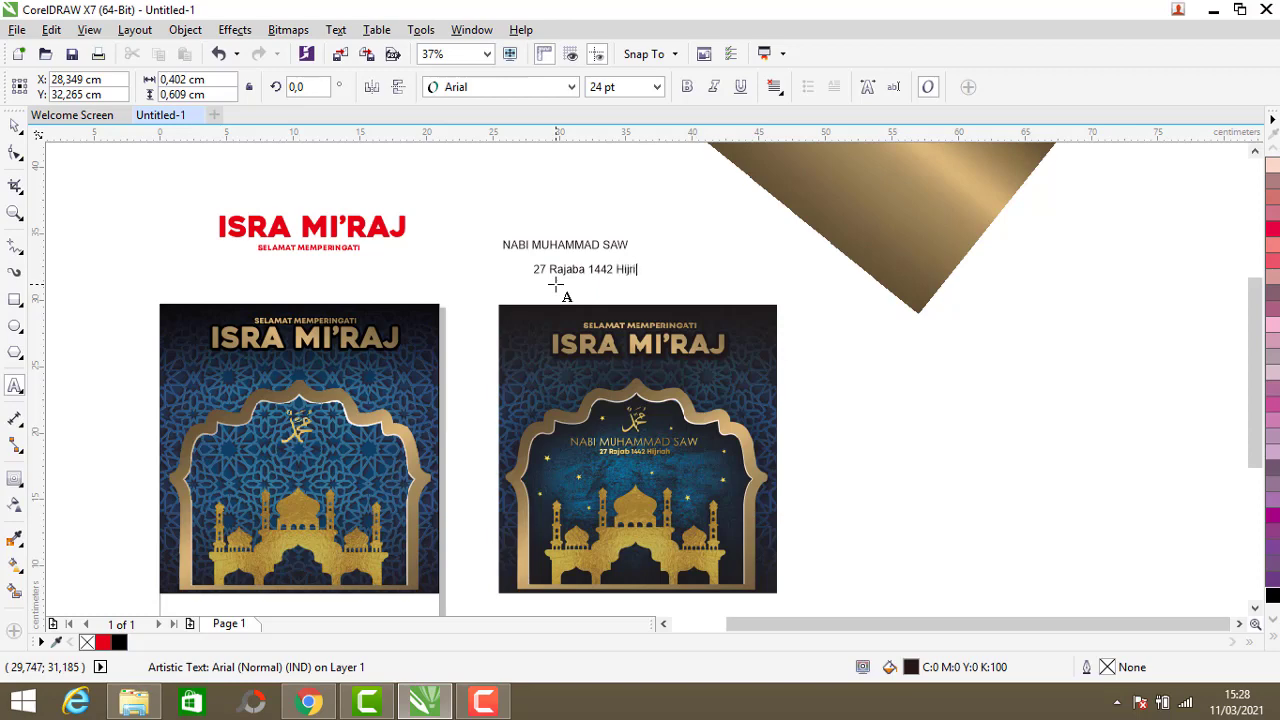
key(Escape)
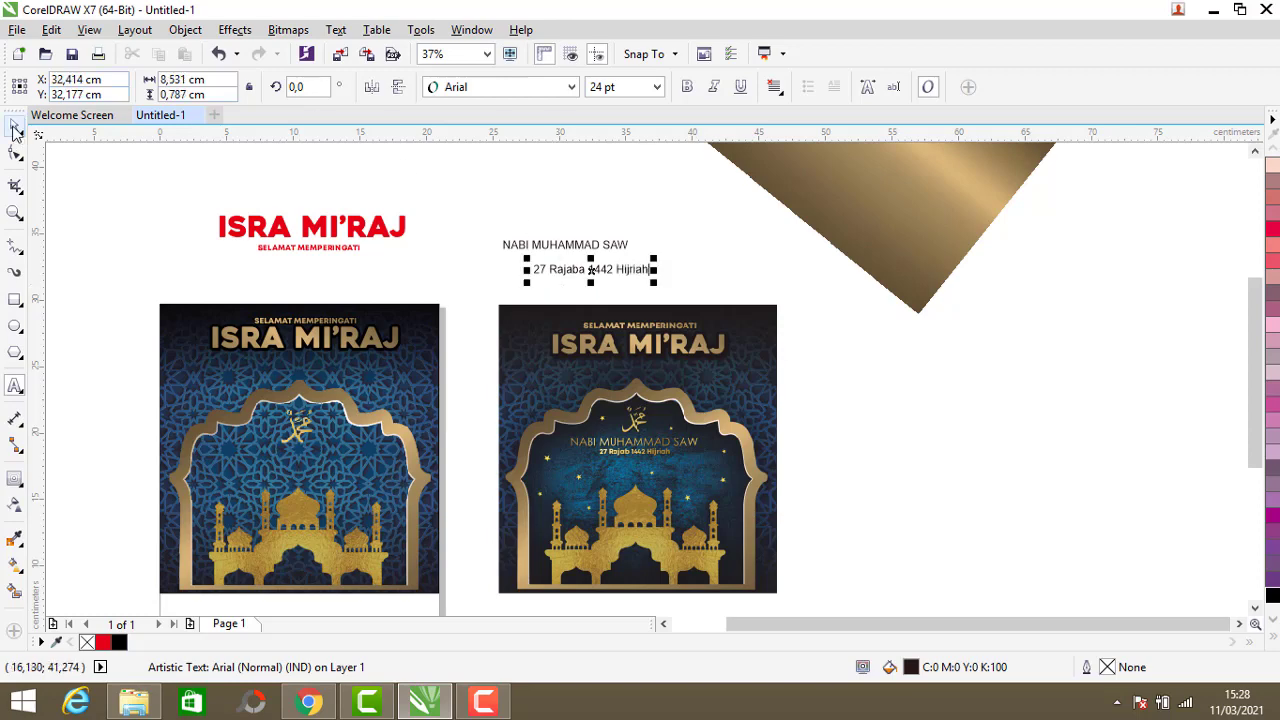
Step: Set the NABI MUHAMMAD SAW line to Century Gothic (Normal)
click(600, 246)
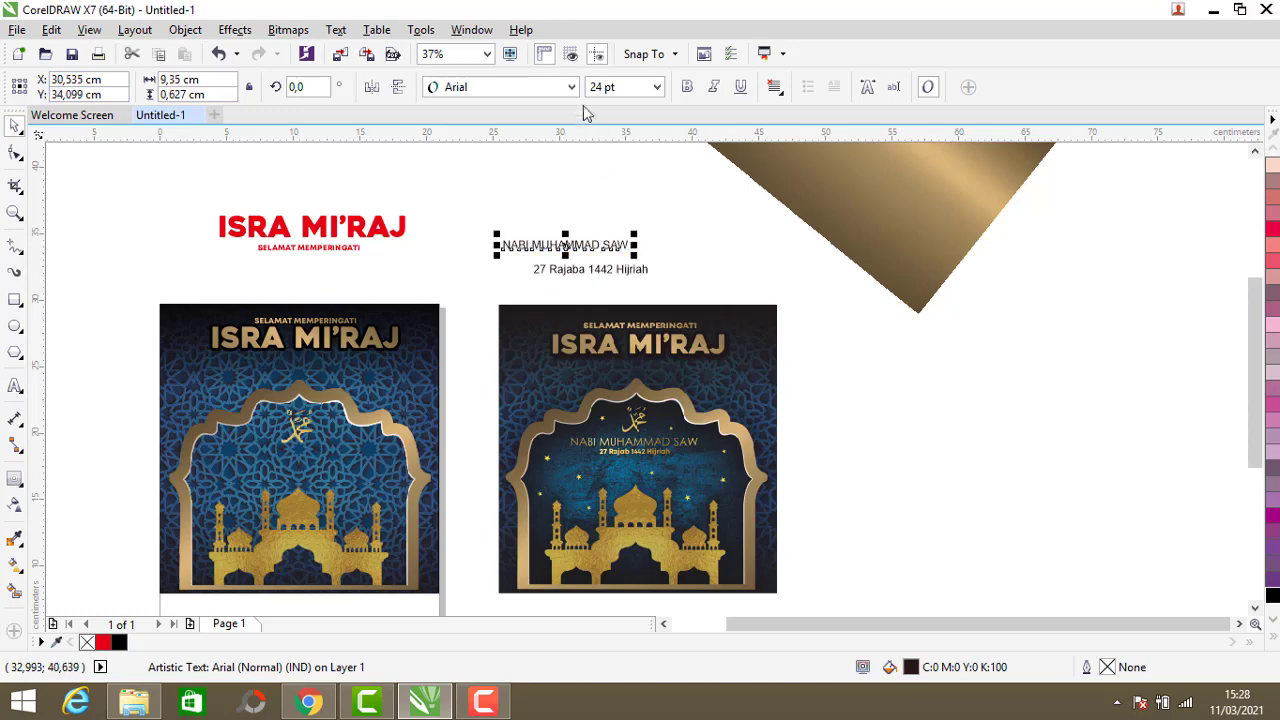
click(572, 87)
mouse_move(560, 204)
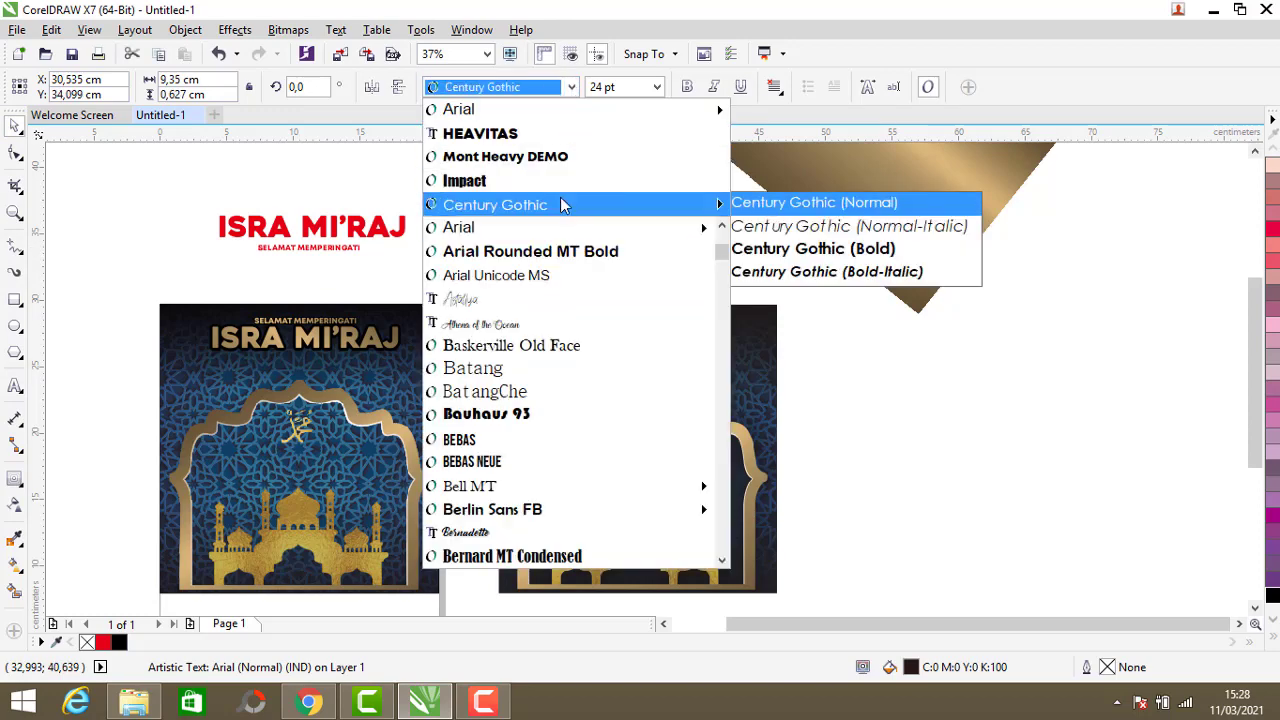
click(560, 204)
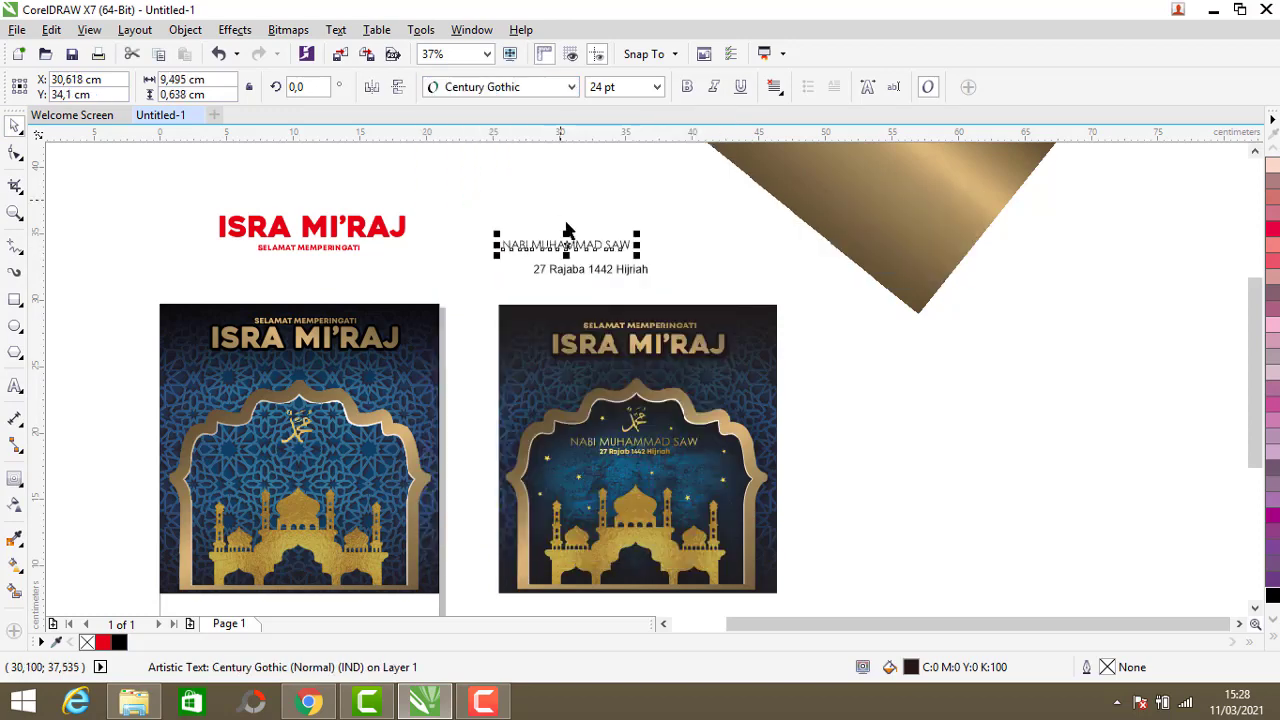
Step: Line up the date text under the start of NABI MUHAMMAD SAW and set its font to Mont Heavy DEMO
drag(565, 245, 519, 259)
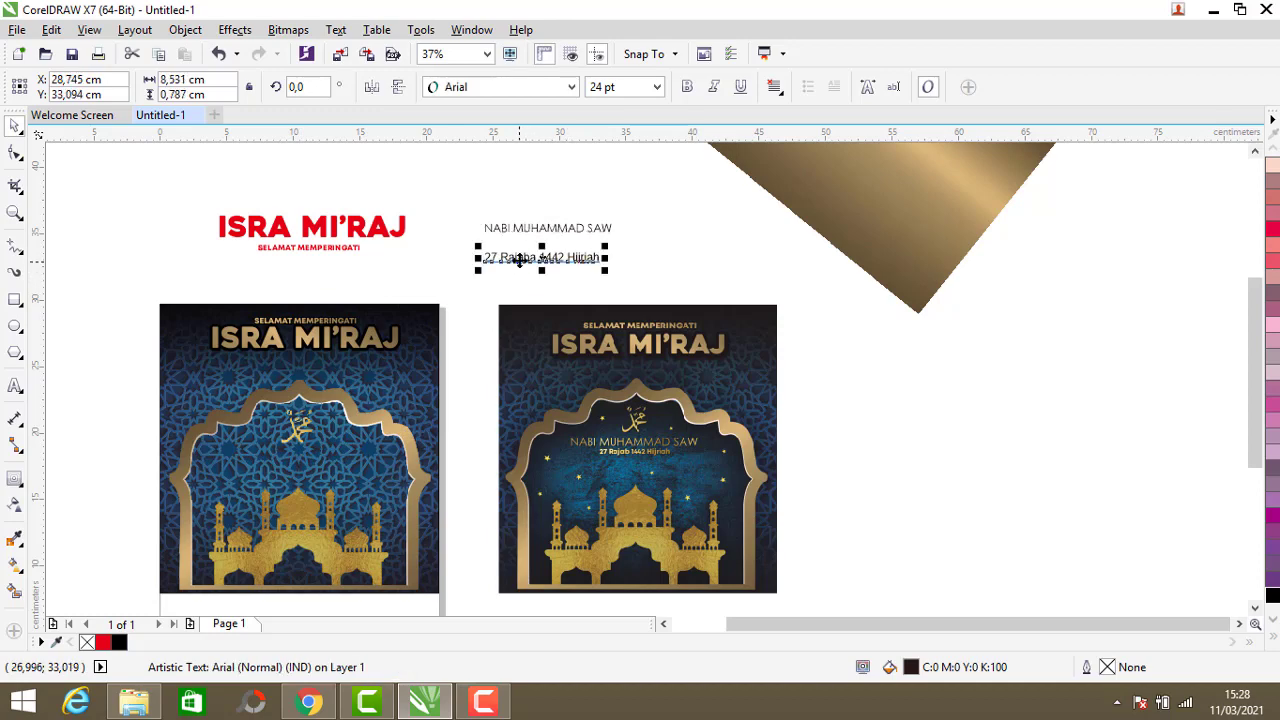
click(569, 88)
click(496, 175)
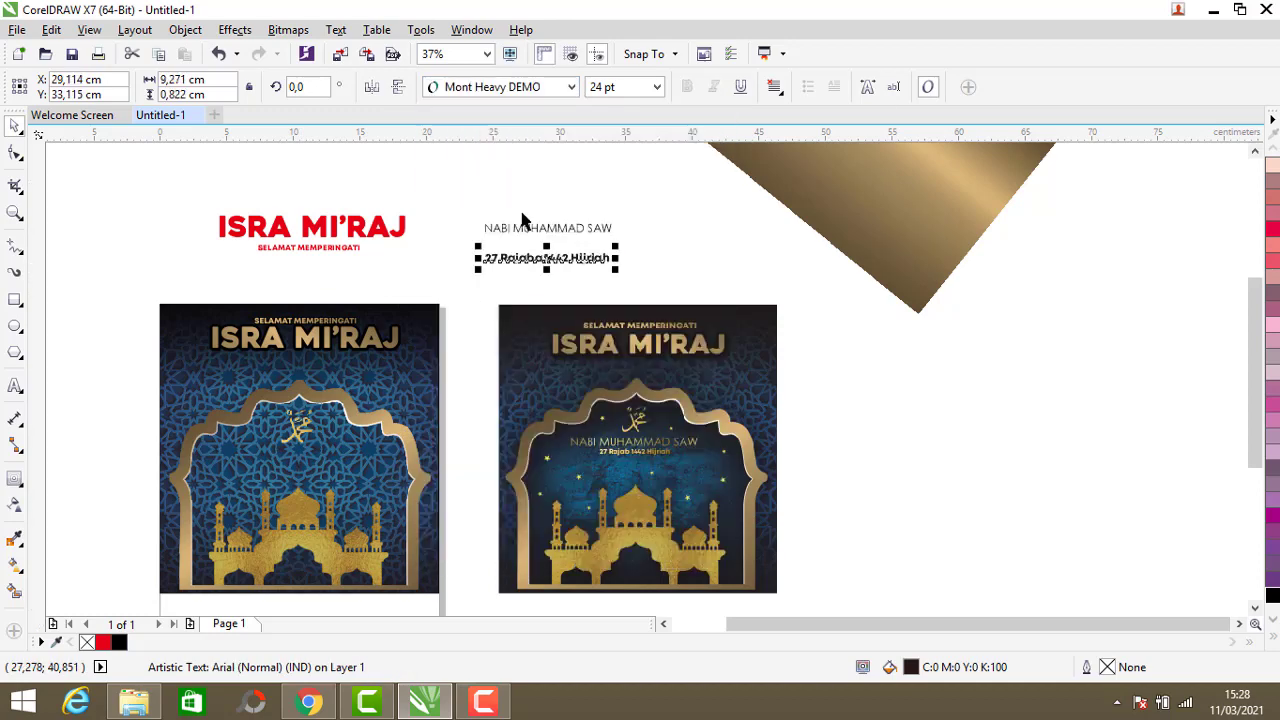
Step: Enlarge NABI MUHAMMAD SAW, shrink the date line centred beneath it, and move both lines together towards the poster
click(504, 237)
drag(478, 216, 460, 197)
click(522, 268)
click(520, 264)
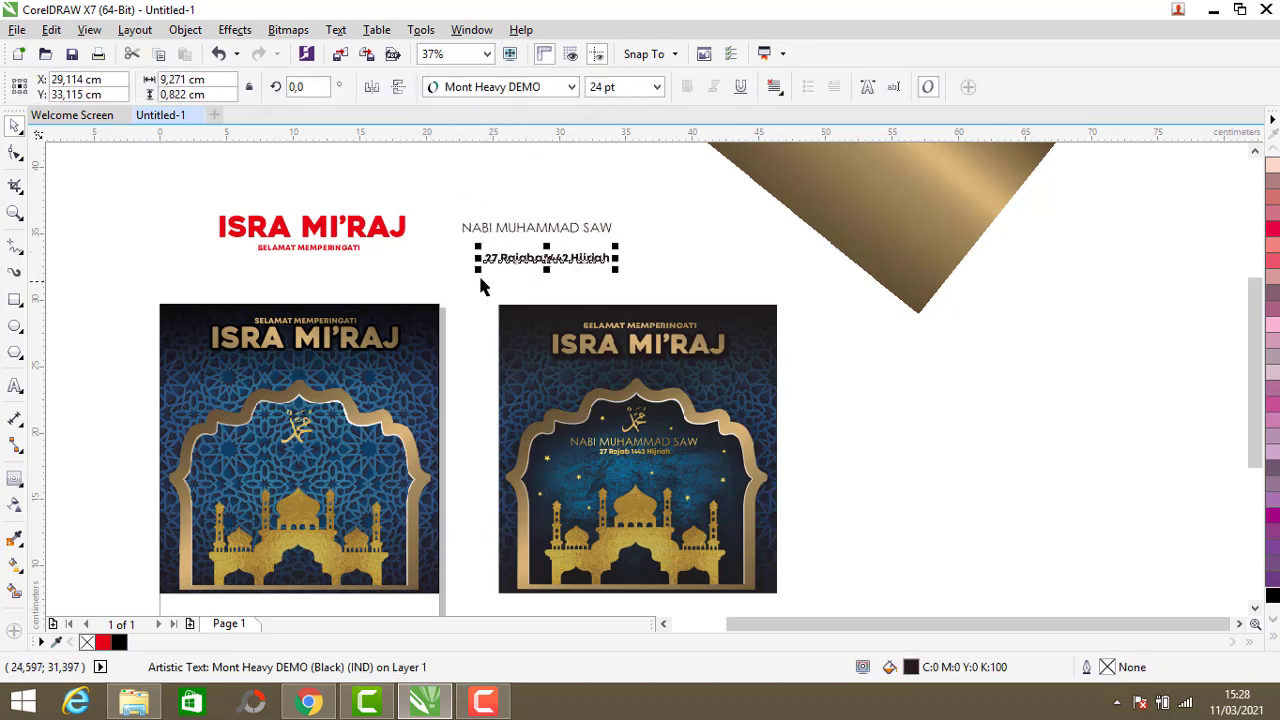
drag(490, 271, 511, 240)
drag(445, 204, 620, 268)
drag(544, 240, 488, 276)
Step: Shift the gold calligraphy slightly right to centre it under the arch's peak
scroll(296, 436, up, 2)
click(295, 435)
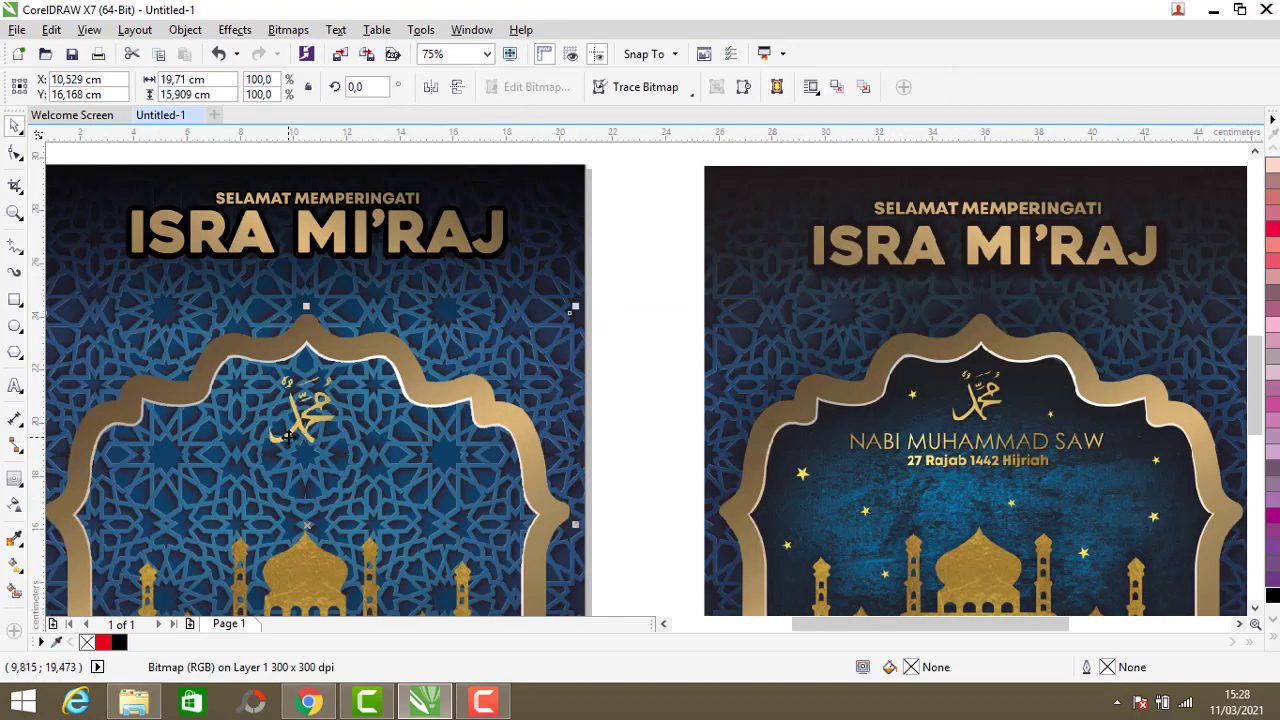
click(300, 415)
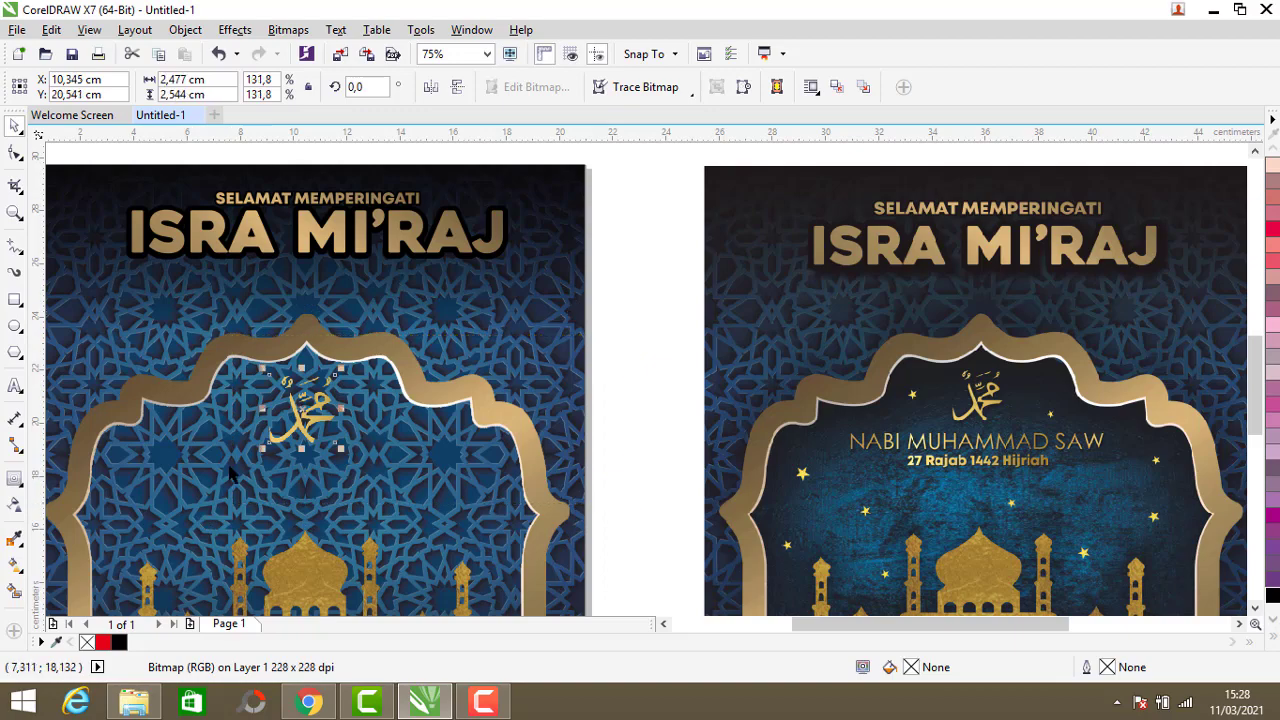
scroll(232, 466, up, 2)
key(Escape)
scroll(303, 422, down, 4)
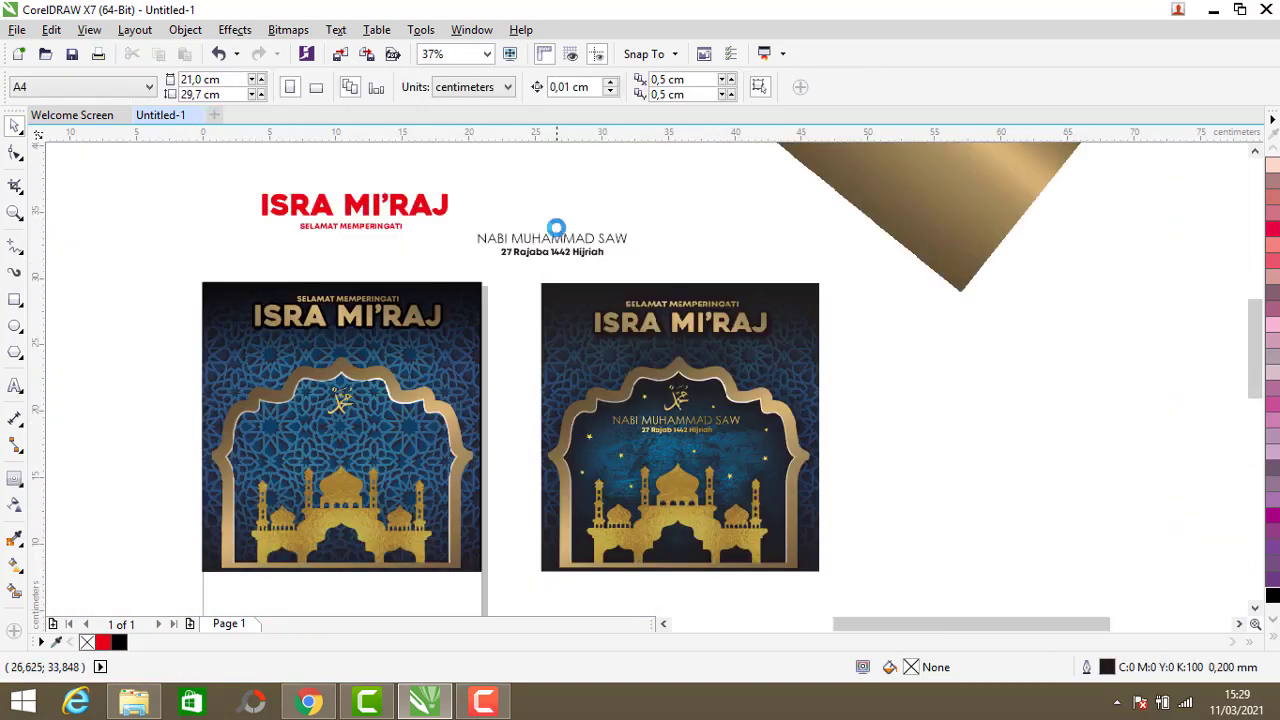
scroll(562, 246, up, 2)
scroll(484, 320, down, 2)
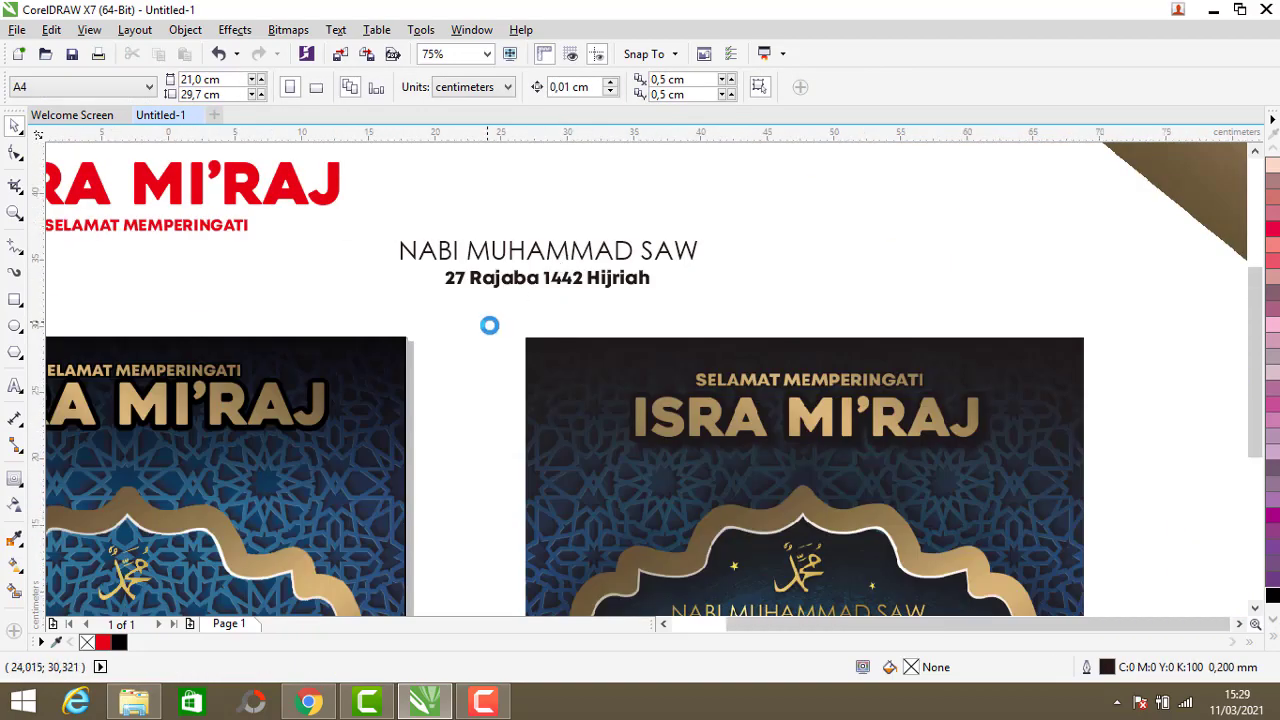
scroll(486, 335, down, 2)
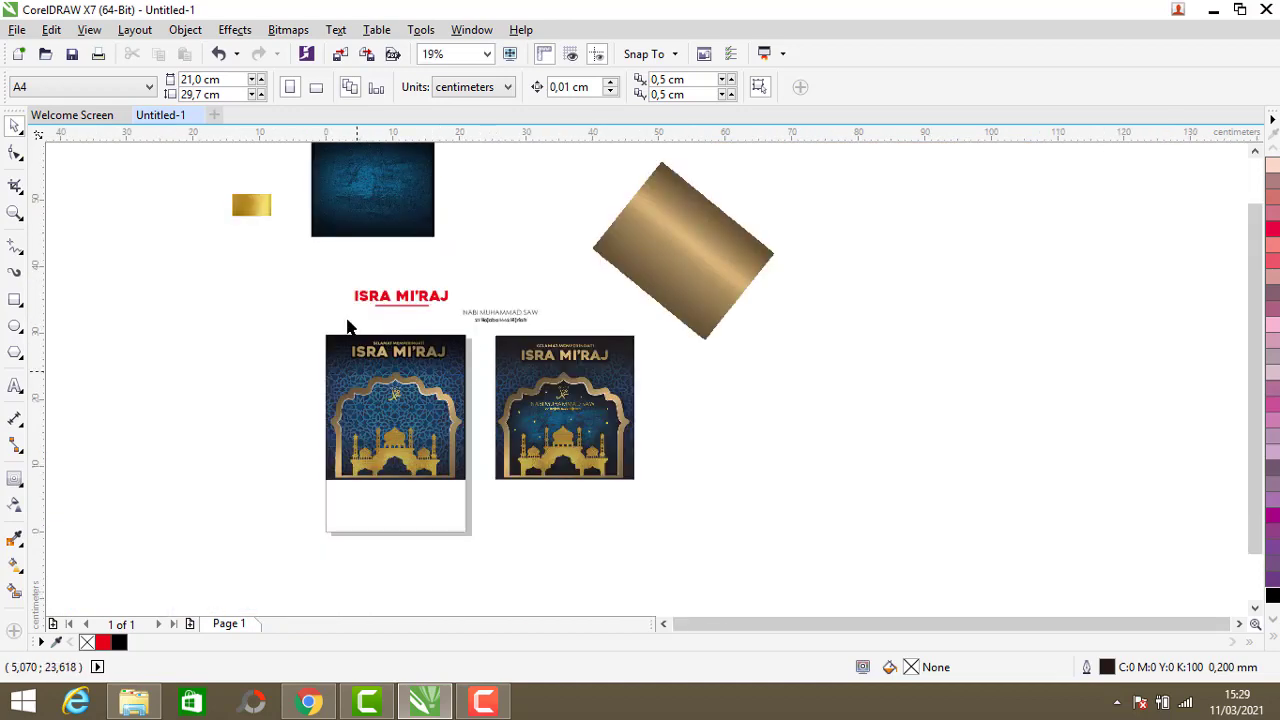
Step: Move the small gold texture beside the poster and delete the red ISRA MI'RAJ title and its underline above the page
drag(265, 218, 295, 348)
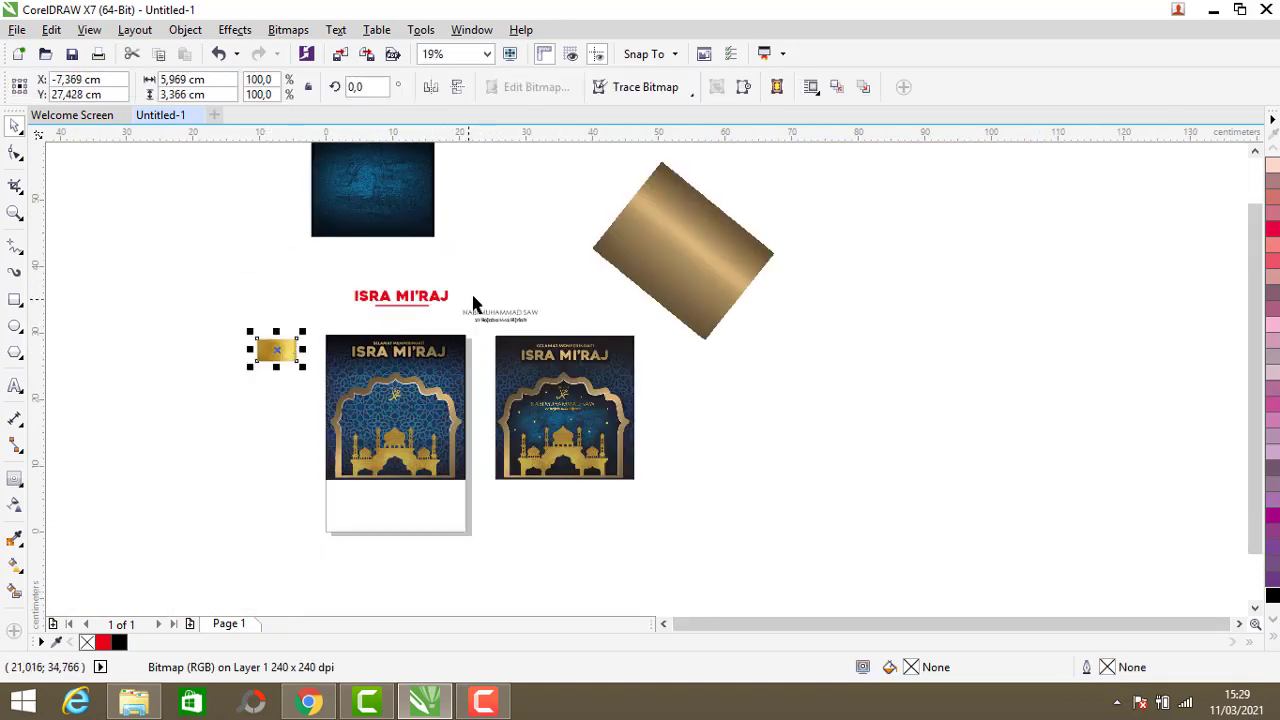
mouse_move(449, 301)
mouse_down()
mouse_move(455, 310)
mouse_move(450, 276)
mouse_up()
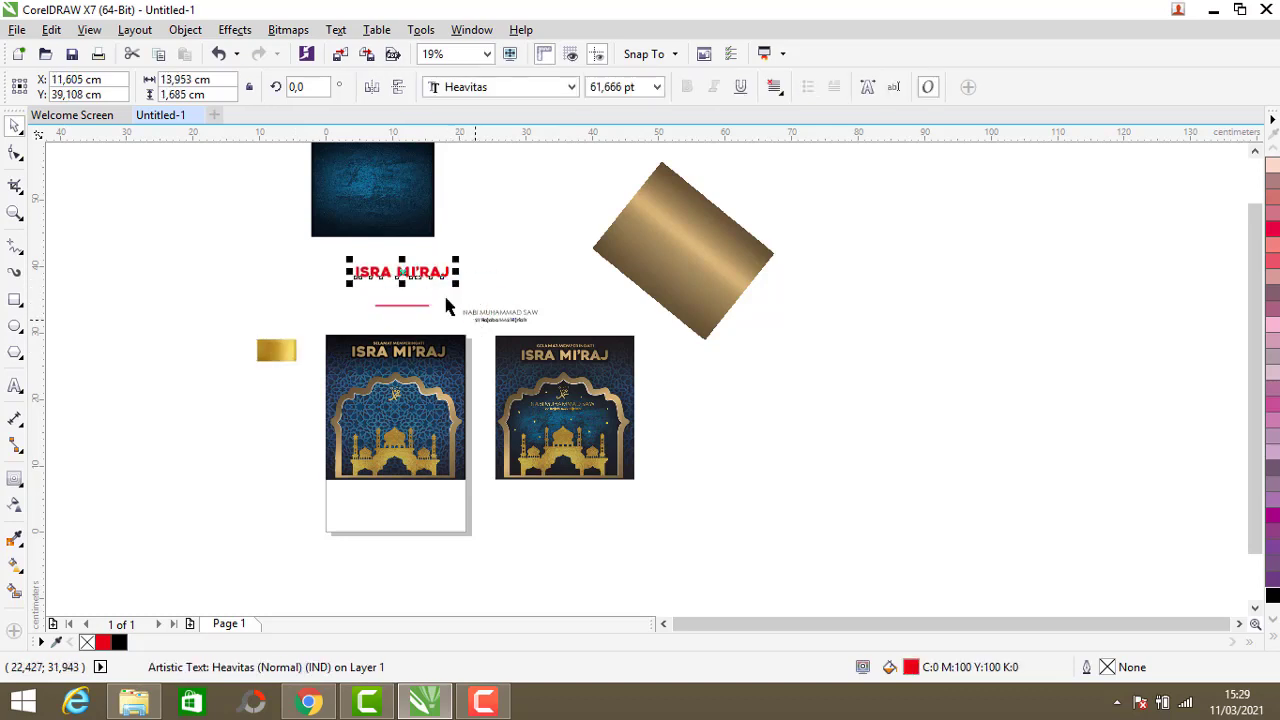
drag(319, 254, 471, 330)
key(Delete)
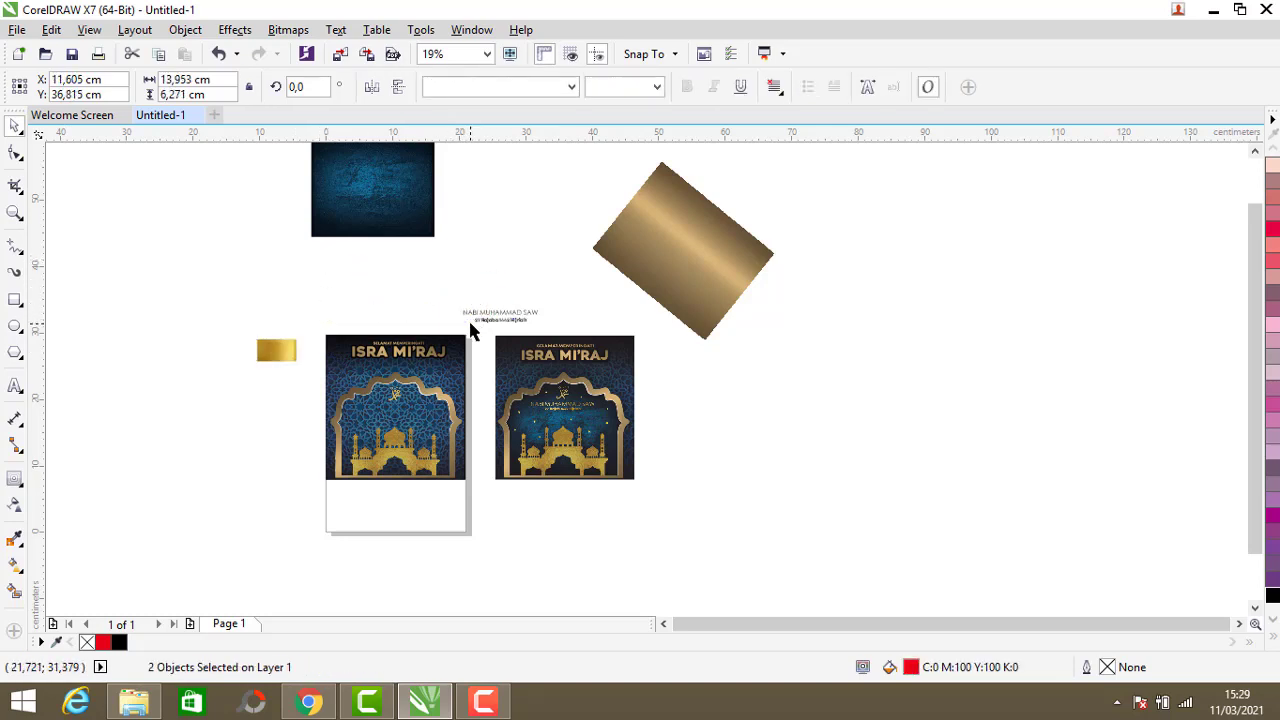
Step: Group the black NABI MUHAMMAD SAW and date lines and move the group just below the small gold texture
scroll(474, 330, up, 2)
drag(407, 270, 632, 333)
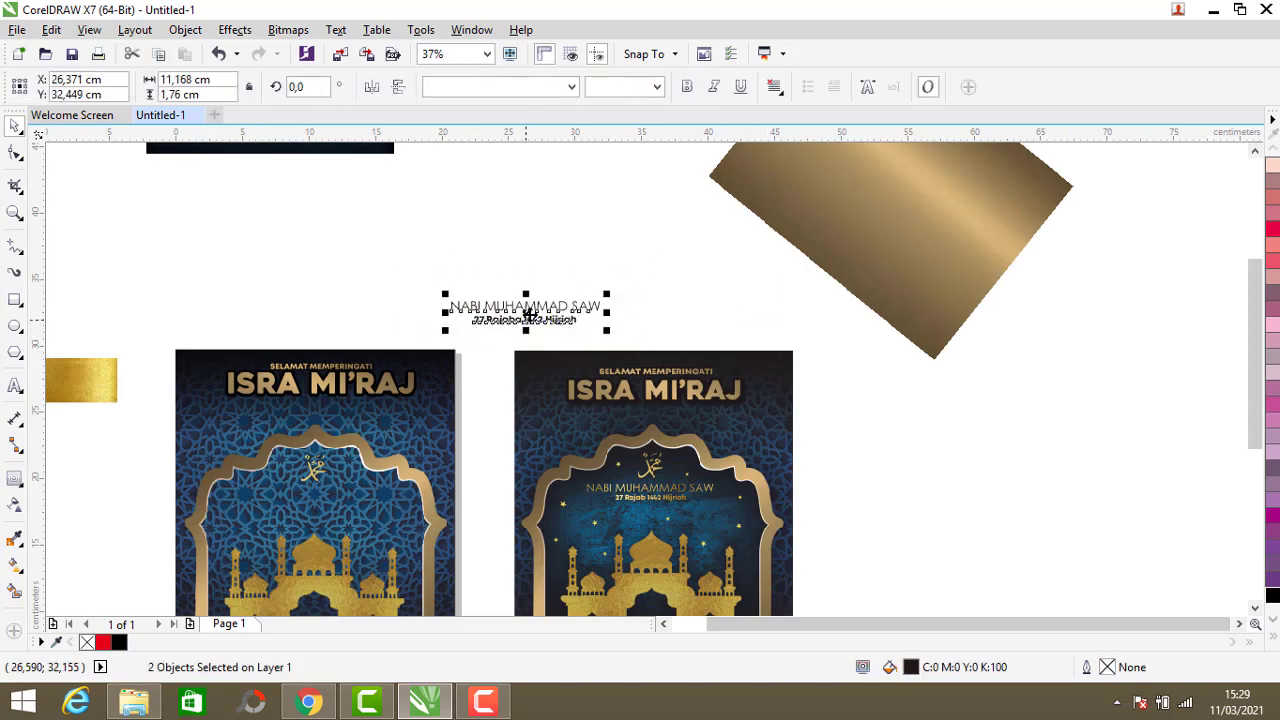
right_click(530, 314)
click(557, 362)
scroll(541, 340, down, 2)
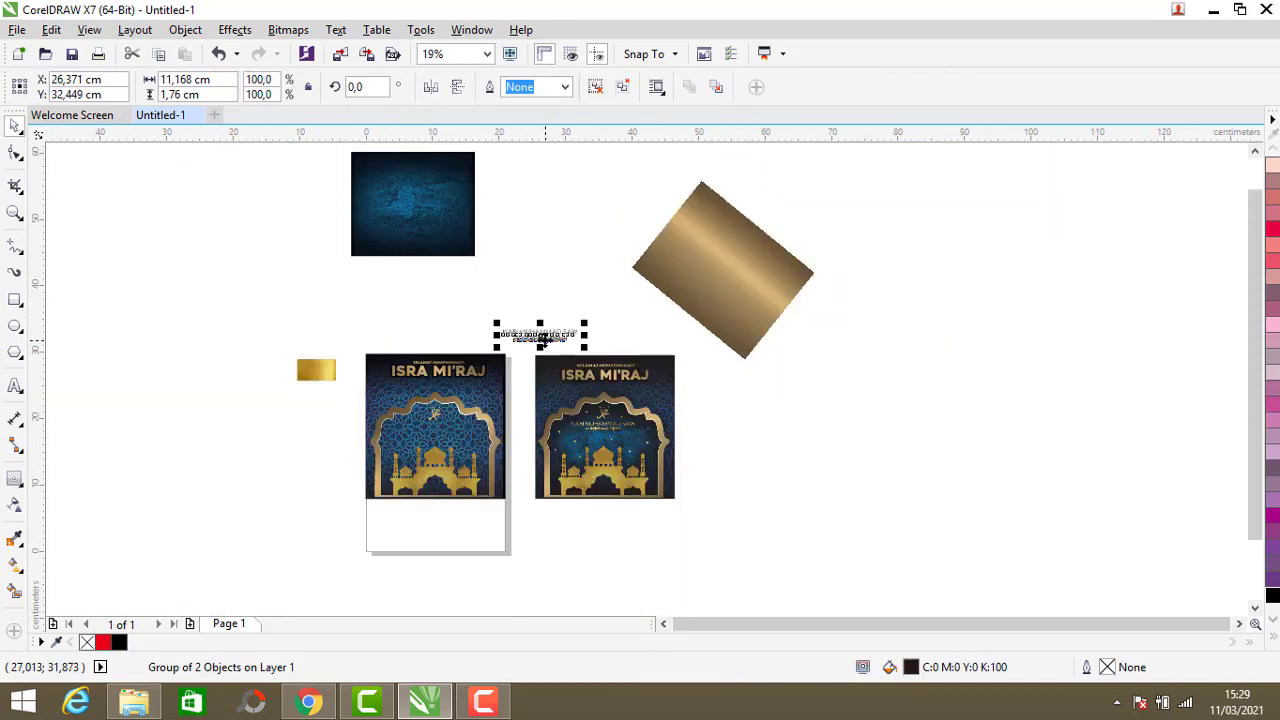
drag(541, 340, 291, 393)
scroll(291, 393, up, 2)
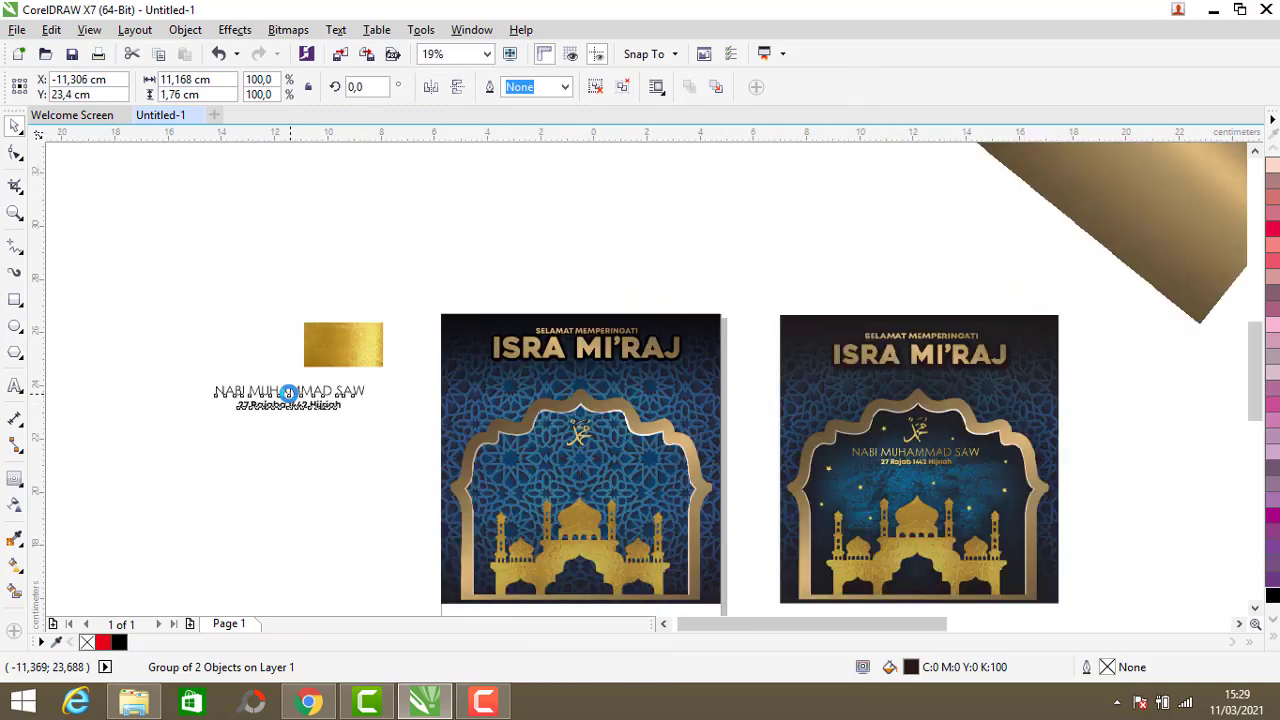
Step: Enlarge the gold texture to about 11.9 × 6.7 cm, mirror it horizontally, and position it behind the black caption lines
scroll(288, 392, up, 2)
click(400, 288)
drag(400, 288, 207, 327)
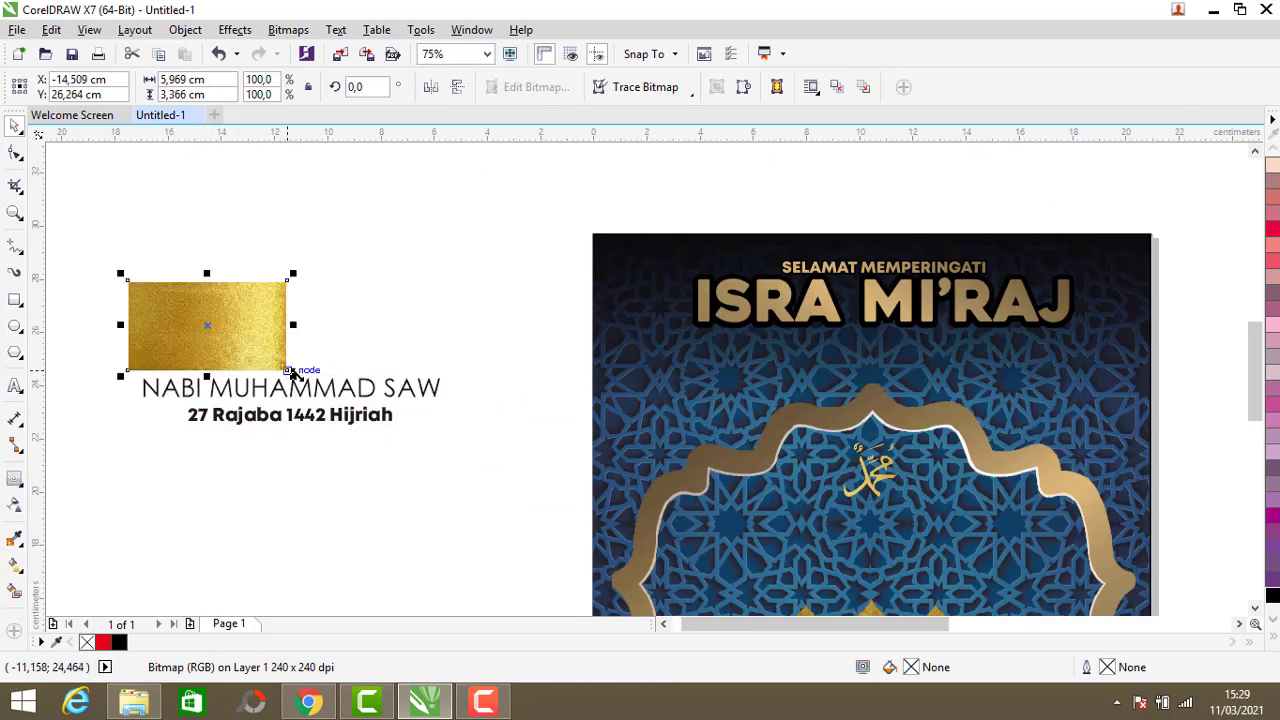
drag(292, 372, 412, 467)
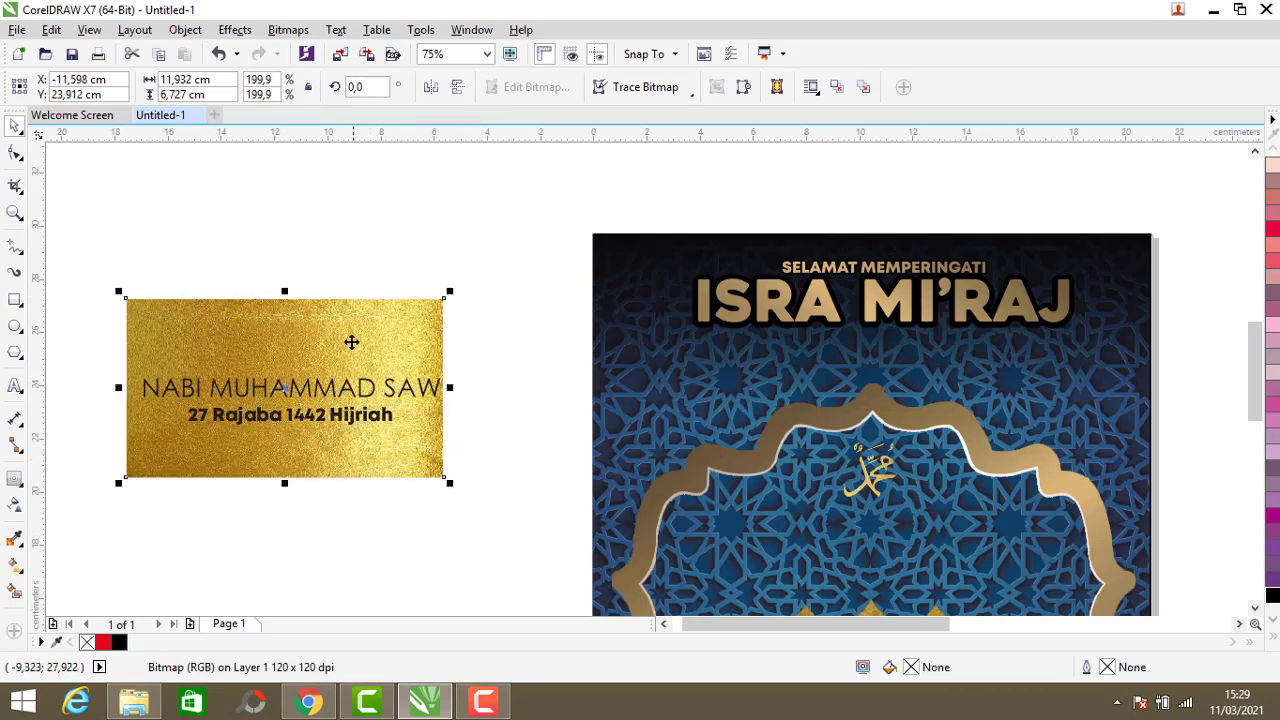
click(430, 88)
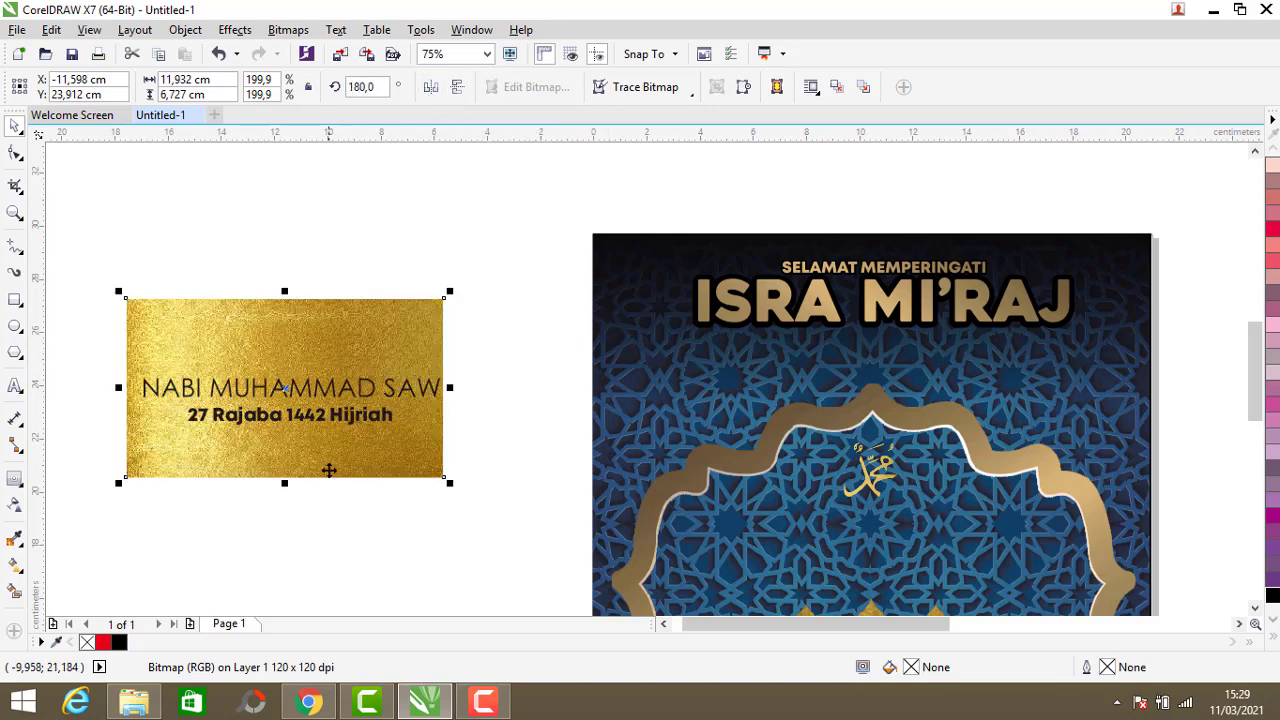
drag(330, 471, 333, 485)
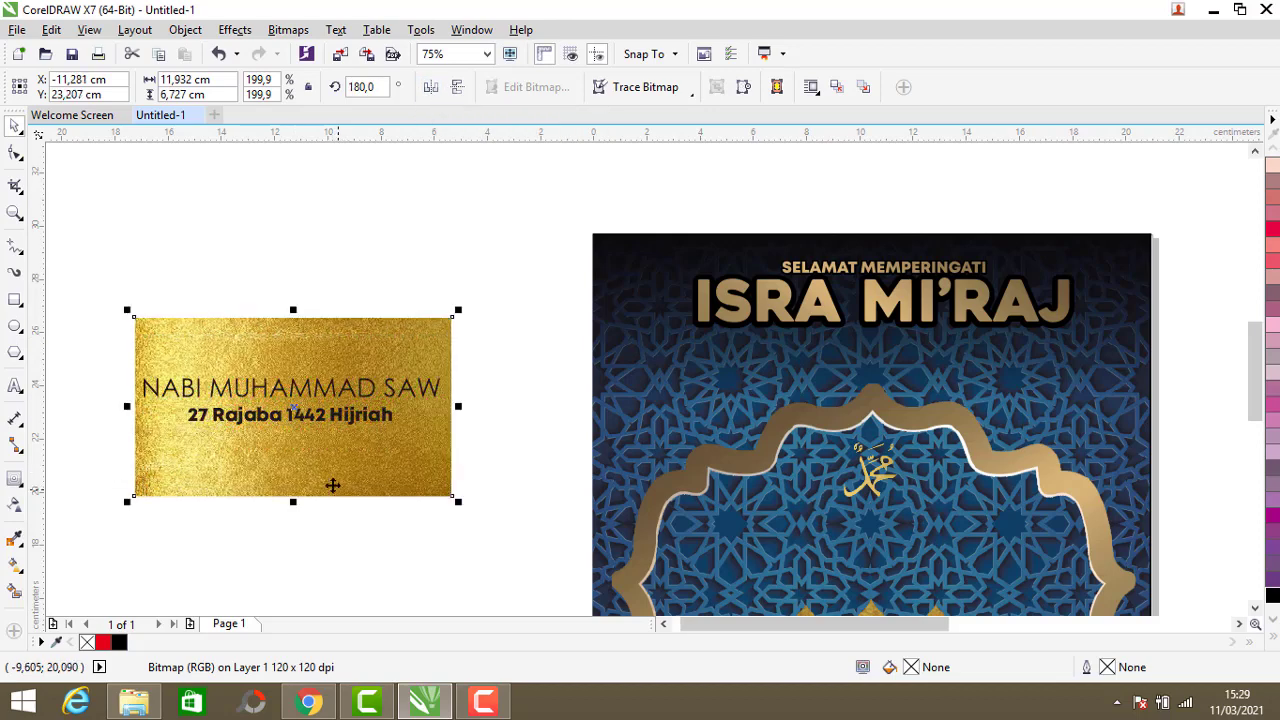
Step: Intersect the gold texture with the grouped caption lines and place the gold text beneath the calligraphy on the poster
drag(96, 298, 522, 550)
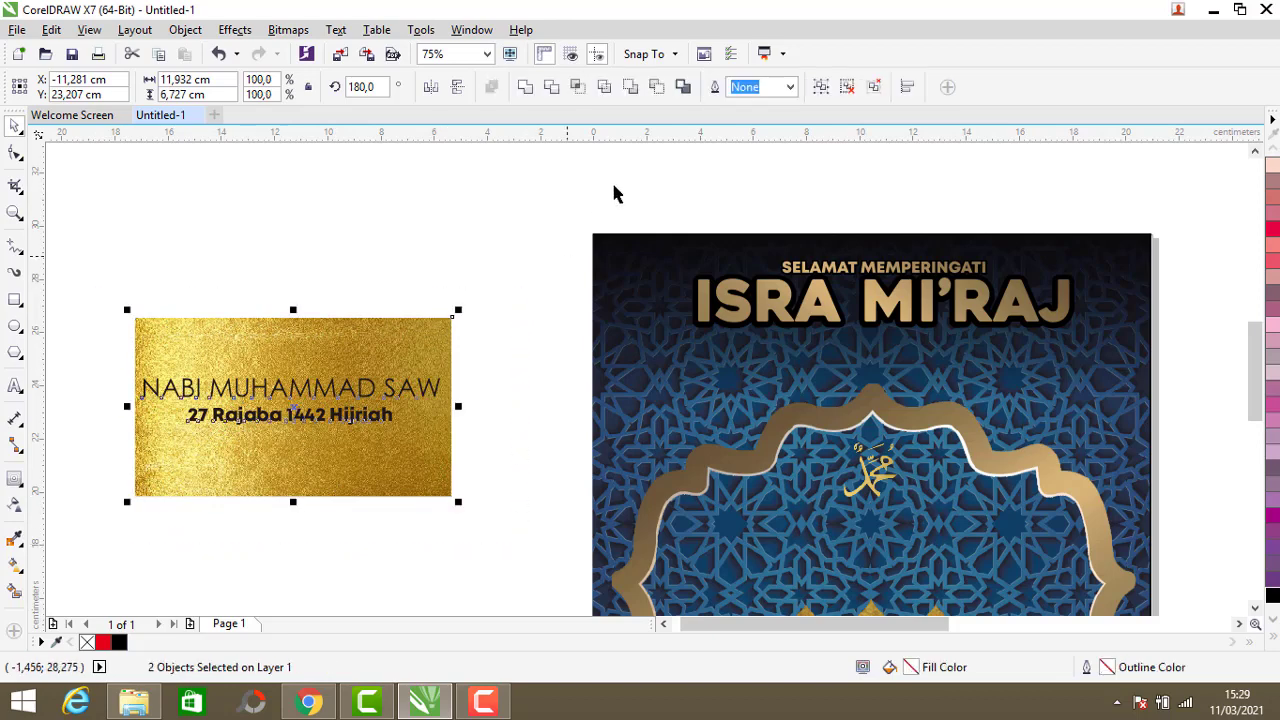
click(577, 88)
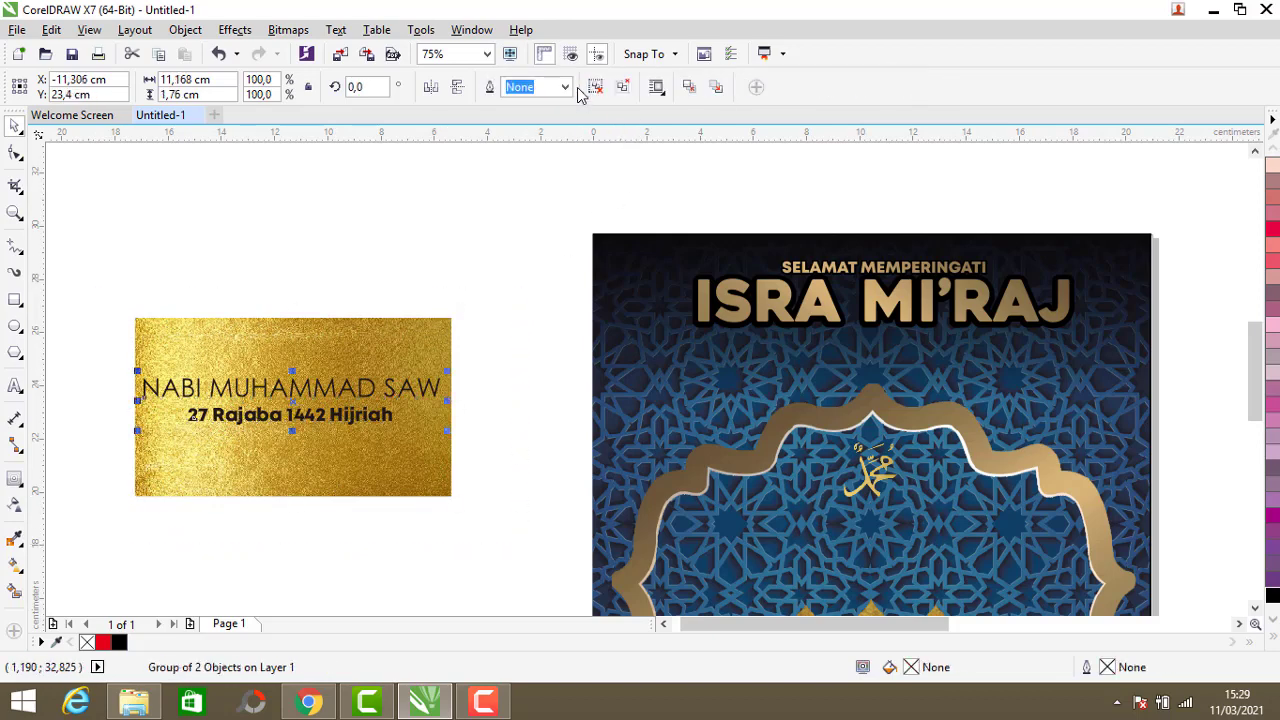
drag(290, 400, 869, 533)
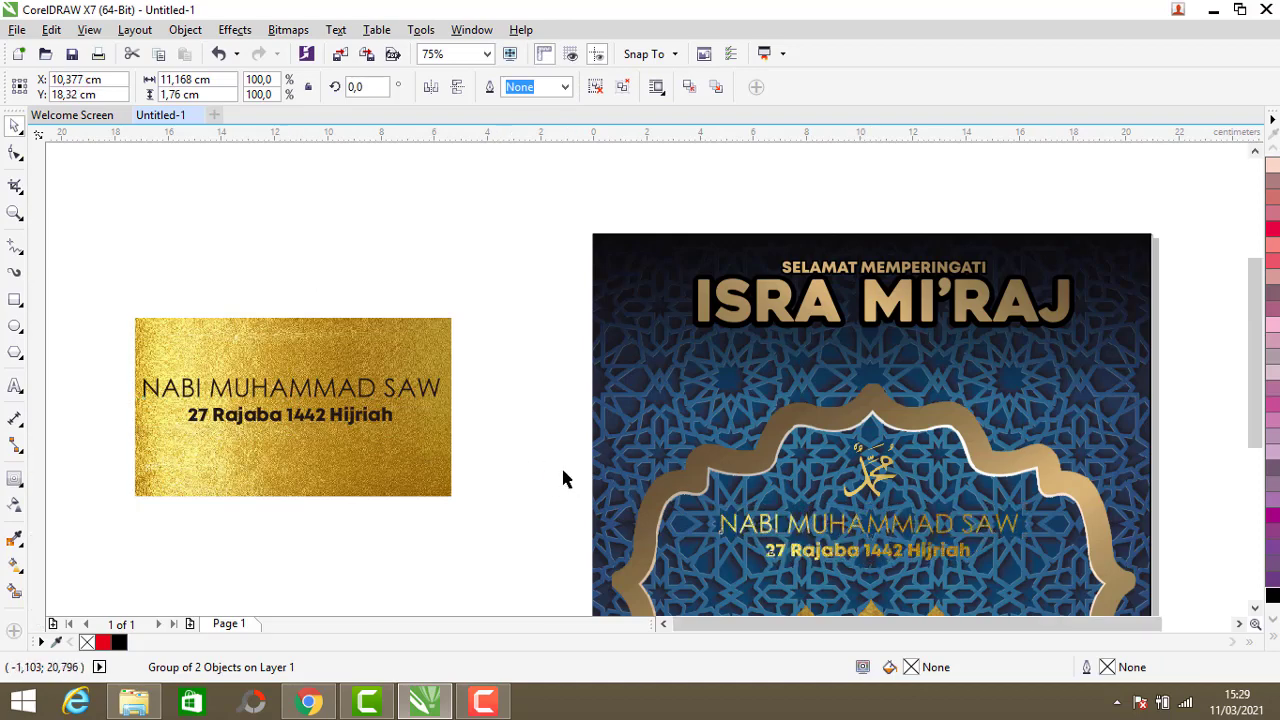
scroll(563, 477, down, 2)
click(885, 528)
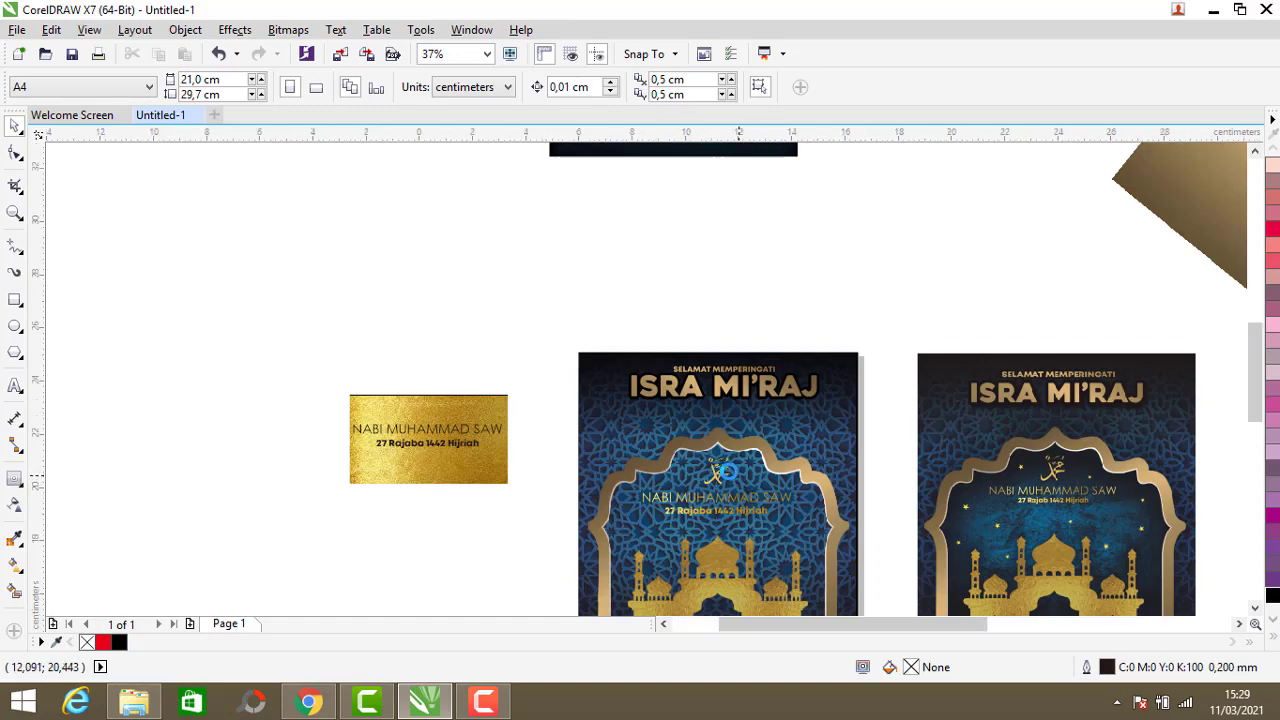
Step: Apply a drop shadow extending downward from the top of the gold calligraphy inside the arch
scroll(738, 478, up, 2)
scroll(678, 455, down, 1)
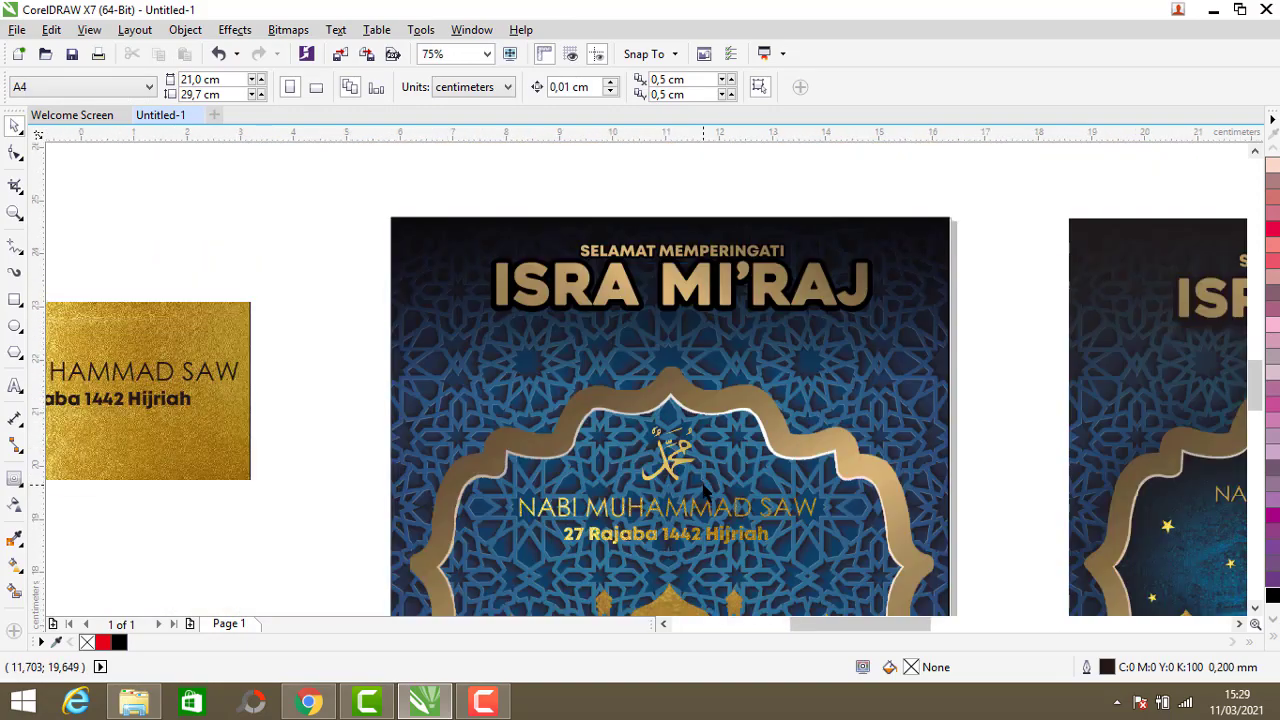
scroll(676, 468, up, 1)
click(668, 440)
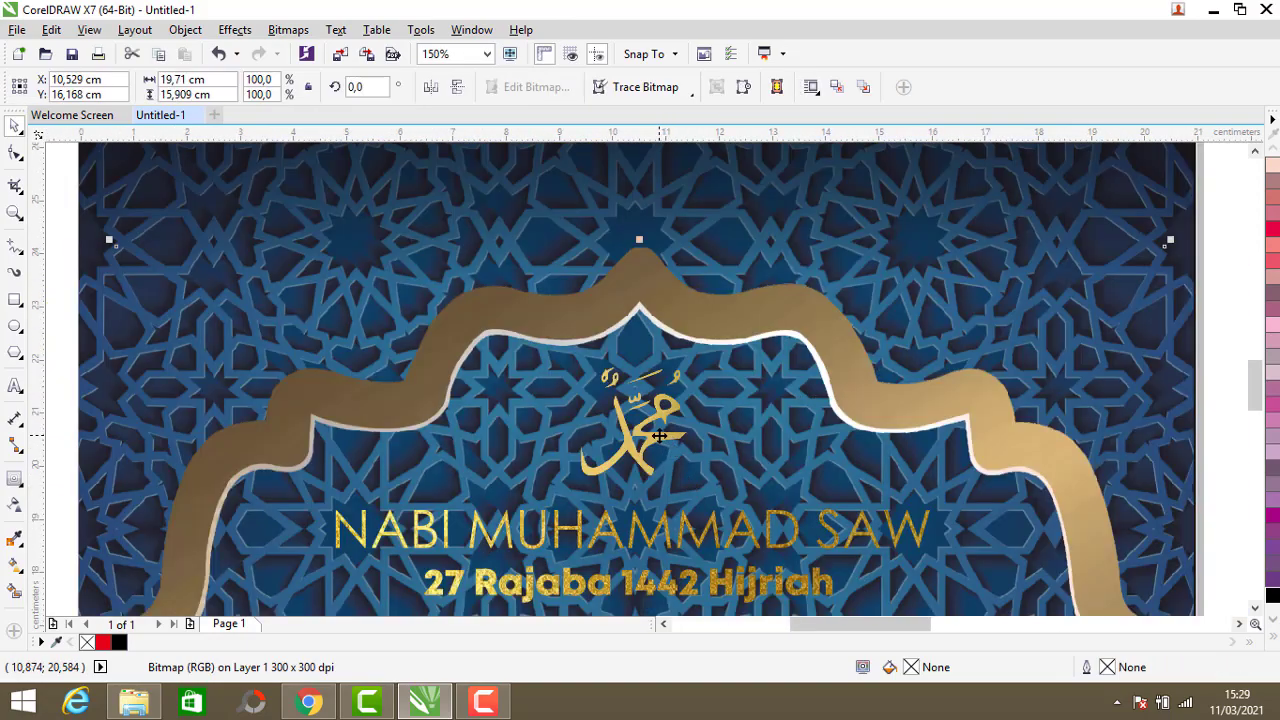
scroll(744, 432, down, 1)
click(999, 380)
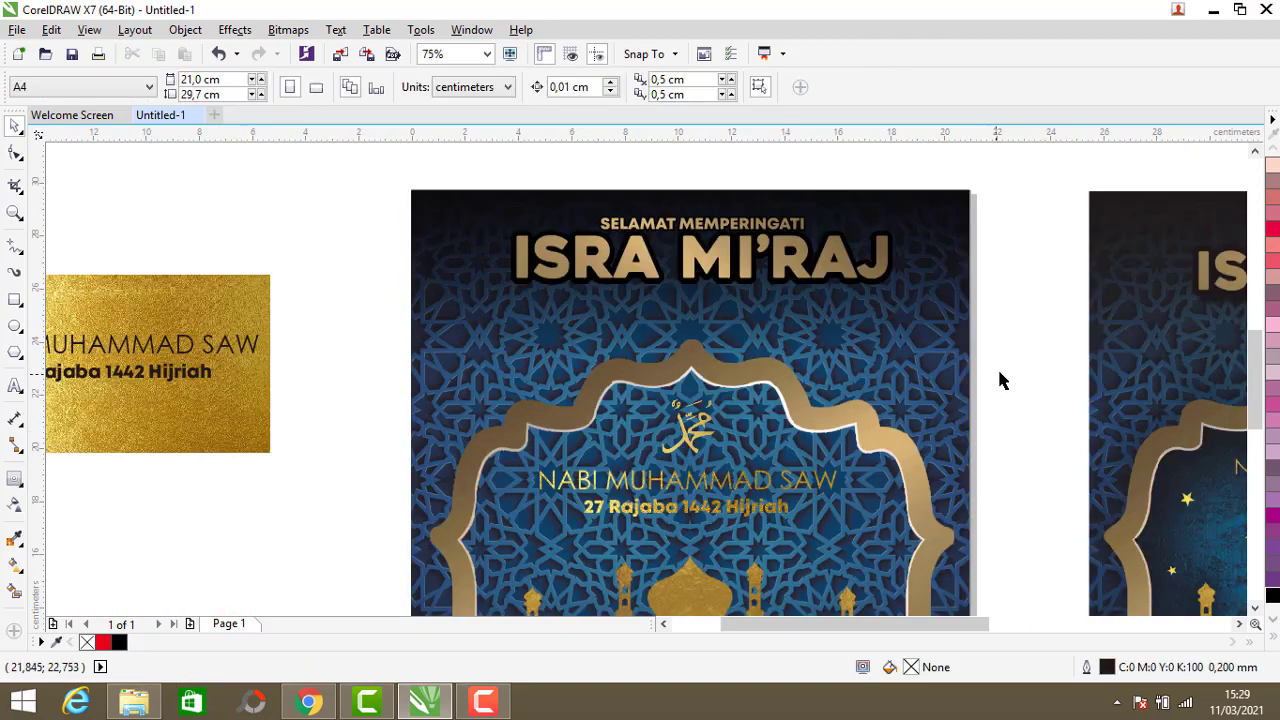
click(700, 440)
scroll(703, 450, up, 2)
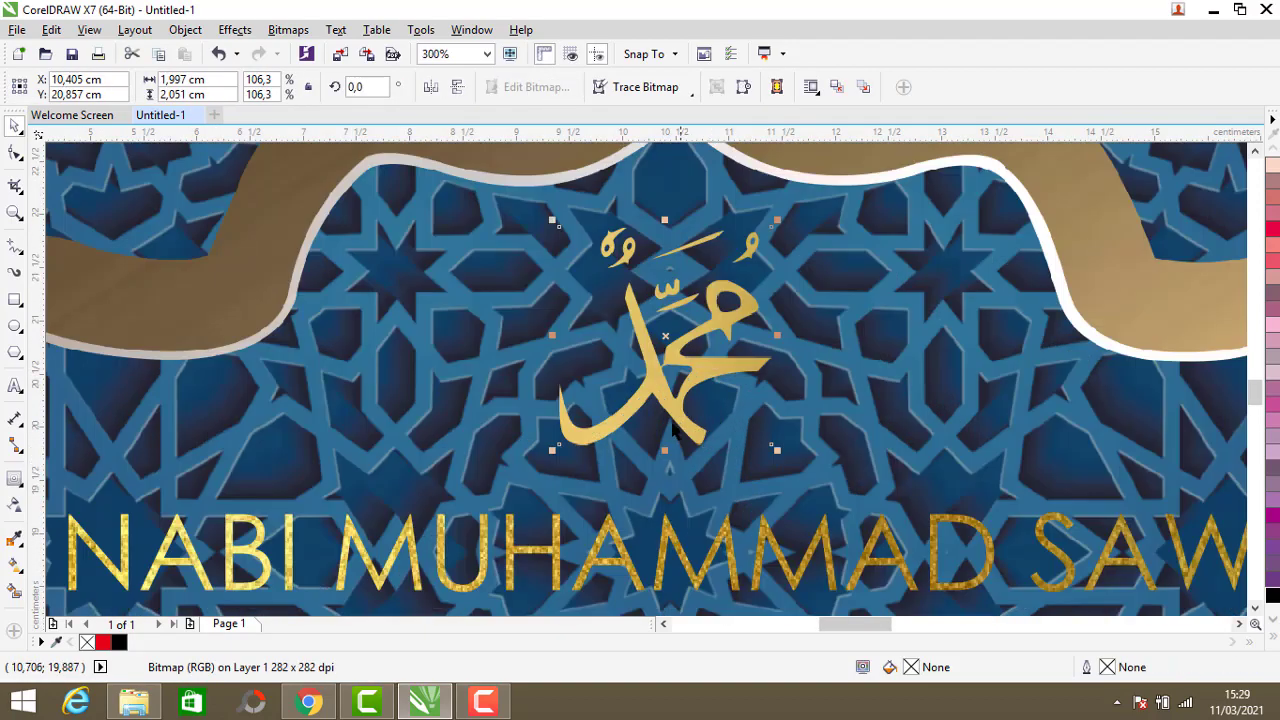
click(25, 486)
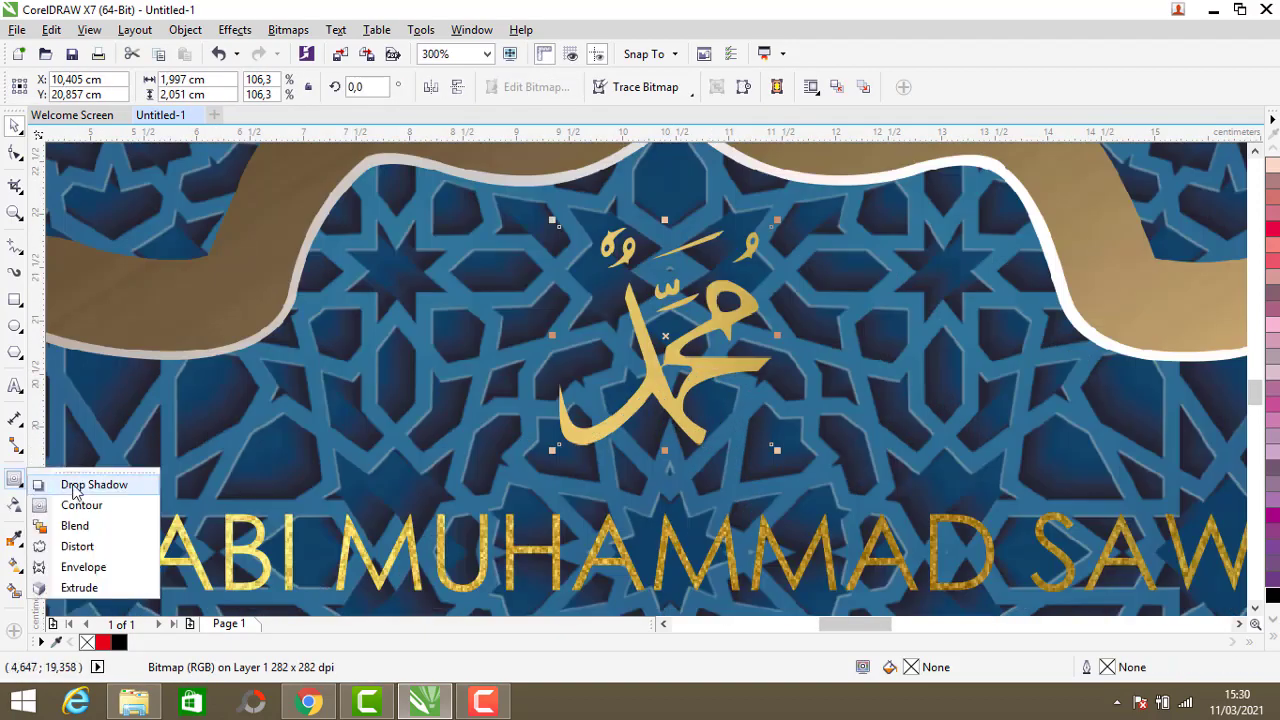
click(75, 486)
drag(665, 228, 676, 464)
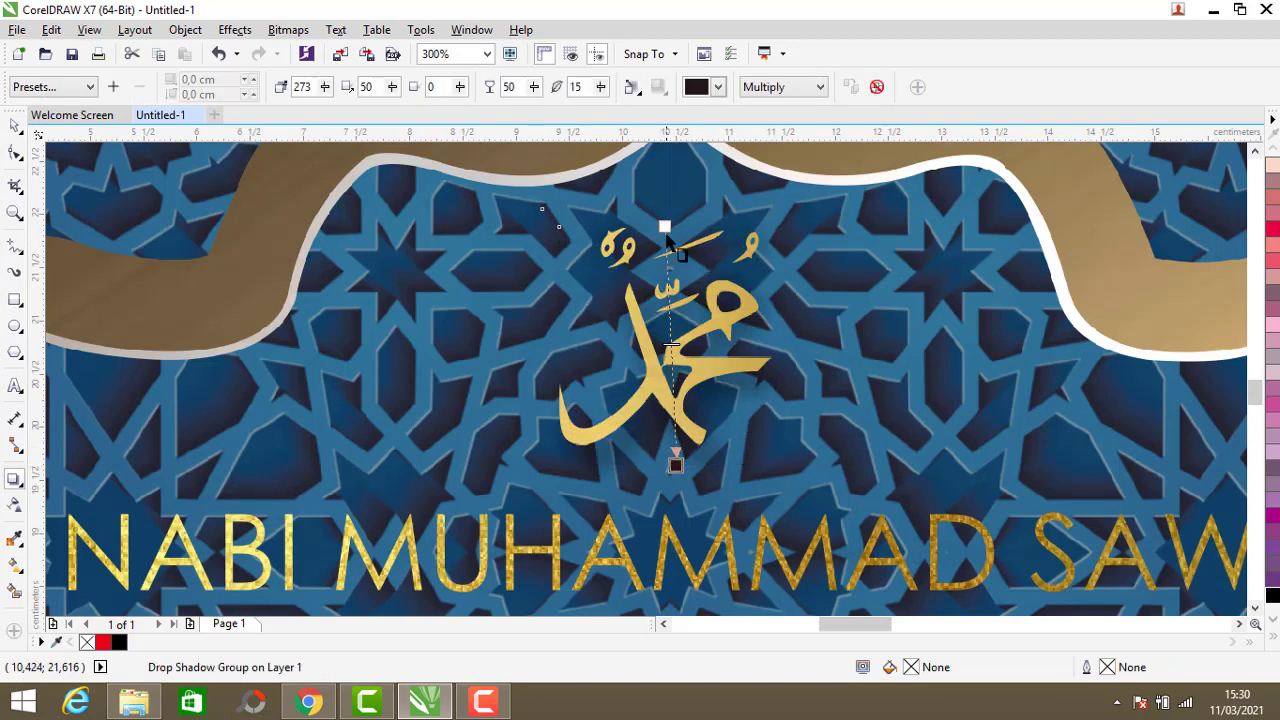
Step: Set the calligraphy shadow's opacity to 100 and shorten the shadow so it falls straight down at 270 degrees
click(534, 88)
drag(532, 112, 585, 124)
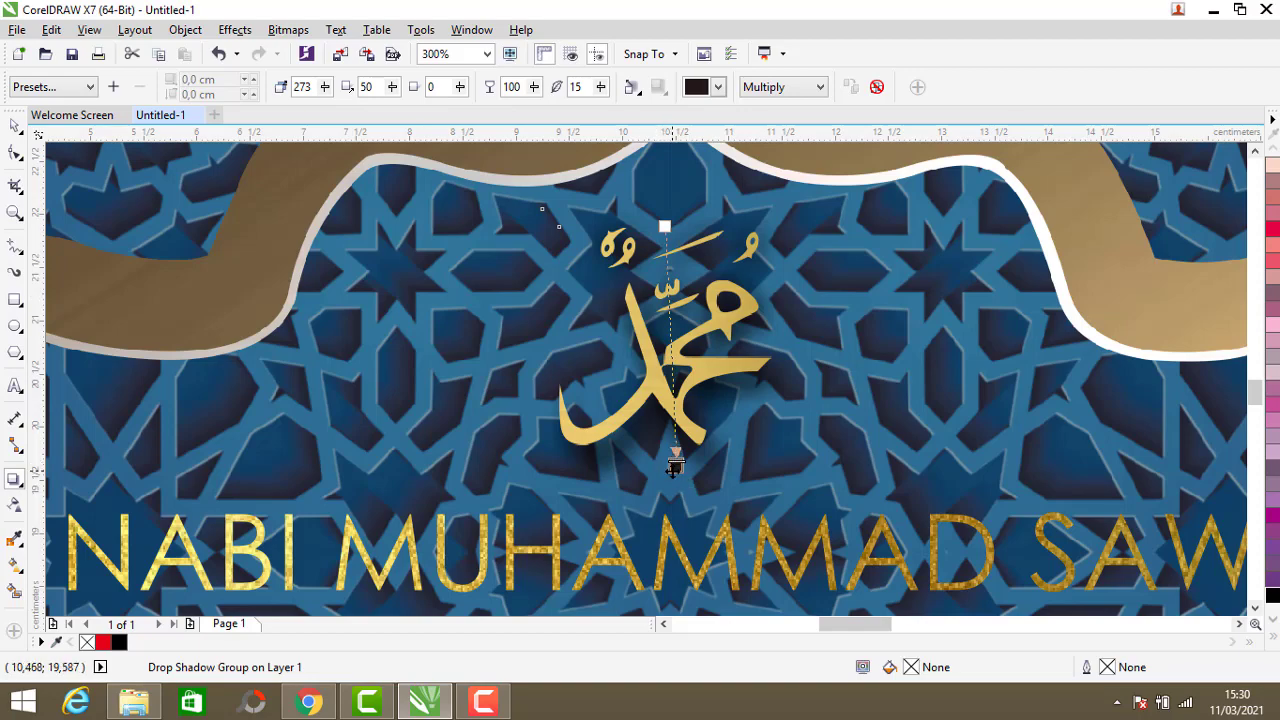
drag(676, 465, 663, 449)
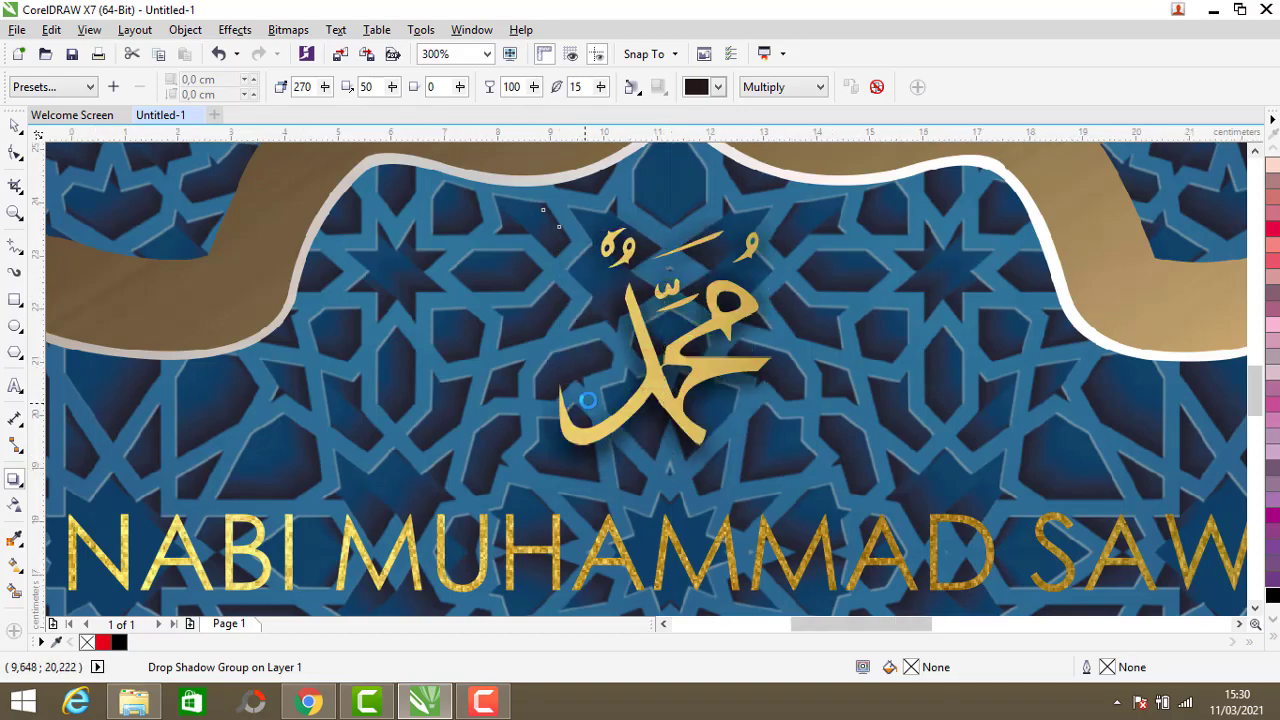
Step: Apply a downward drop shadow with opacity 100 to the gold NABI MUHAMMAD SAW line and shorten it slightly
scroll(643, 437, down, 4)
scroll(643, 437, up, 3)
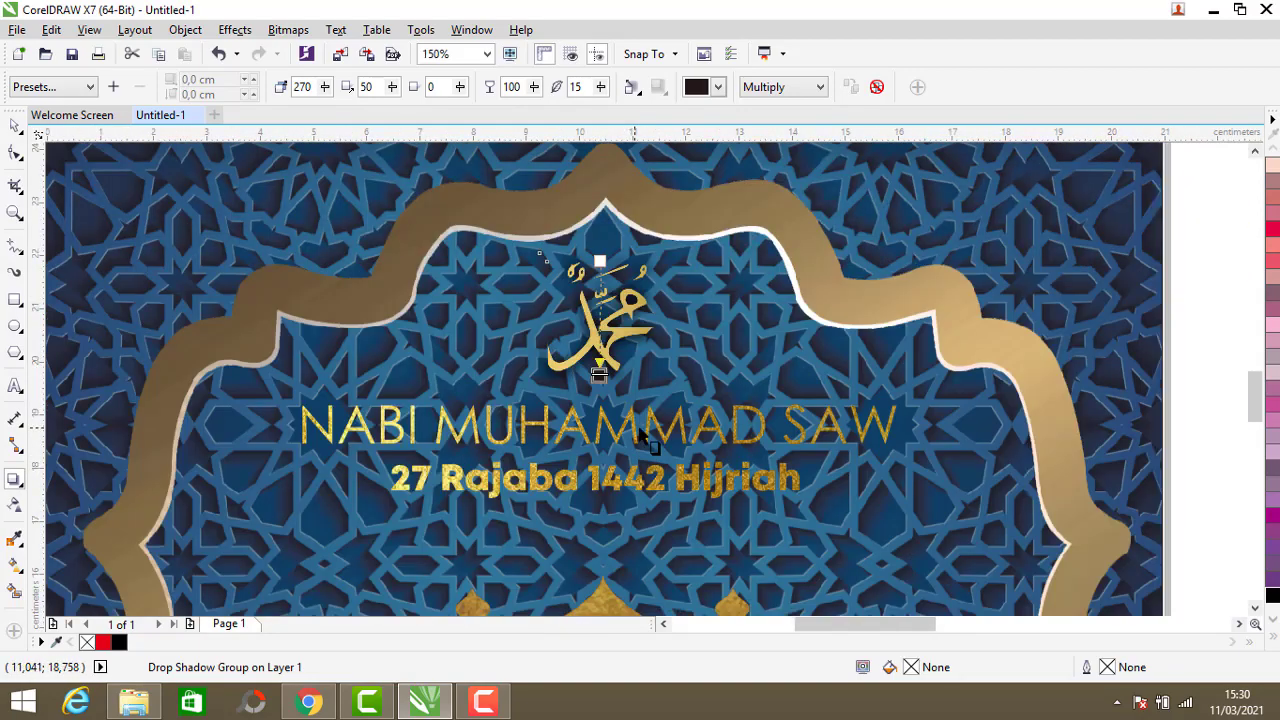
click(635, 437)
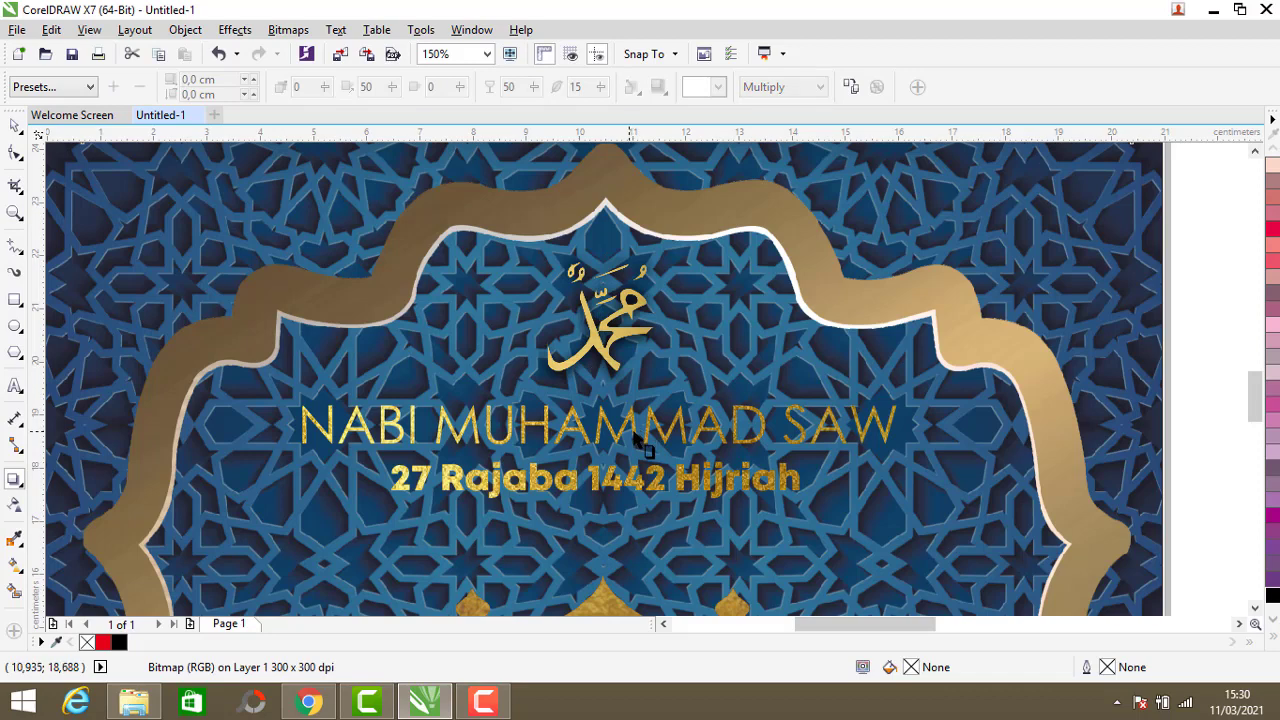
click(14, 126)
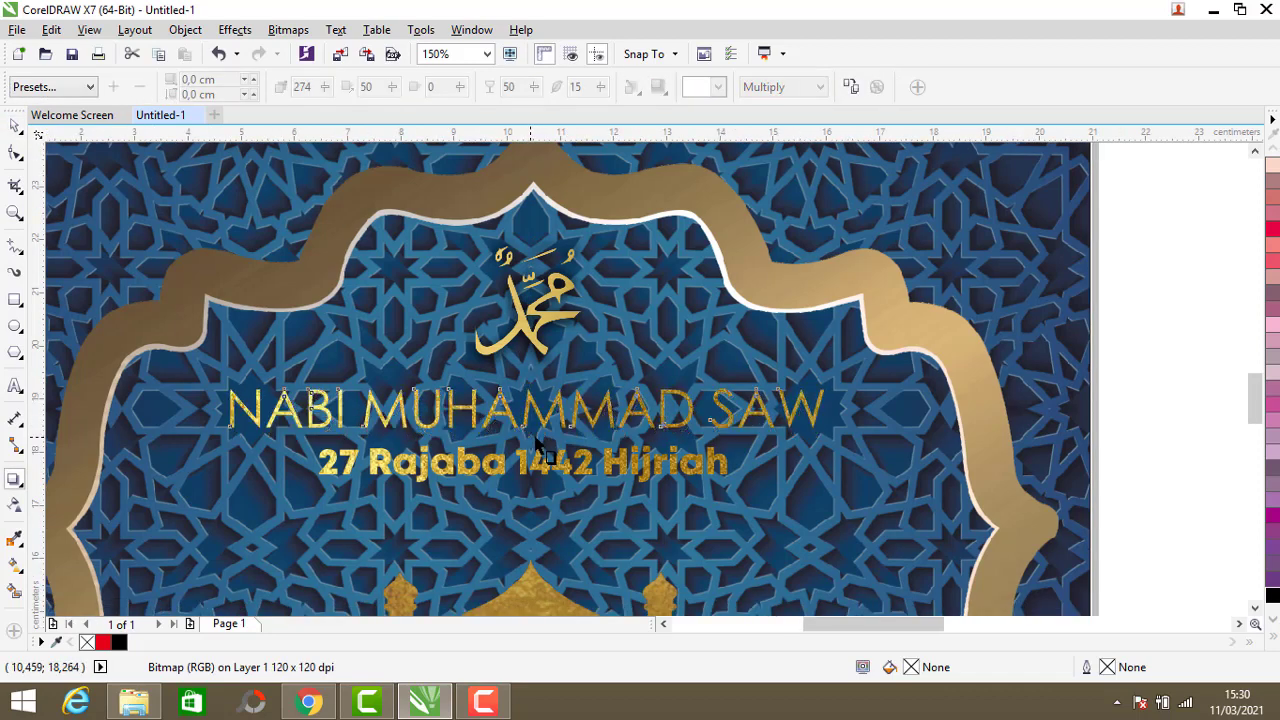
click(535, 443)
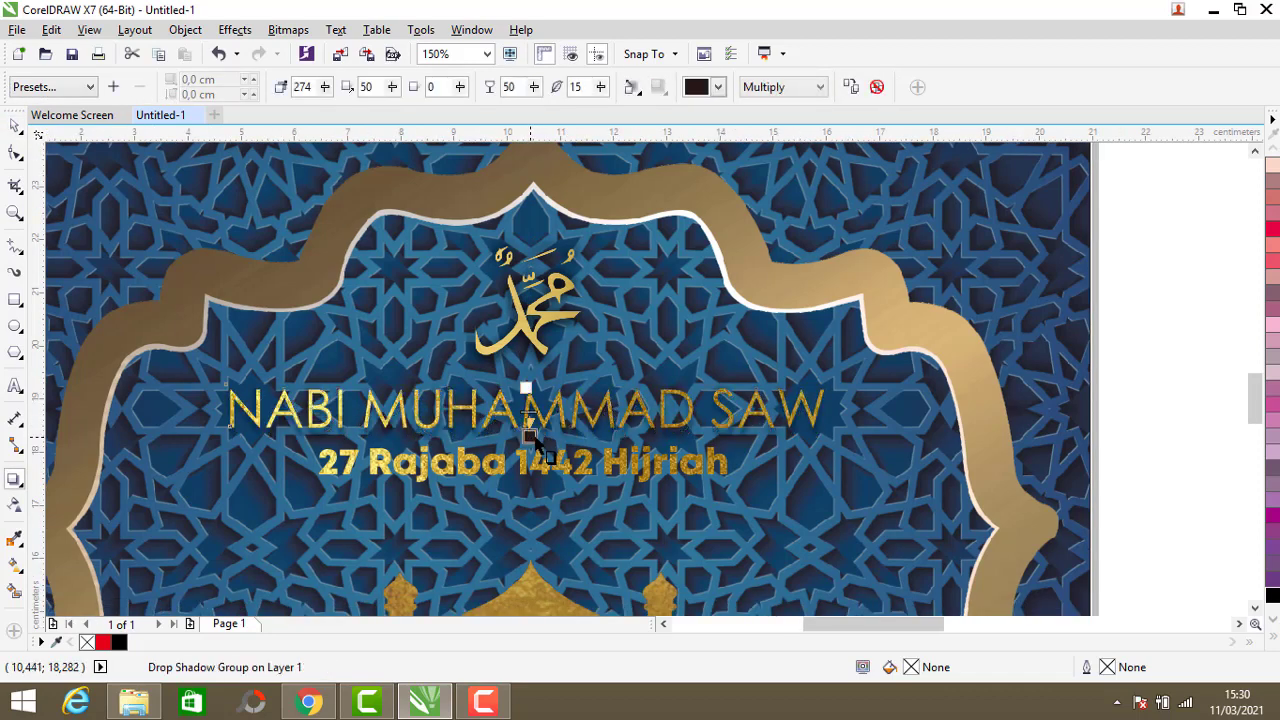
drag(535, 113, 603, 127)
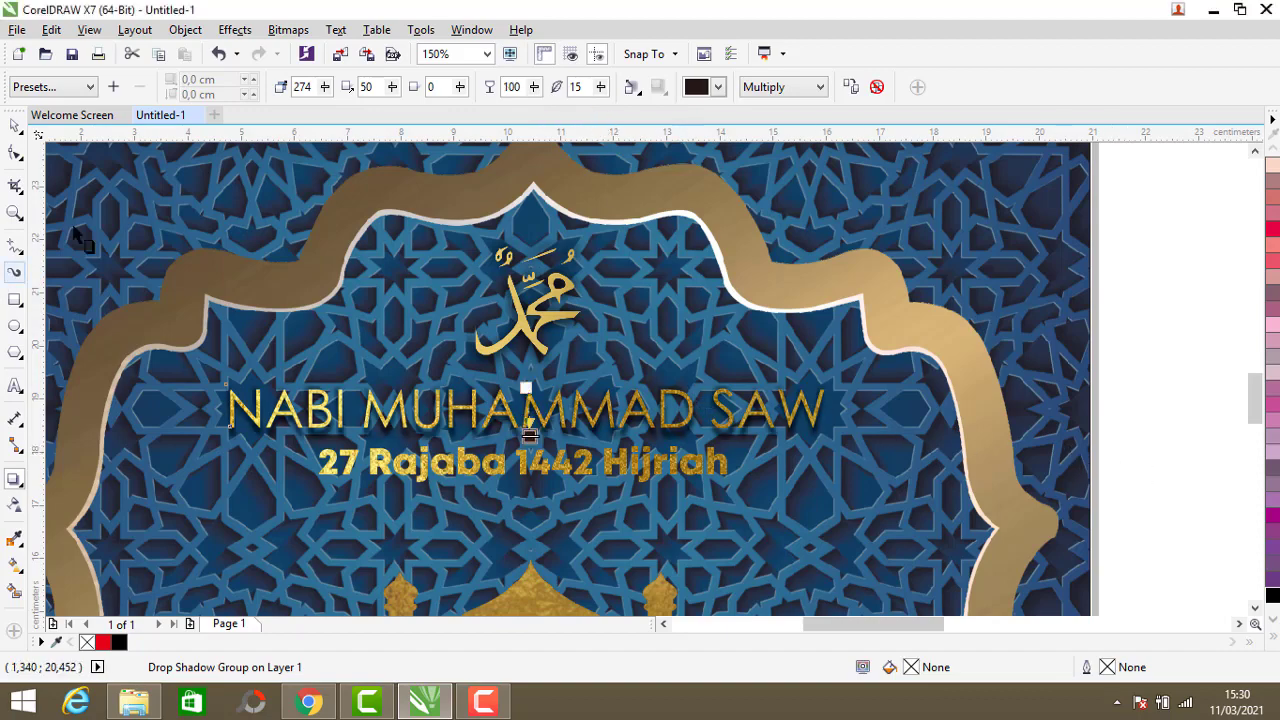
scroll(505, 444, up, 3)
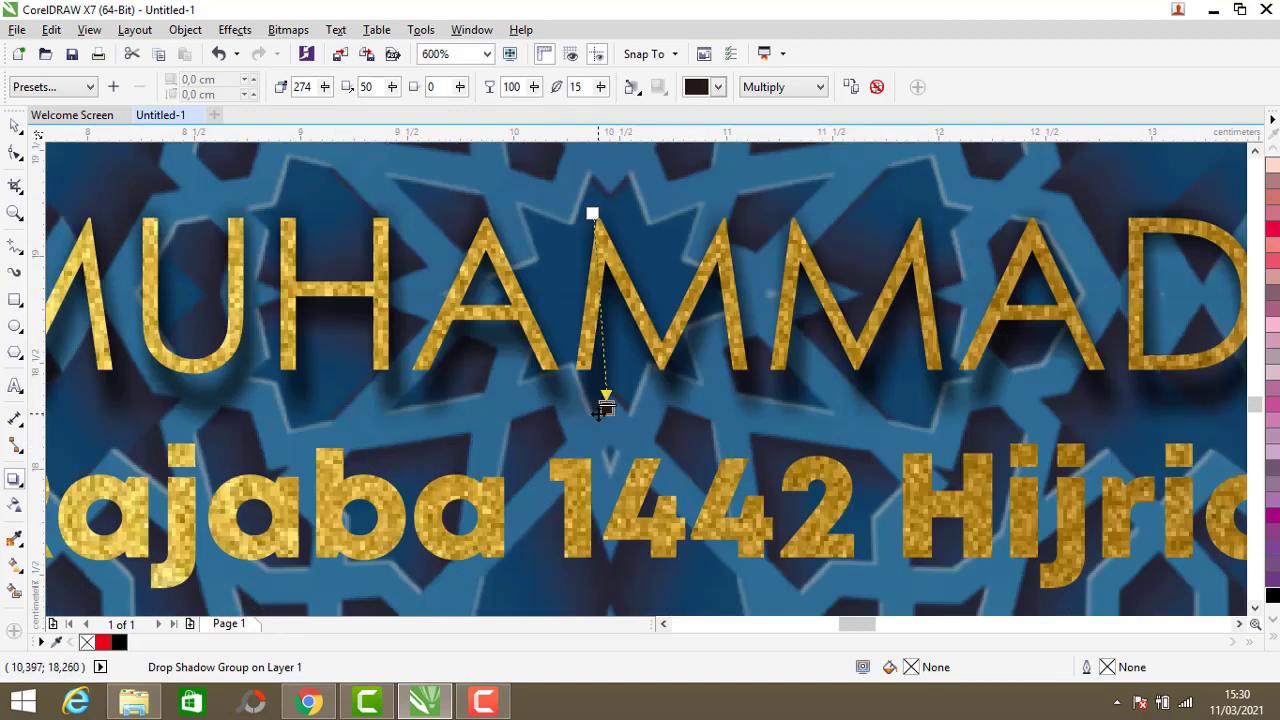
mouse_move(603, 406)
mouse_down()
mouse_move(597, 380)
mouse_move(601, 390)
mouse_up()
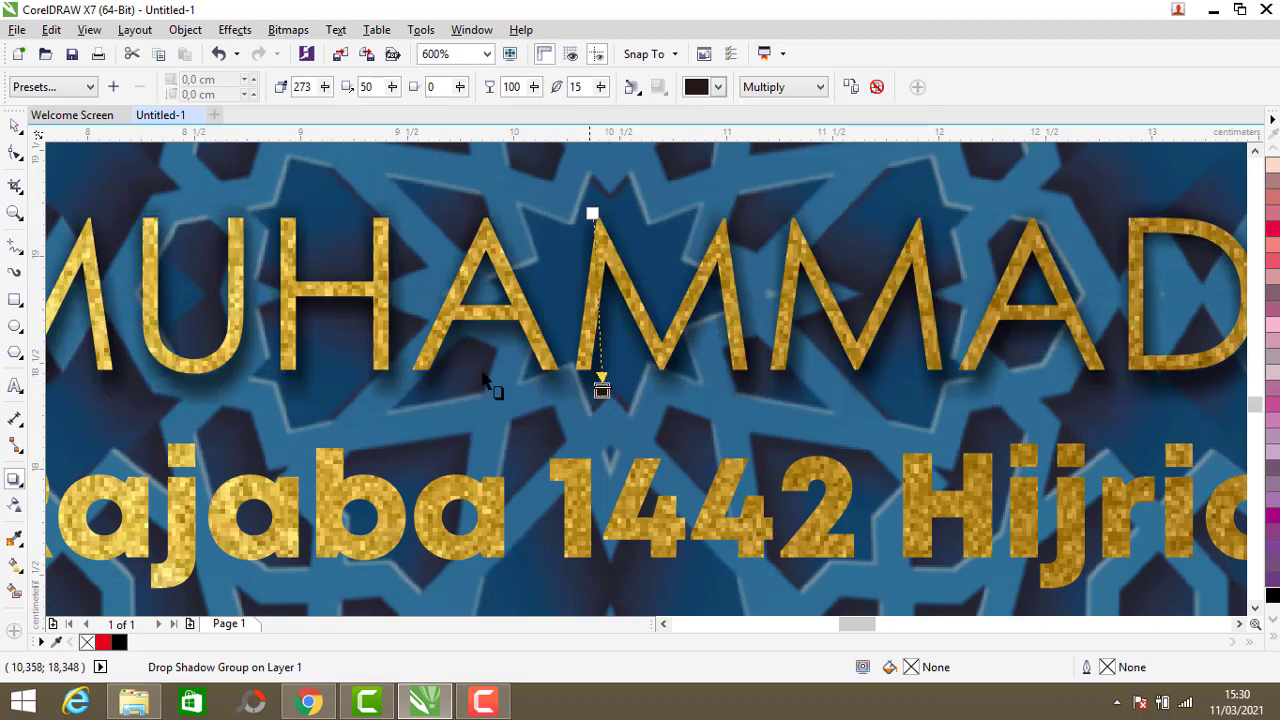
Step: Apply a downward drop shadow to the gold 27 Rajaba 1442 Hijriah date line and set its opacity to 100
scroll(75, 310, down, 3)
scroll(262, 412, down, 3)
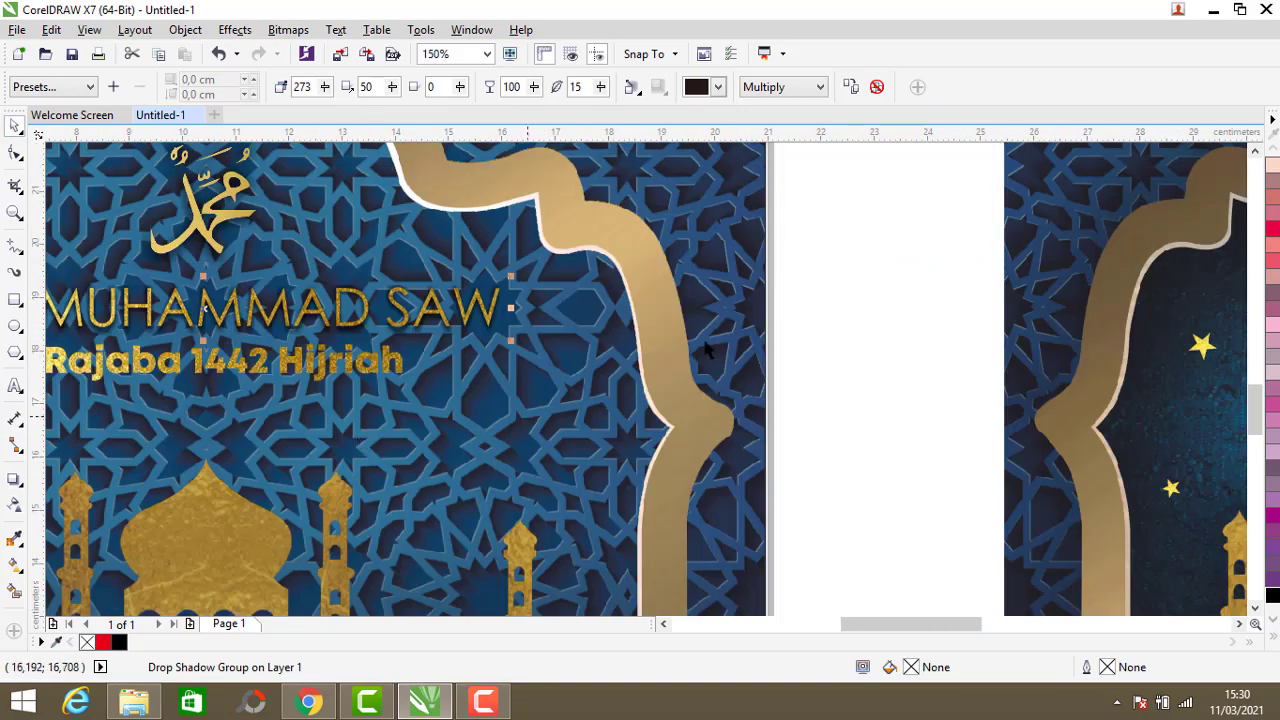
scroll(826, 323, left, 5)
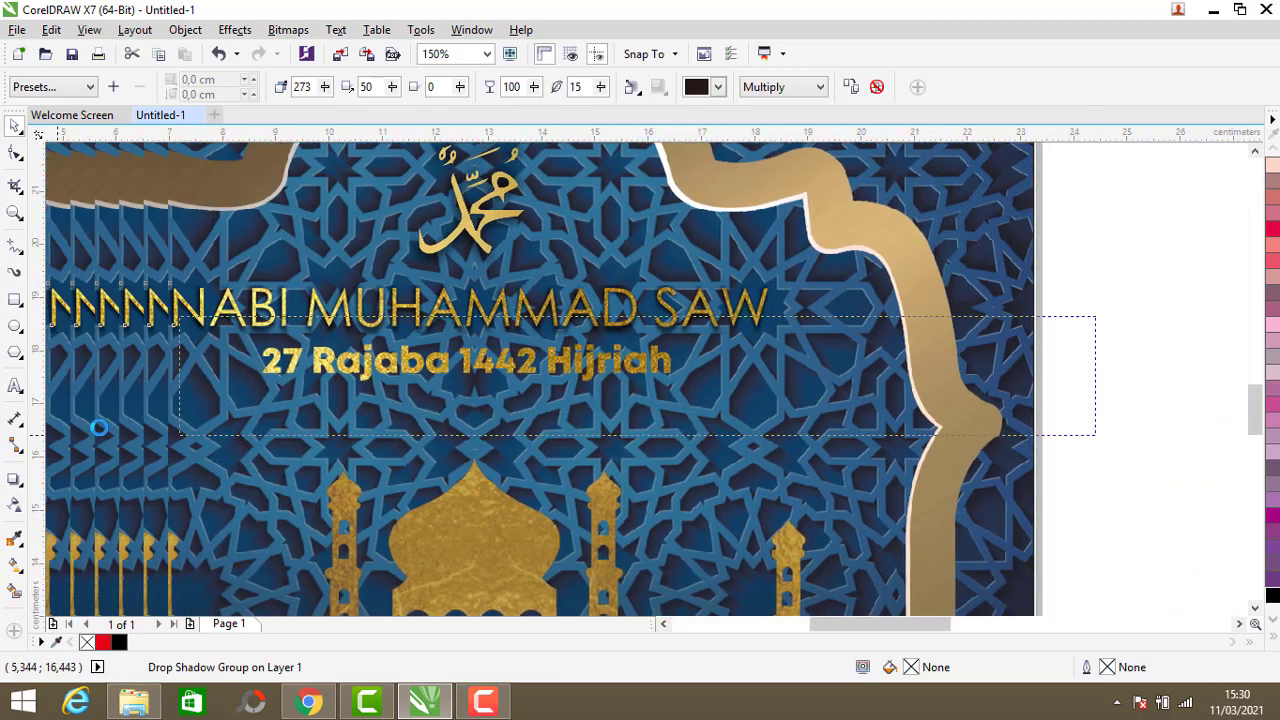
key(ctrl+k)
click(15, 477)
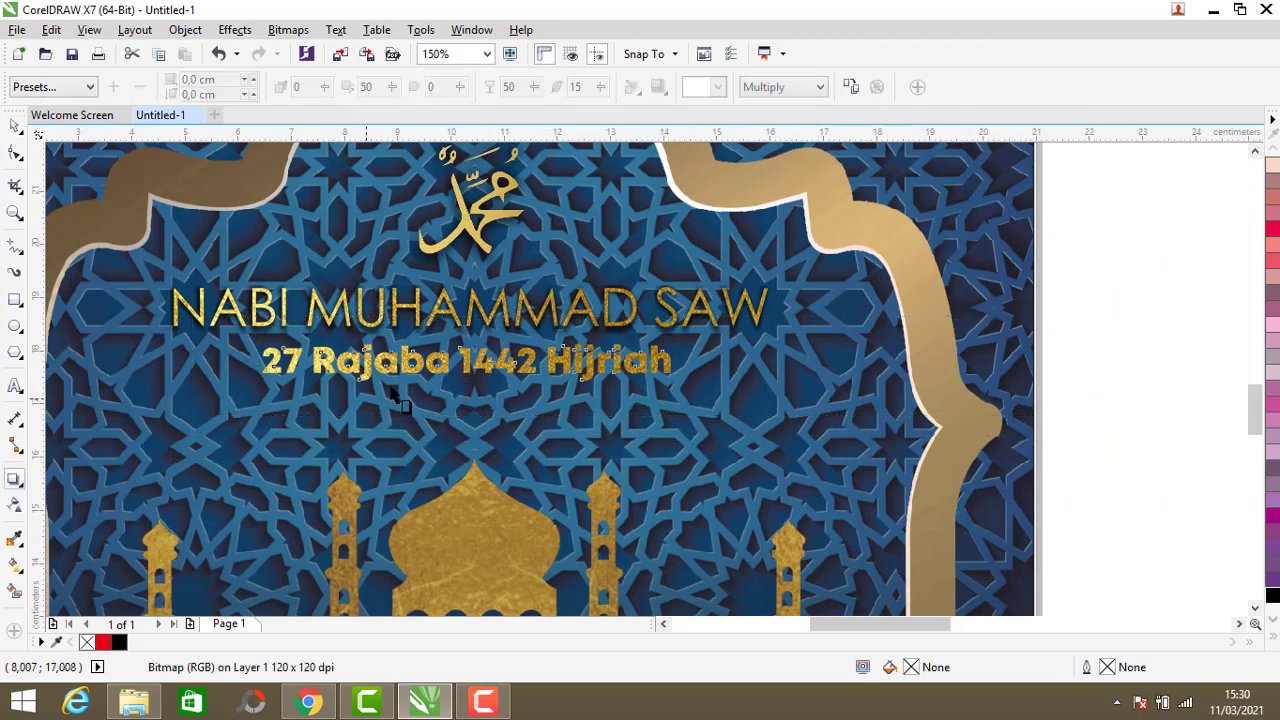
scroll(470, 340, up, 3)
drag(484, 301, 502, 462)
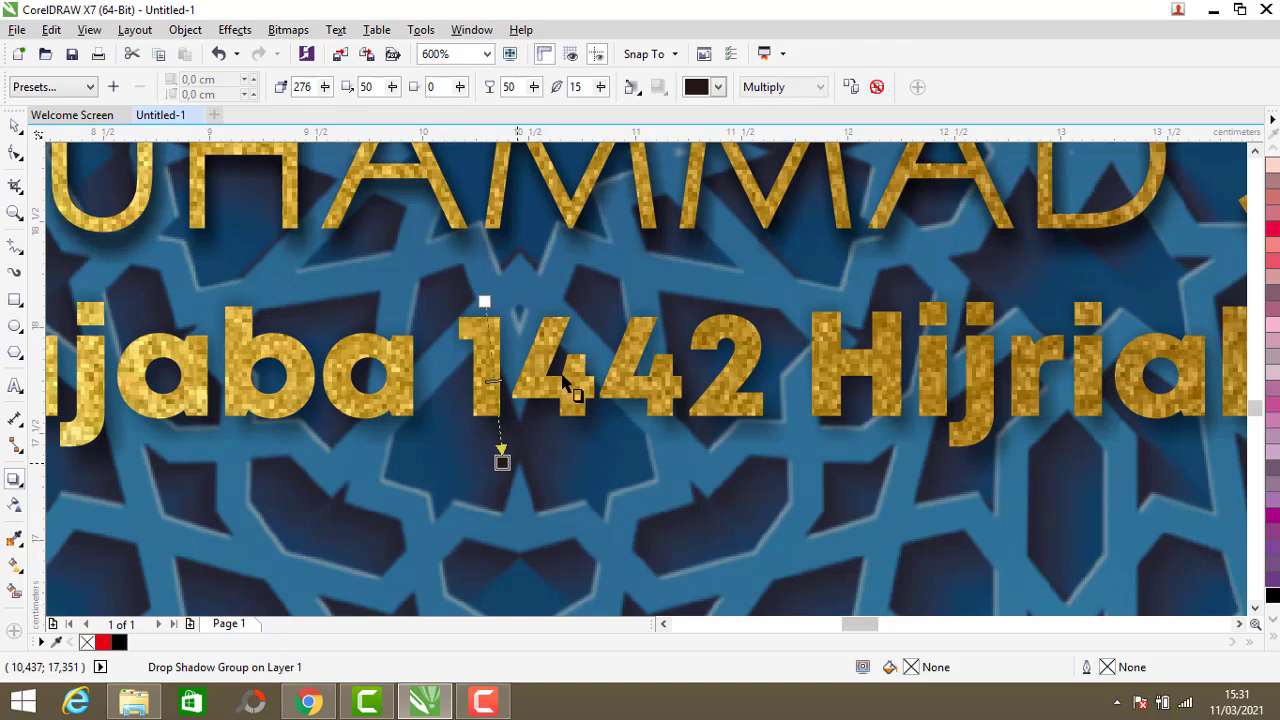
click(536, 87)
drag(533, 113, 578, 110)
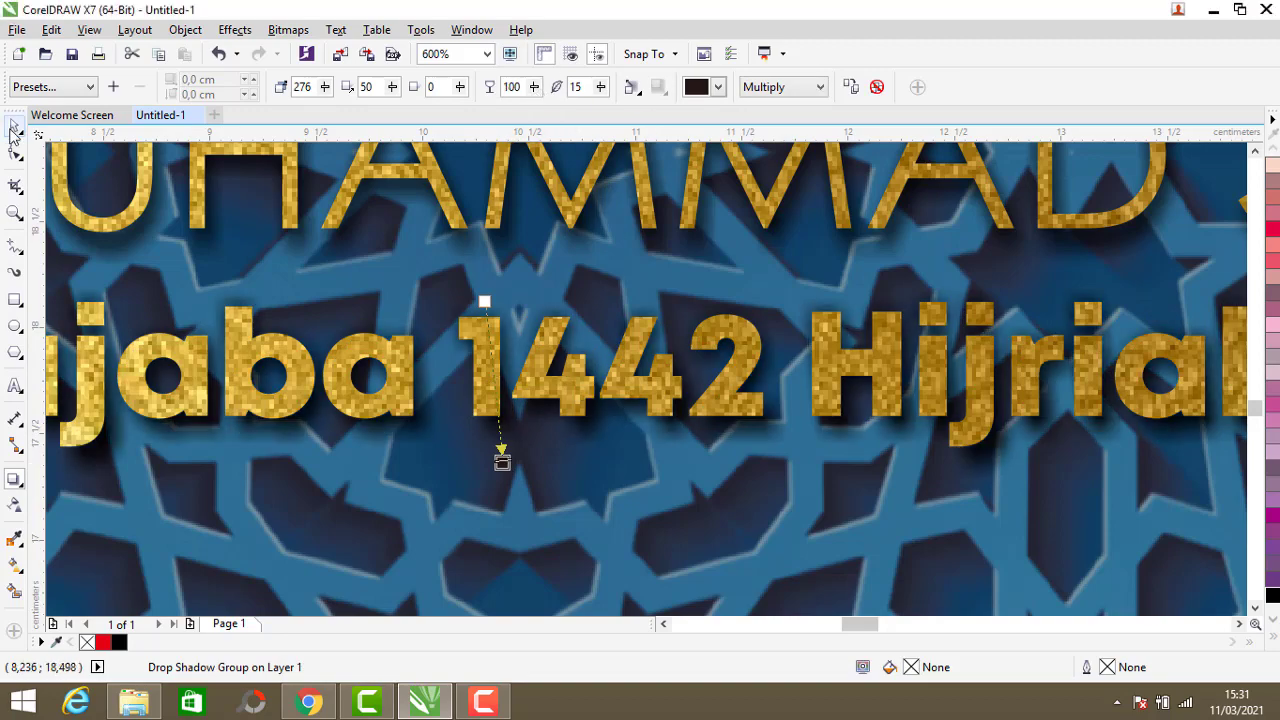
scroll(345, 438, down, 2)
scroll(345, 438, down, 3)
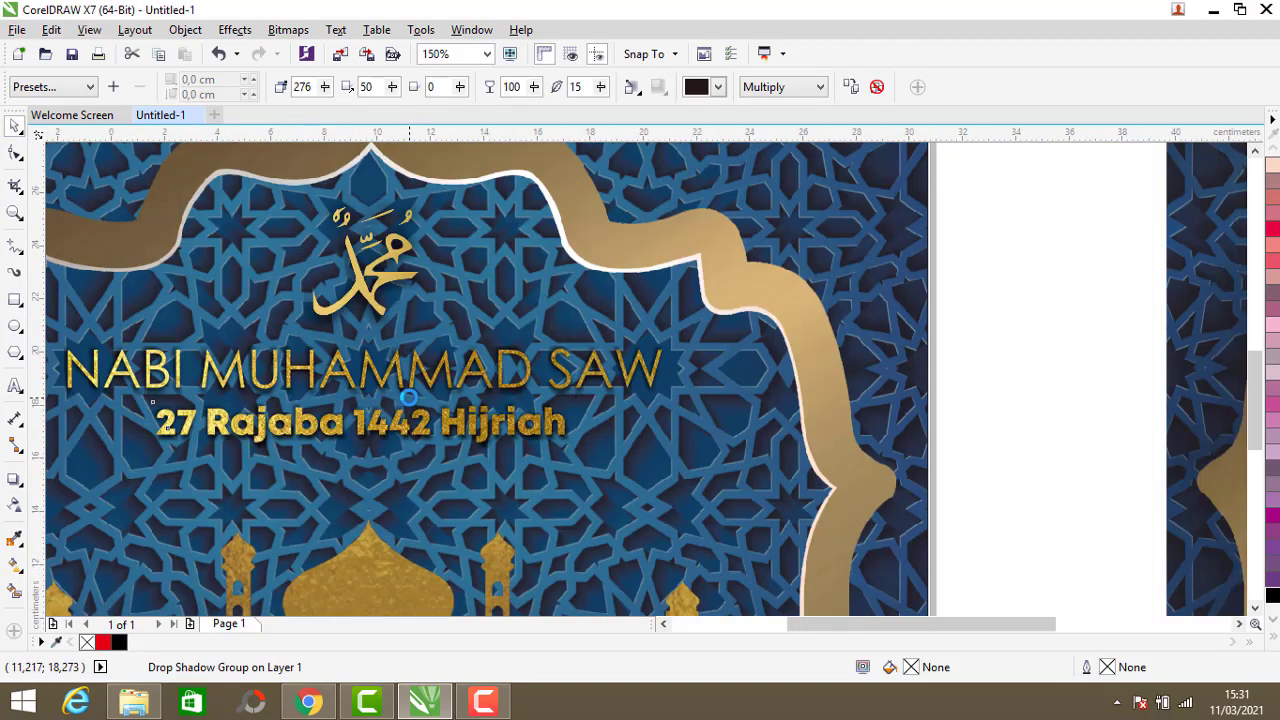
Step: Delete the two leftover caption lines from the gold texture beside the poster and move the texture slightly
scroll(740, 430, down, 2)
click(725, 428)
scroll(513, 405, down, 1)
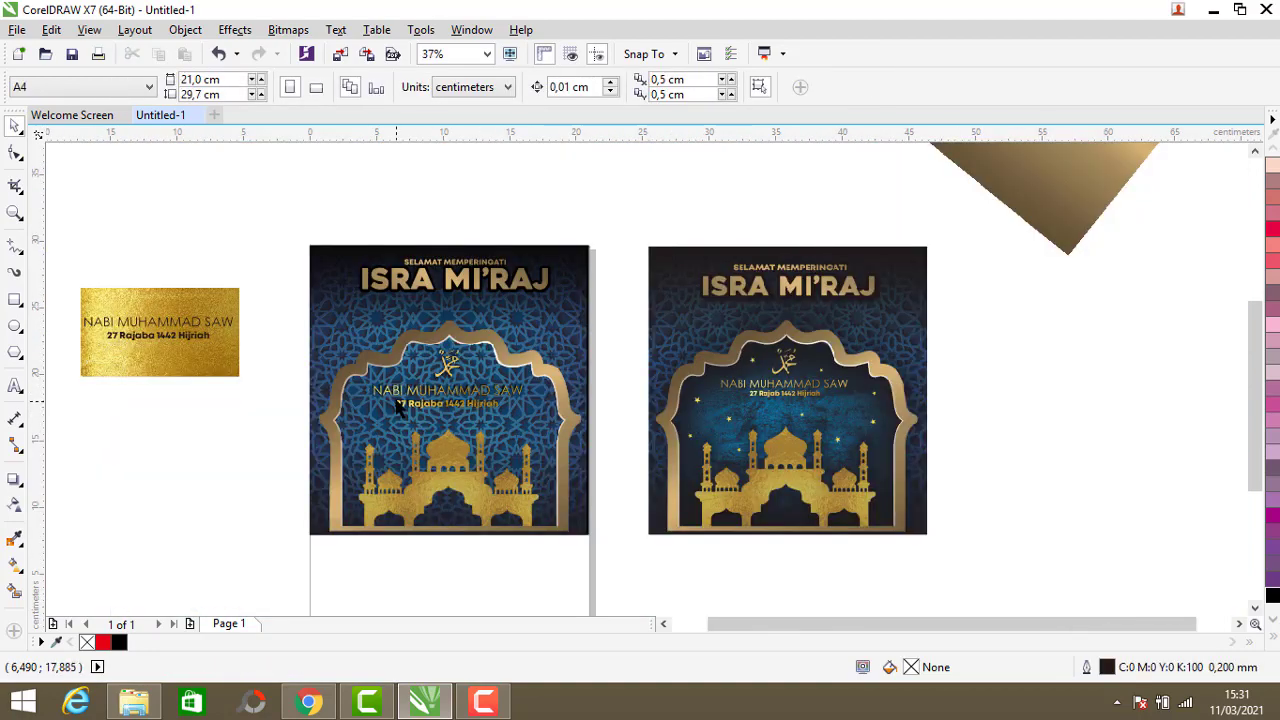
scroll(400, 408, up, 1)
scroll(416, 420, down, 1)
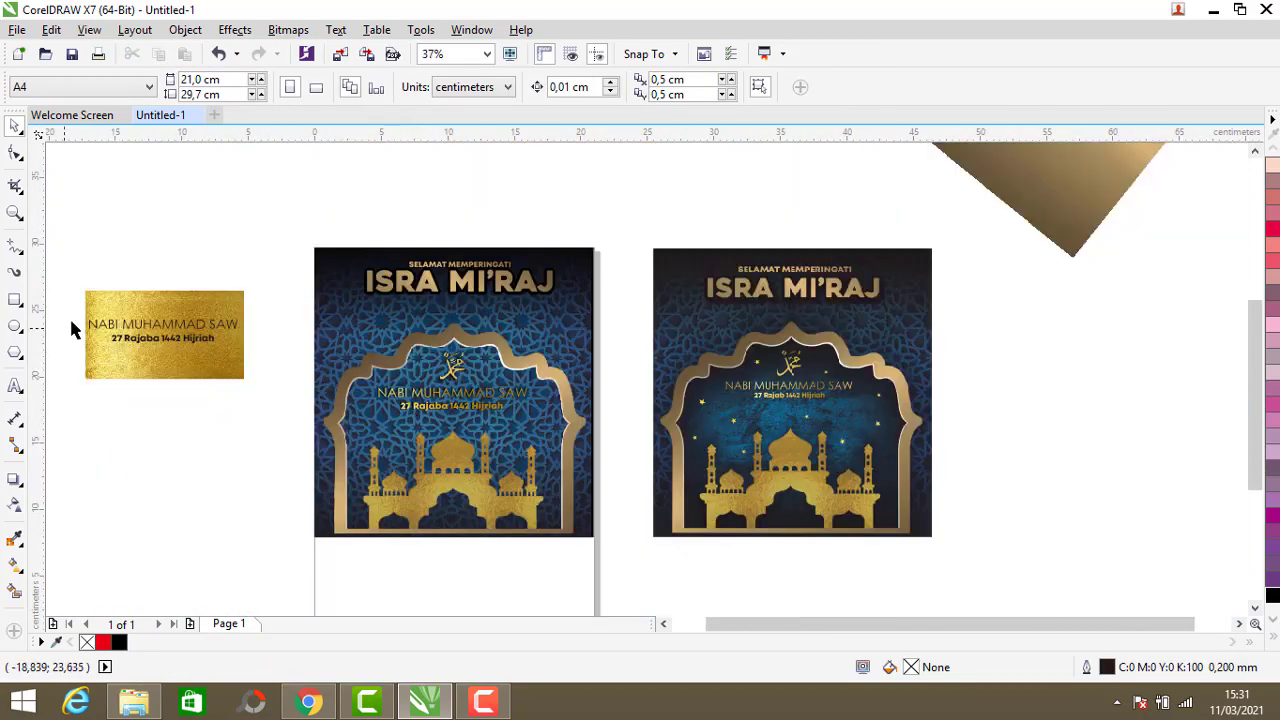
key(Tab)
key(Delete)
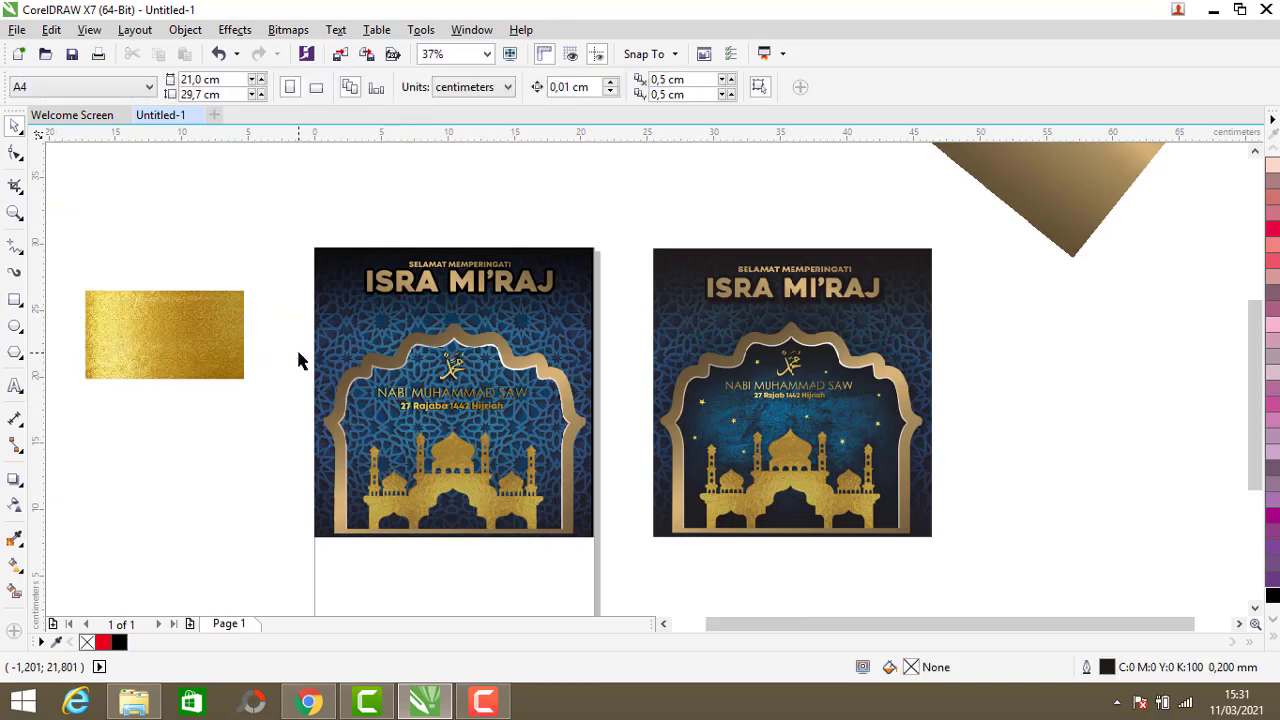
click(226, 350)
drag(226, 350, 249, 365)
click(240, 462)
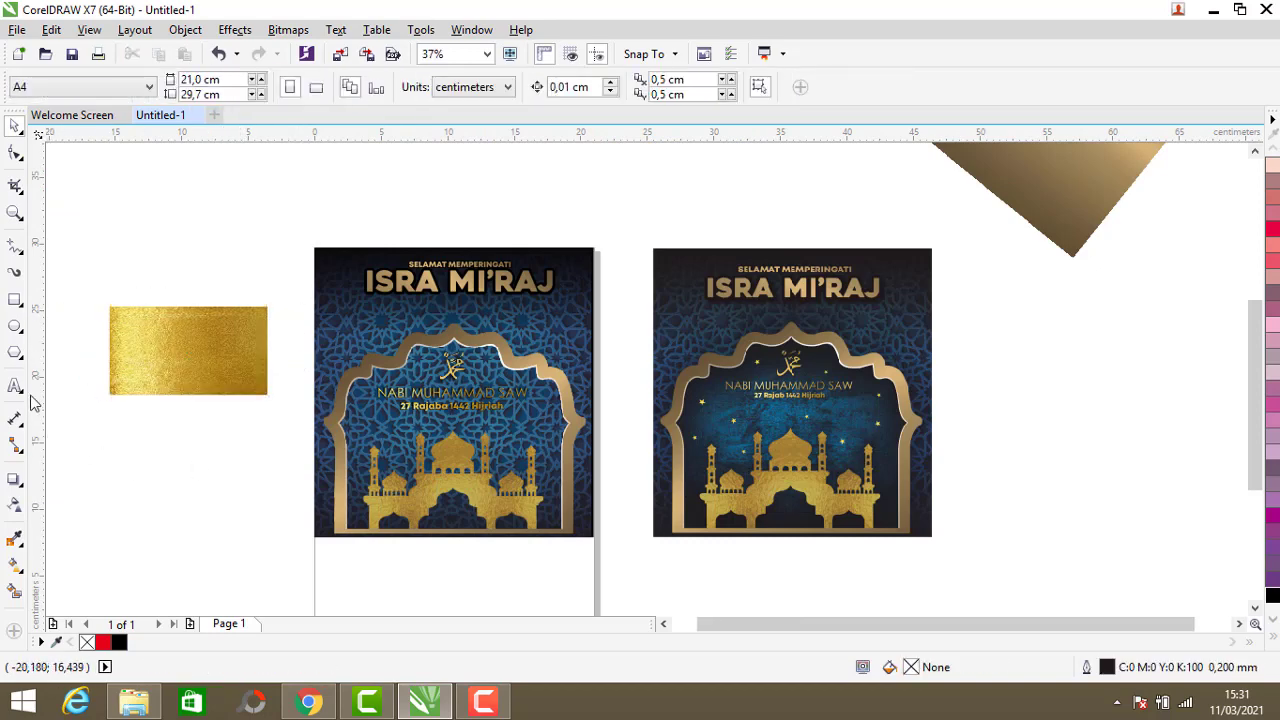
Step: Draw a five-pointed star about 1 cm wide below the gold texture
click(22, 359)
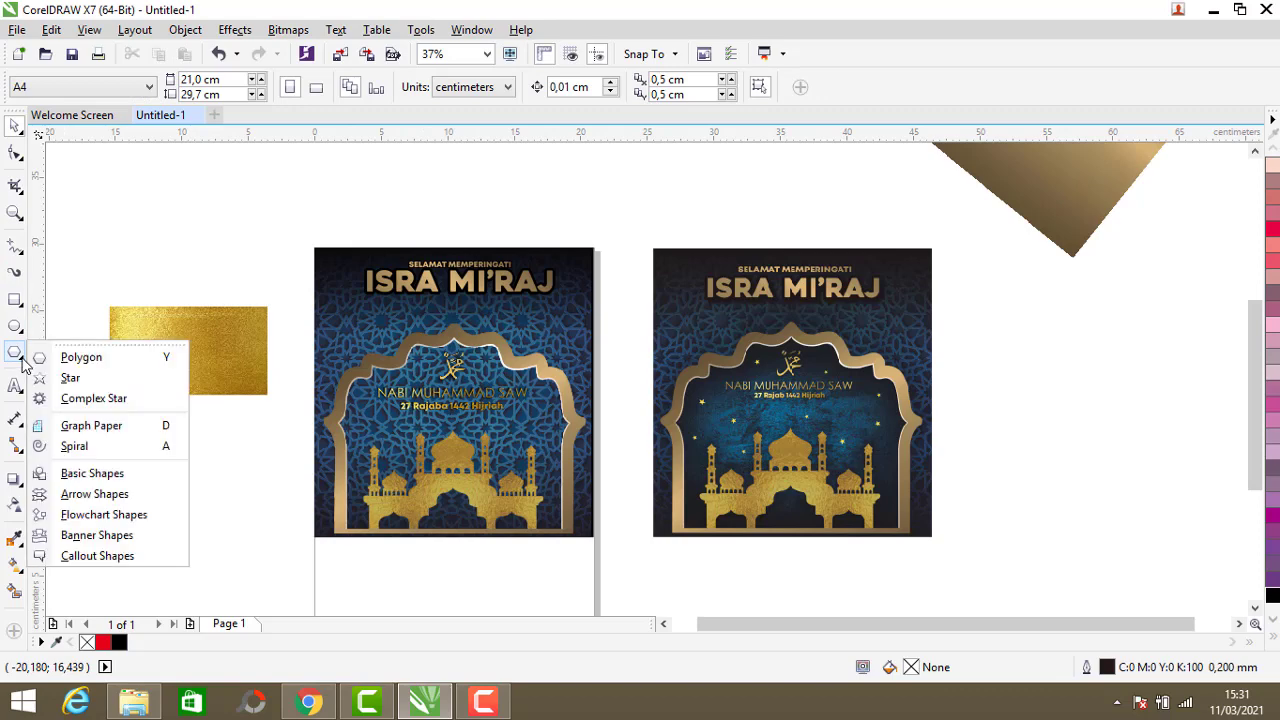
click(66, 376)
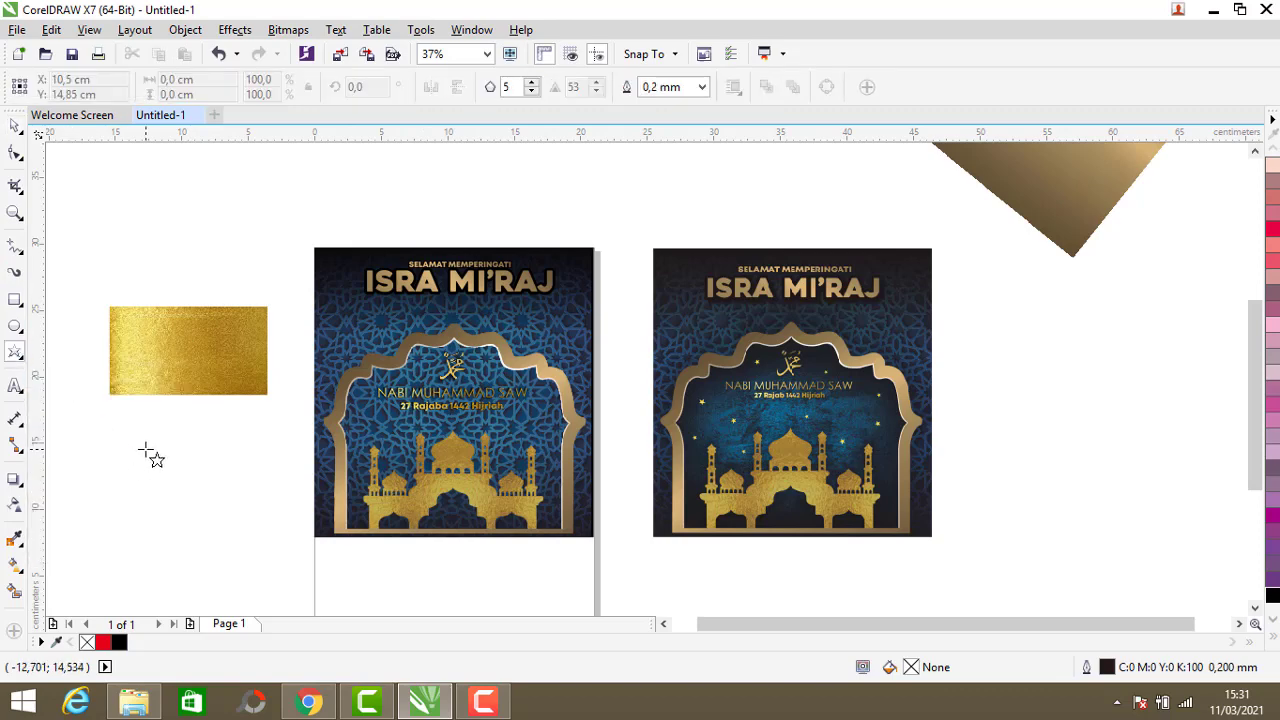
drag(136, 430, 151, 444)
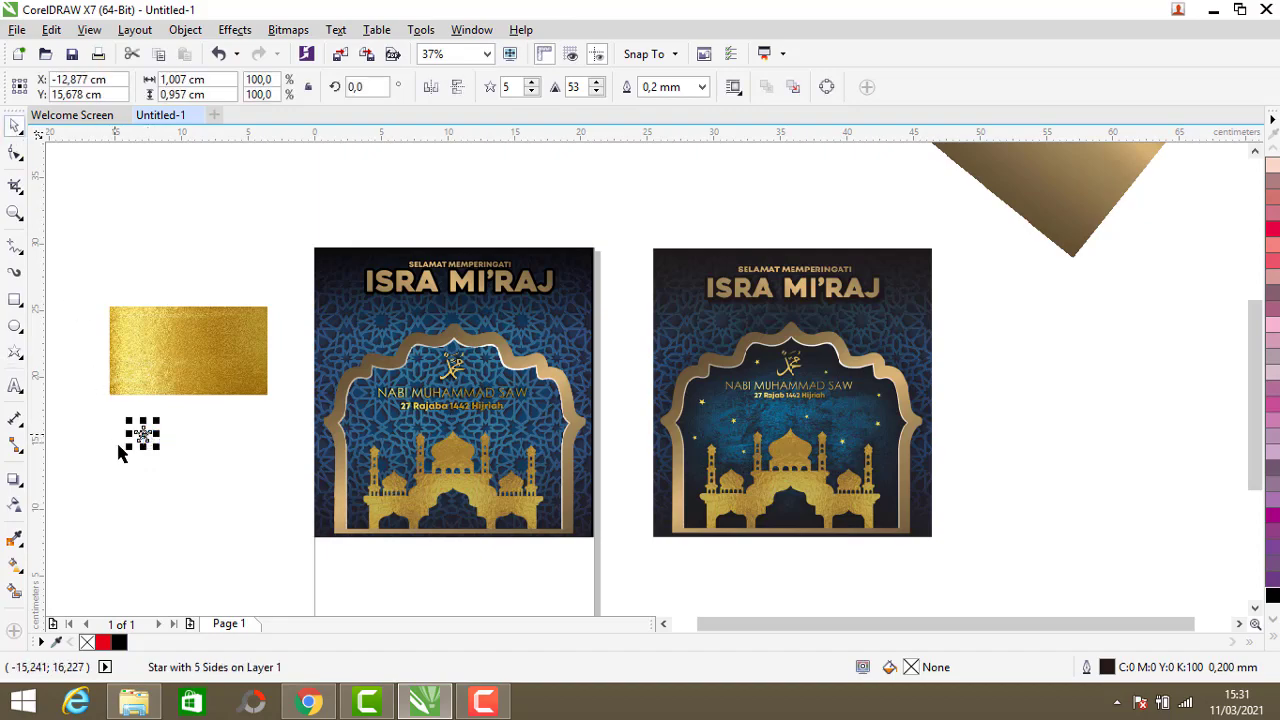
click(118, 452)
scroll(140, 447, up, 2)
click(145, 472)
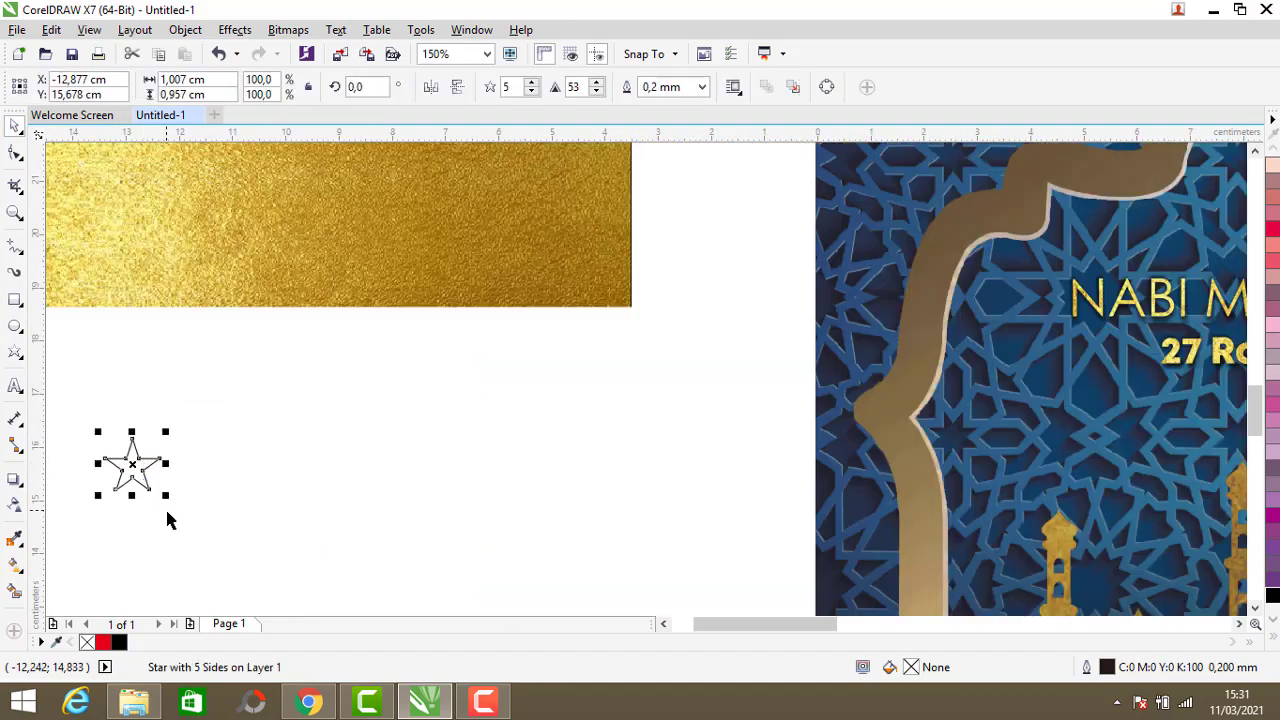
Step: Move the star onto the upper-left part of the gold texture and scale the texture down to about half its size
scroll(166, 508, down, 2)
mouse_move(137, 268)
mouse_down()
mouse_move(104, 236)
mouse_move(118, 257)
mouse_up()
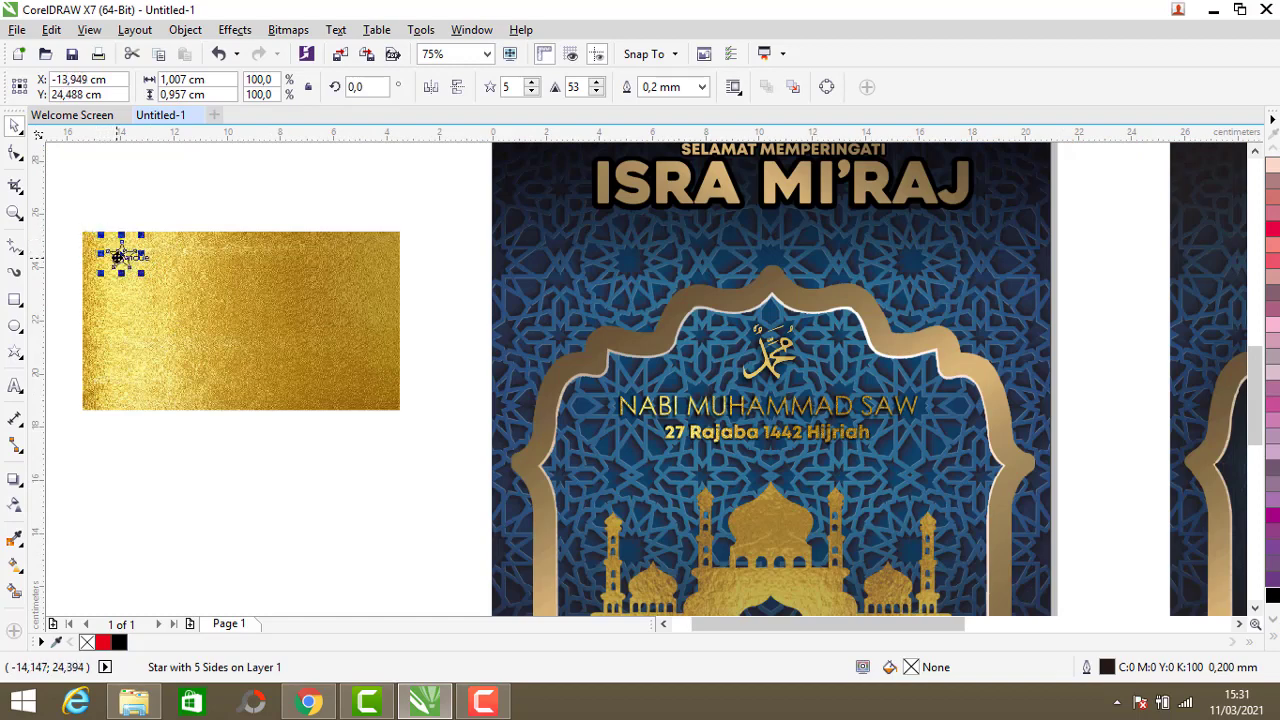
click(214, 297)
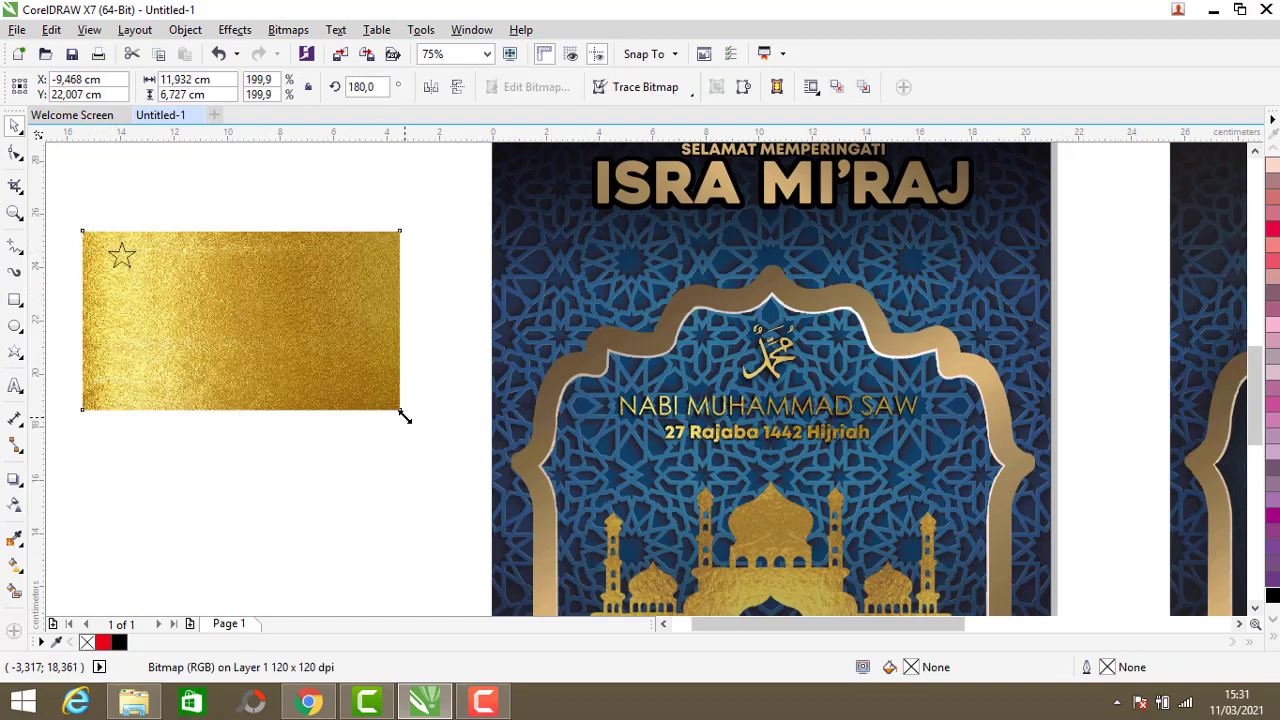
drag(401, 410, 253, 328)
Step: Intersect the star with the gold texture and move the resulting gold star into the arch, left of the date line
click(121, 263)
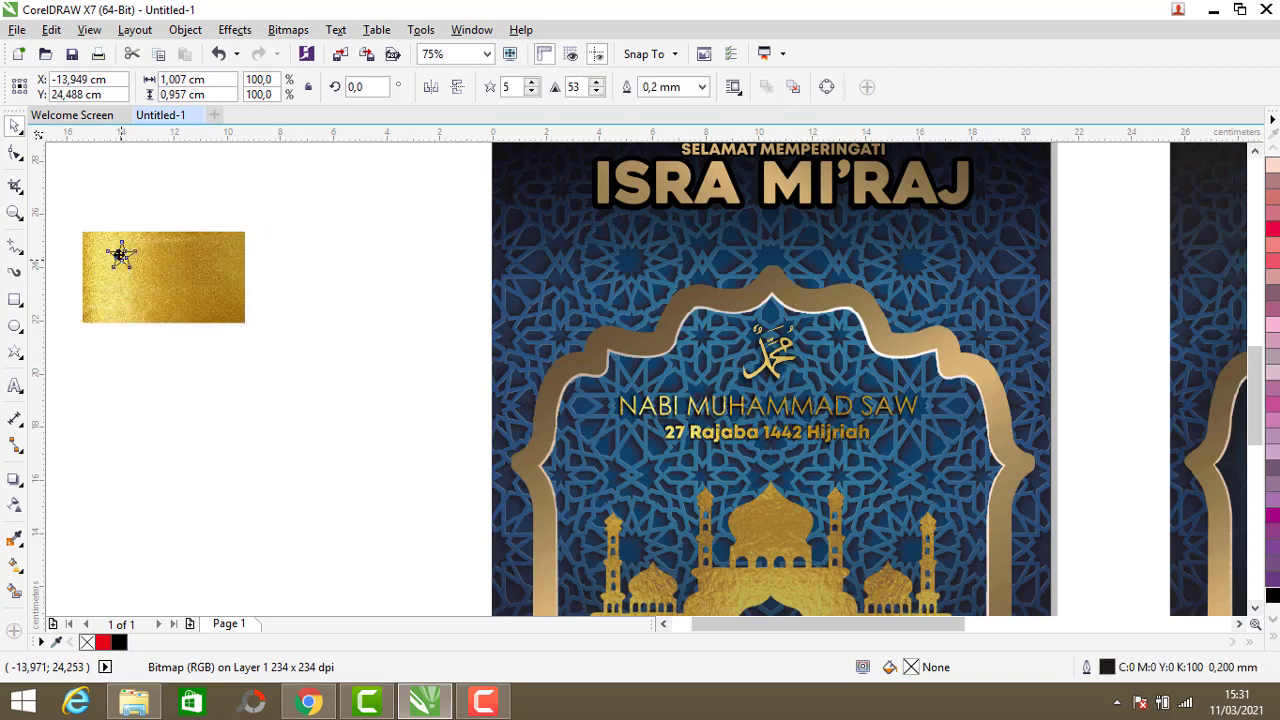
drag(196, 295, 286, 366)
click(583, 90)
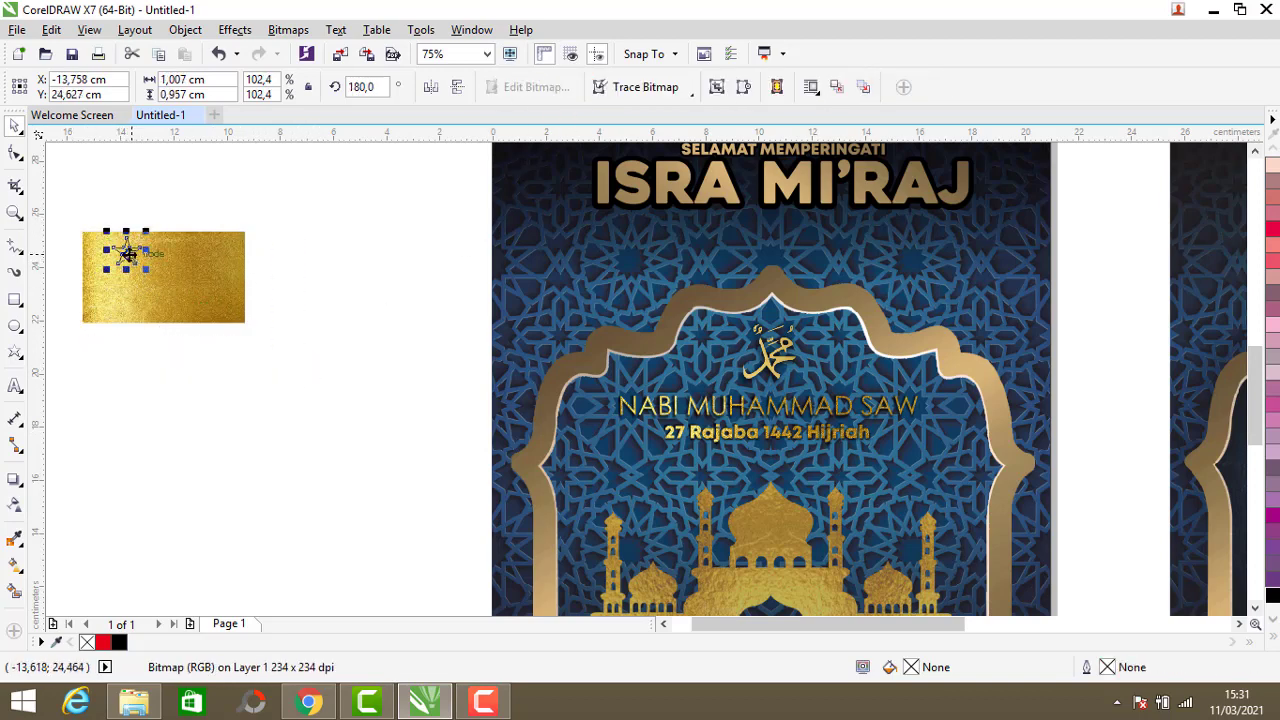
drag(127, 254, 598, 435)
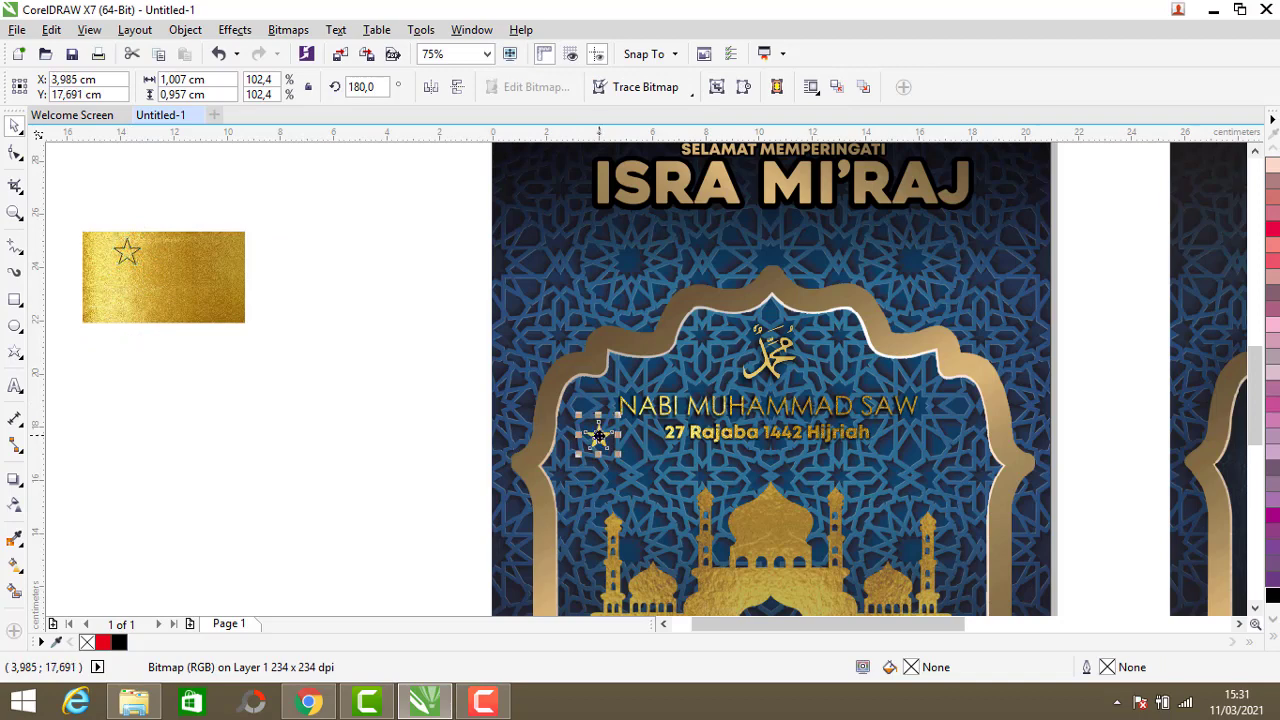
Step: Shrink the gold star in the arch to about 0.8 cm wide and tilt it slightly
click(598, 435)
scroll(615, 452, up, 1)
mouse_move(613, 450)
mouse_down()
mouse_move(602, 464)
mouse_move(600, 449)
mouse_up()
click(215, 395)
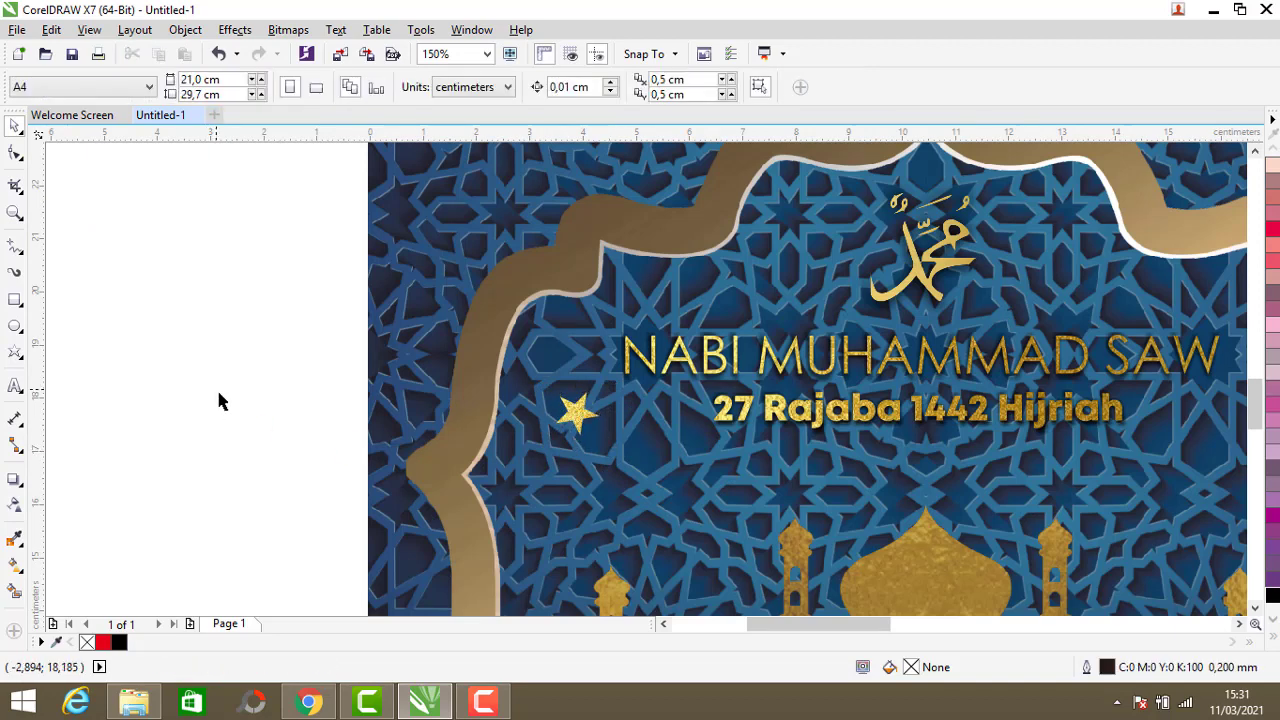
Step: Place a copy of the gold star just below and to the right of the first one, undoing the surplus last action
scroll(360, 447, down, 1)
click(468, 429)
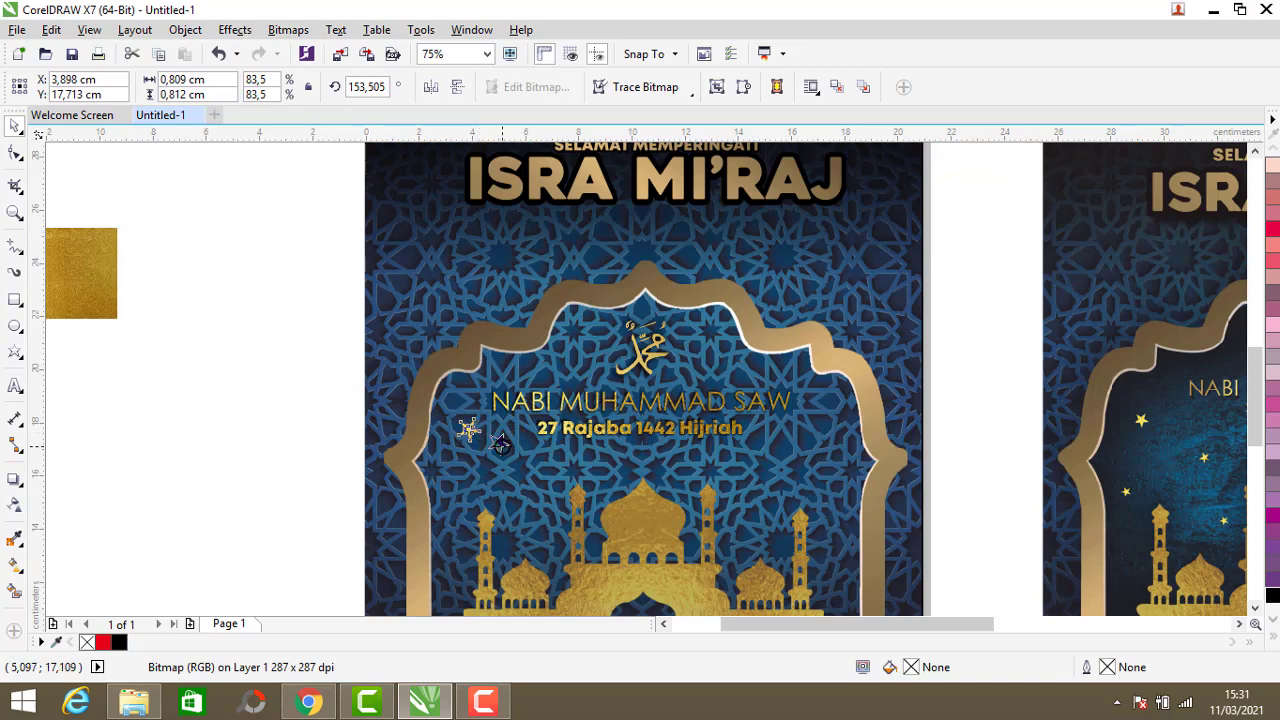
right_click(505, 452)
click(530, 480)
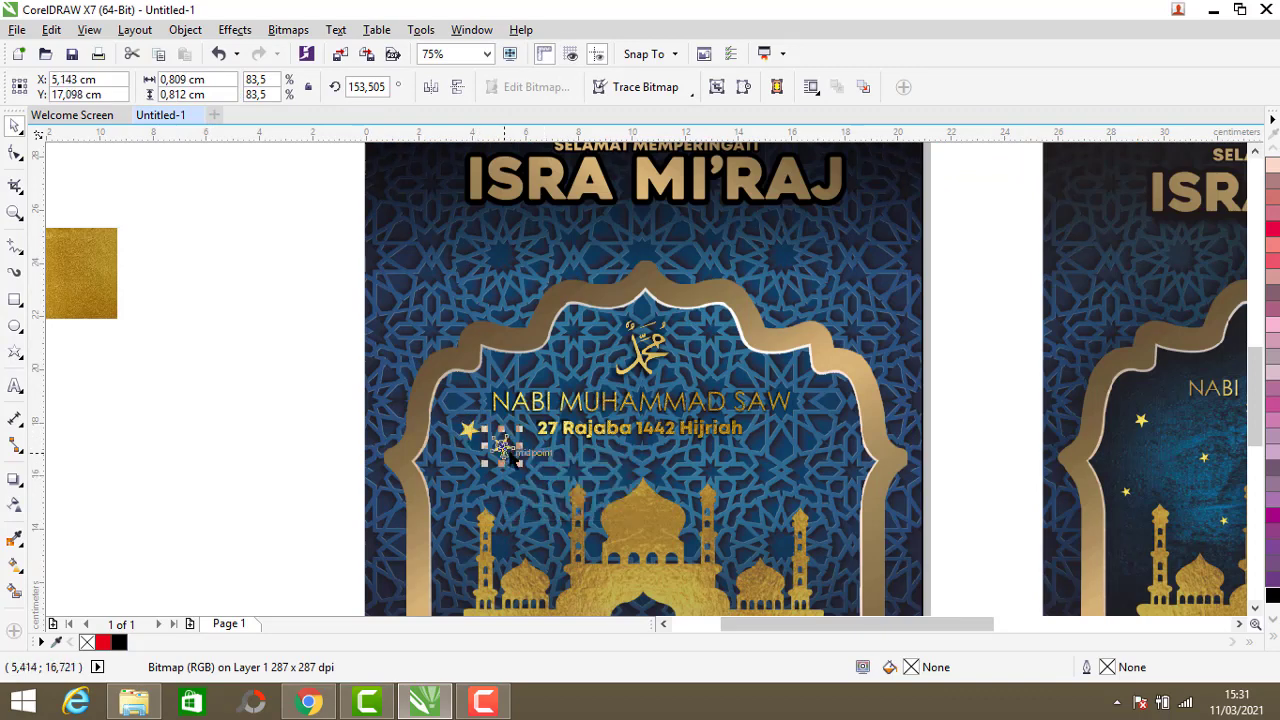
key(ctrl+z)
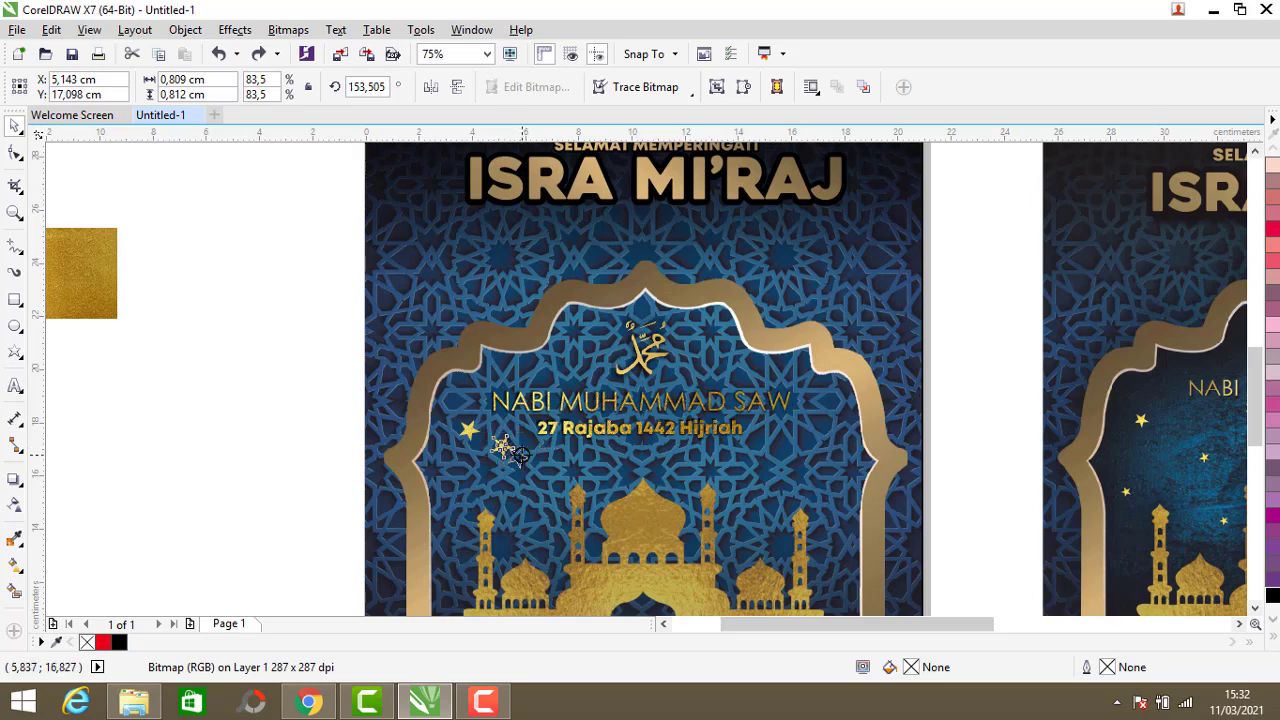
Step: Copy the gold star to the right of the date line, above the mosque's right side, and beside the calligraphy
right_click(808, 437)
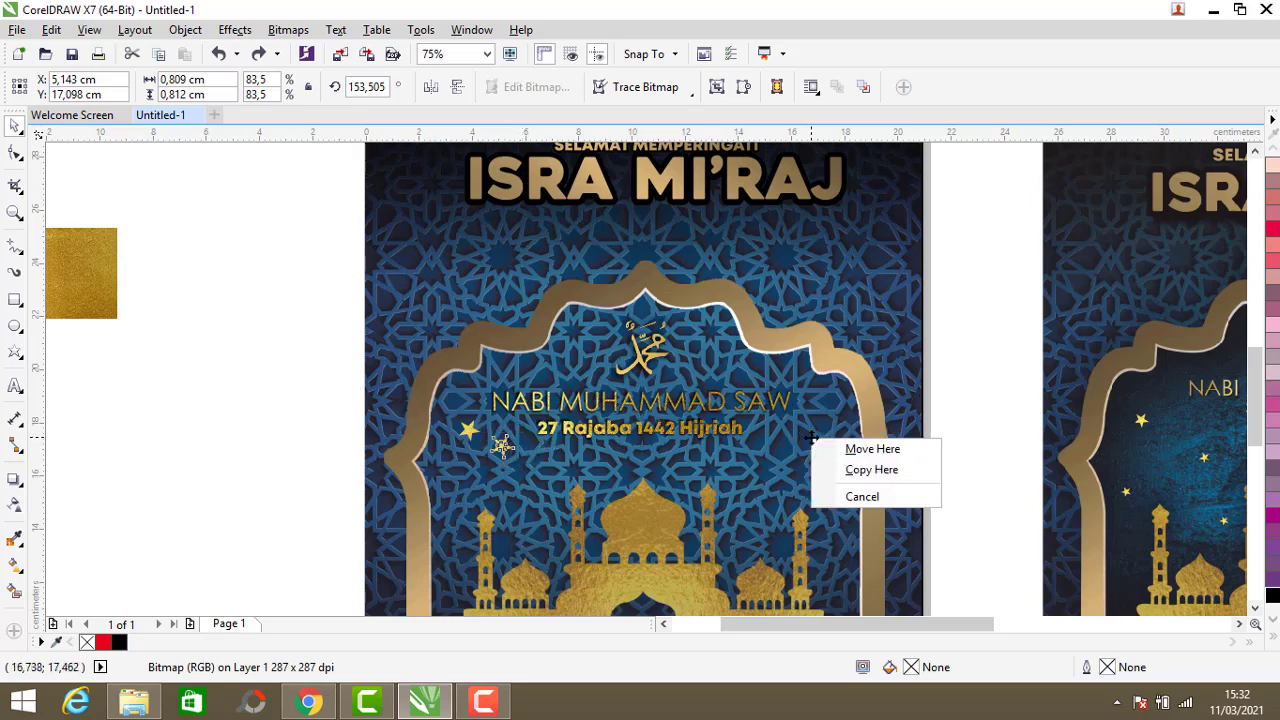
click(850, 470)
right_click(808, 437)
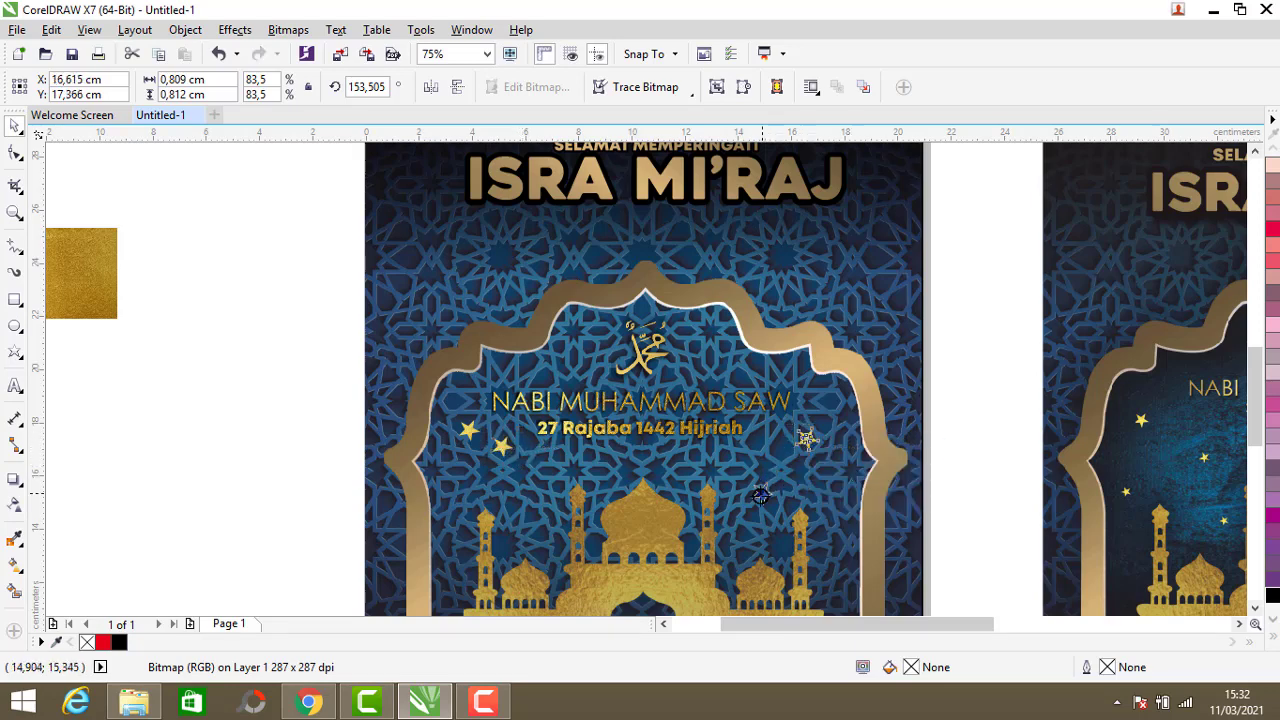
click(808, 530)
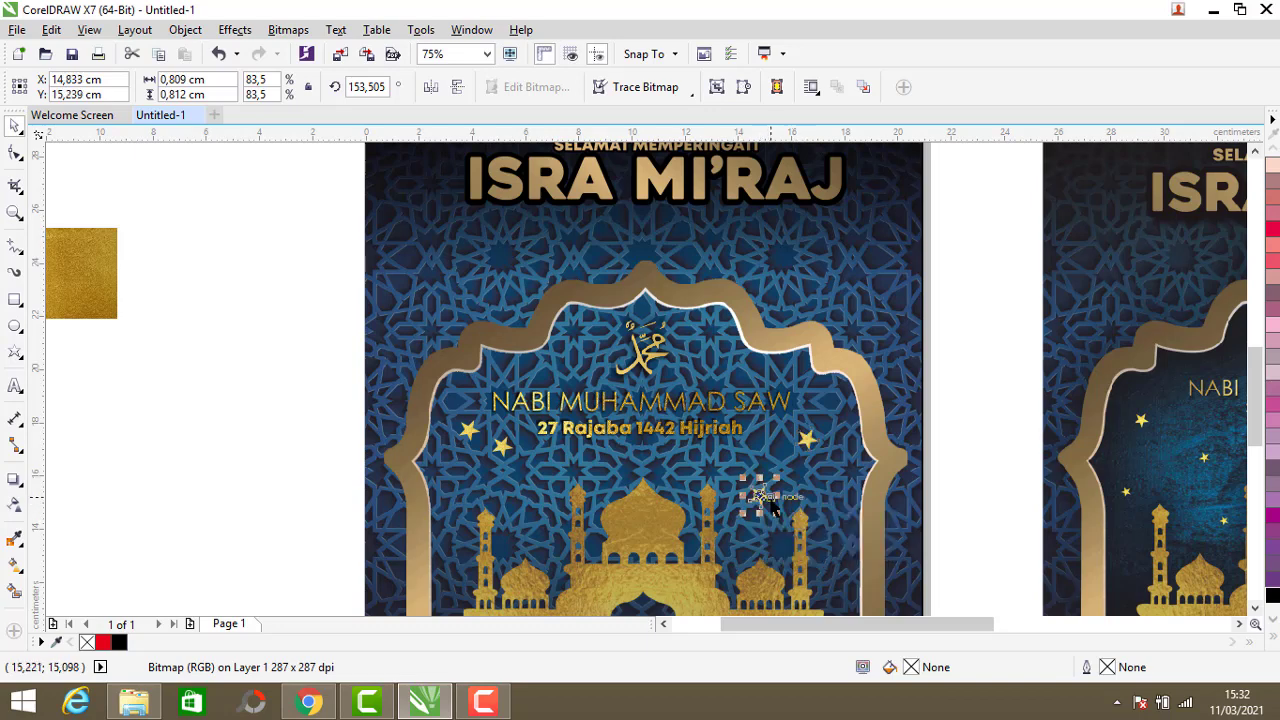
right_click(757, 493)
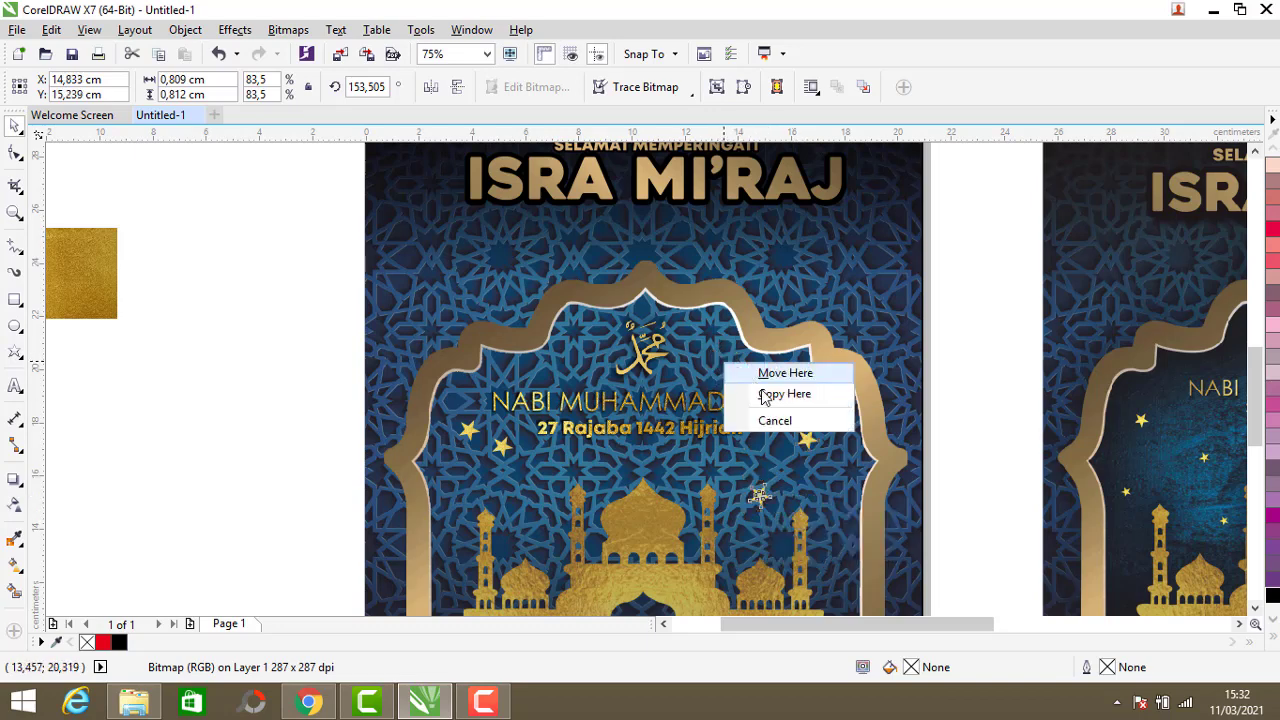
click(765, 395)
Step: Shrink the star beside the calligraphy to about 0.64 cm, then shrink the second left star to about 0.6 cm and move it lower
scroll(686, 387, up, 2)
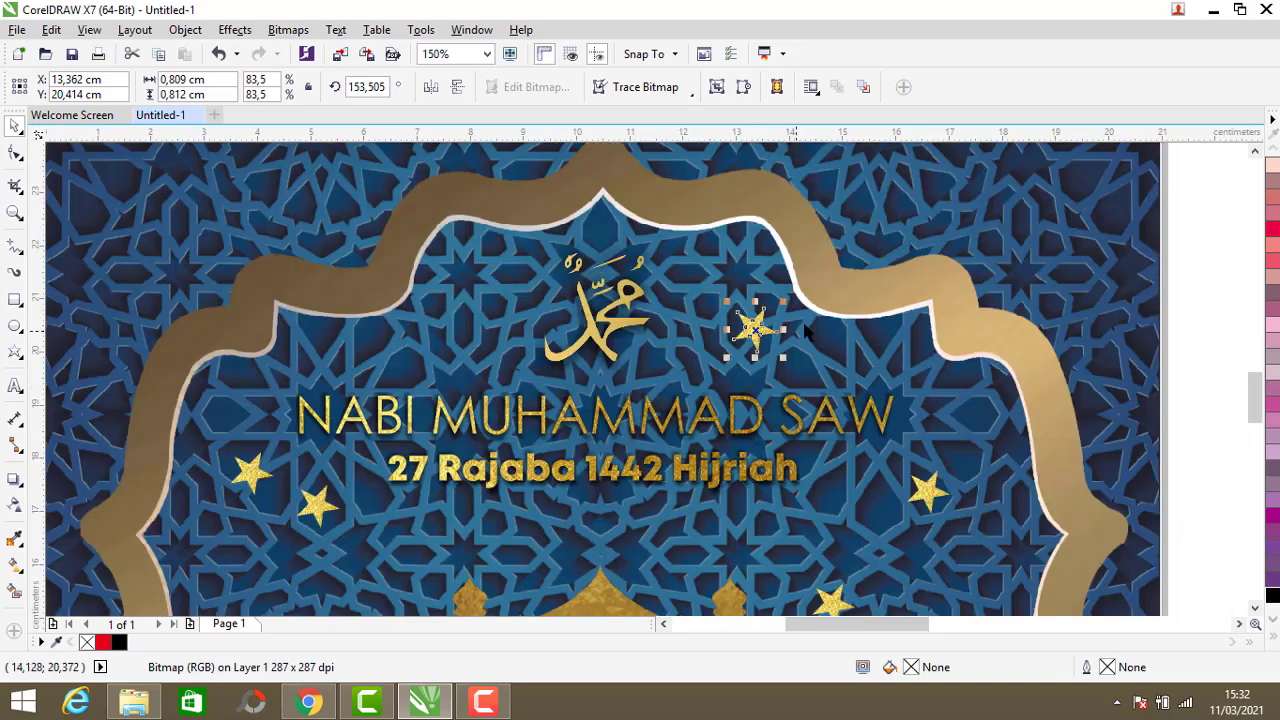
drag(783, 357, 776, 350)
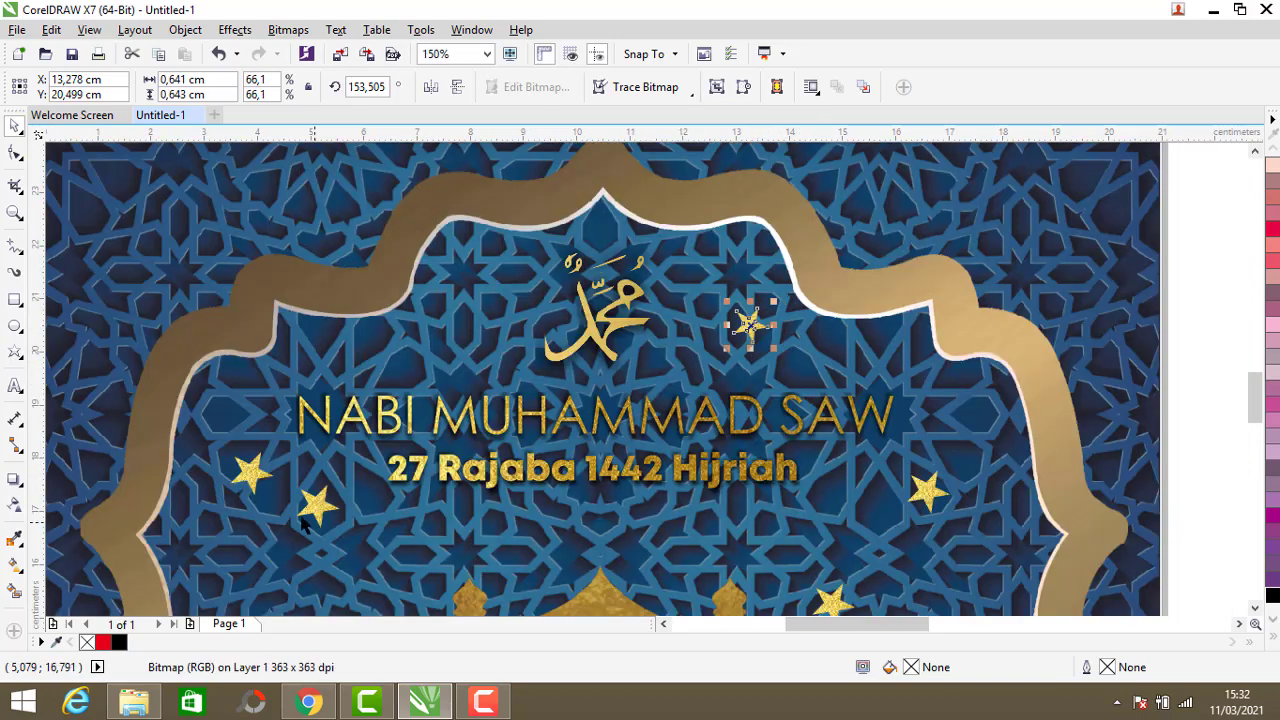
drag(316, 506, 322, 549)
scroll(400, 468, down, 2)
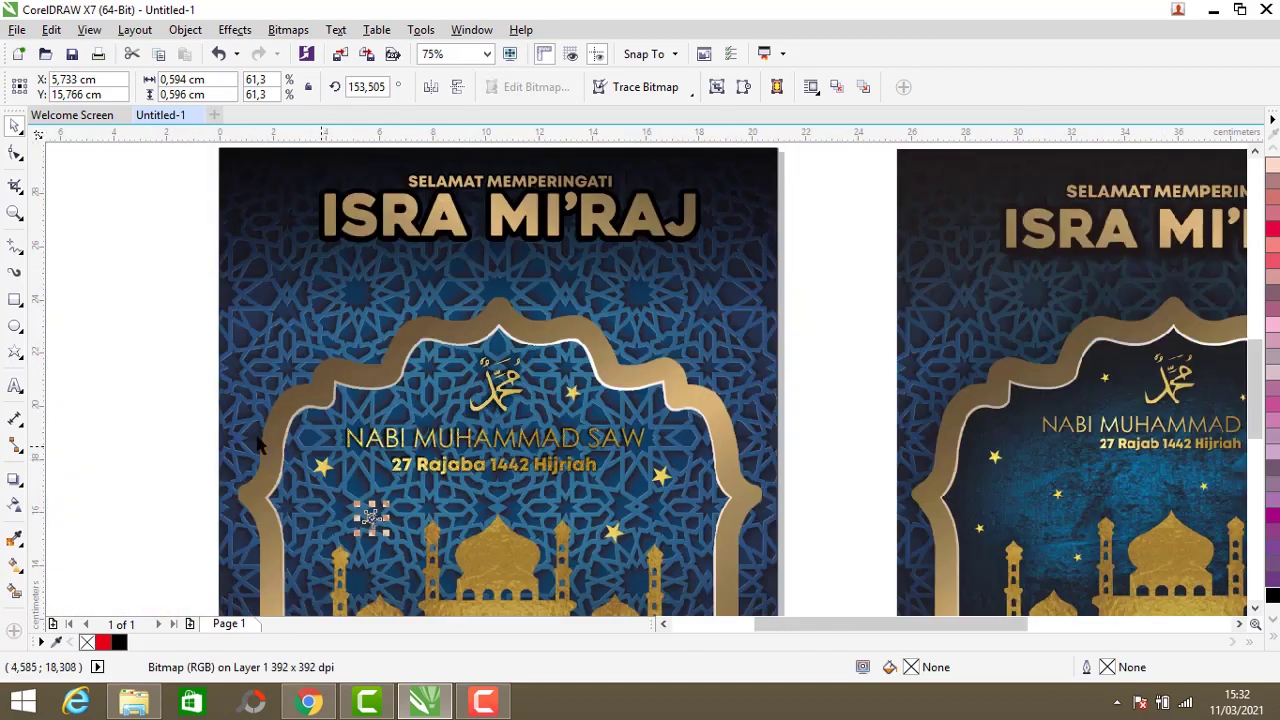
click(228, 422)
Step: Apply an upward drop shadow at 90 degrees to the gold arch, from its base to its peak, with opacity 100
scroll(267, 430, down, 1)
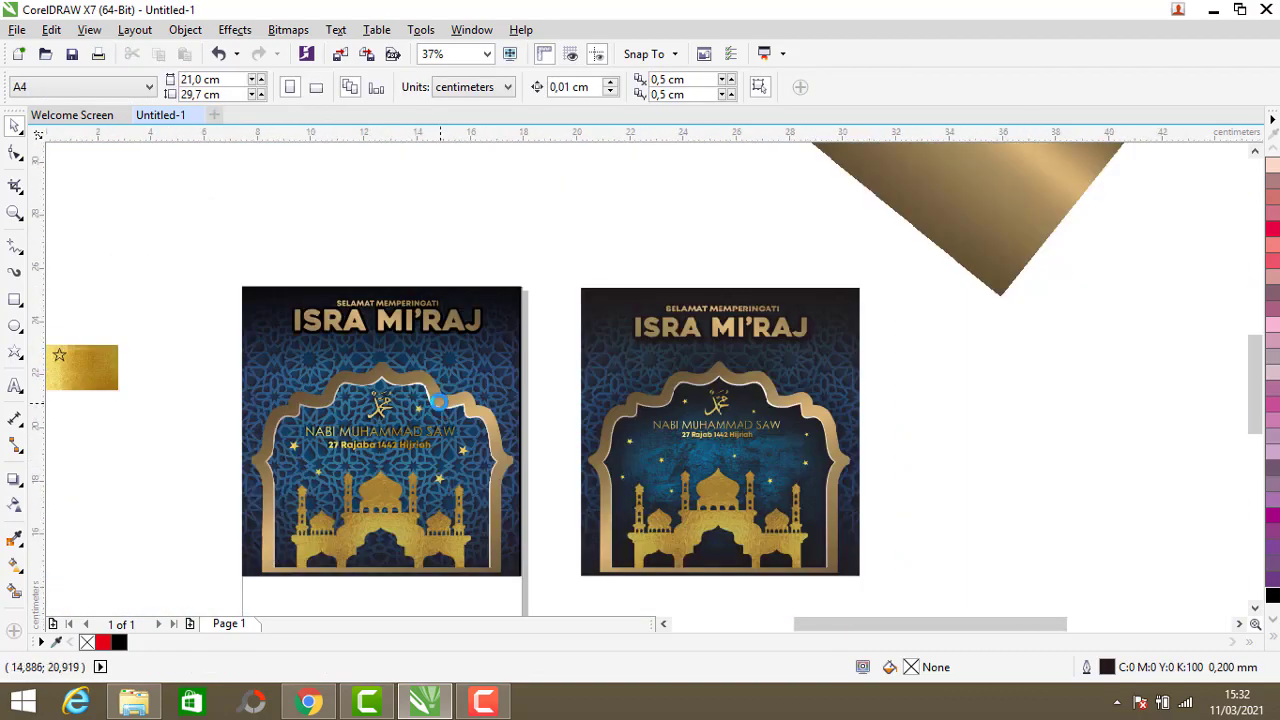
scroll(439, 401, up, 1)
scroll(439, 401, down, 1)
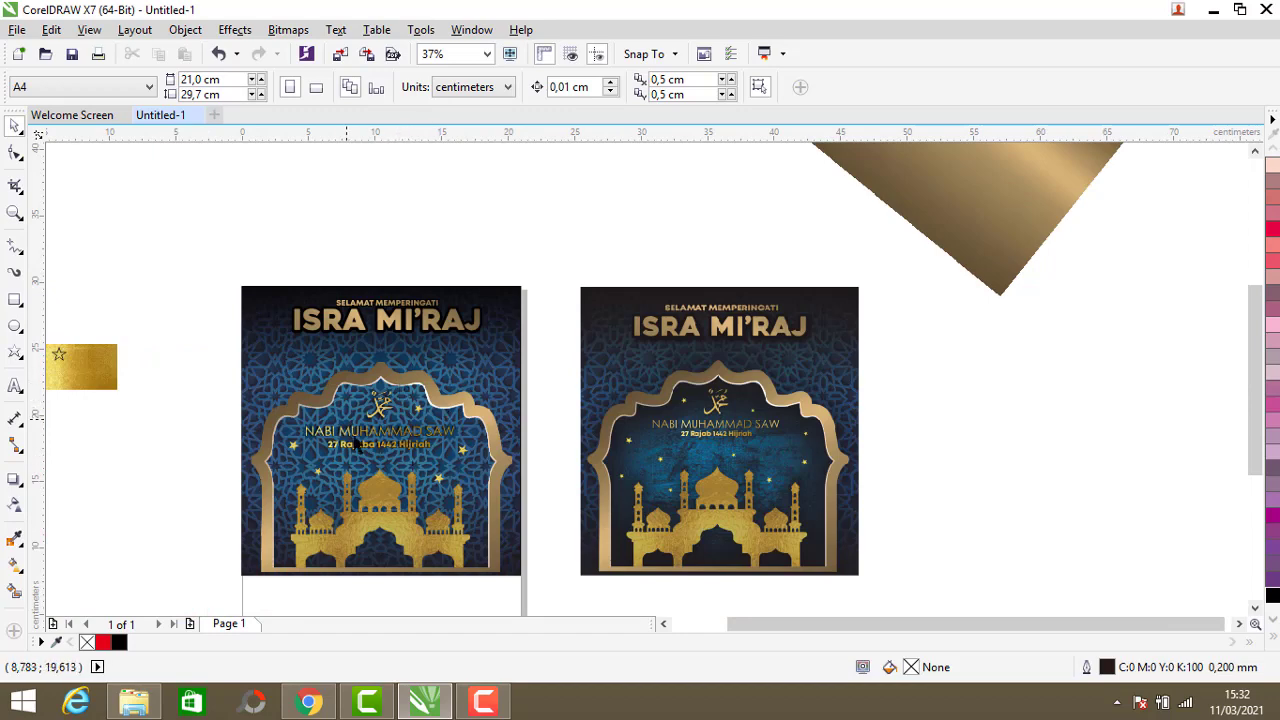
click(396, 380)
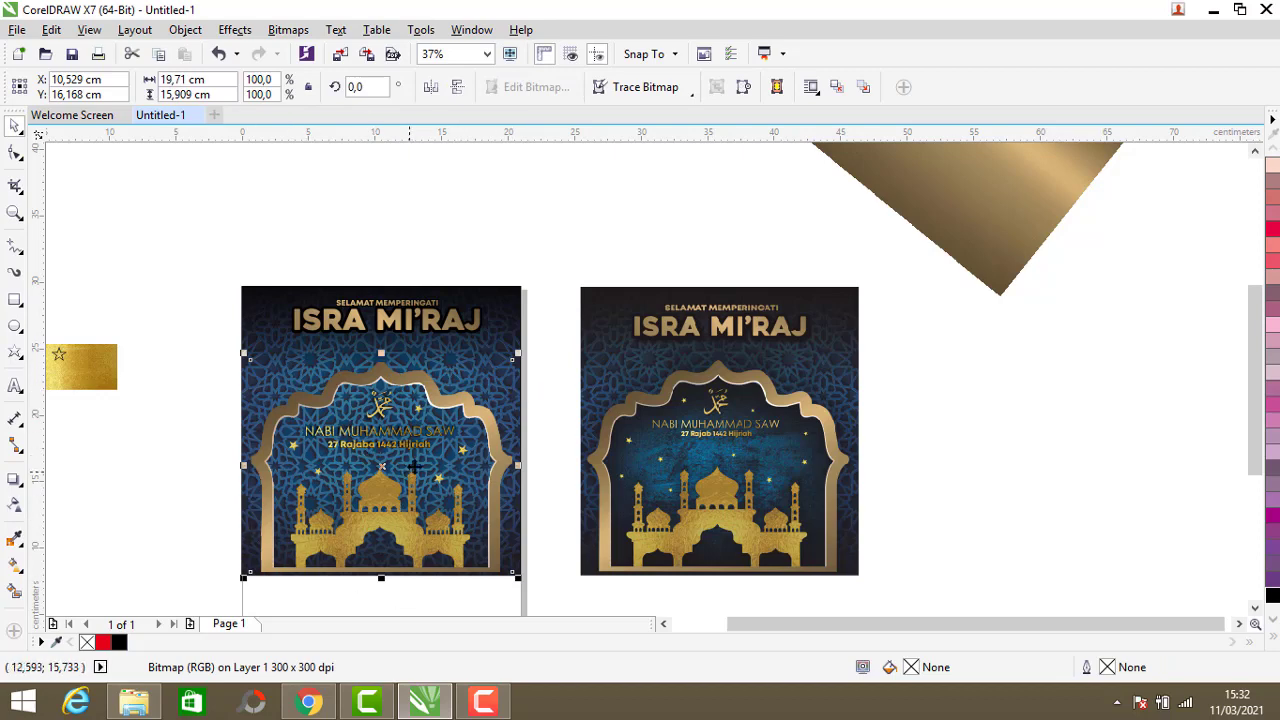
click(15, 479)
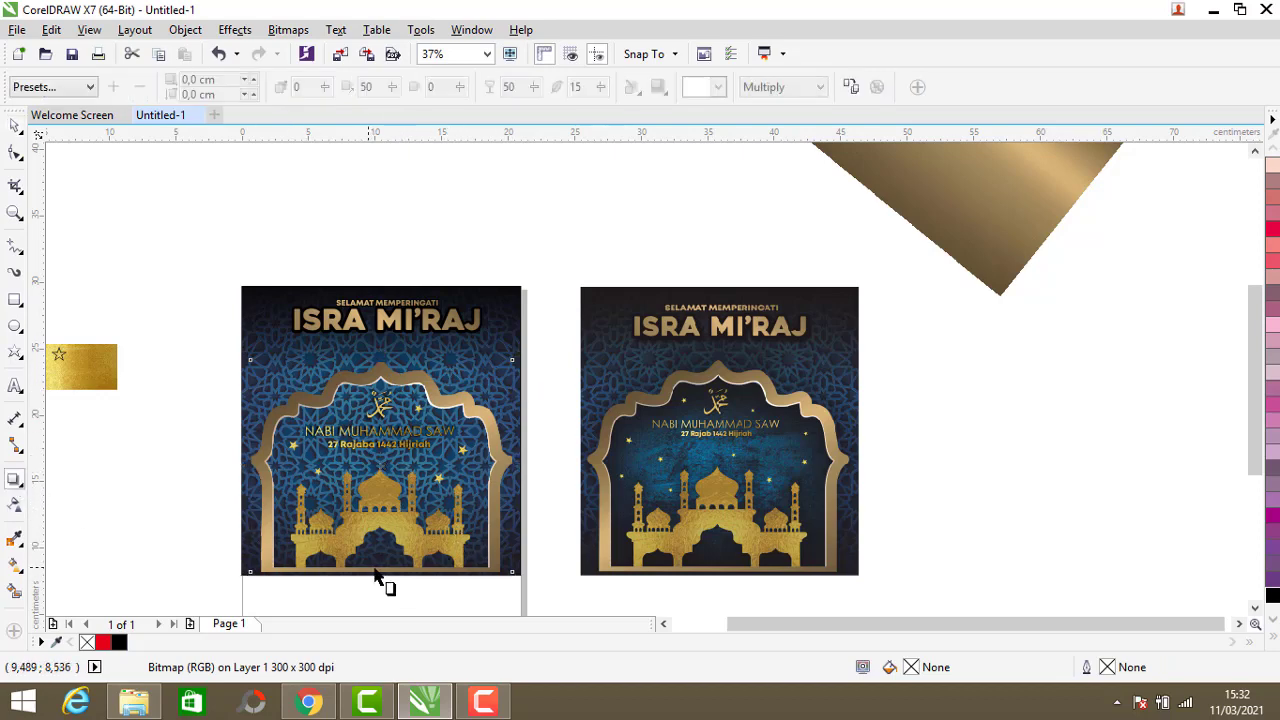
drag(381, 580, 392, 373)
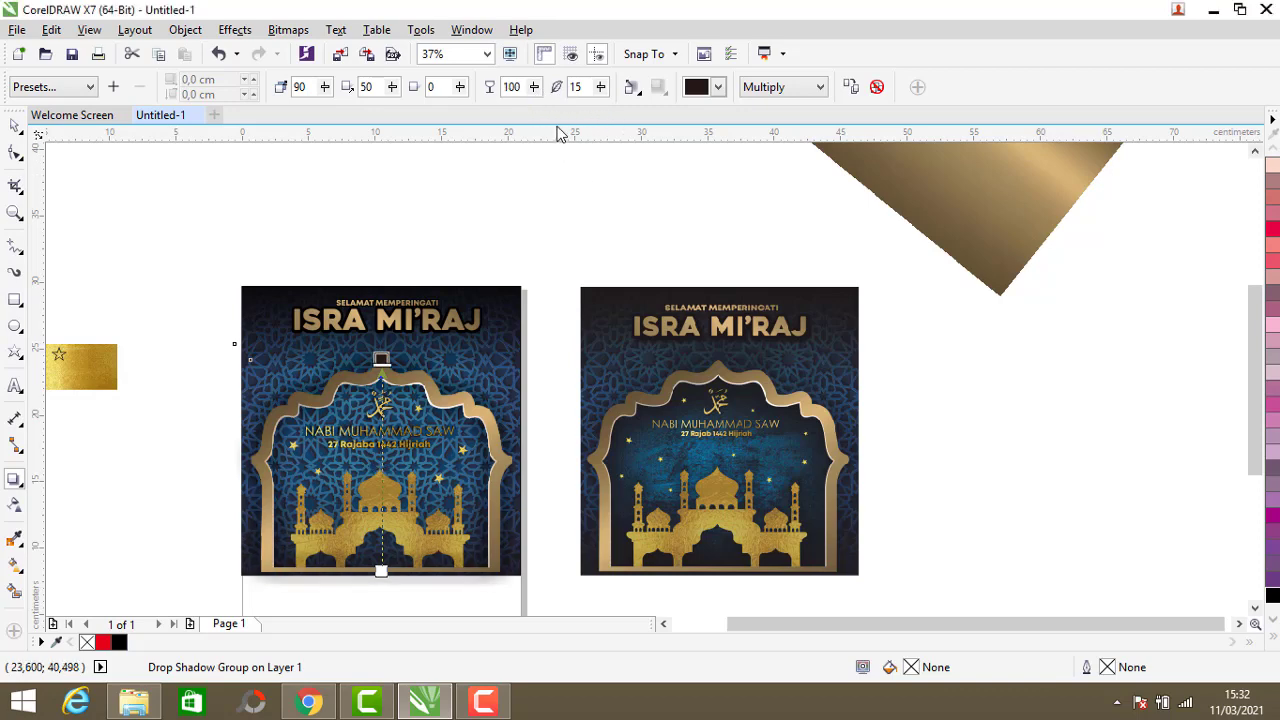
Step: Apply an upward drop shadow from the gold mosque's base to its dome tip, set its opacity to 100 and adjust its end point slightly
scroll(384, 607, up, 2)
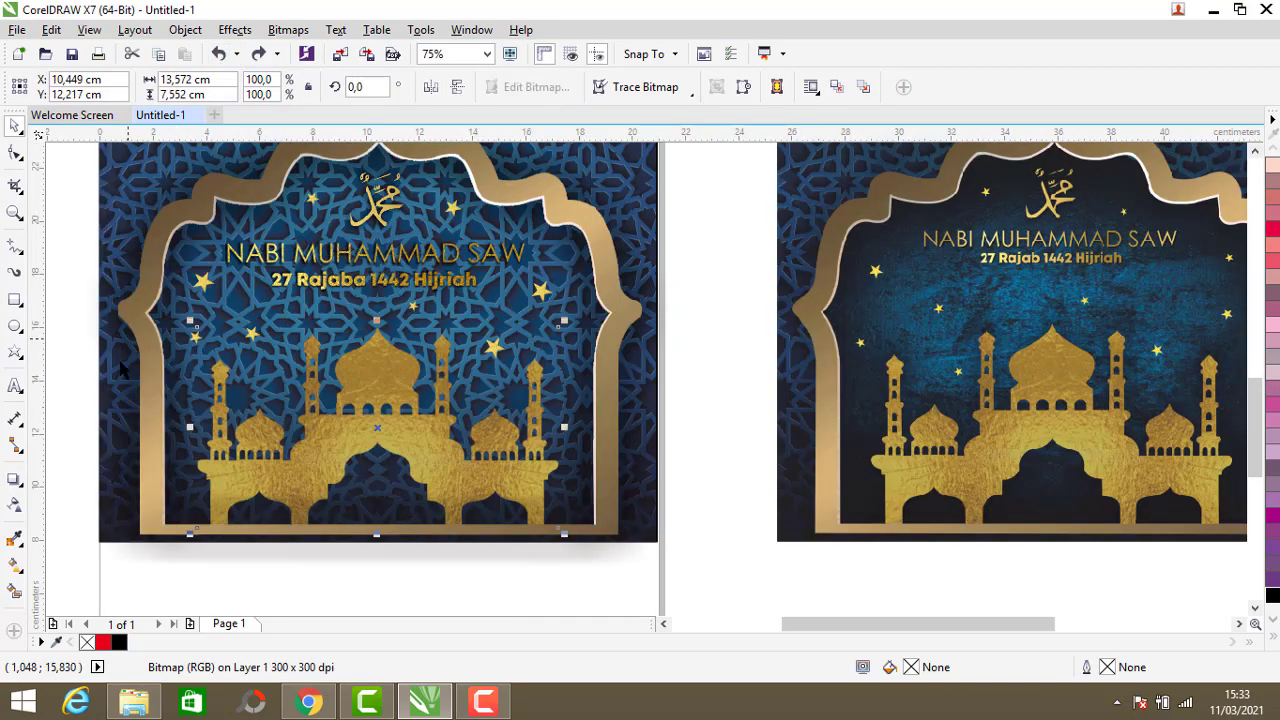
click(14, 484)
drag(376, 528, 378, 330)
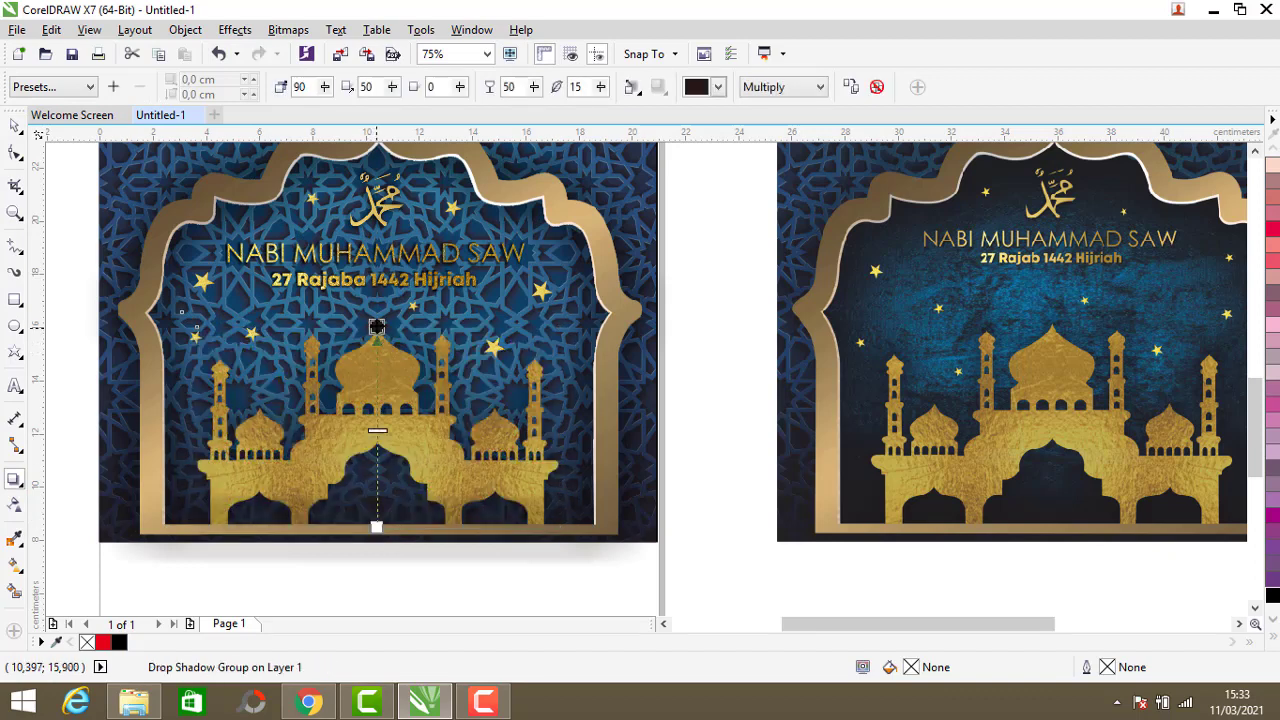
click(534, 88)
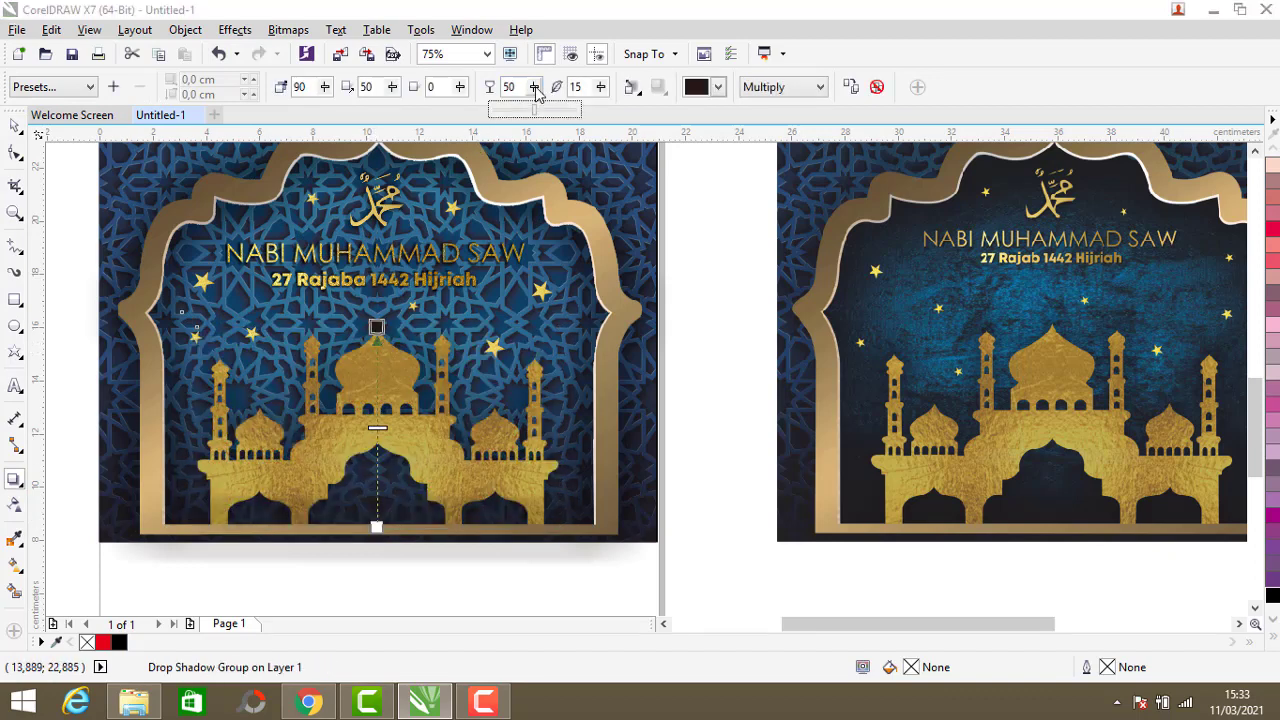
click(534, 88)
drag(533, 115, 625, 106)
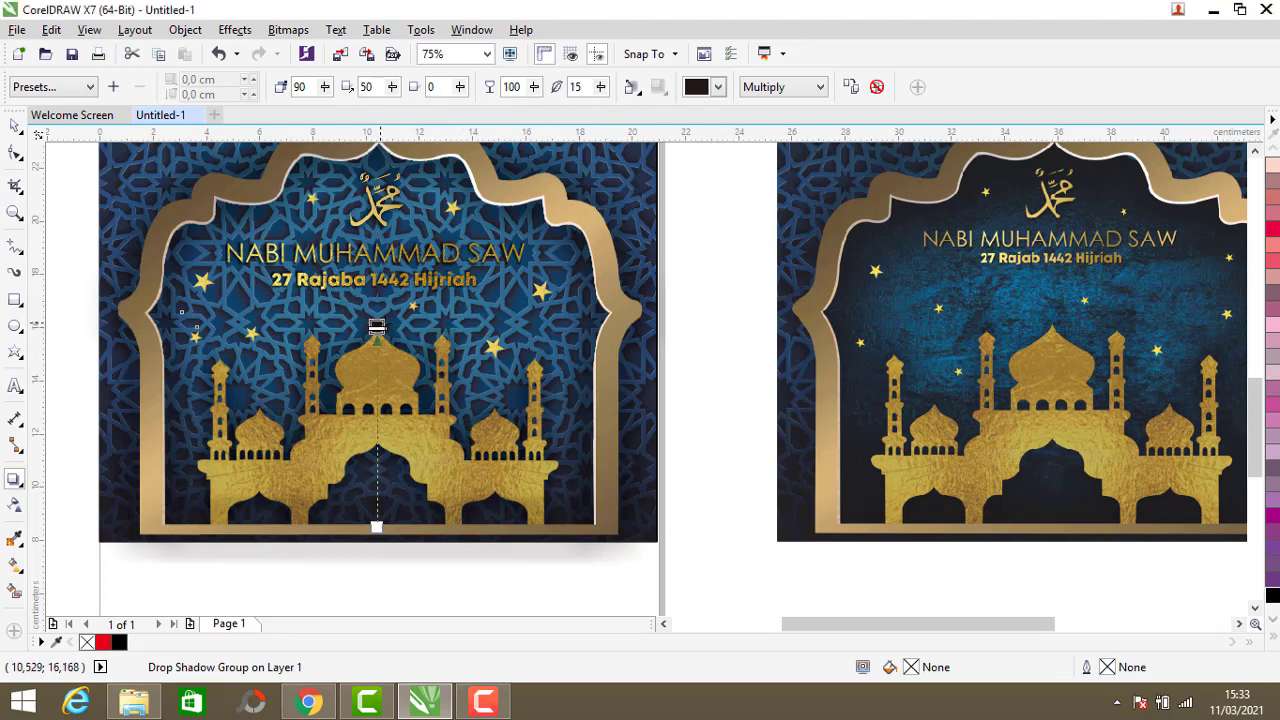
scroll(376, 320, up, 2)
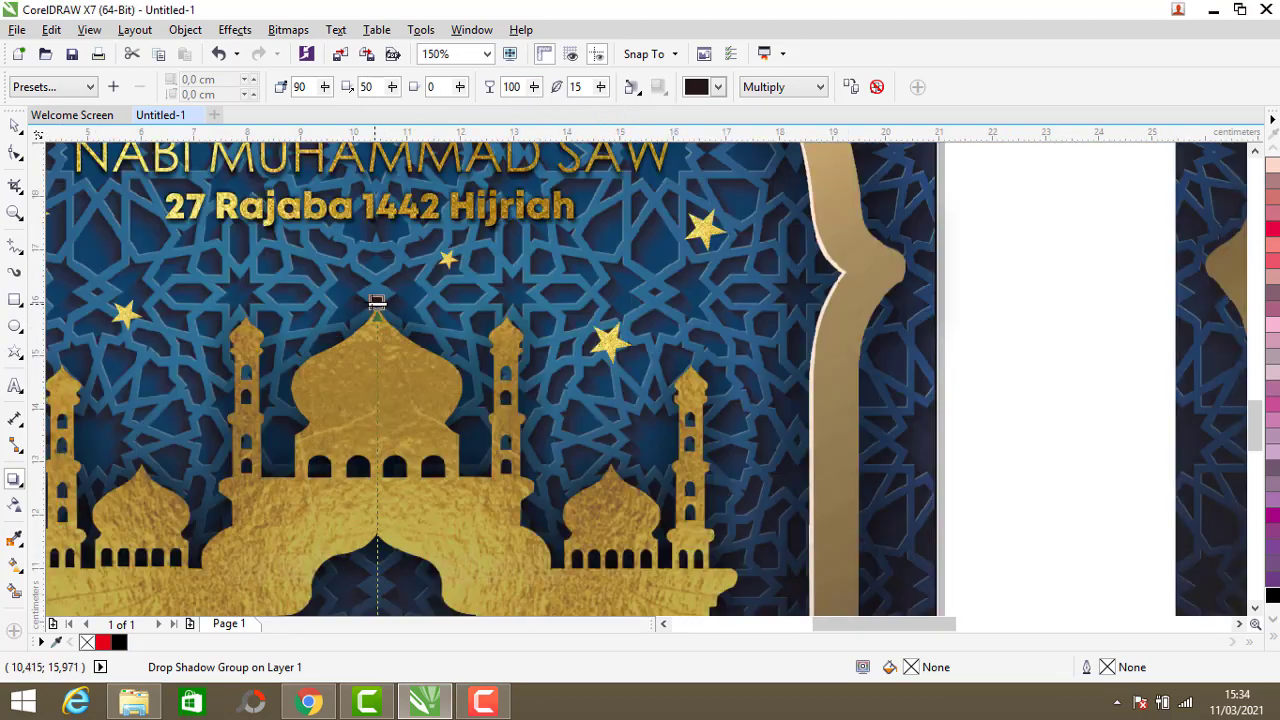
drag(377, 298, 393, 287)
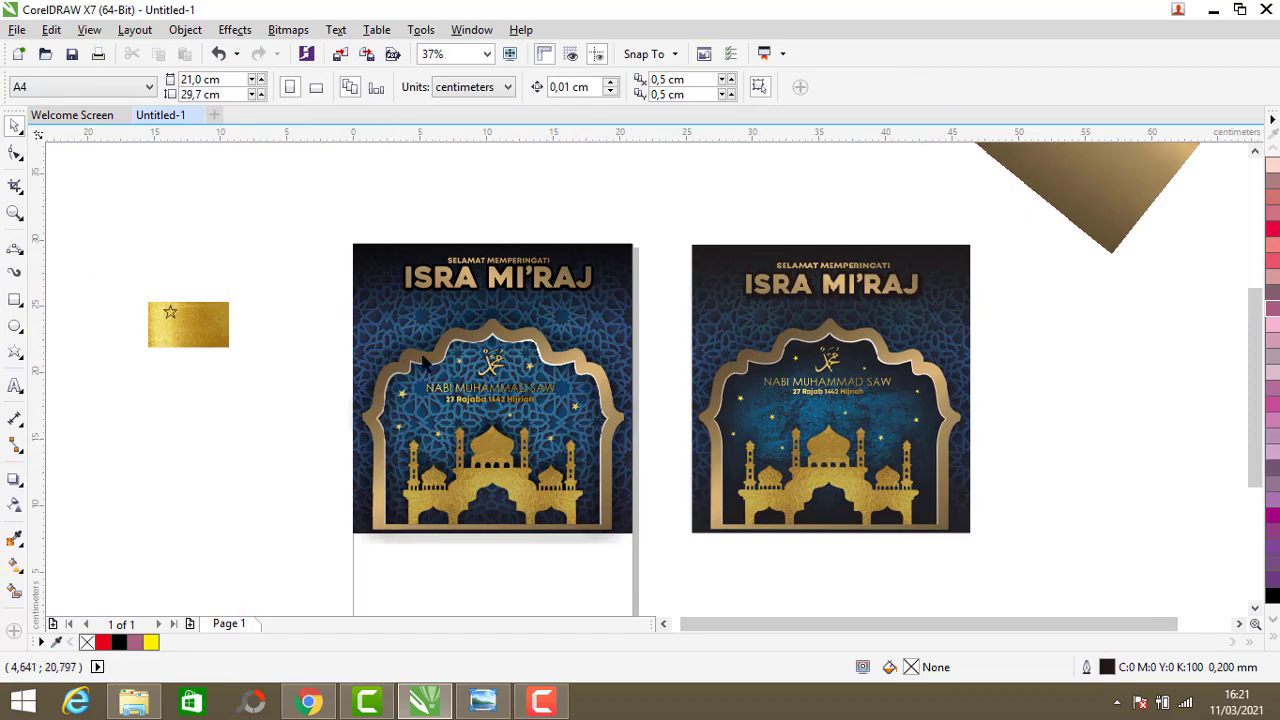
Step: Delete the leftover gold foil swatch with its star outline, the reference poster and the tilted gold gradient rectangle
scroll(432, 352, up, 2)
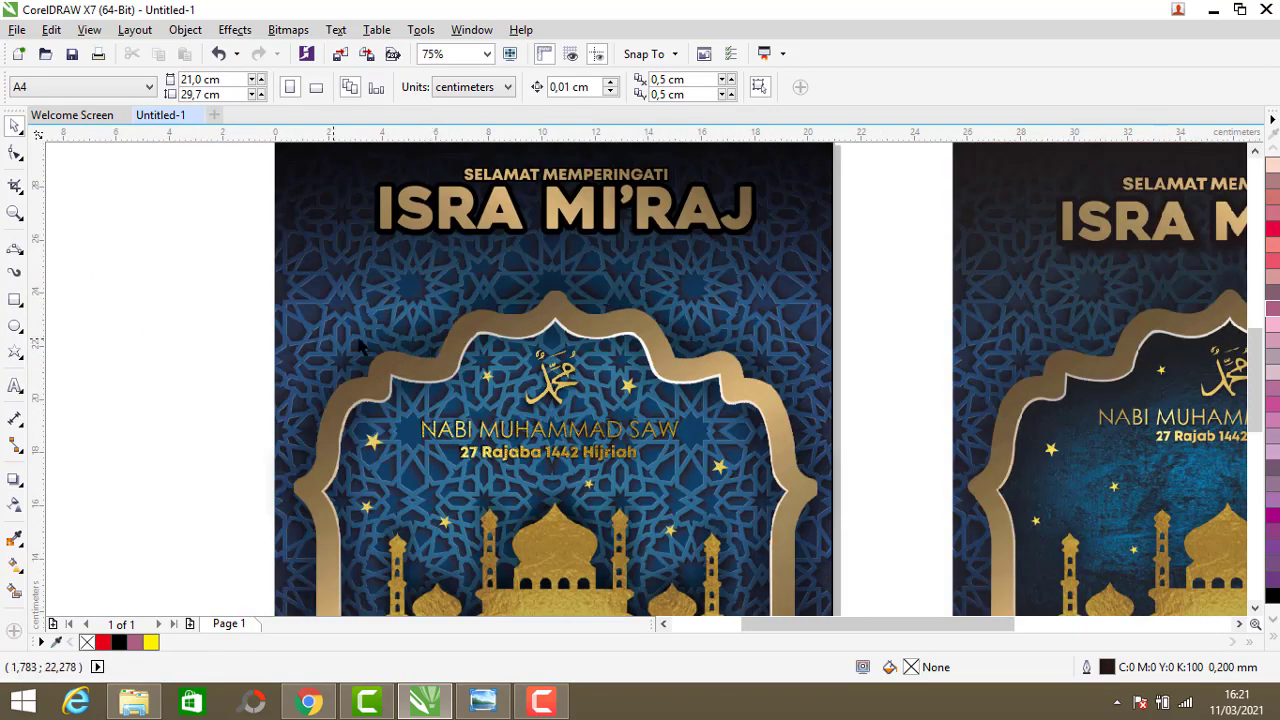
scroll(475, 372, down, 2)
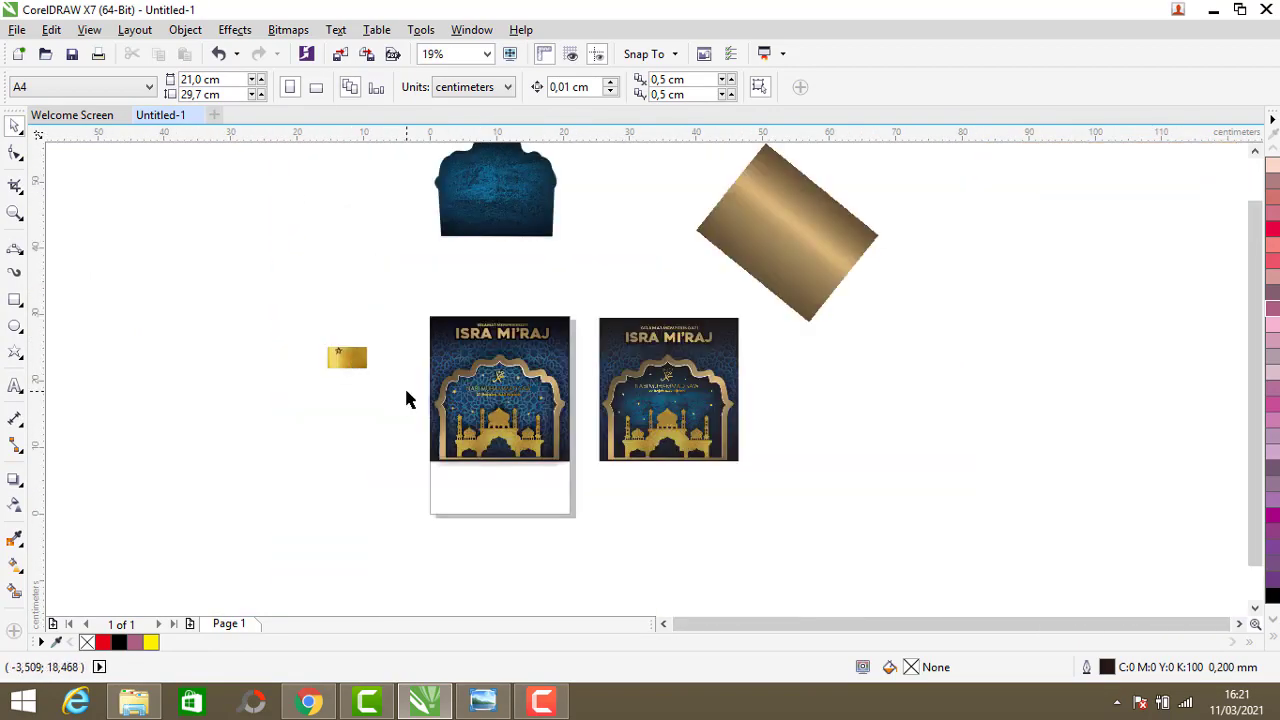
scroll(393, 380, up, 1)
drag(191, 277, 391, 425)
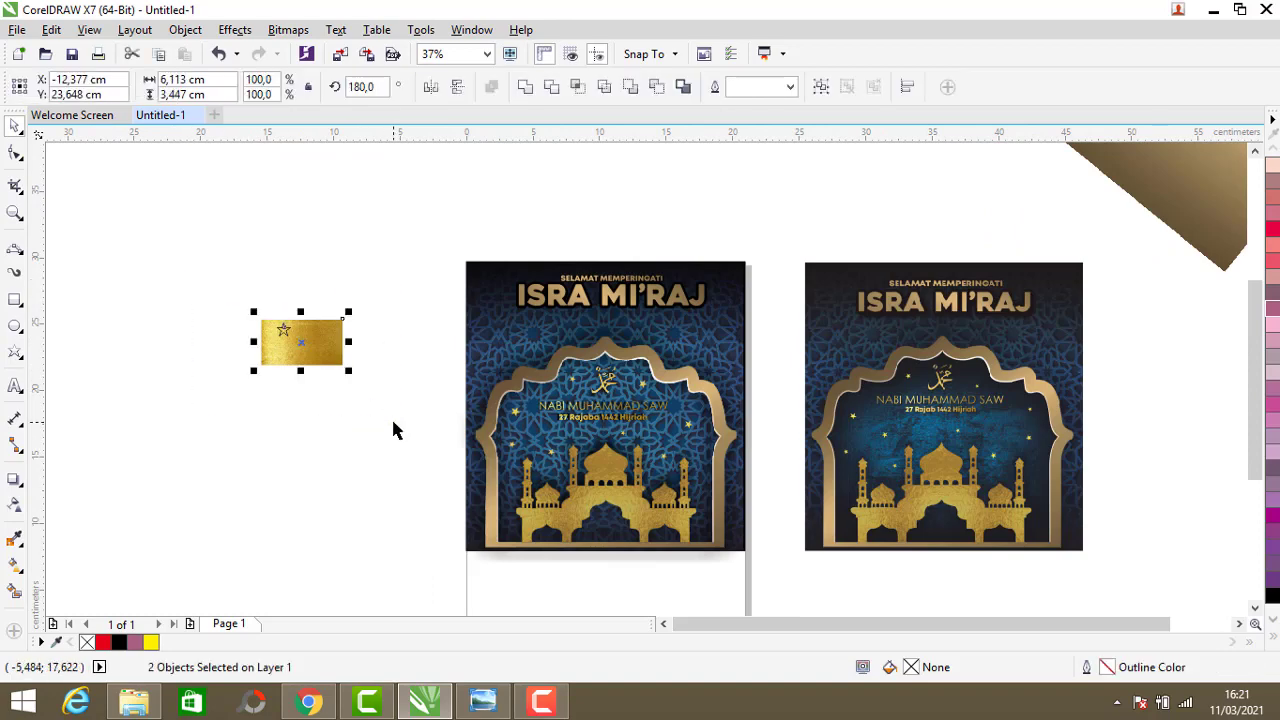
key(Delete)
scroll(431, 471, down, 1)
click(650, 436)
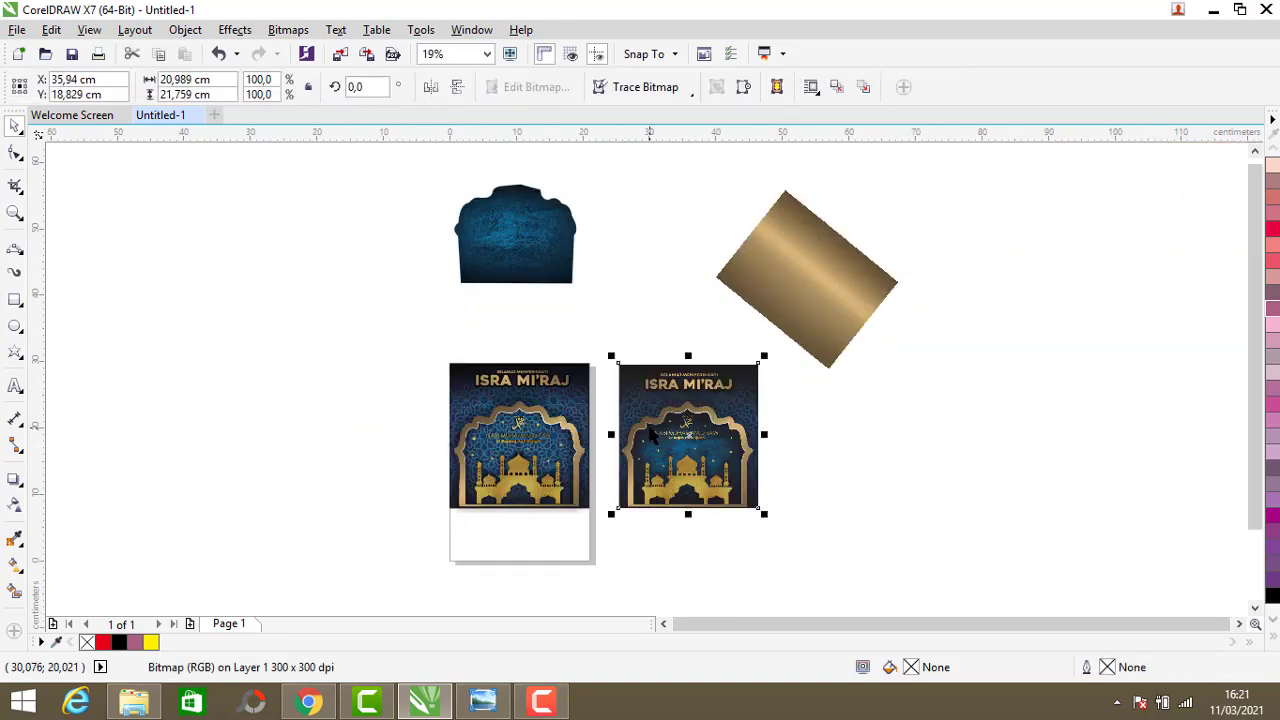
key(Delete)
click(791, 299)
key(Delete)
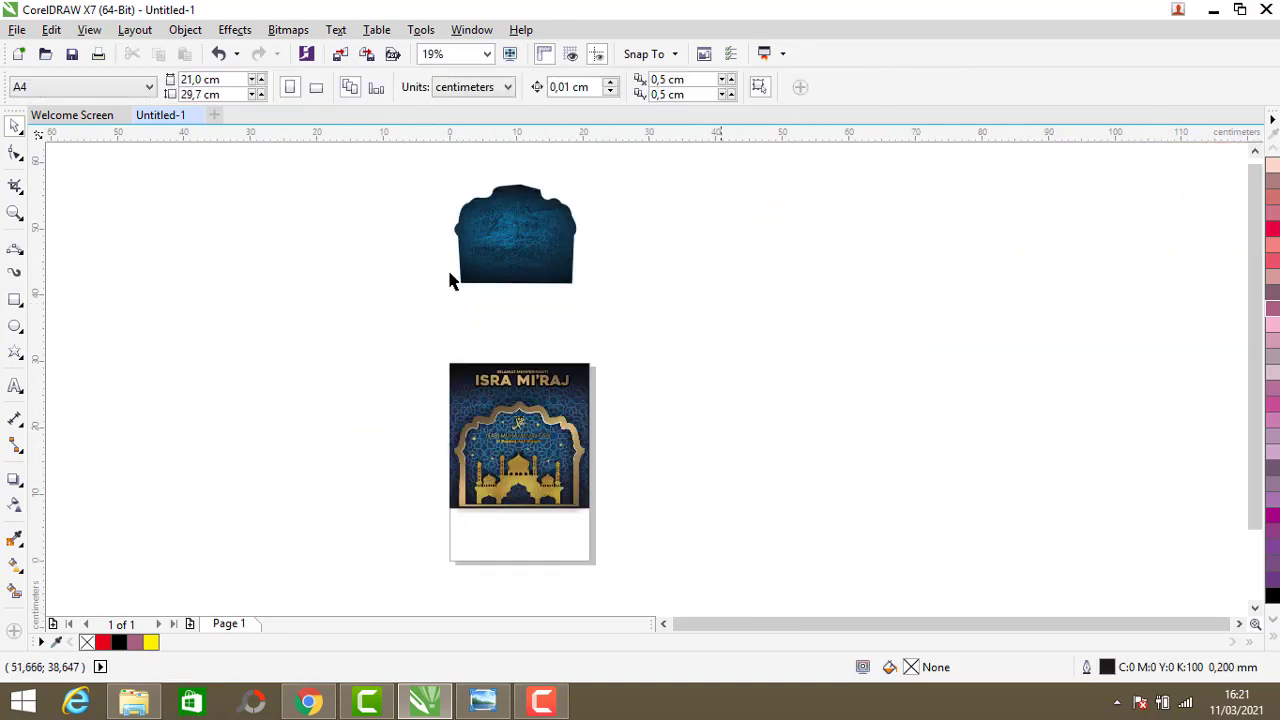
Step: Move the dark blue textured arch panel from above the page onto the poster's gold arch opening
click(532, 250)
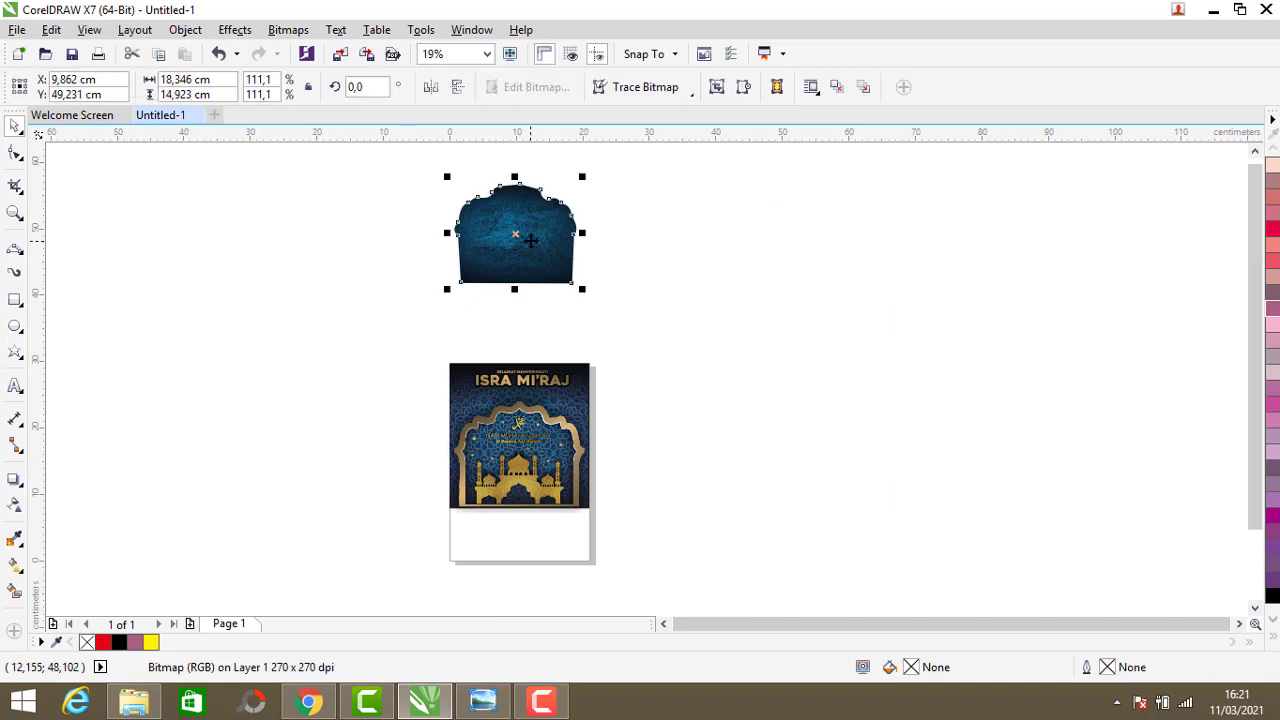
drag(531, 240, 511, 411)
scroll(670, 355, up, 1)
click(670, 355)
scroll(575, 294, down, 1)
scroll(557, 432, up, 2)
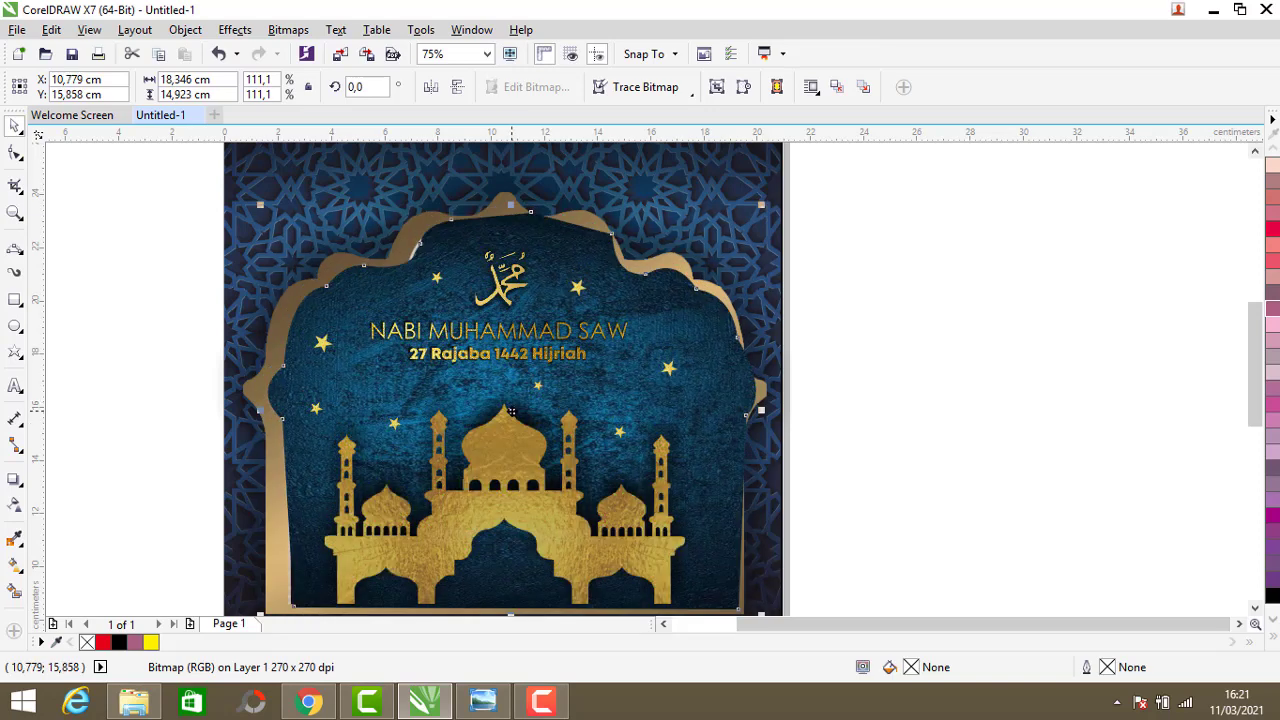
Step: Lower the blue textured panel in the stacking order to just behind the gold arch, in front of the patterned background
key(ctrl+Page_Down)
key(ctrl+Page_Down)
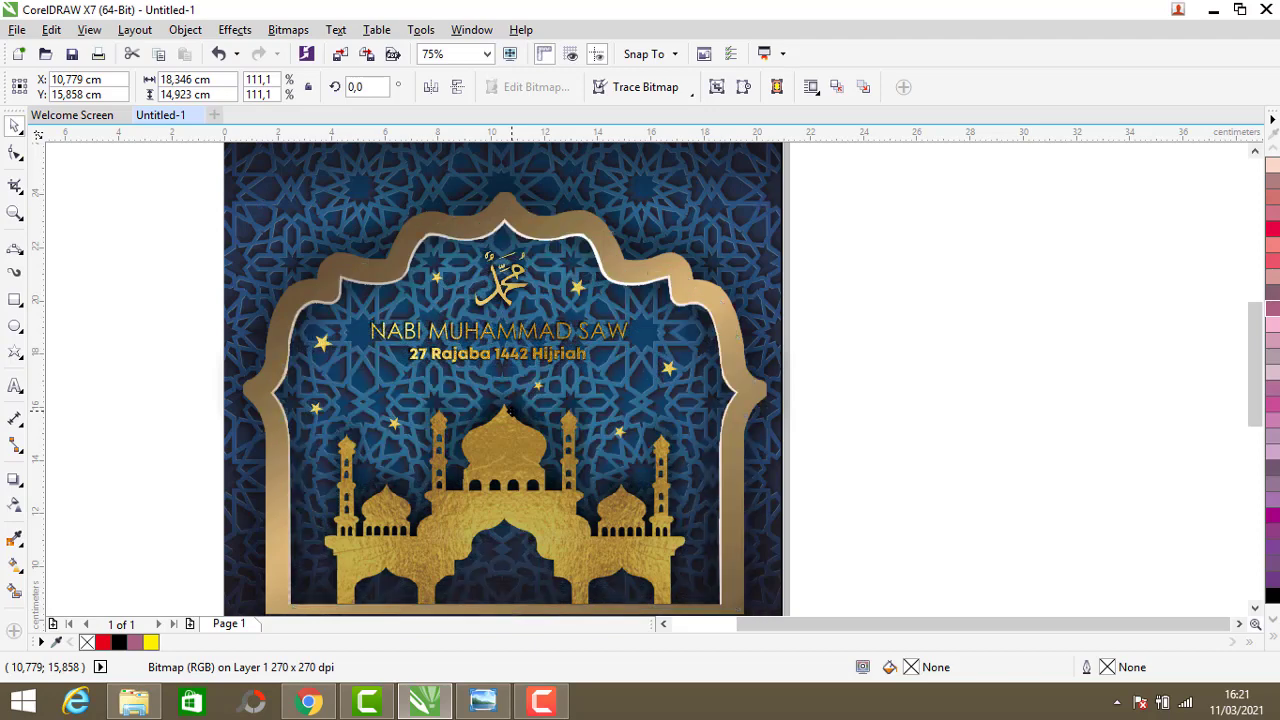
key(ctrl+Page_Up)
click(510, 410)
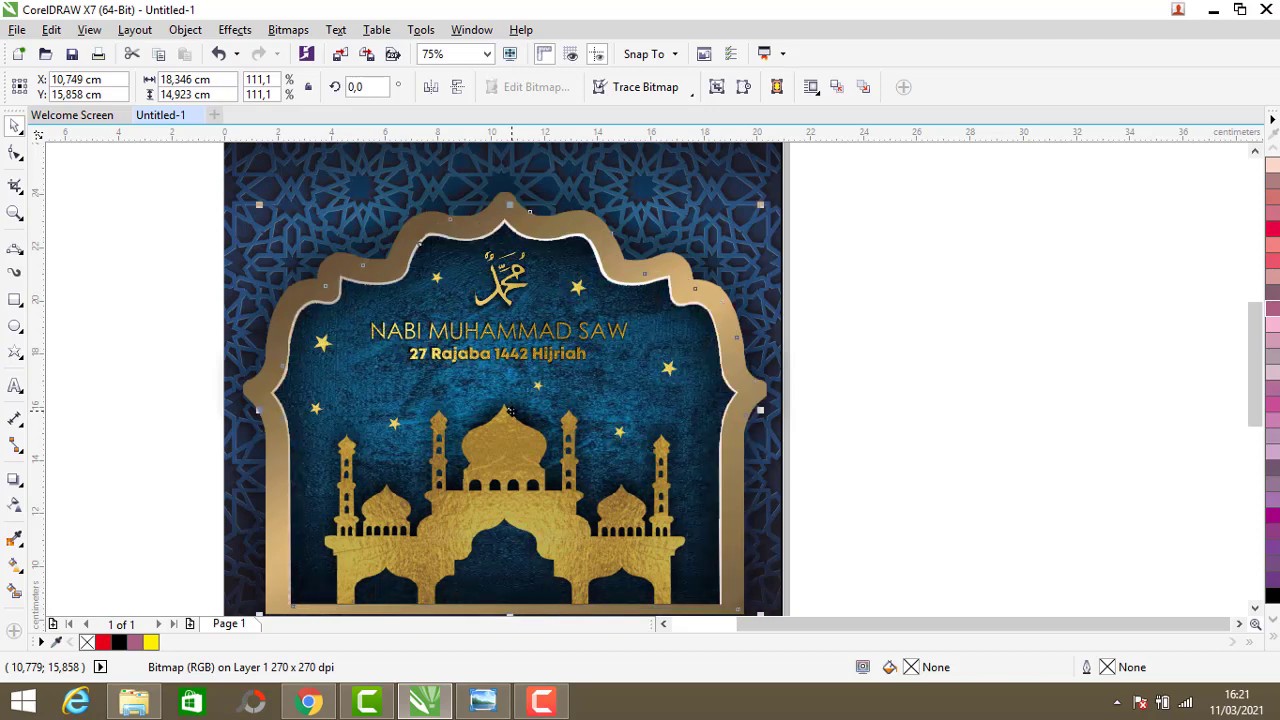
click(870, 388)
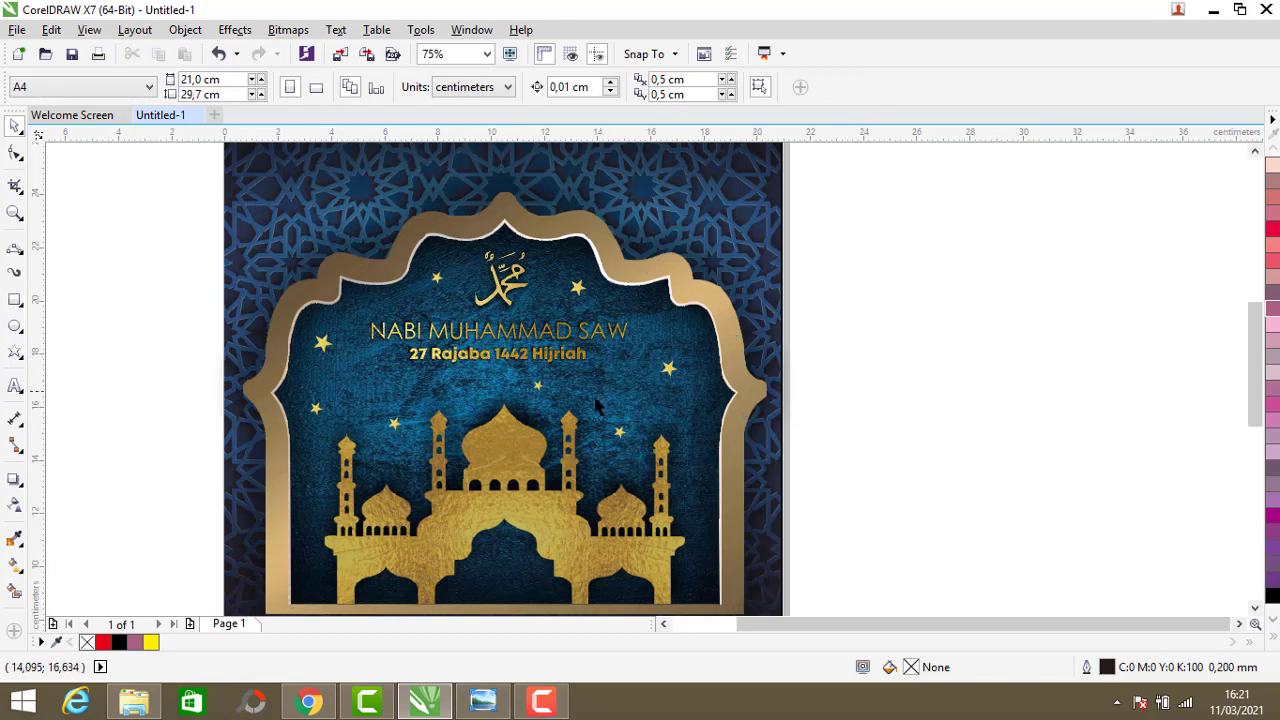
Step: Examine the assembled poster up close and as a whole, checking the title, arch, calligraphy, stars and mosque
scroll(596, 405, down, 2)
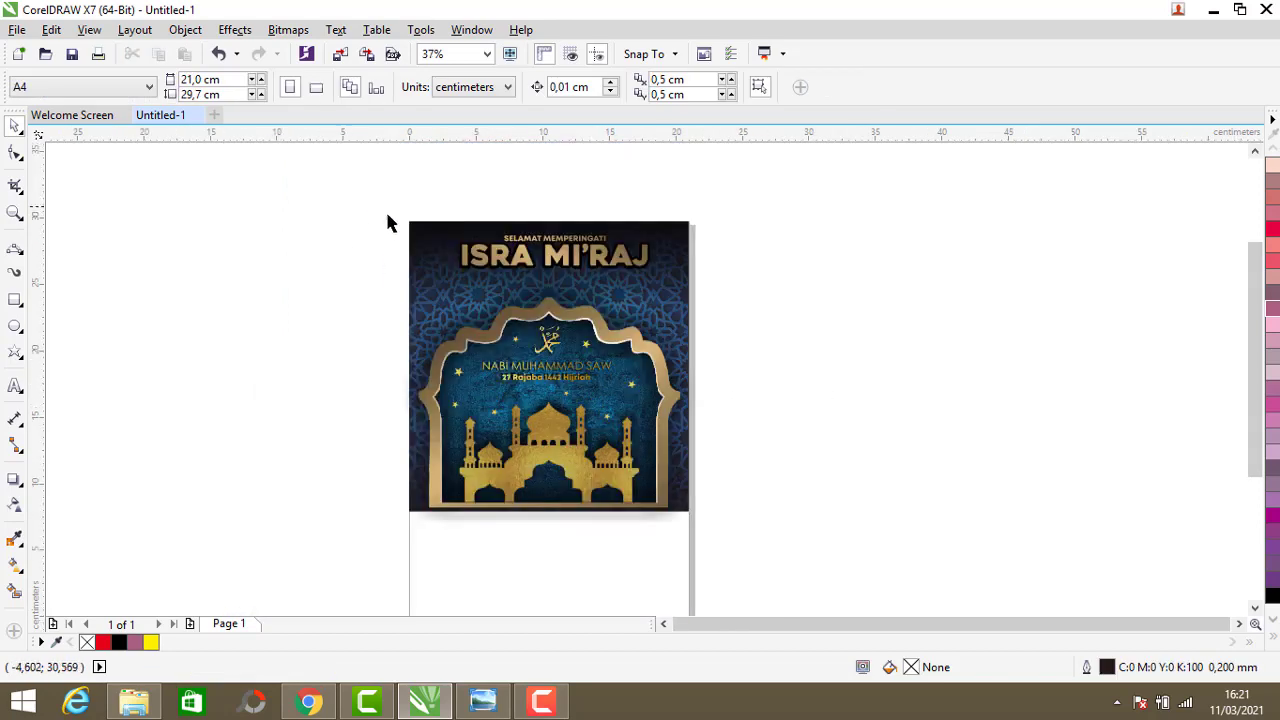
scroll(502, 261, up, 2)
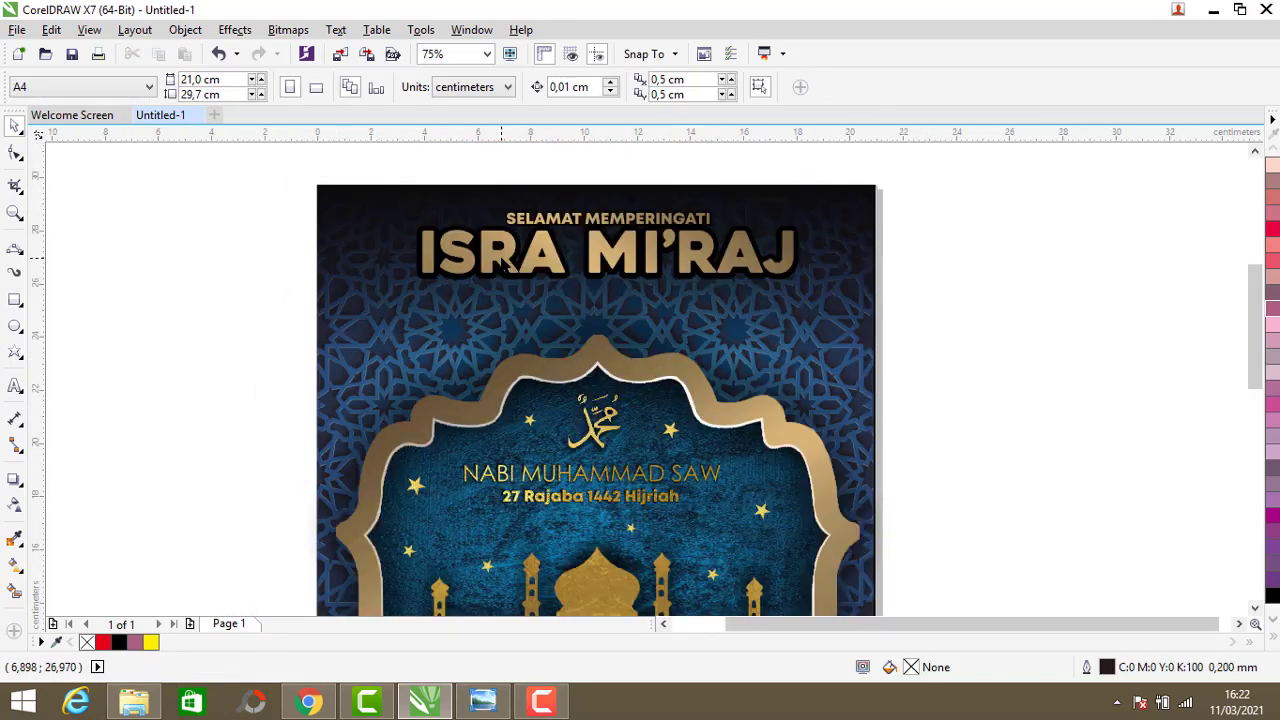
scroll(505, 260, down, 2)
scroll(538, 326, up, 2)
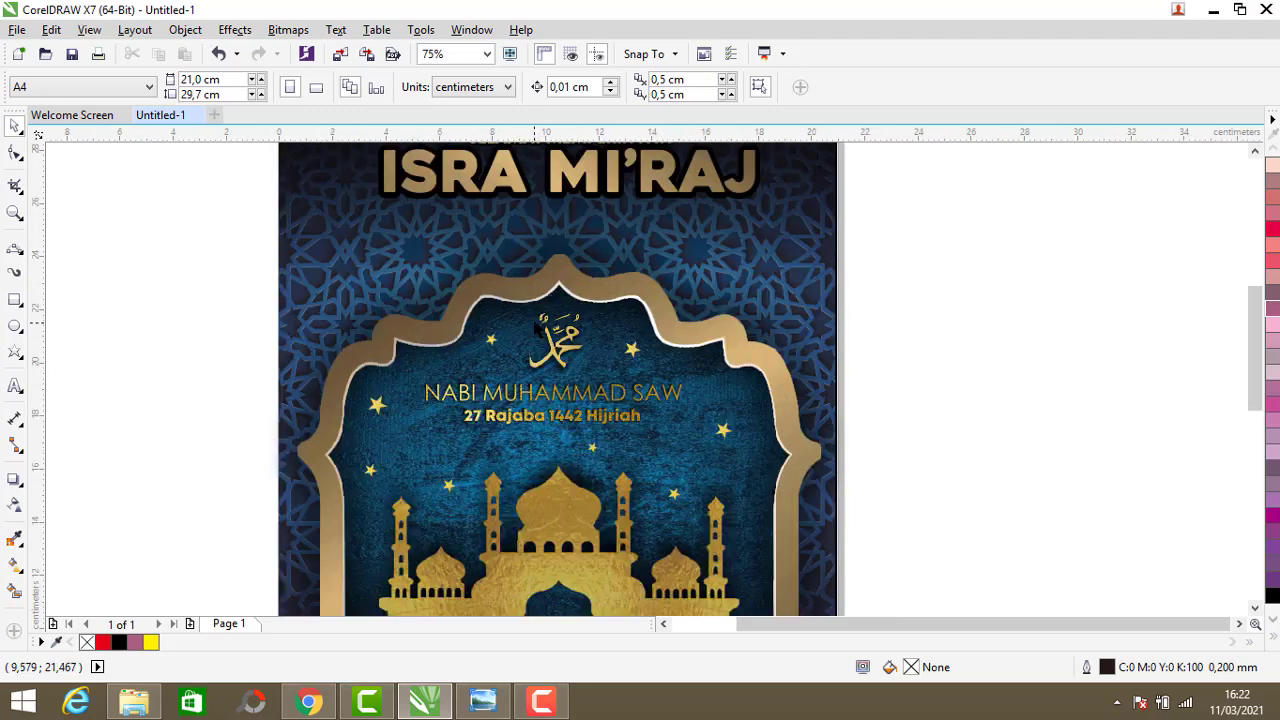
scroll(536, 327, down, 2)
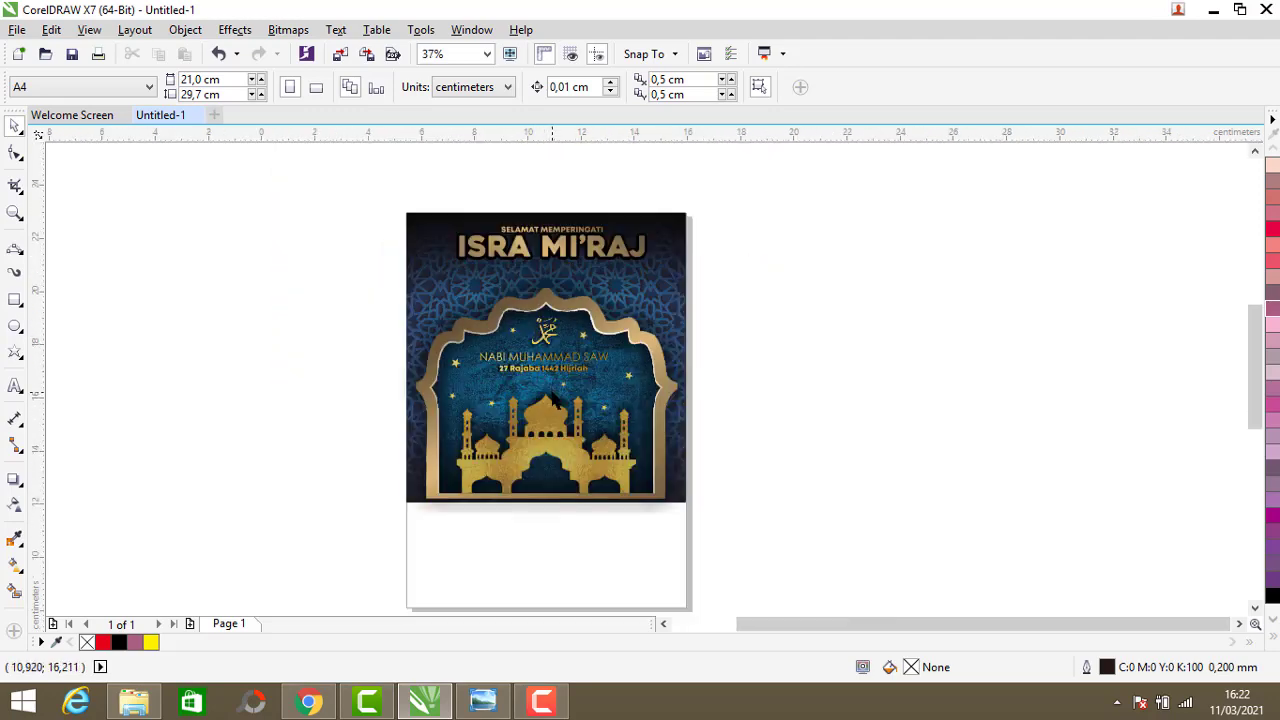
scroll(553, 400, up, 2)
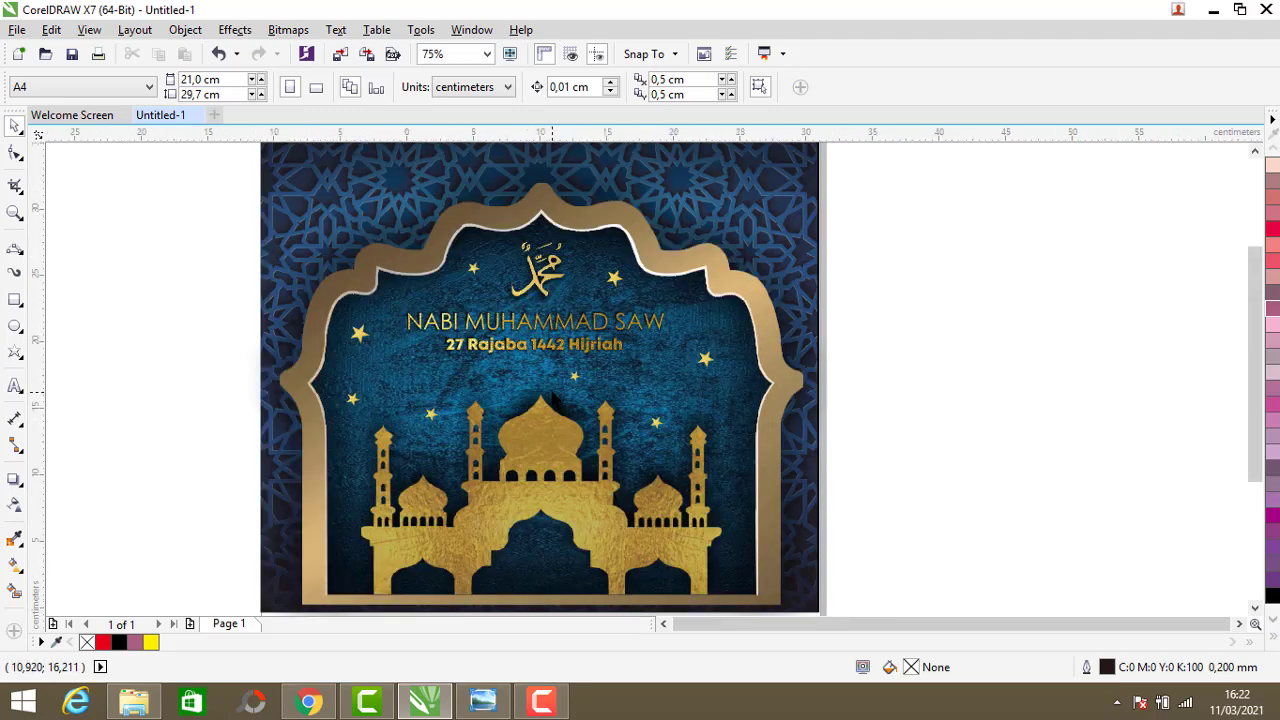
scroll(553, 400, down, 2)
scroll(556, 380, up, 2)
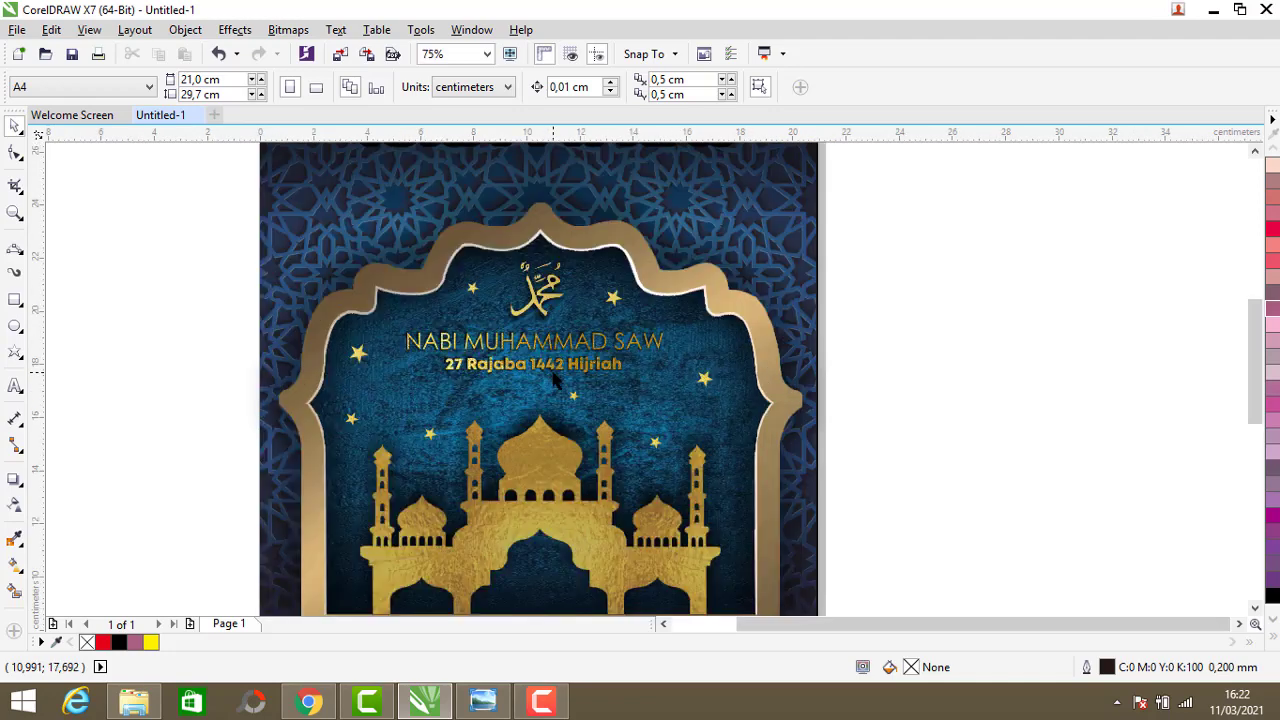
scroll(556, 380, down, 2)
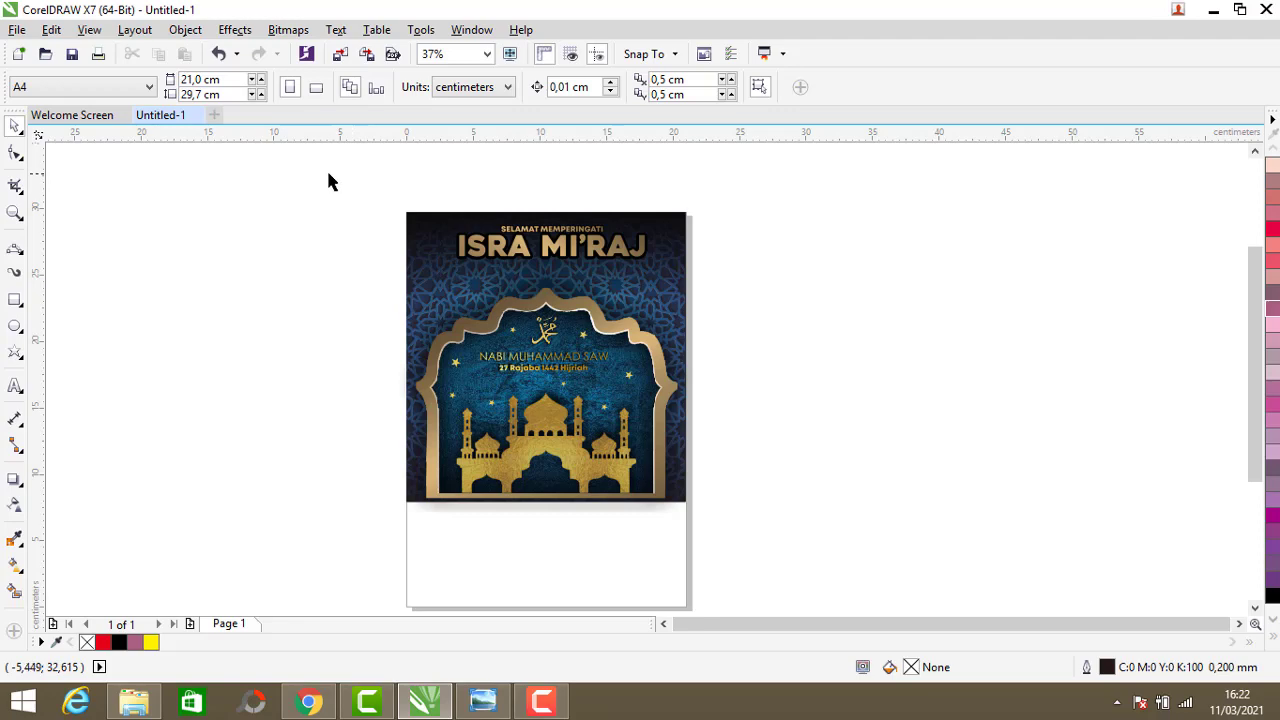
Step: Convert the whole poster to a 300 dpi CMYK bitmap with anti-aliasing and transparent background, and shift it about 0.28 cm left
drag(328, 174, 814, 580)
click(288, 30)
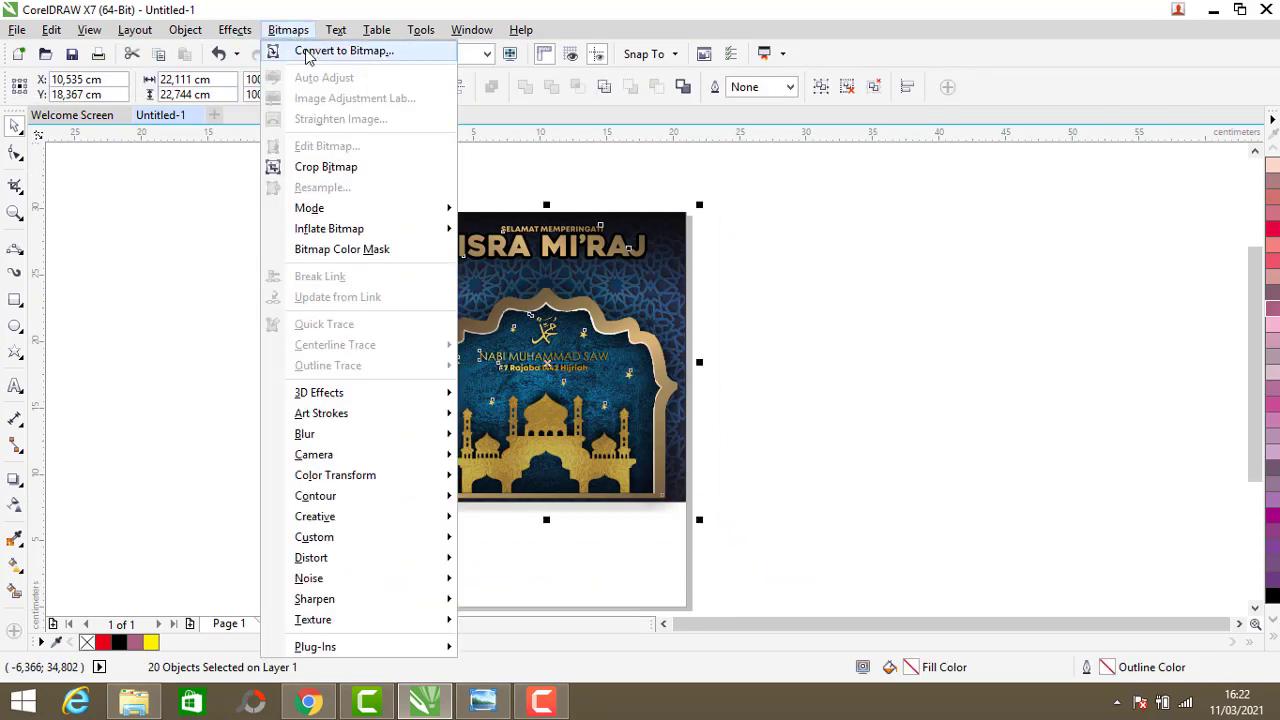
click(306, 50)
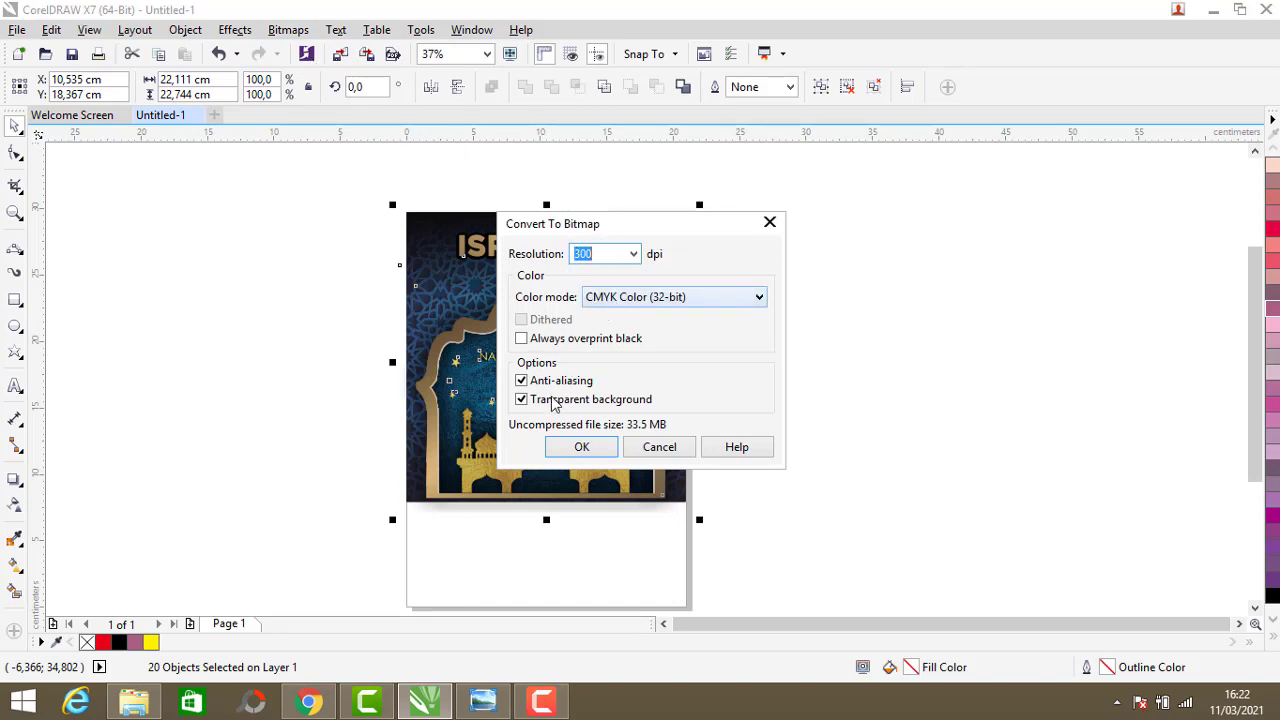
click(582, 447)
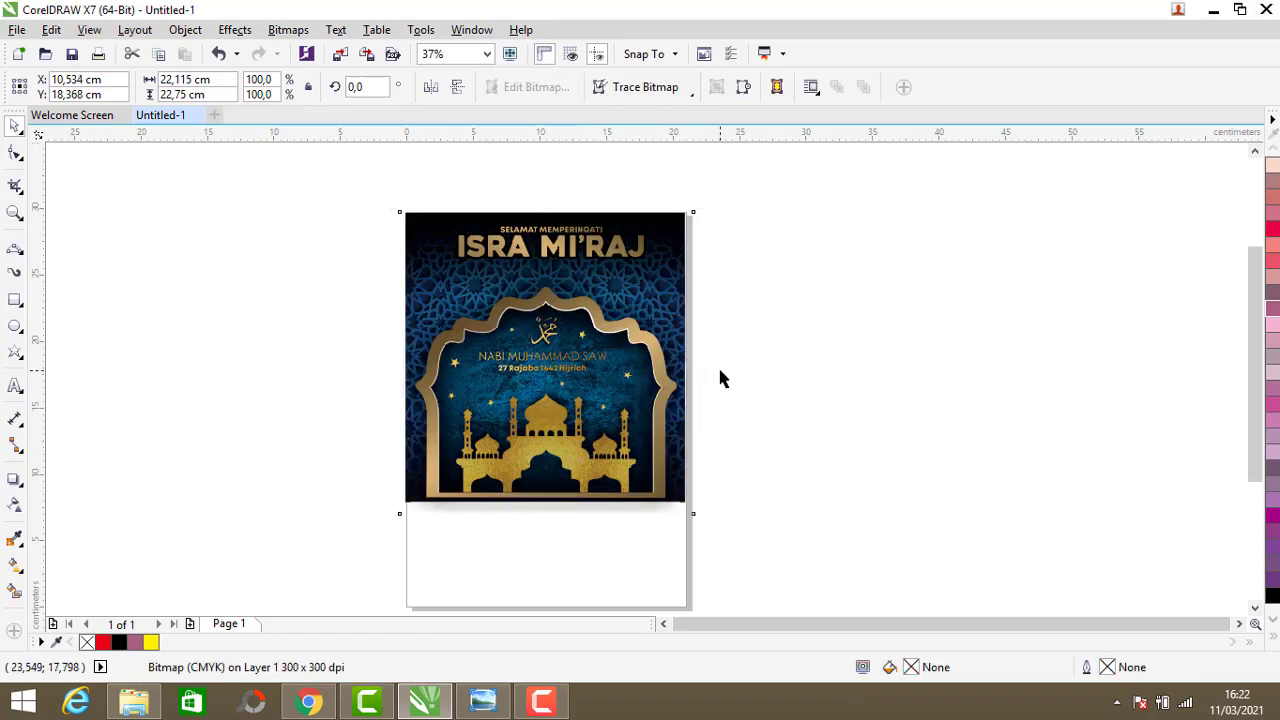
mouse_move(567, 367)
mouse_down()
mouse_move(872, 344)
mouse_move(558, 350)
mouse_up()
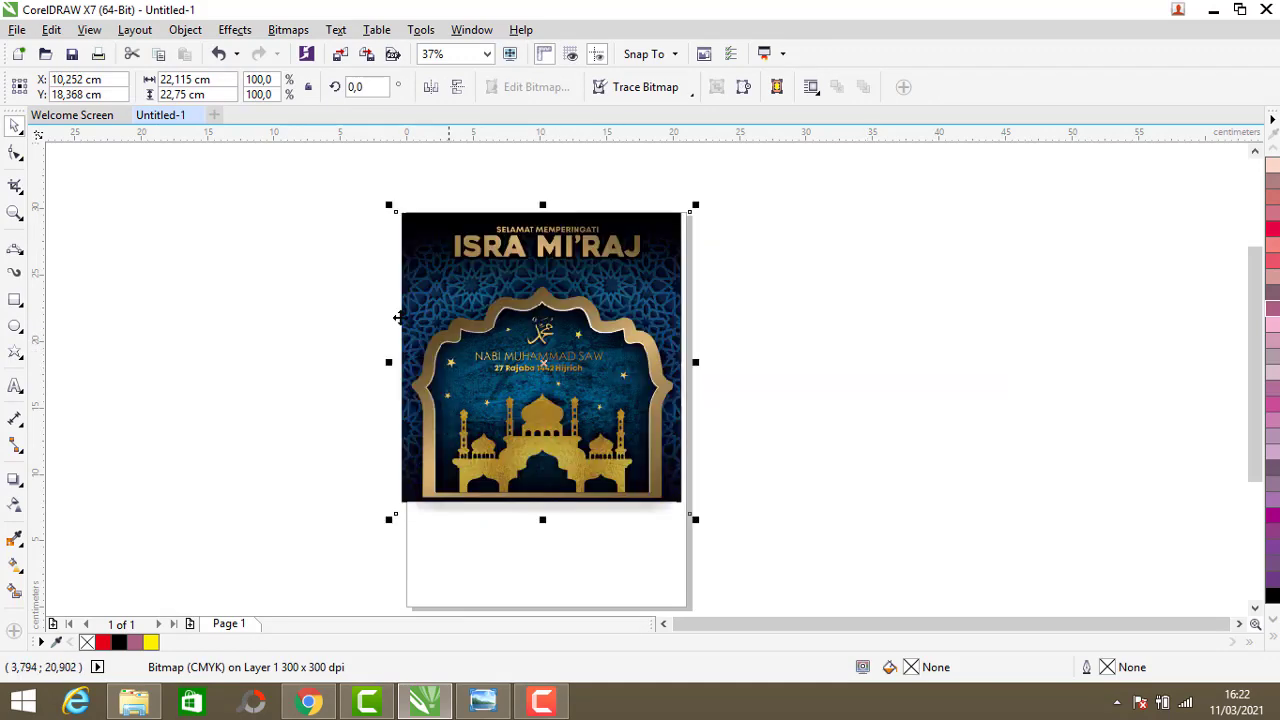
key(Escape)
Step: Inspect the flattened poster bitmap's title, background pattern, arch, captions and mosque at close and full view
scroll(560, 280, up, 2)
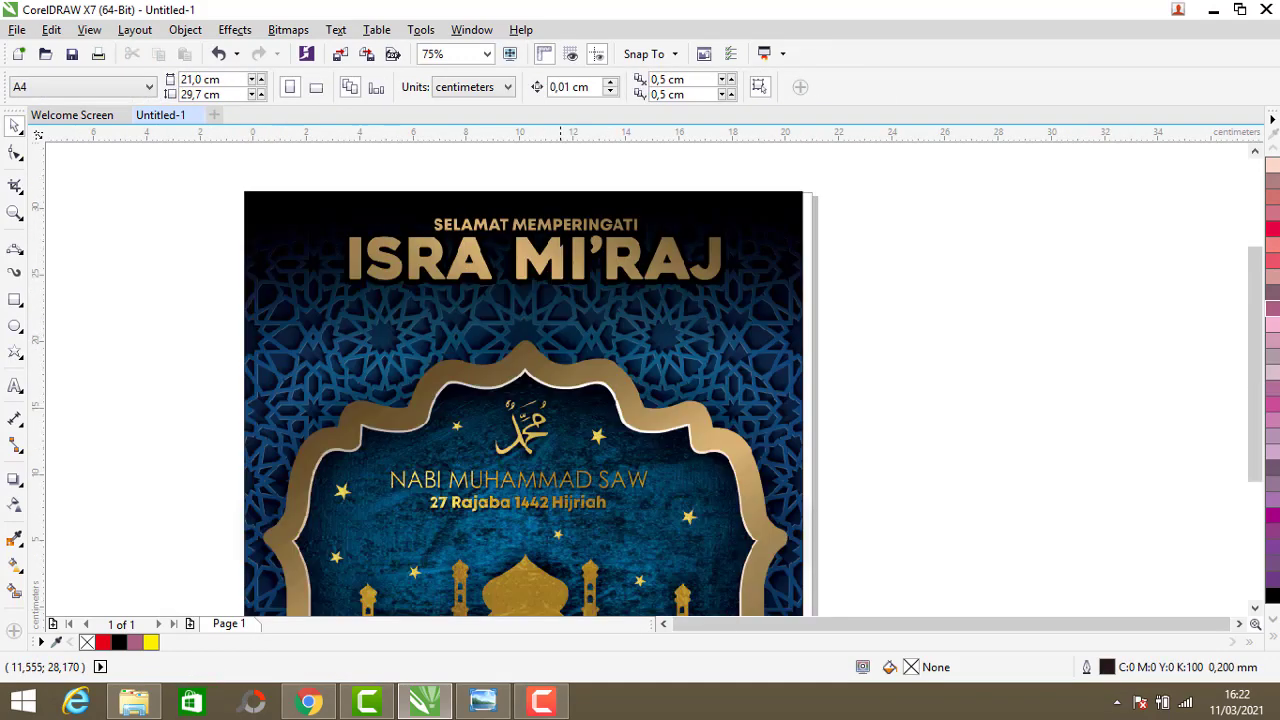
scroll(548, 300, down, 2)
scroll(548, 305, up, 2)
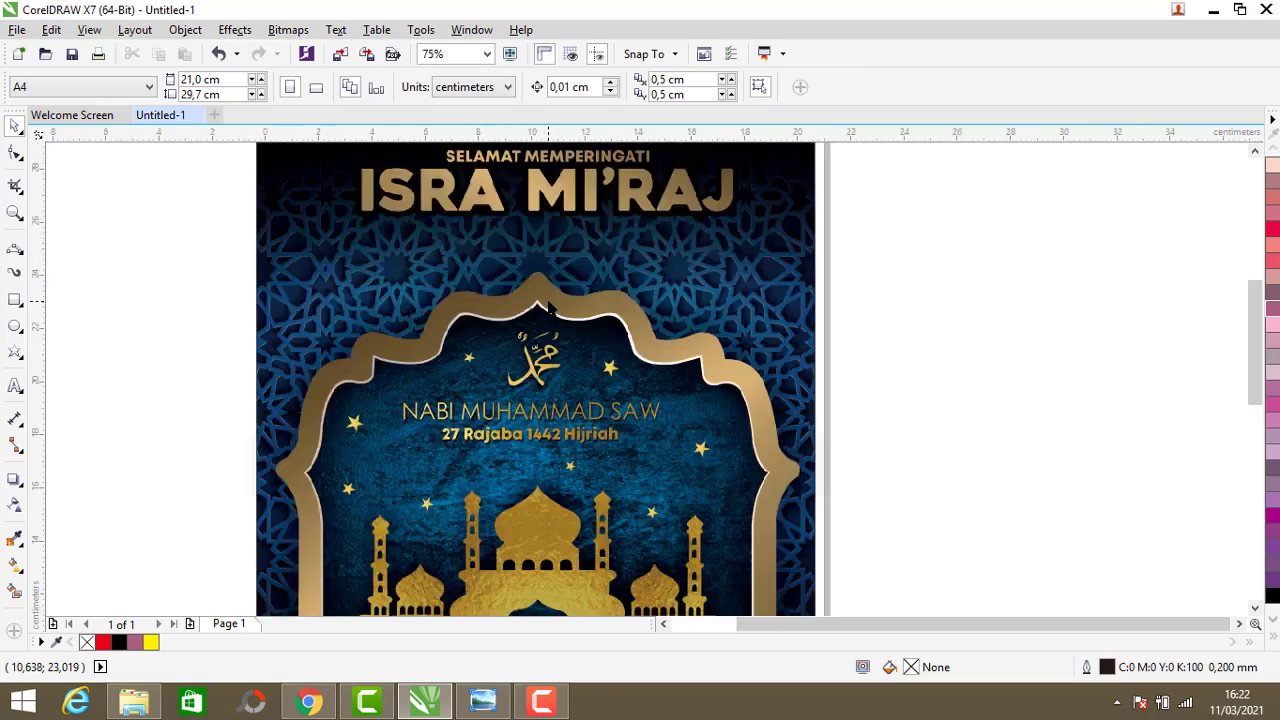
scroll(548, 305, down, 2)
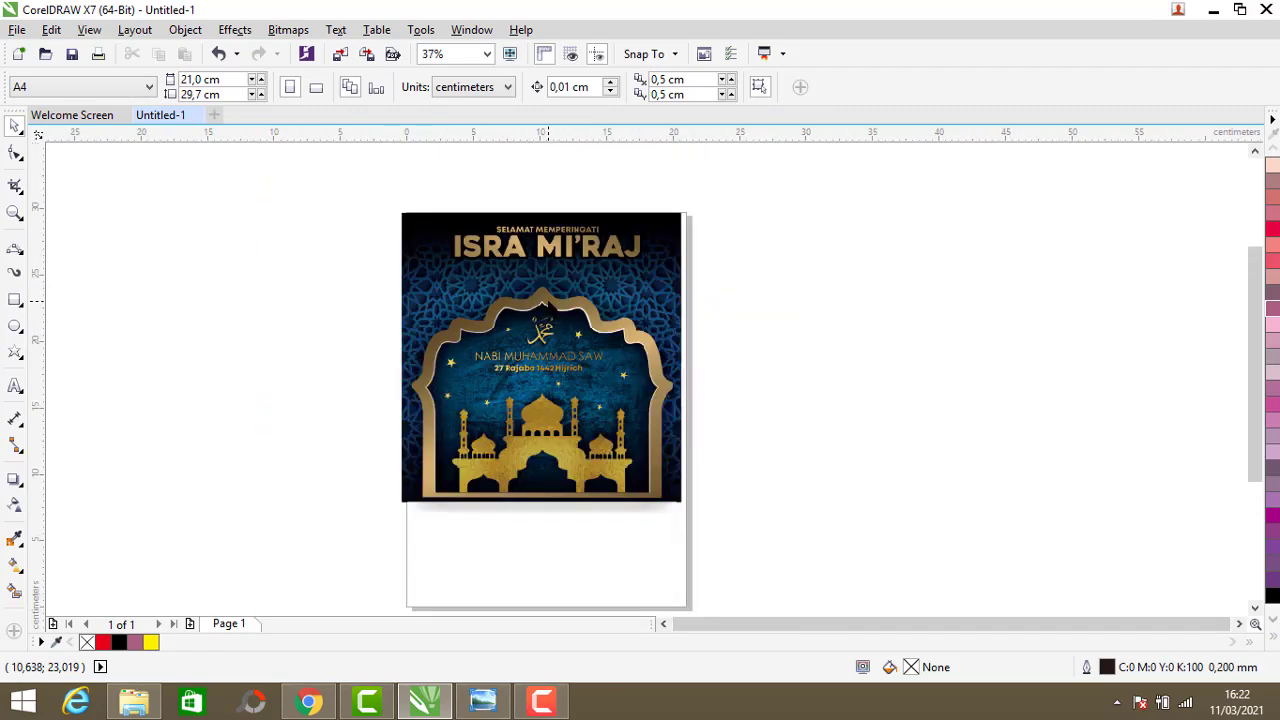
scroll(548, 300, up, 2)
scroll(548, 300, down, 2)
scroll(481, 281, up, 4)
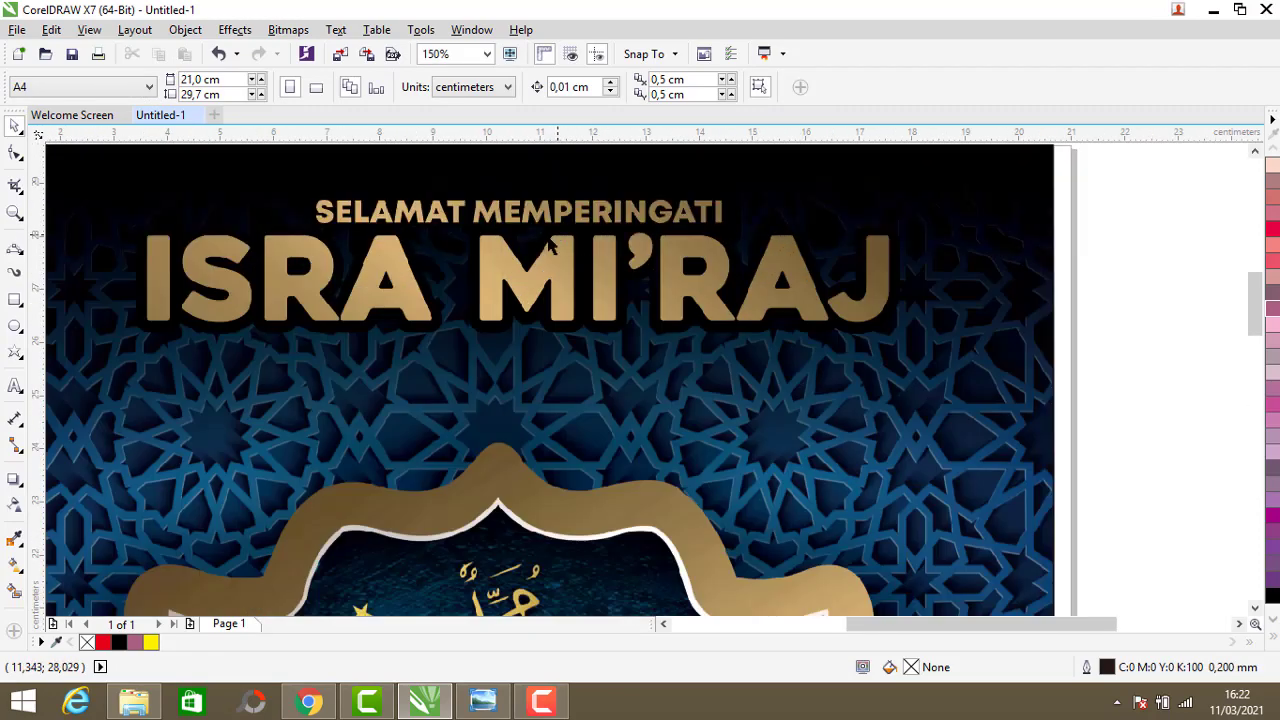
scroll(481, 281, down, 4)
scroll(461, 393, up, 2)
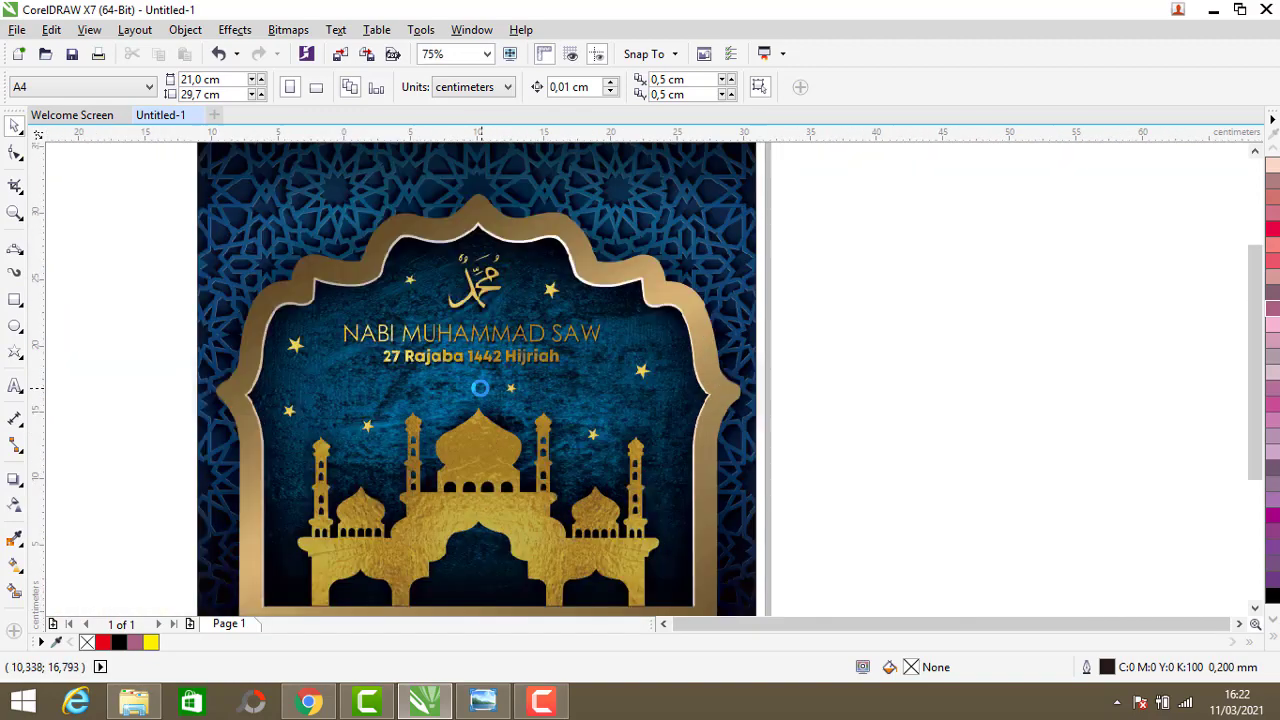
scroll(461, 393, down, 2)
scroll(461, 393, up, 2)
scroll(461, 393, down, 2)
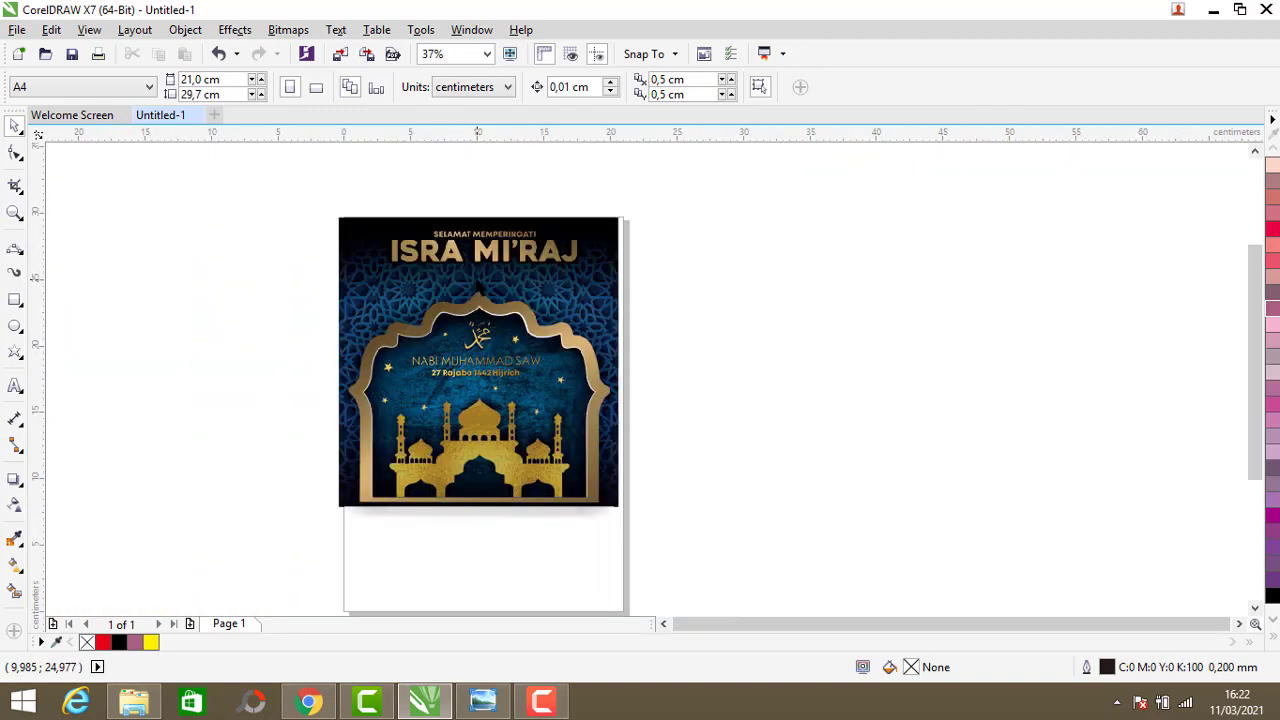
scroll(462, 263, up, 2)
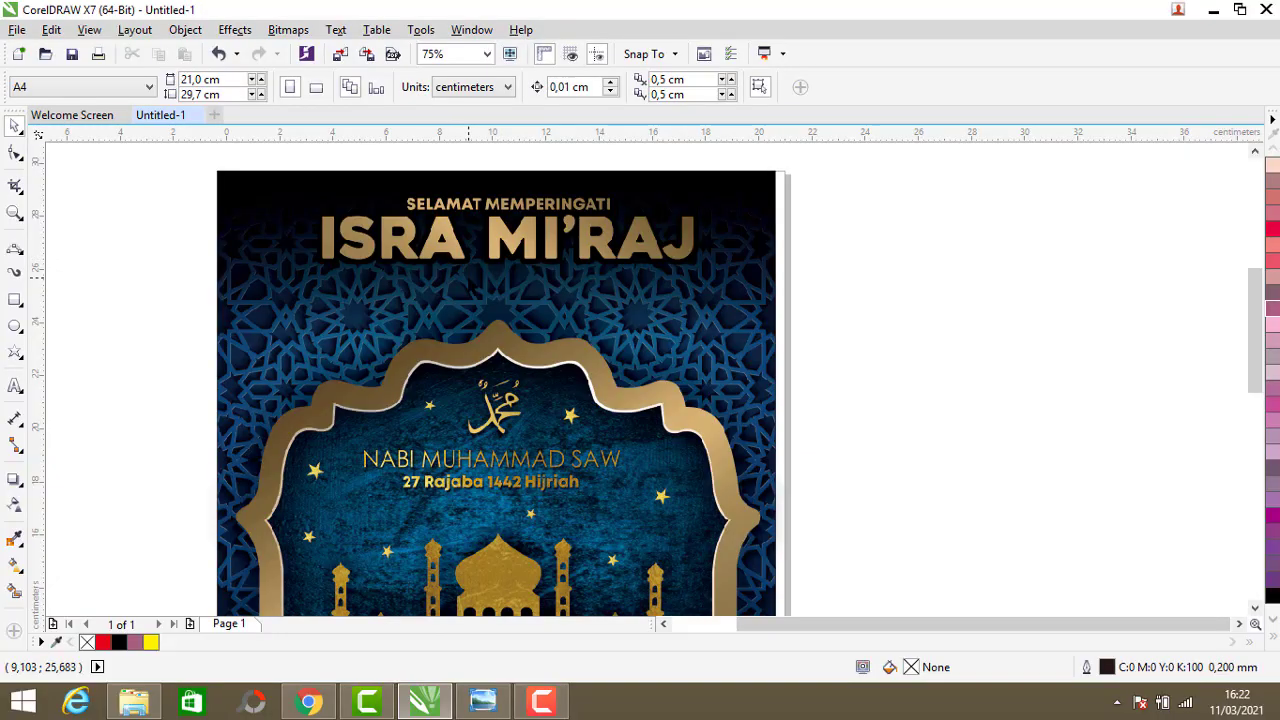
scroll(461, 263, down, 2)
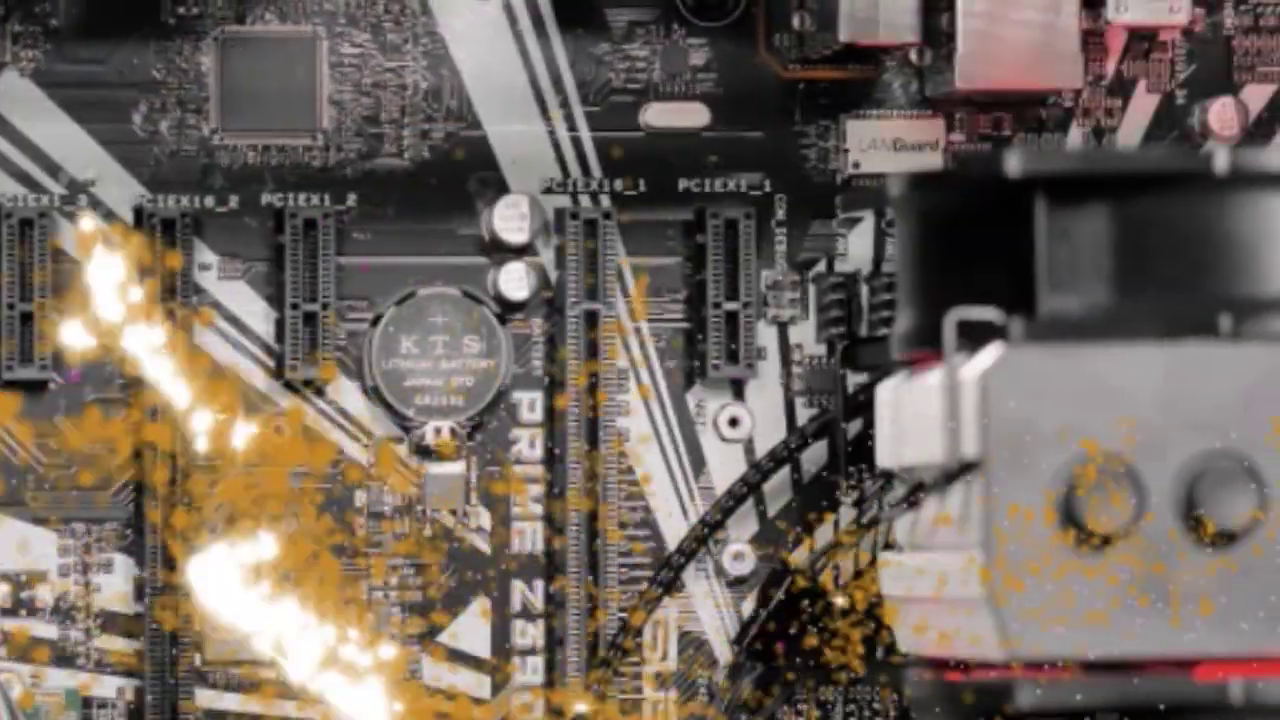